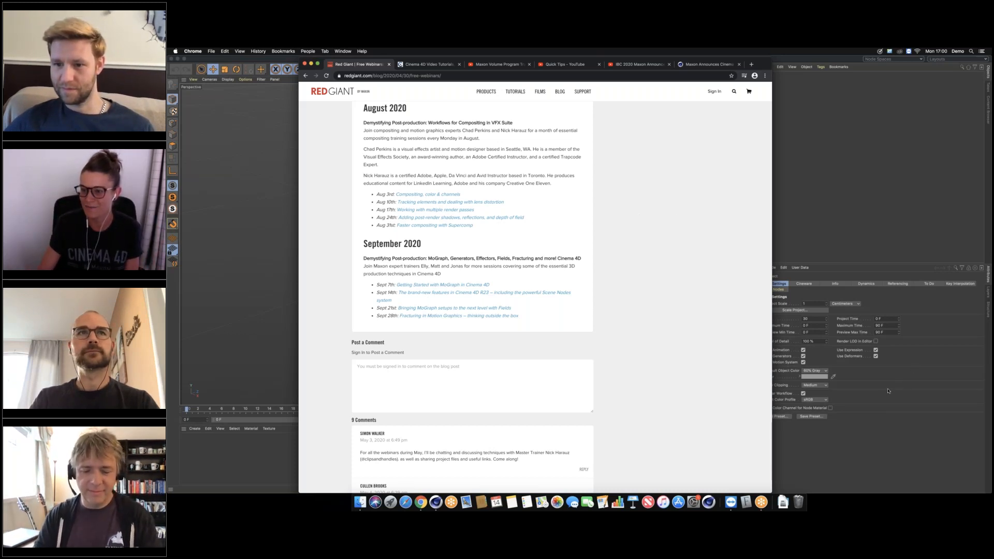
# Review the Red Giant free webinar schedule from May to September 2020.
pyautogui.click(935, 385)
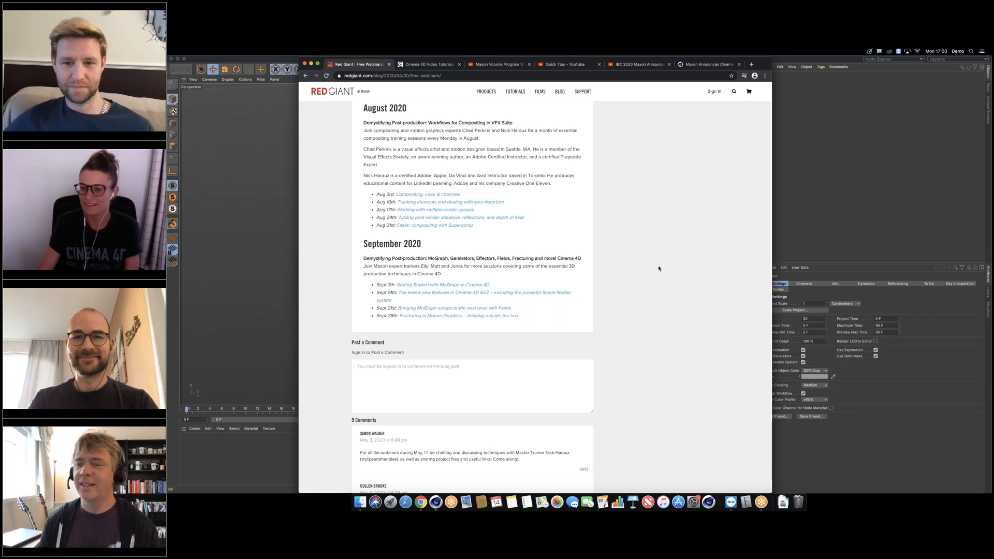
pyautogui.scroll(4, 651, 267)
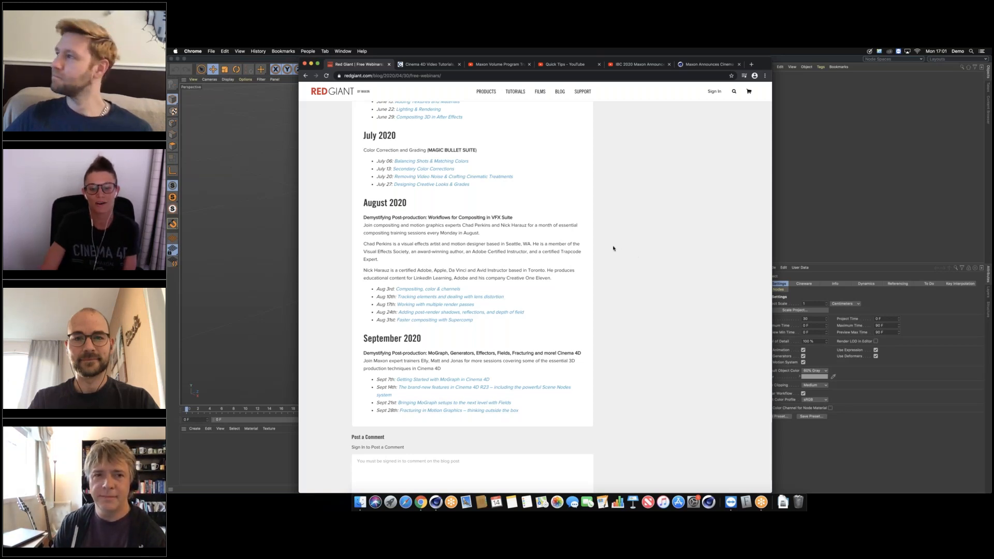
pyautogui.scroll(10, 658, 244)
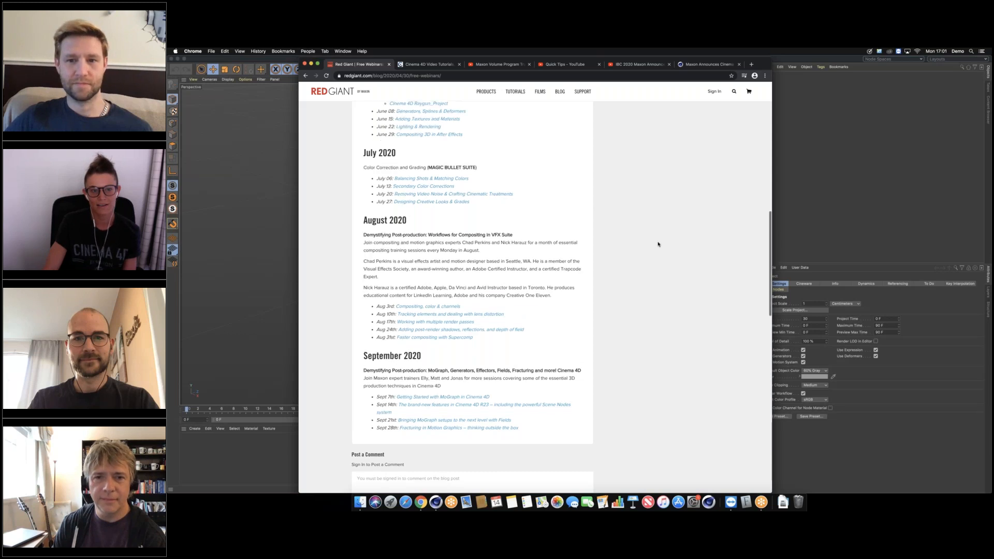
pyautogui.scroll(6, 600, 222)
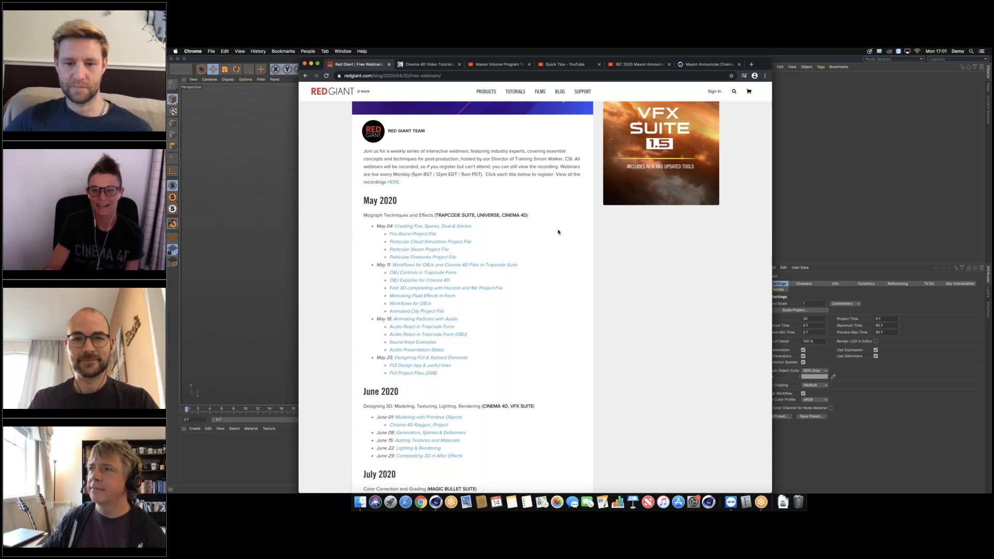
pyautogui.scroll(-5, 575, 235)
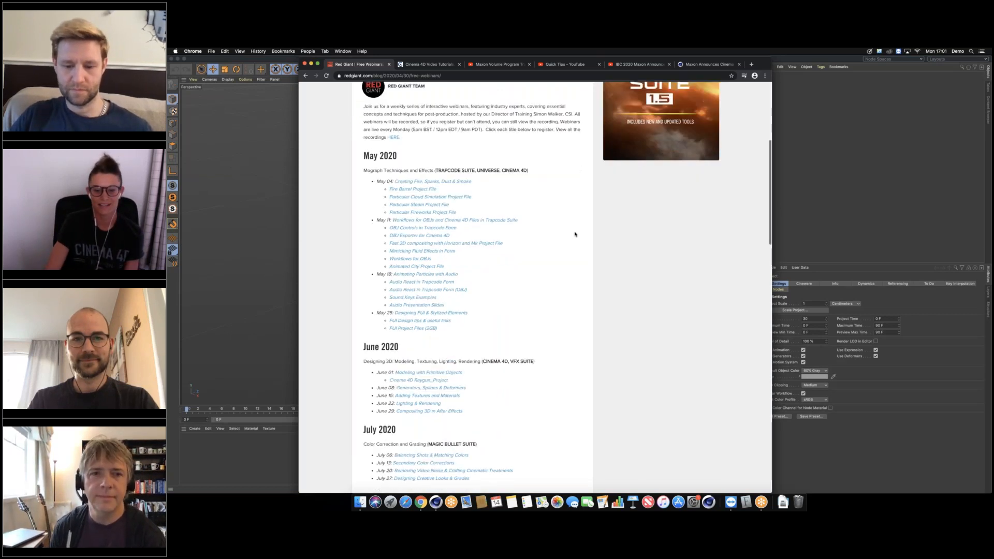
pyautogui.scroll(-5, 574, 234)
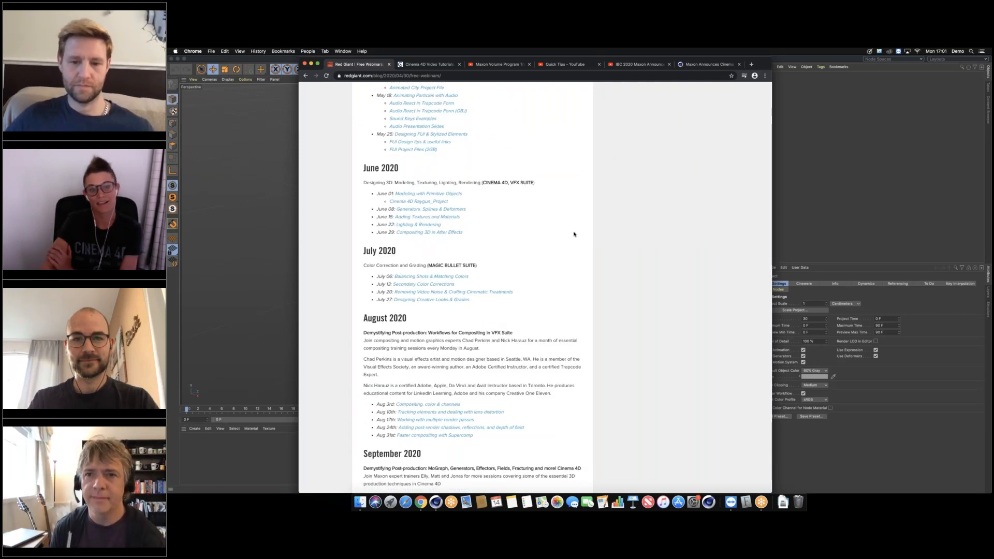
# Look through the Cineversity, Maxon Volume Program Training, Quick Tips, IBC 2020 Maxon Announcements and Maxon Announces Cinema pages.
pyautogui.hotkey('ctrl', 'Tab')
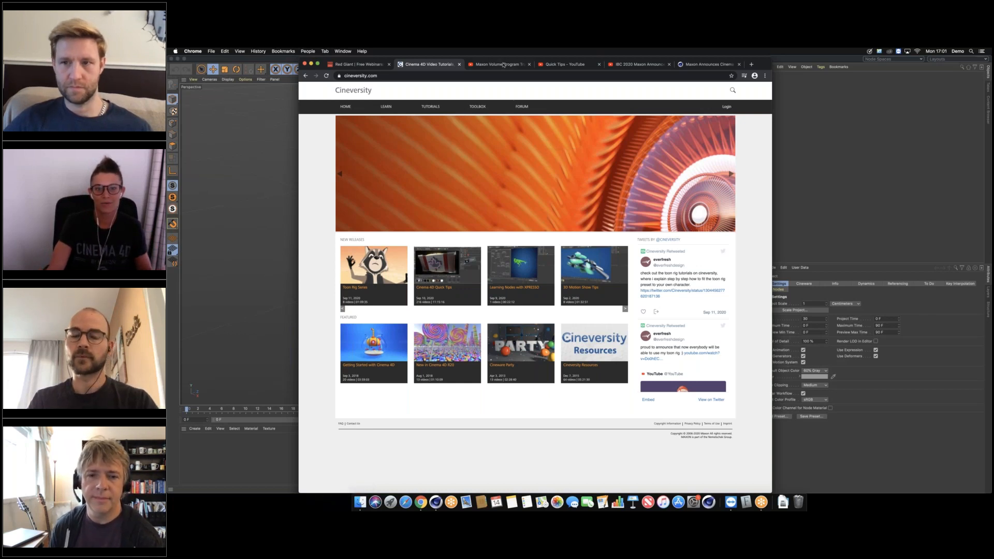
pyautogui.hotkey('ctrl', 'Tab')
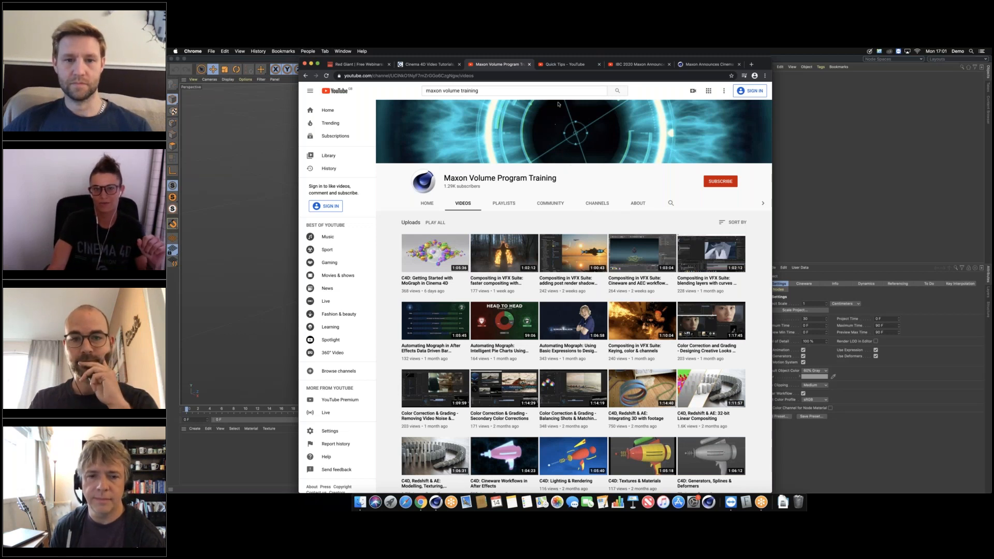
pyautogui.click(569, 65)
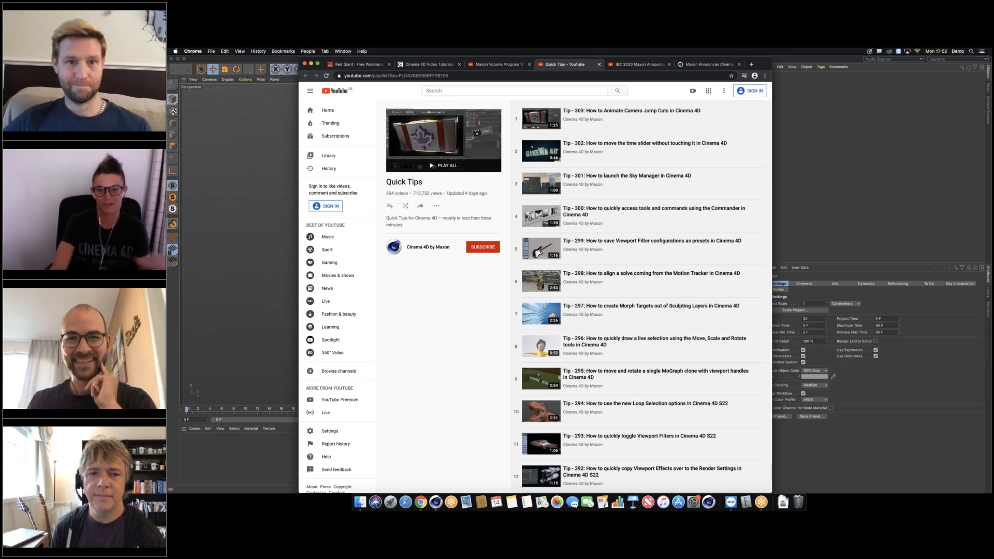
pyautogui.click(639, 65)
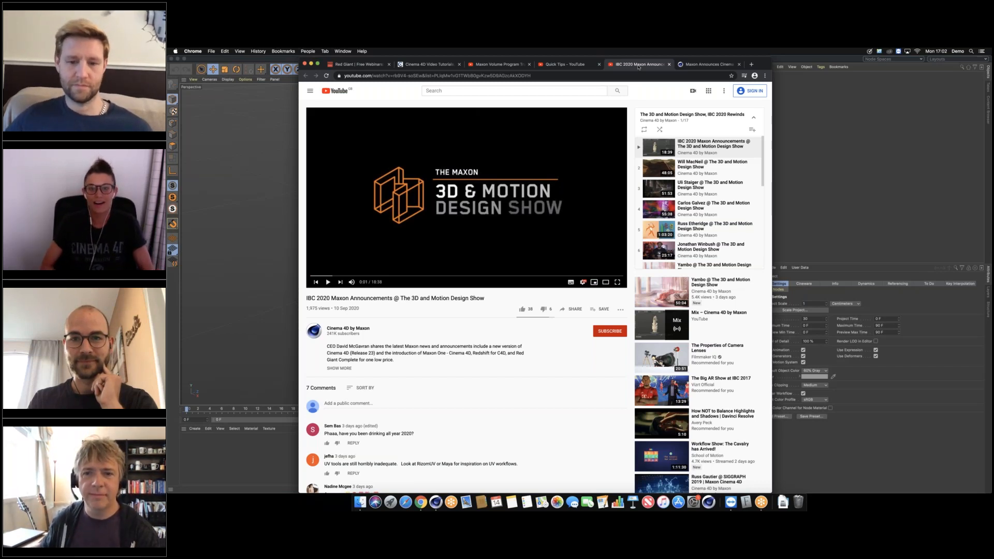
pyautogui.click(703, 66)
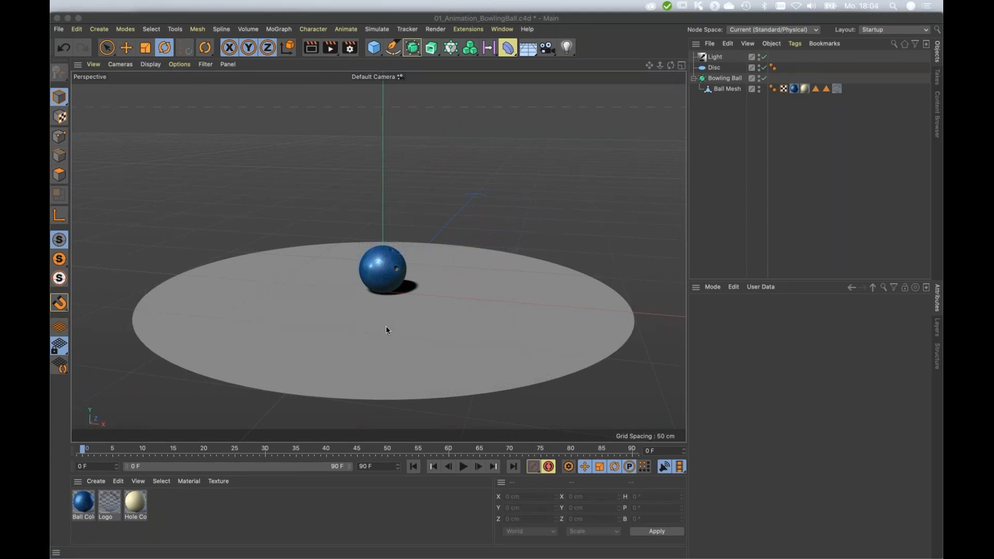
# Add a Y-position keyframe to the Bowling Ball at frame 0 and raise the ball to 55 cm with the Move tool.
pyautogui.keyDown('alt'); pyautogui.moveTo(389, 295); pyautogui.dragTo(386, 293); pyautogui.keyUp('alt')
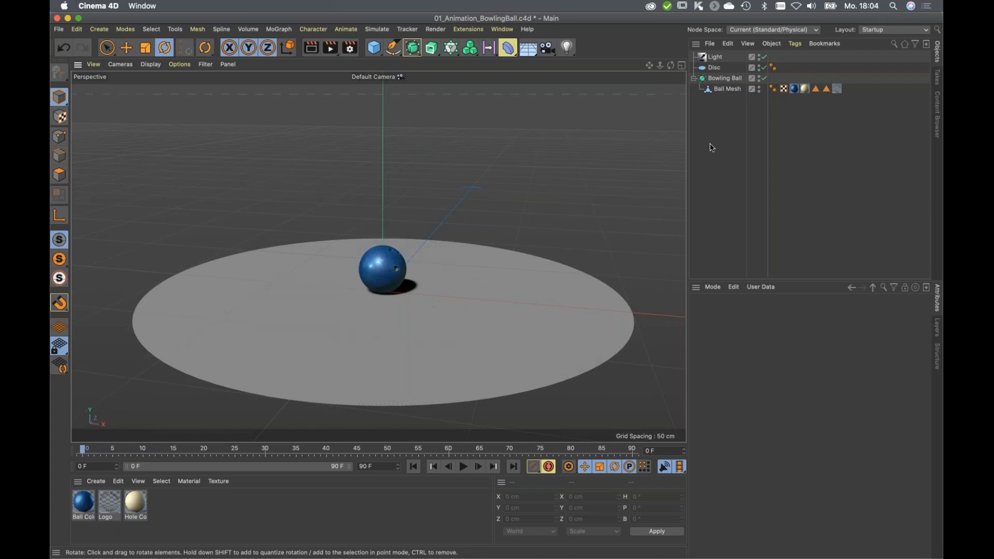
pyautogui.click(404, 261)
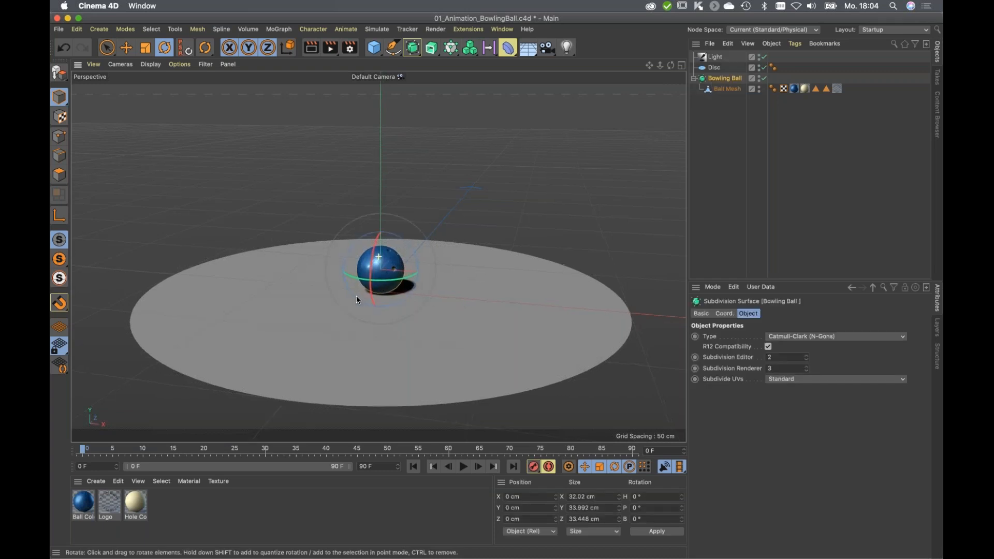
pyautogui.scroll(5, 402, 295)
pyautogui.press('e')
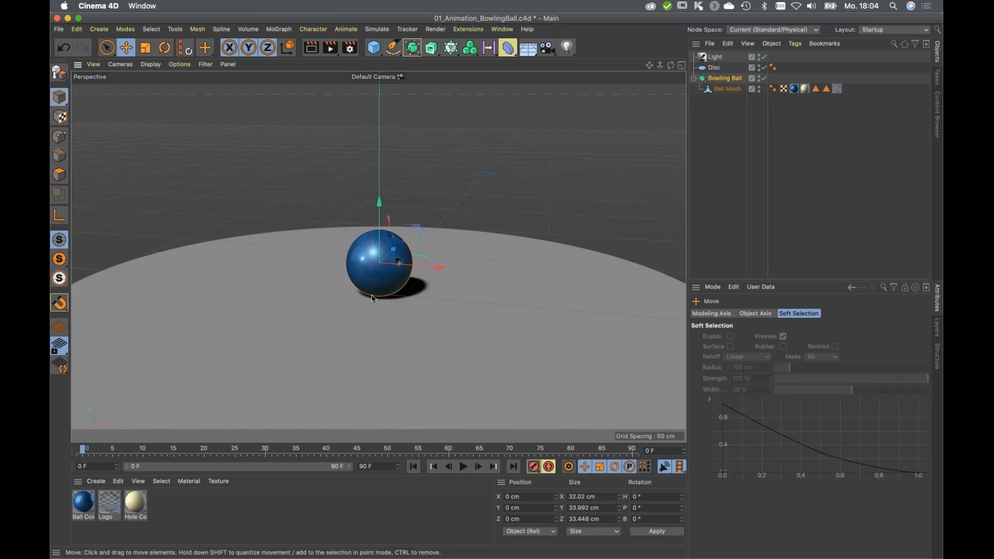
pyautogui.keyDown('alt'); pyautogui.moveTo(373, 298); pyautogui.dragTo(362, 303, button='middle'); pyautogui.keyUp('alt')
pyautogui.keyDown('alt'); pyautogui.moveTo(362, 303); pyautogui.dragTo(371, 289); pyautogui.keyUp('alt')
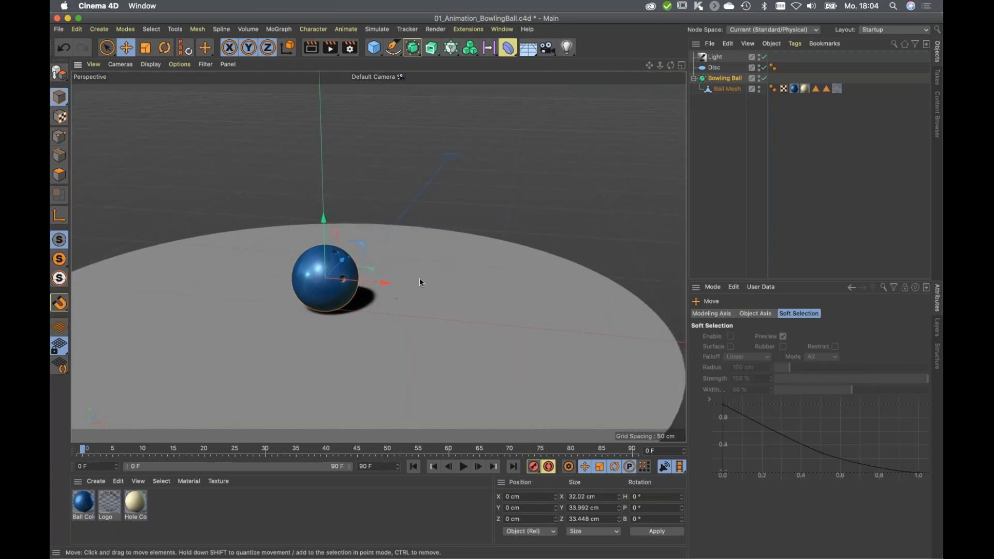
pyautogui.click(549, 467)
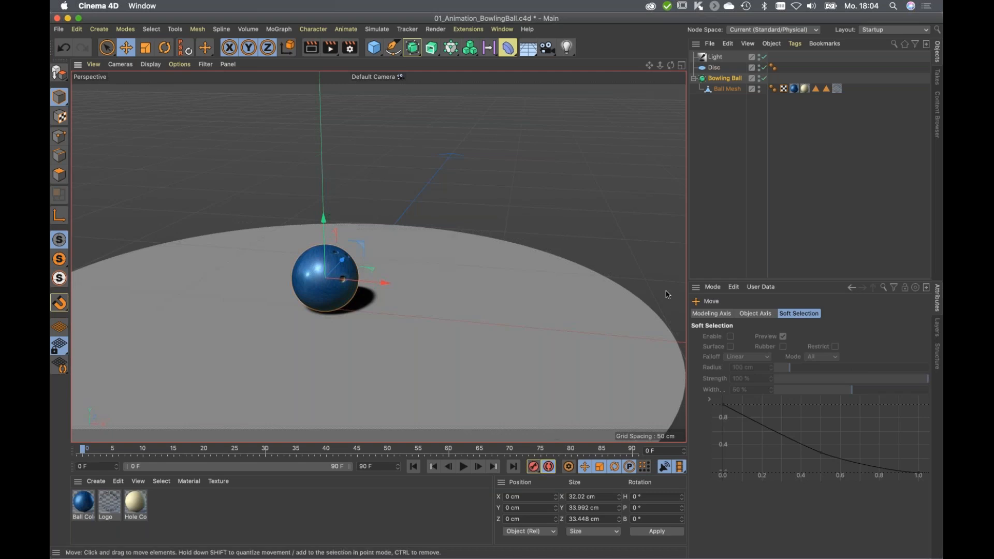
pyautogui.click(724, 79)
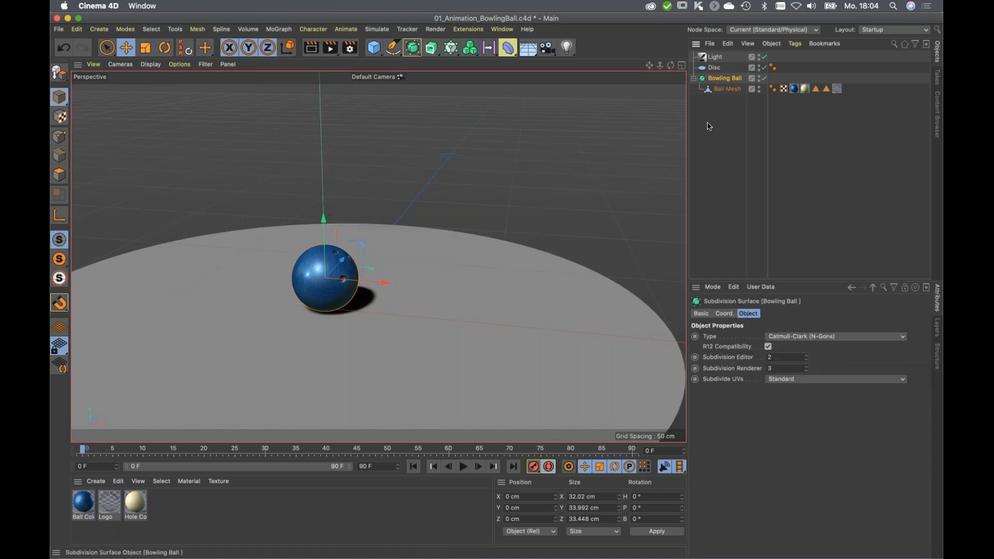
pyautogui.click(725, 314)
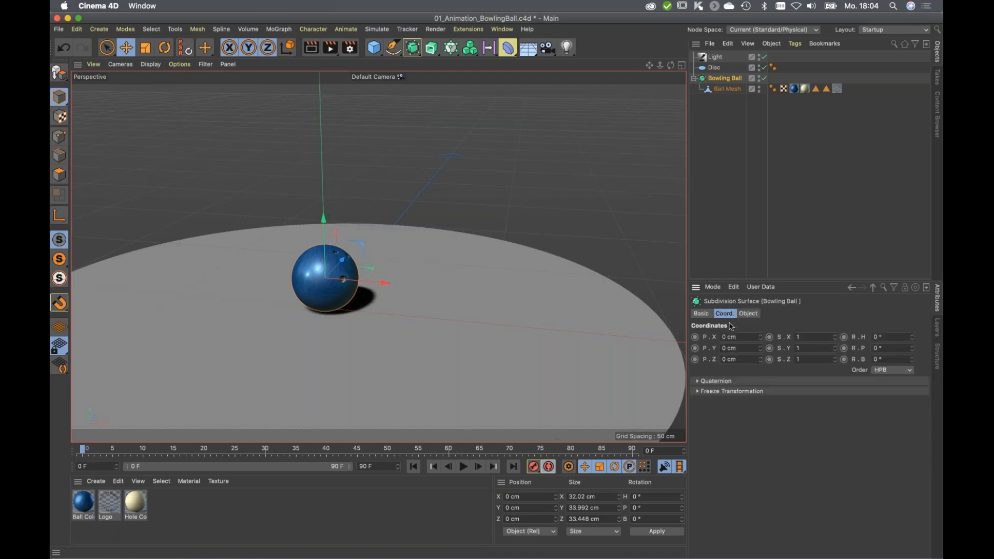
pyautogui.click(695, 348)
pyautogui.moveTo(325, 224); pyautogui.dragTo(414, 357)
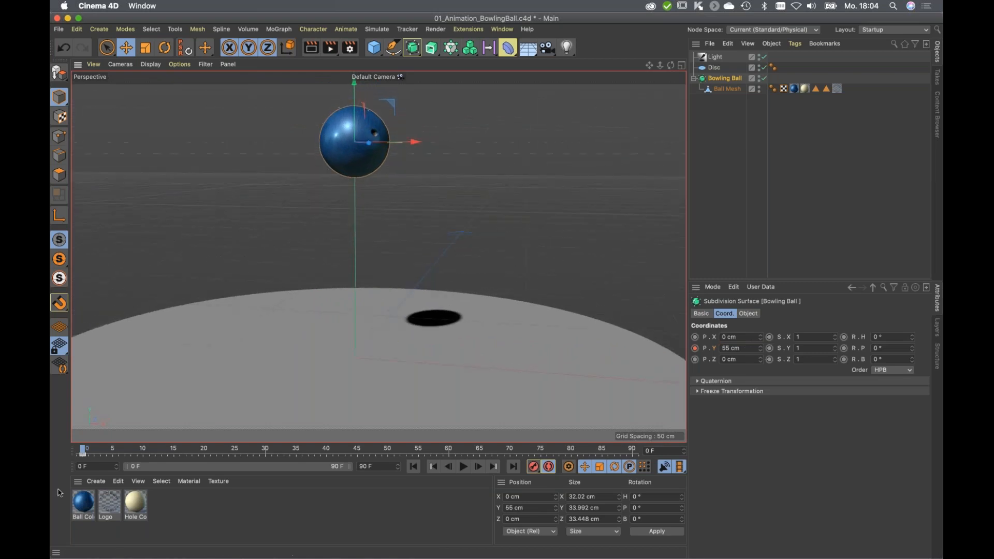
# Animate the first bounce by keying the ball's Y position at 0 cm on frame 16 and 35 cm on frame 30.
pyautogui.click(176, 451)
pyautogui.click(179, 451)
pyautogui.moveTo(355, 117); pyautogui.dragTo(360, 304)
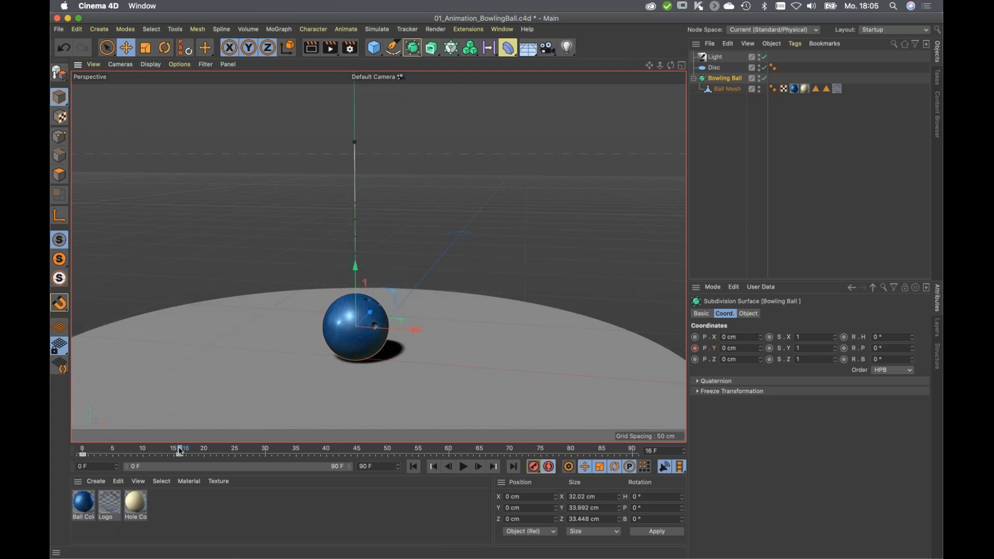
pyautogui.moveTo(180, 451); pyautogui.dragTo(265, 452)
pyautogui.moveTo(359, 274); pyautogui.dragTo(371, 171)
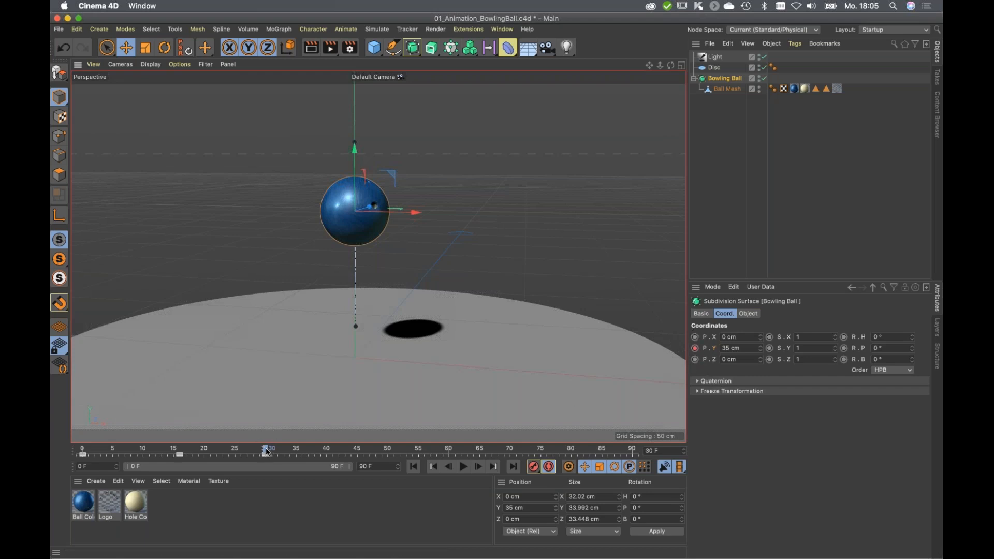
# Continue the bounce with Y-position keys of 0 cm on frame 45, 20 cm on frame 60 and 0 cm on frame 75.
pyautogui.moveTo(265, 450); pyautogui.dragTo(357, 450)
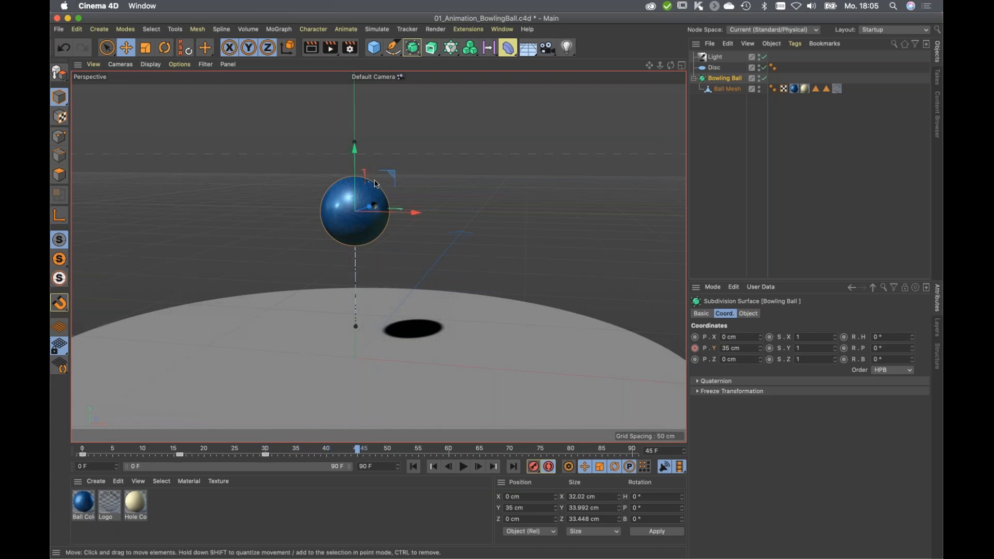
pyautogui.moveTo(356, 152); pyautogui.dragTo(355, 266)
pyautogui.moveTo(361, 451); pyautogui.dragTo(448, 451)
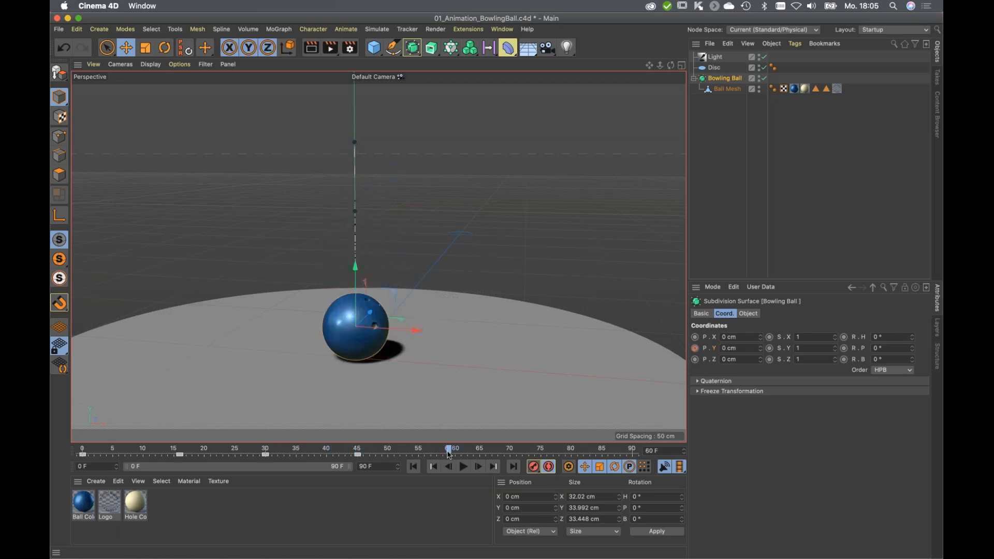
pyautogui.moveTo(355, 262); pyautogui.dragTo(366, 224)
pyautogui.moveTo(448, 450); pyautogui.dragTo(540, 457)
pyautogui.moveTo(354, 202); pyautogui.dragTo(355, 267)
# Key the ball's X position at 0 cm on frame 0 and at about 62 cm on frame 75.
pyautogui.moveTo(529, 452); pyautogui.dragTo(51, 431)
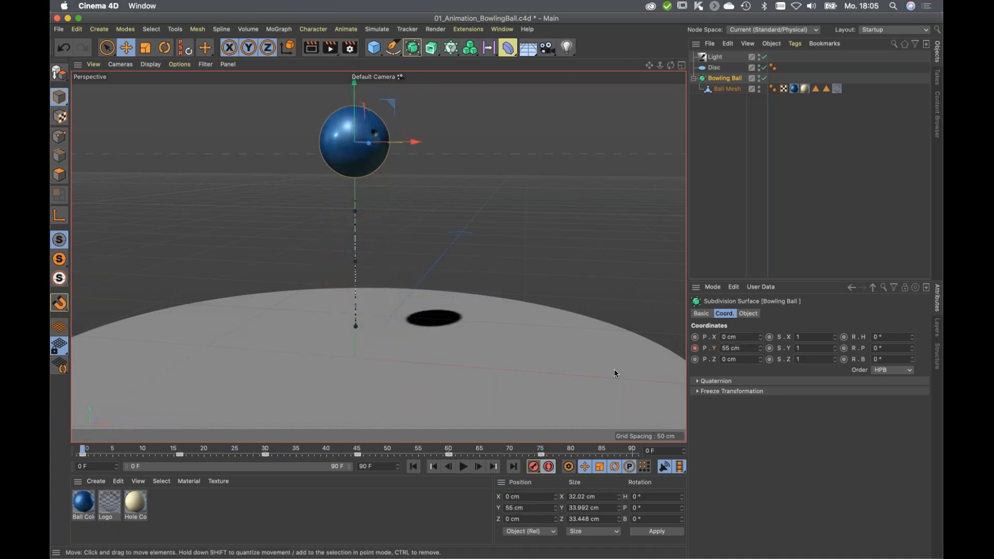
pyautogui.click(694, 338)
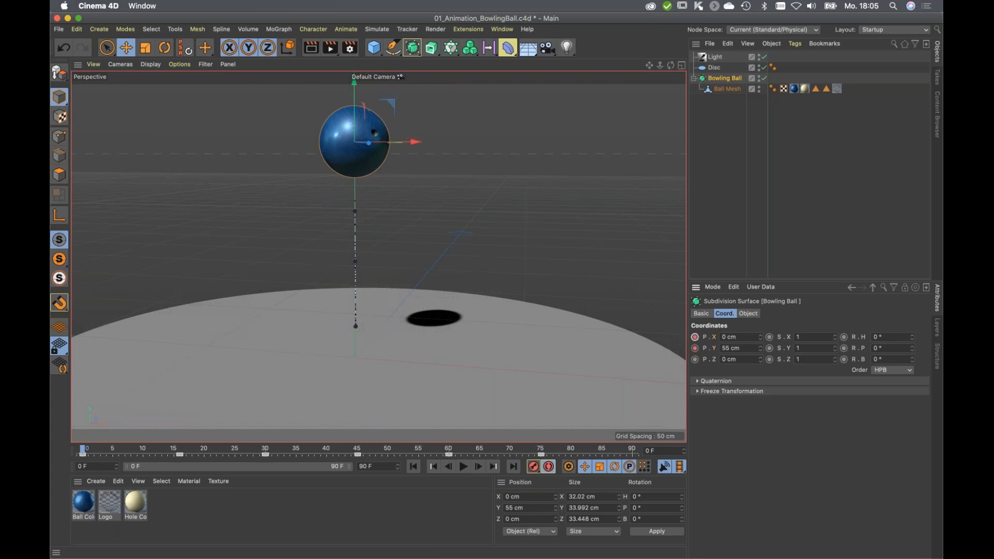
pyautogui.click(541, 450)
pyautogui.moveTo(417, 331); pyautogui.dragTo(641, 362)
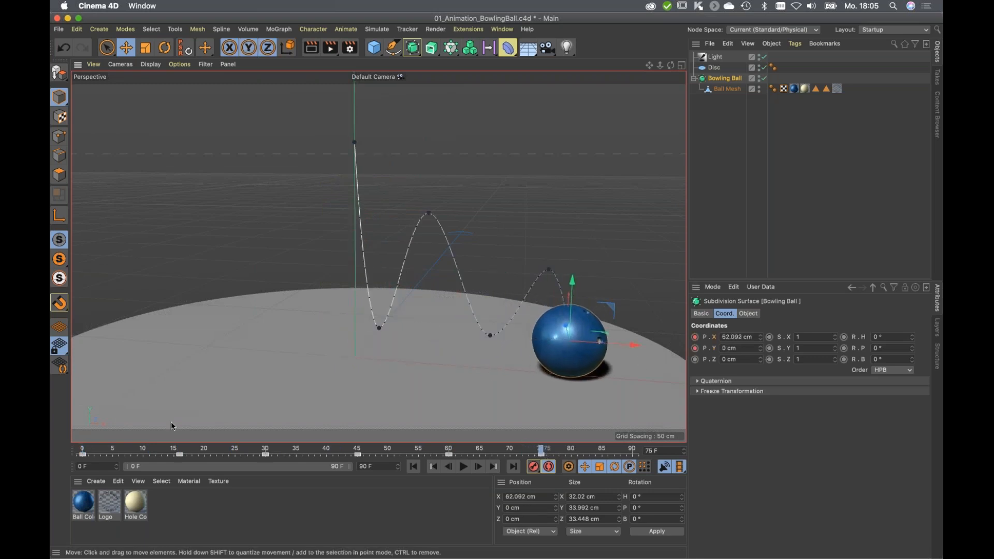
# Play the bouncing ball animation from the first frame and scrub through it to check the motion.
pyautogui.moveTo(179, 450); pyautogui.dragTo(82, 468)
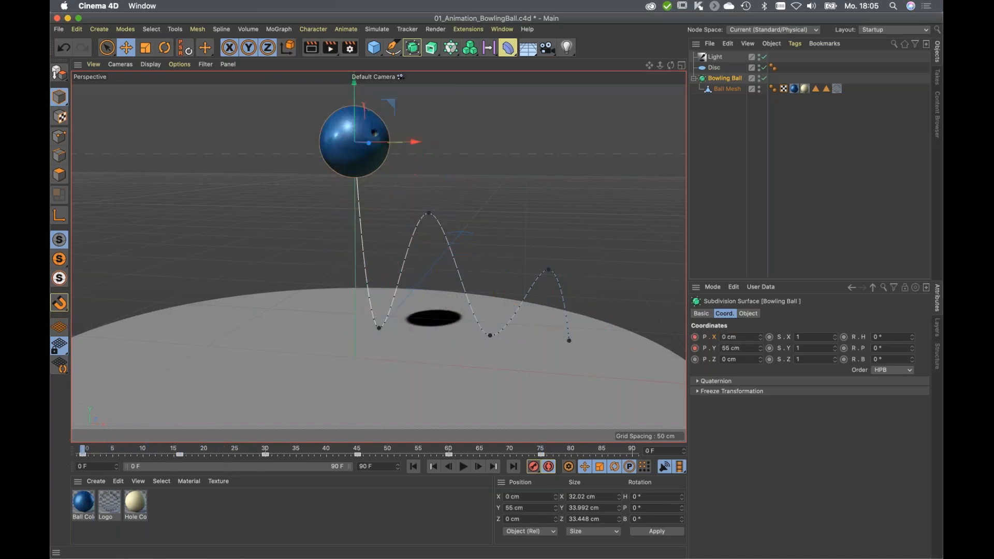
pyautogui.click(464, 467)
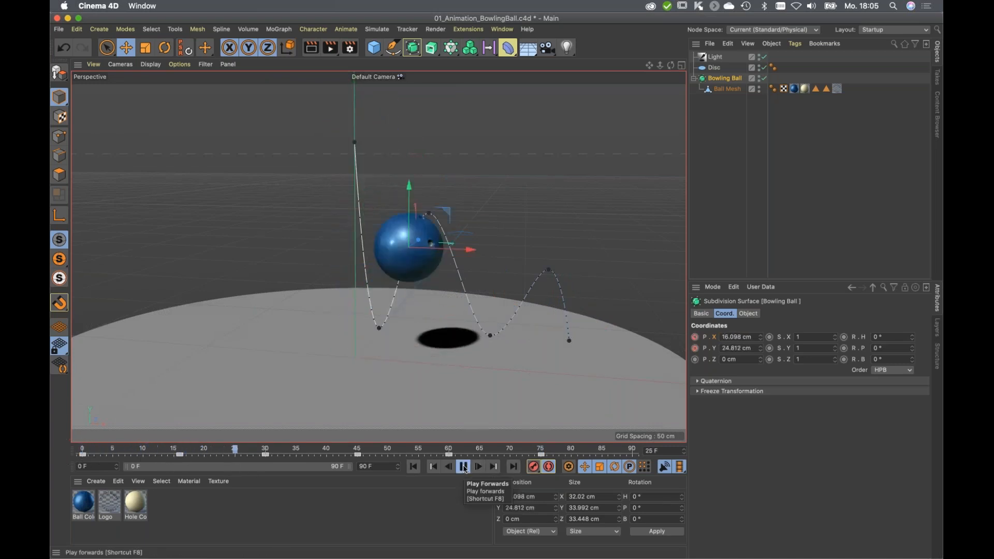
pyautogui.click(464, 467)
pyautogui.moveTo(368, 449); pyautogui.dragTo(88, 448)
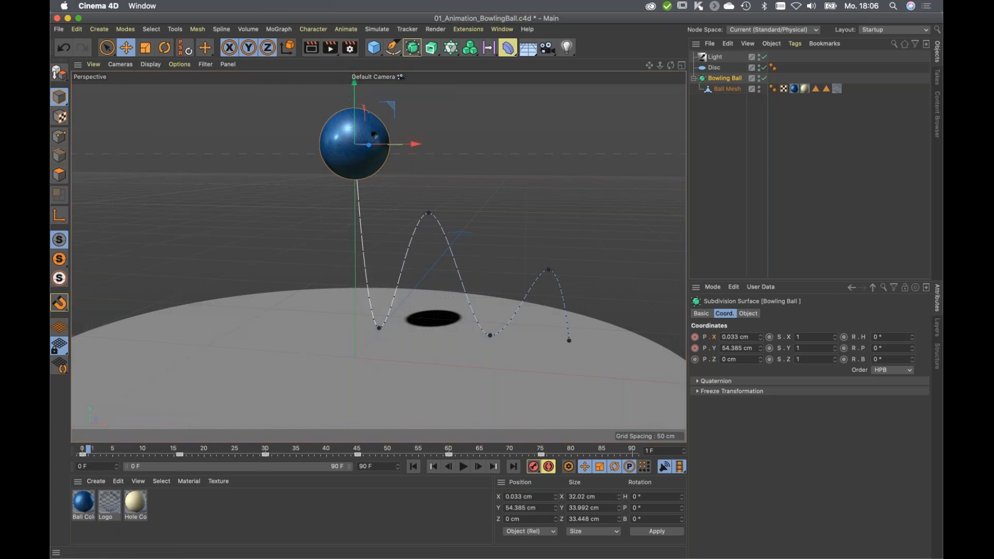
# Switch to the Animate layout and show the ball's keyframes in F-Curve mode.
pyautogui.click(872, 32)
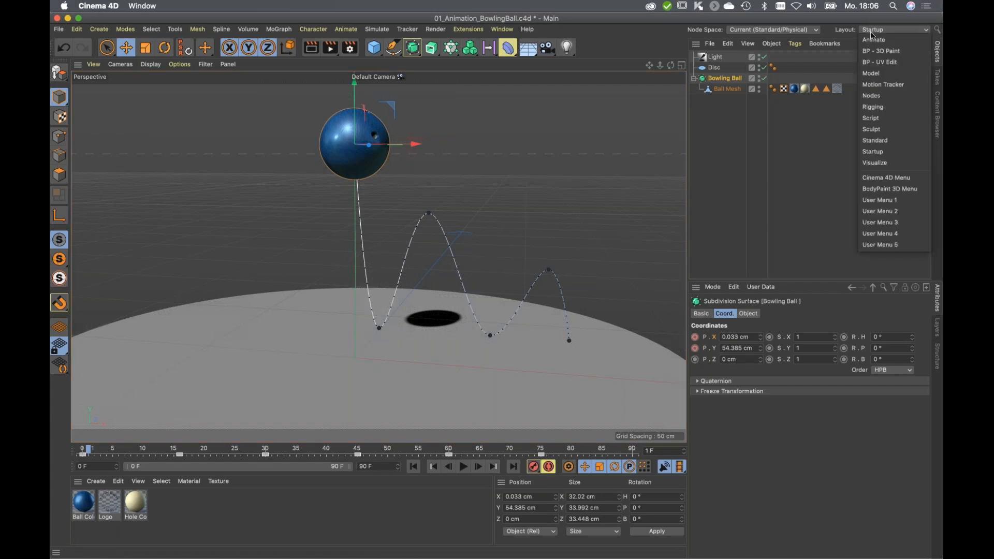
pyautogui.click(873, 40)
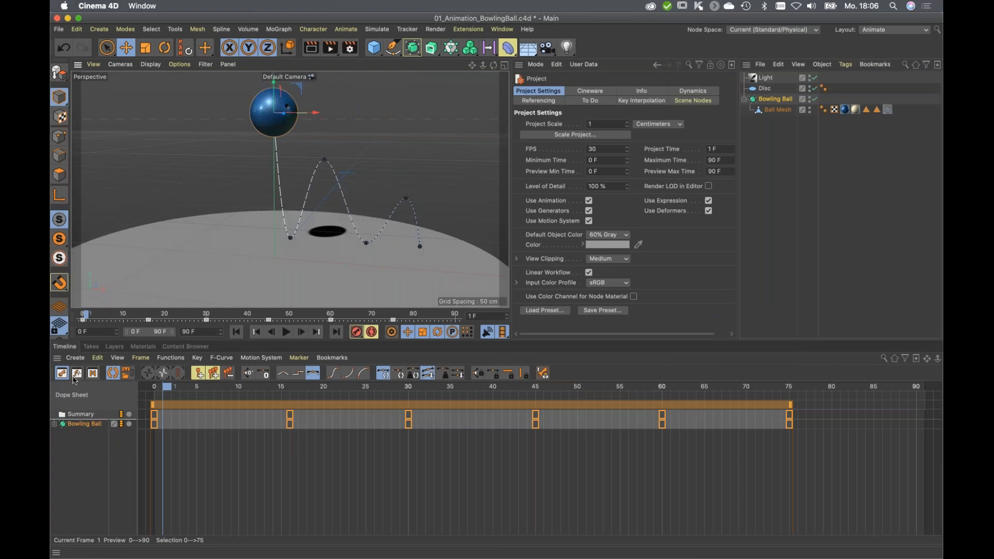
pyautogui.click(77, 374)
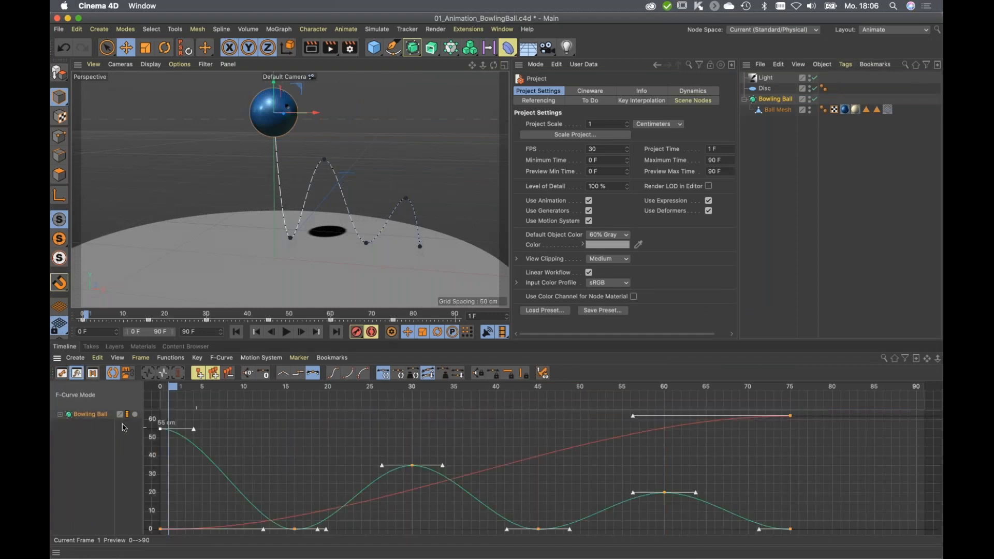
# Expand the Bowling Ball's animation tracks and display only its Position Y curve.
pyautogui.click(60, 414)
pyautogui.click(101, 425)
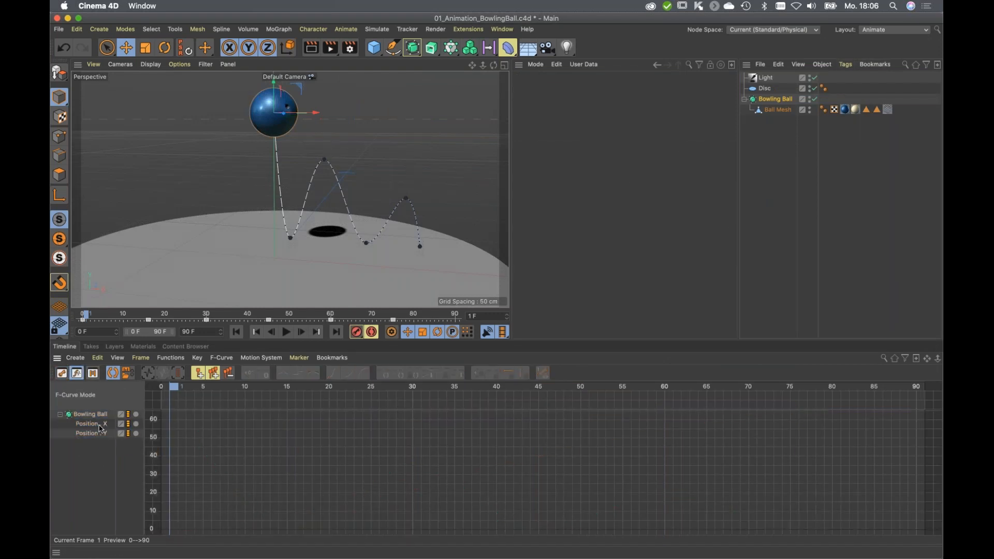
pyautogui.click(101, 433)
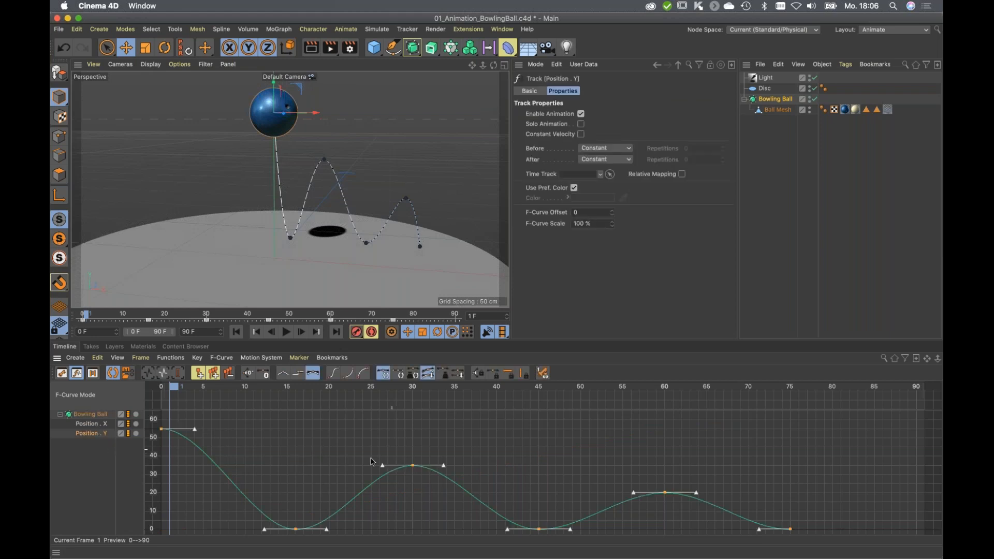
pyautogui.keyDown('alt'); pyautogui.moveTo(338, 446); pyautogui.dragTo(336, 436, button='right'); pyautogui.keyUp('alt')
pyautogui.keyDown('alt'); pyautogui.moveTo(359, 458); pyautogui.dragTo(421, 439, button='middle'); pyautogui.keyUp('alt')
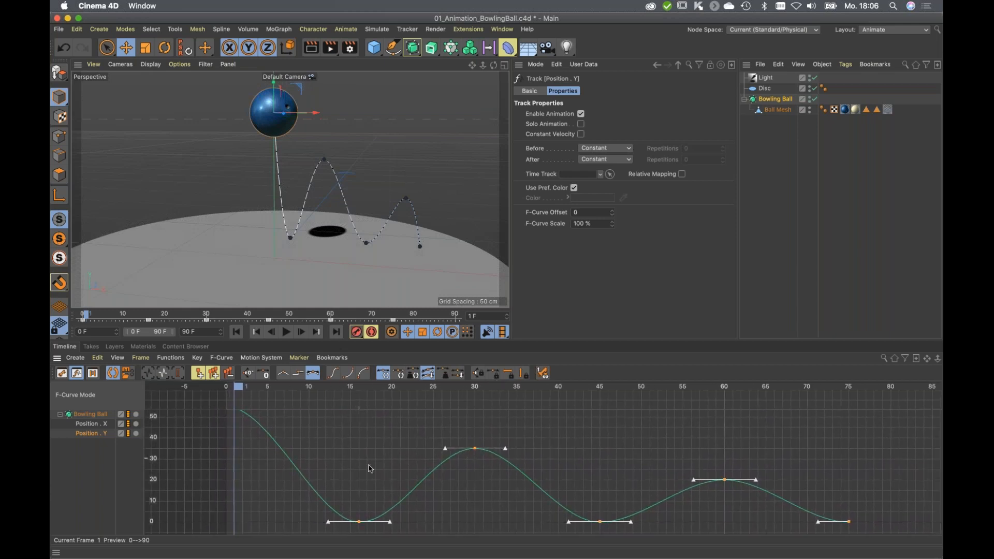
# Break the Position Y tangents, raising the frame 16 handles to about 20 and 21 cm and frame 45's left handle to about 15 cm.
pyautogui.click(359, 521)
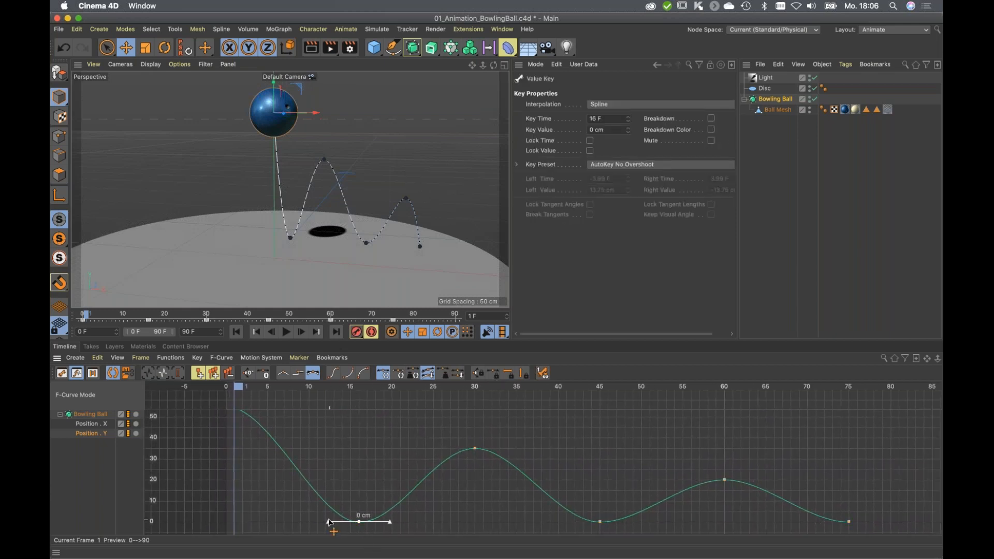
pyautogui.keyDown('shift'); pyautogui.moveTo(328, 521); pyautogui.dragTo(353, 479); pyautogui.keyUp('shift')
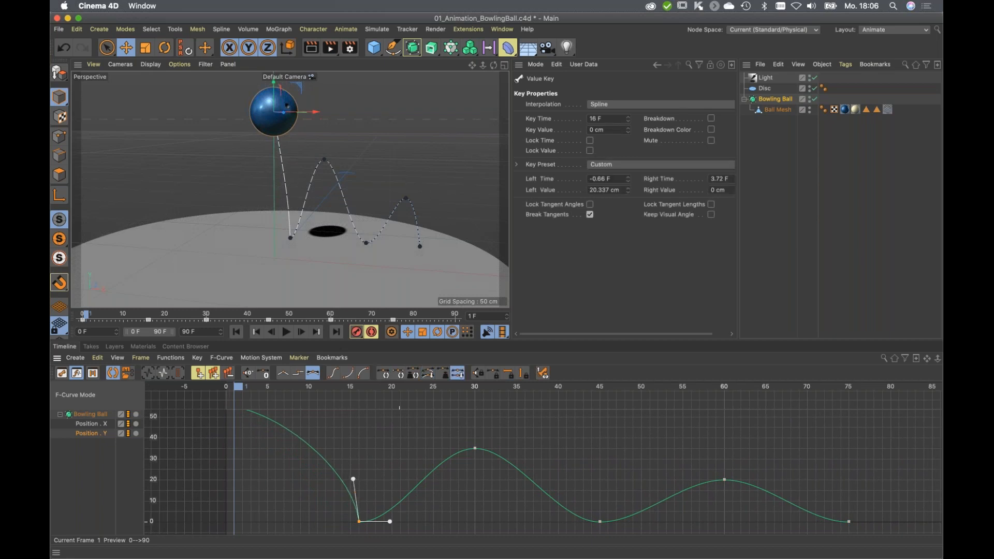
pyautogui.moveTo(390, 522); pyautogui.dragTo(369, 478)
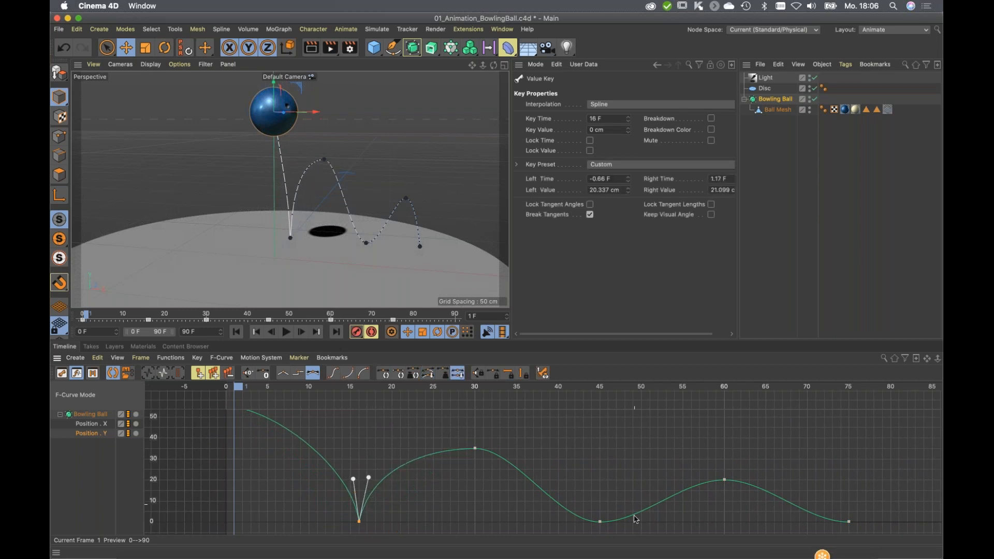
pyautogui.click(600, 522)
pyautogui.keyDown('shift'); pyautogui.moveTo(568, 521); pyautogui.dragTo(583, 491); pyautogui.keyUp('shift')
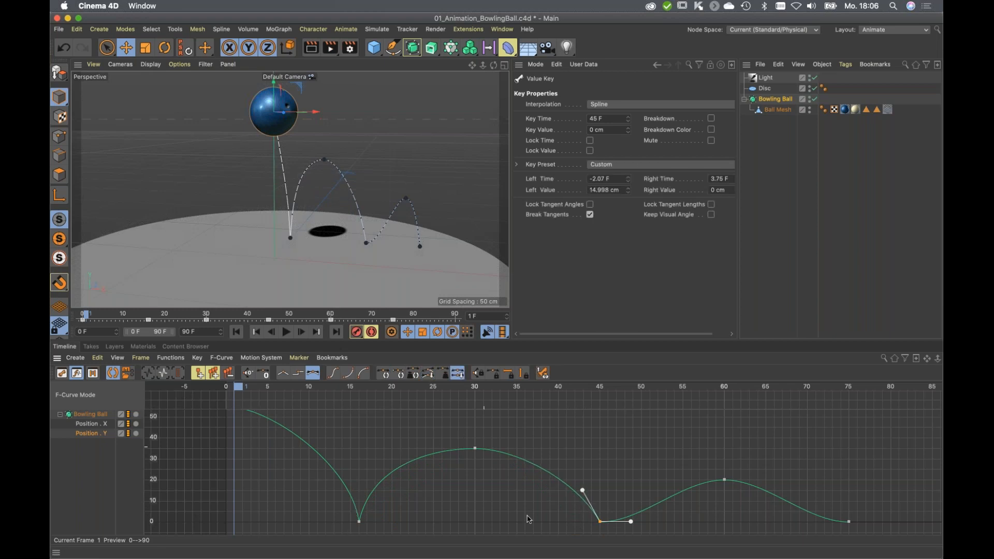
# Copy the ease of the Position Y keys at frames 16 to 45 and paste it onto the keys at frames 45 to 75.
pyautogui.press('h')
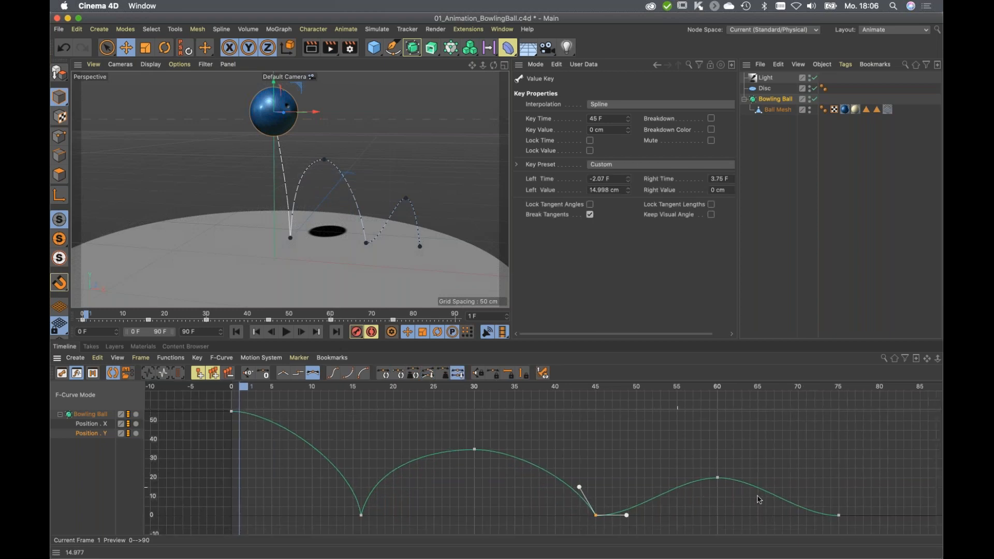
pyautogui.moveTo(350, 524); pyautogui.dragTo(616, 435)
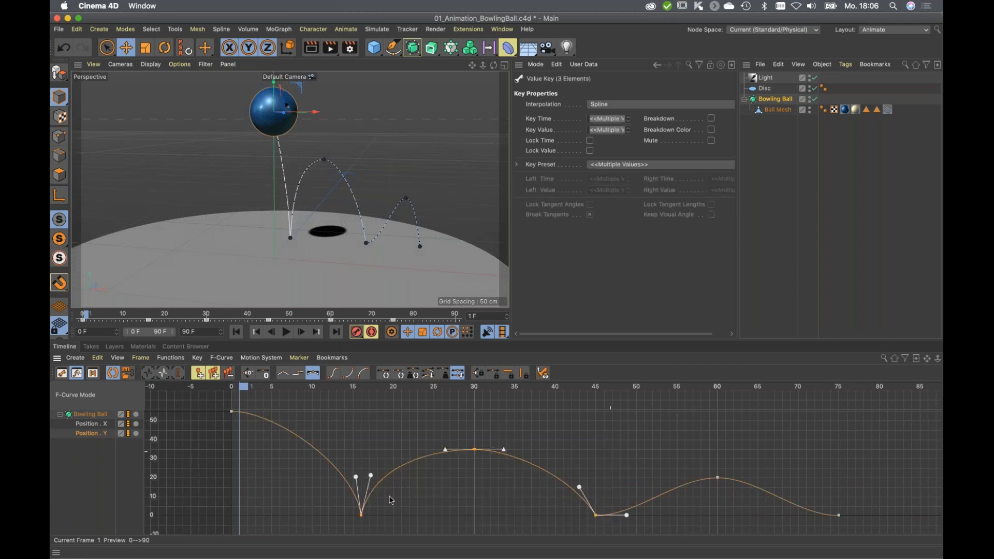
pyautogui.click(97, 358)
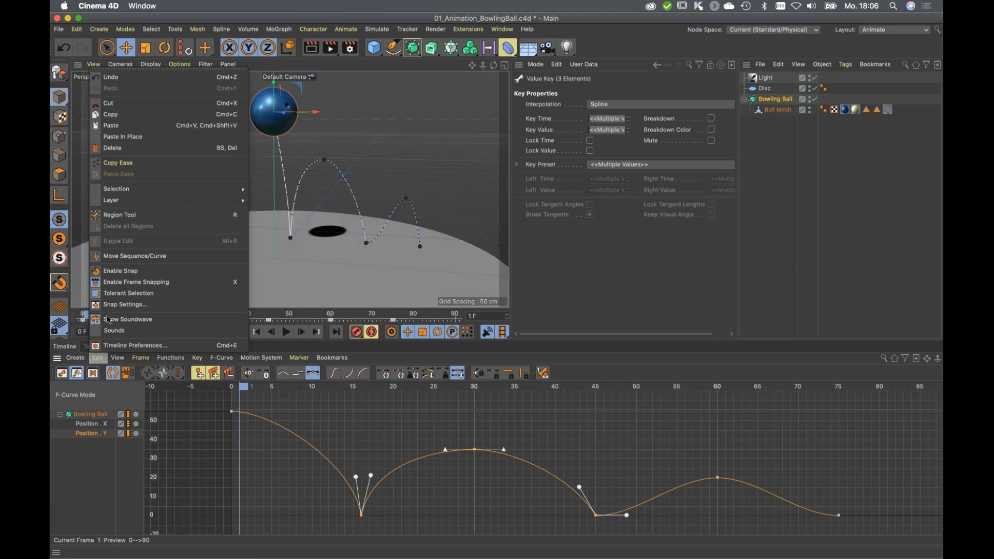
pyautogui.click(133, 167)
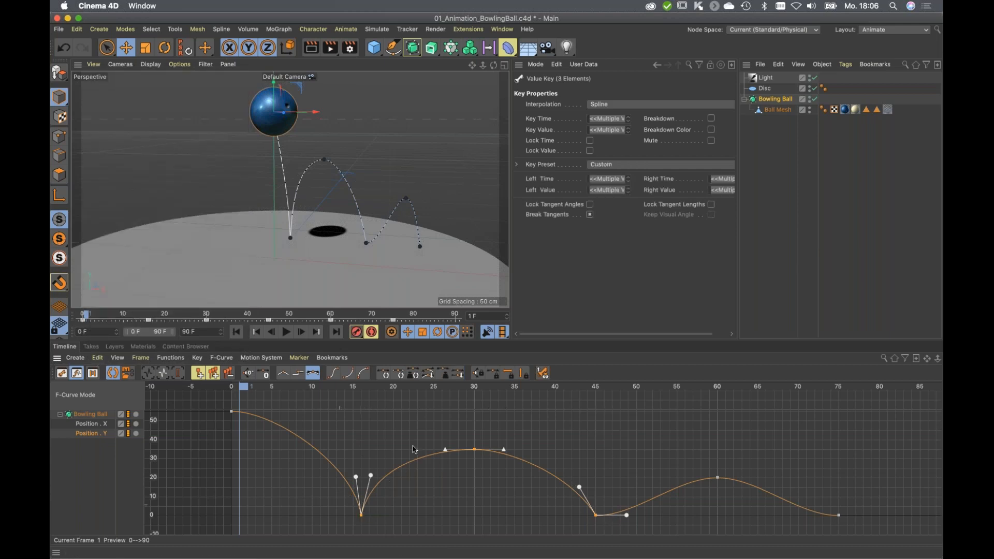
pyautogui.moveTo(584, 525); pyautogui.dragTo(882, 471)
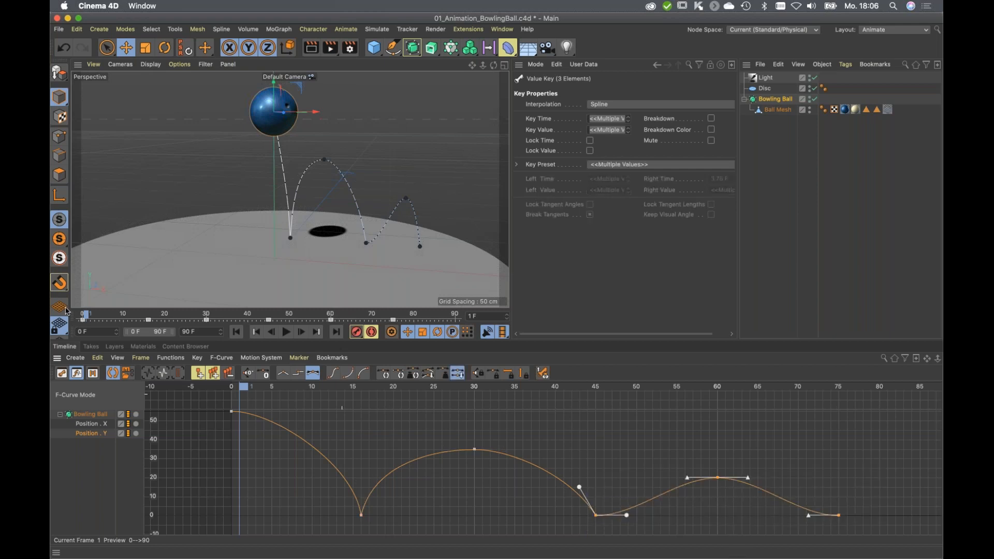
pyautogui.click(99, 359)
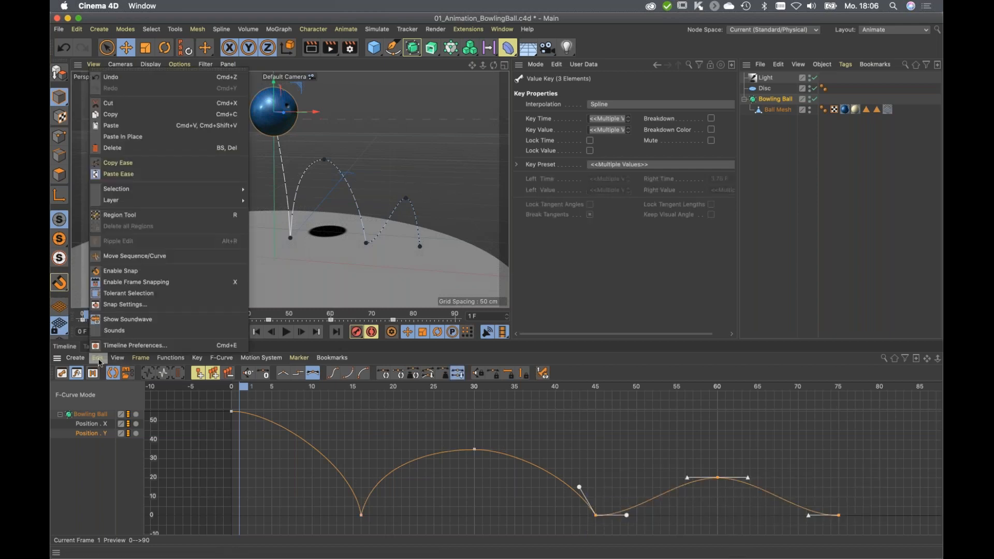
pyautogui.click(126, 179)
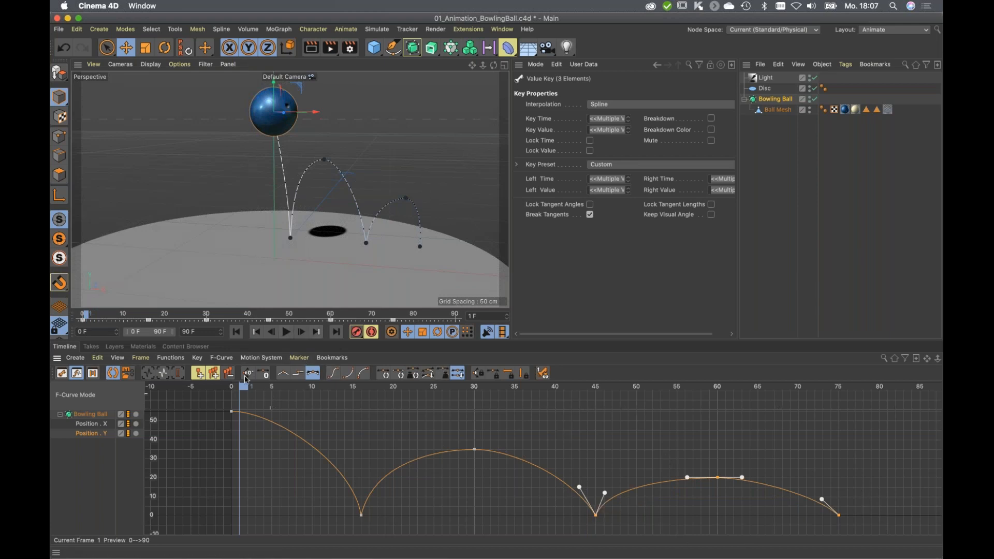
# Play the animation from frame 0 to check the sharper bounces, and return to the first frame.
pyautogui.click(232, 387)
pyautogui.press('F8')
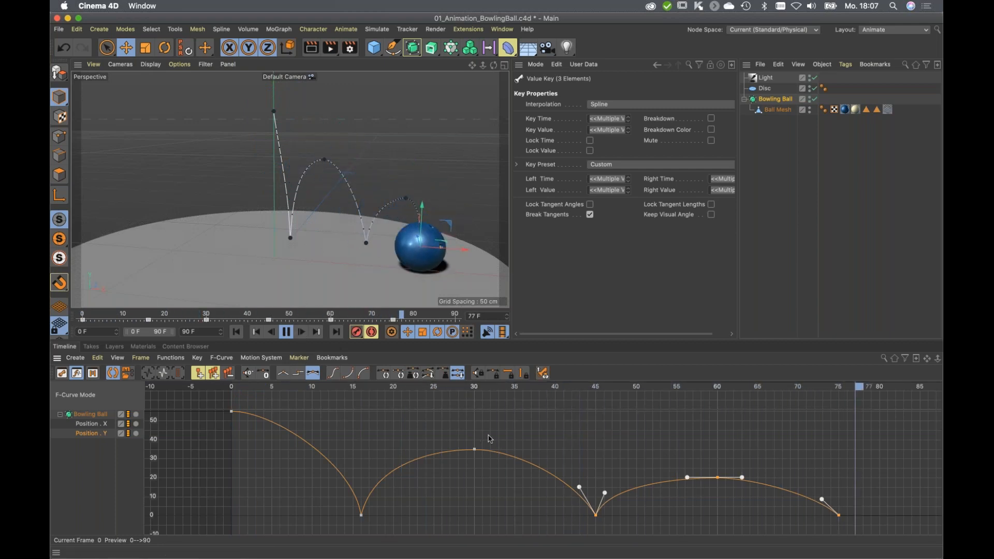
pyautogui.moveTo(273, 388); pyautogui.dragTo(232, 389)
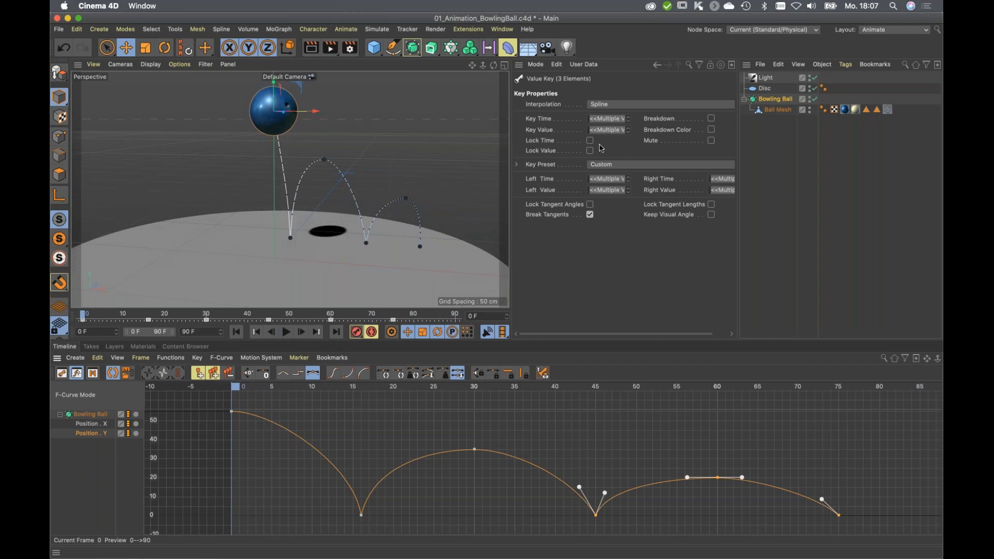
# Add a keyframe at frame 0 for the Bowling Ball's Subdivision Editor parameter.
pyautogui.click(754, 103)
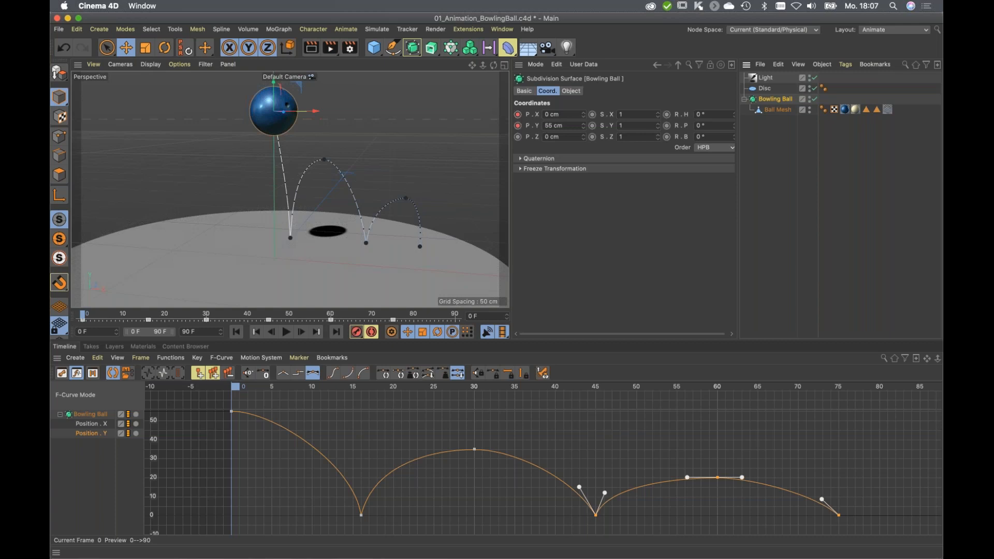
pyautogui.click(572, 91)
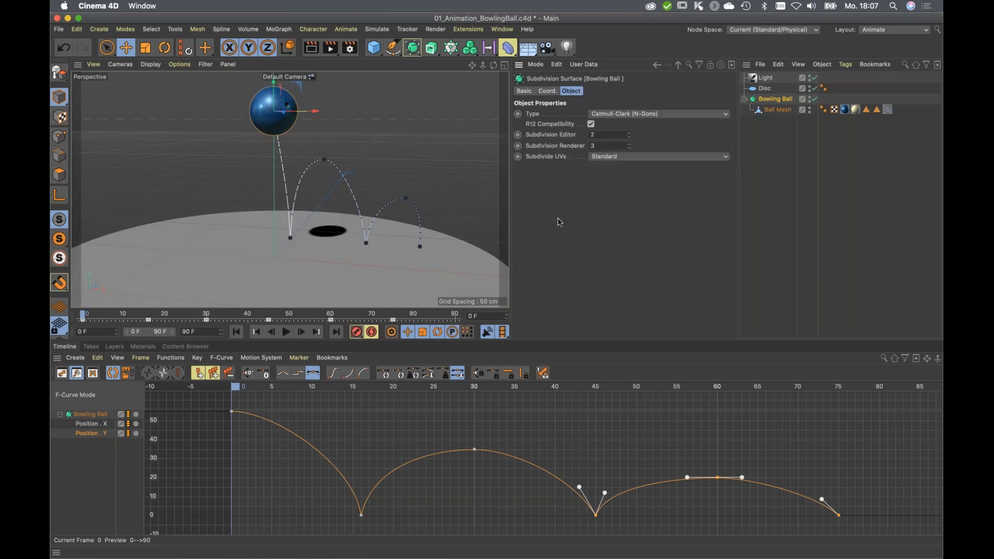
pyautogui.click(519, 135)
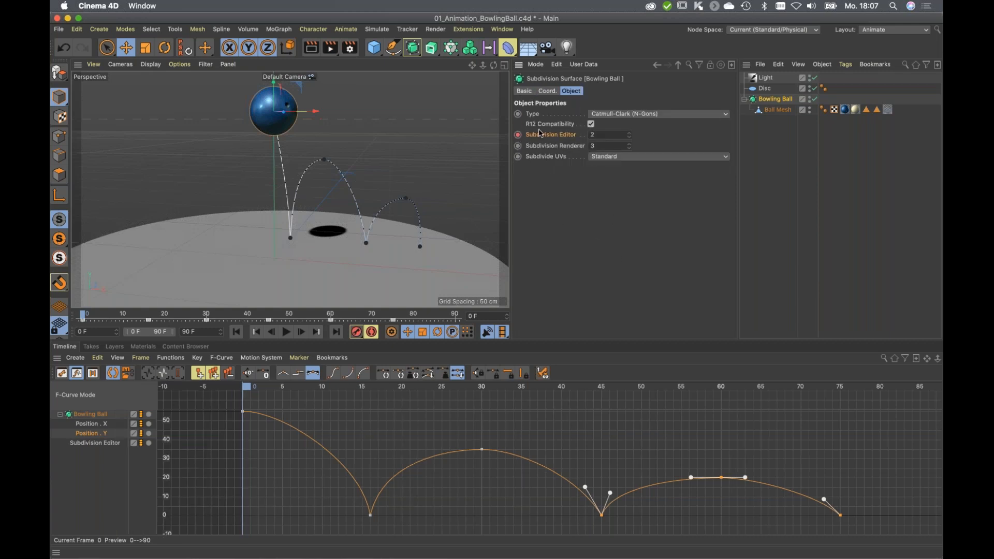
# Show the Bowling Ball's coordinate and object attributes together, and switch the Animation Tracks attribute filter on and off again.
pyautogui.click(547, 91)
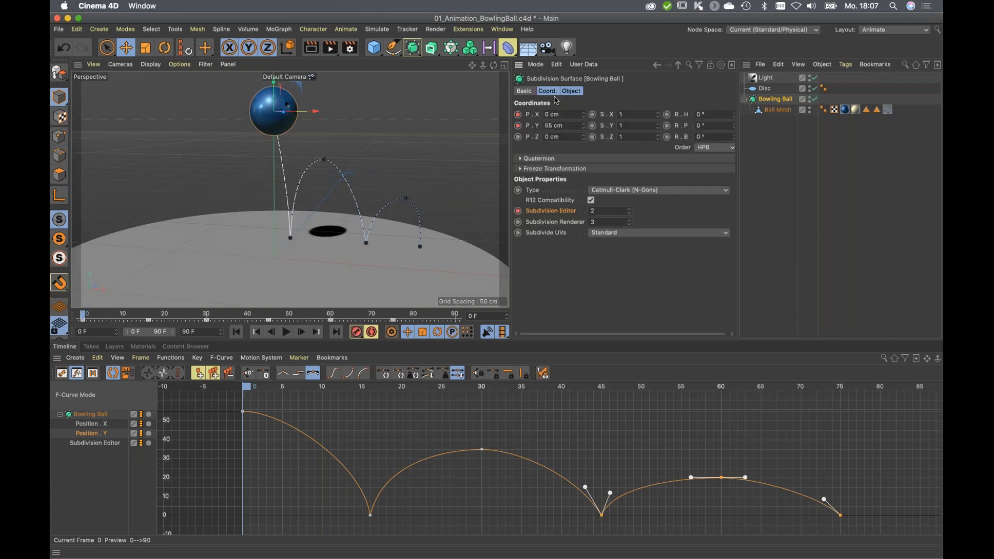
pyautogui.click(700, 66)
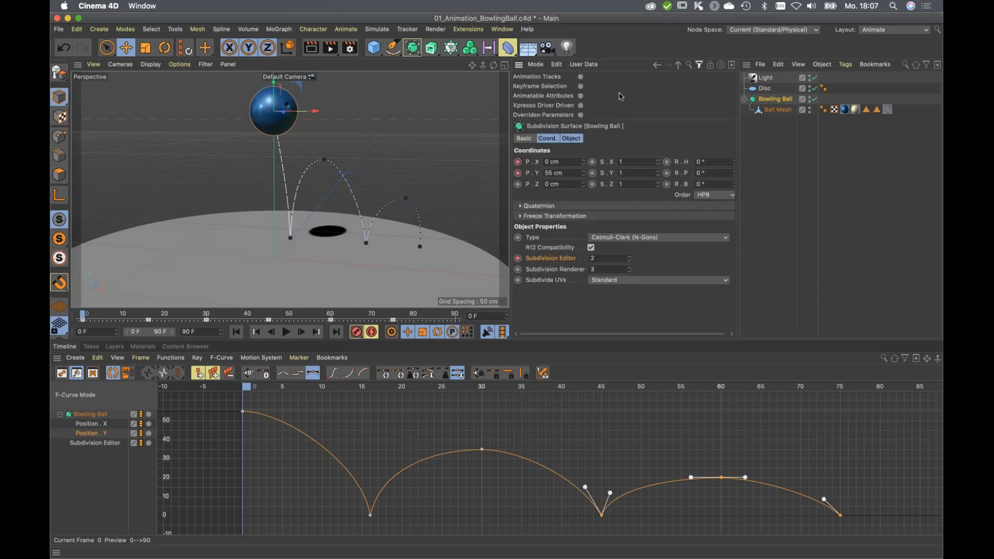
pyautogui.click(581, 77)
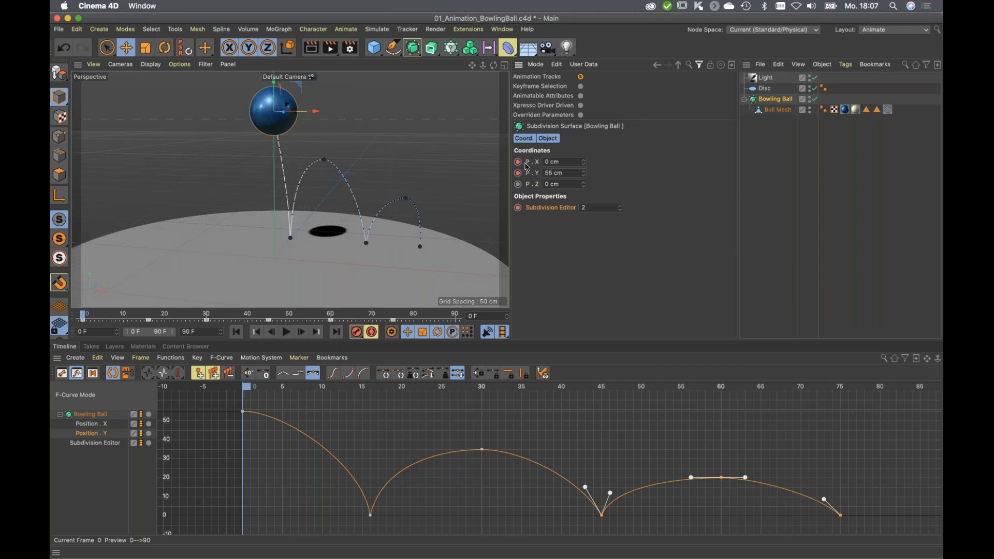
pyautogui.click(580, 77)
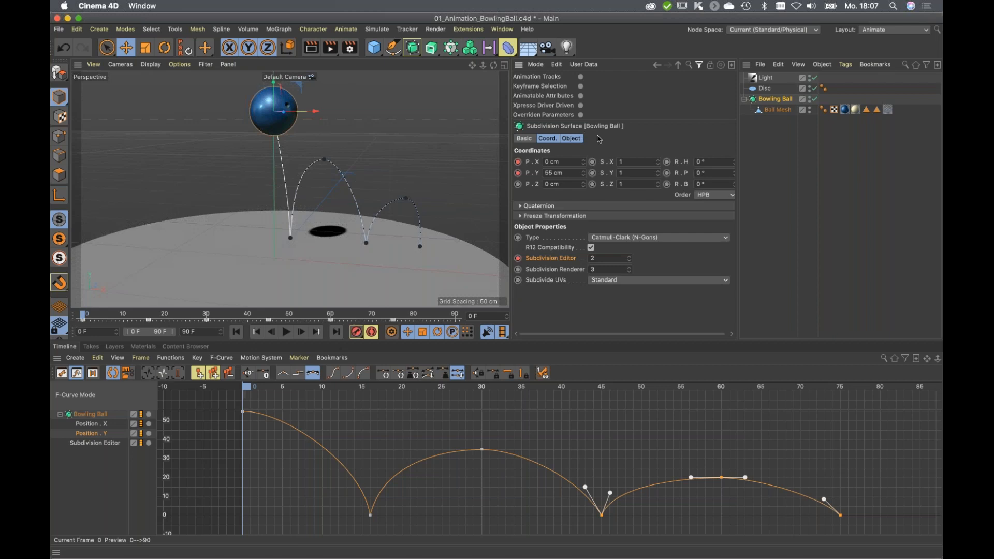
# Add the Bowling Ball's position, scale, rotation and Subdivide UVs parameters to the keyframe selection.
pyautogui.click(558, 283)
pyautogui.click(528, 165)
pyautogui.keyDown('shift'); pyautogui.click(604, 165); pyautogui.keyUp('shift')
pyautogui.keyDown('shift'); pyautogui.click(538, 282); pyautogui.keyUp('shift')
pyautogui.keyDown('ctrl'); pyautogui.click(539, 249); pyautogui.keyUp('ctrl')
pyautogui.keyDown('ctrl'); pyautogui.click(533, 238); pyautogui.keyUp('ctrl')
pyautogui.rightClick(541, 283)
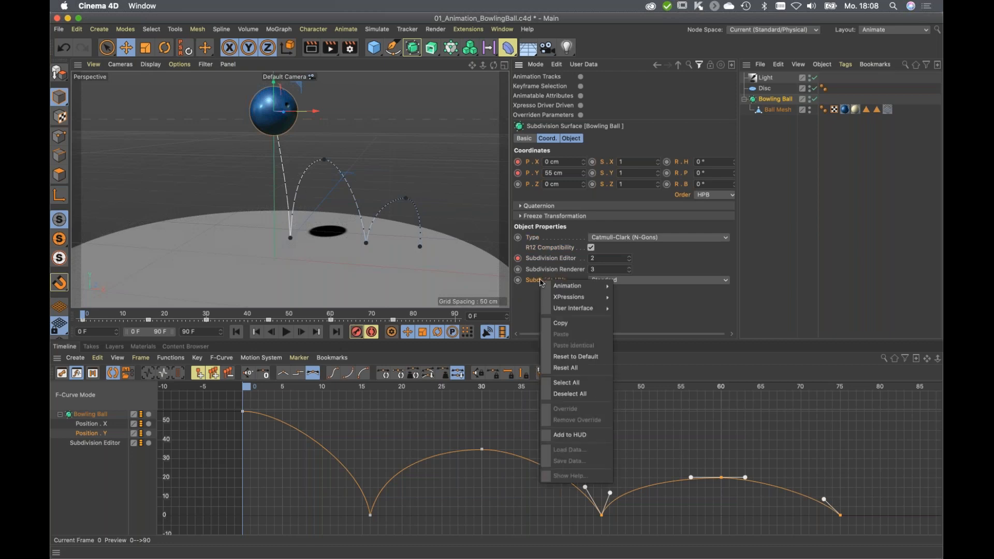
pyautogui.moveTo(575, 286)
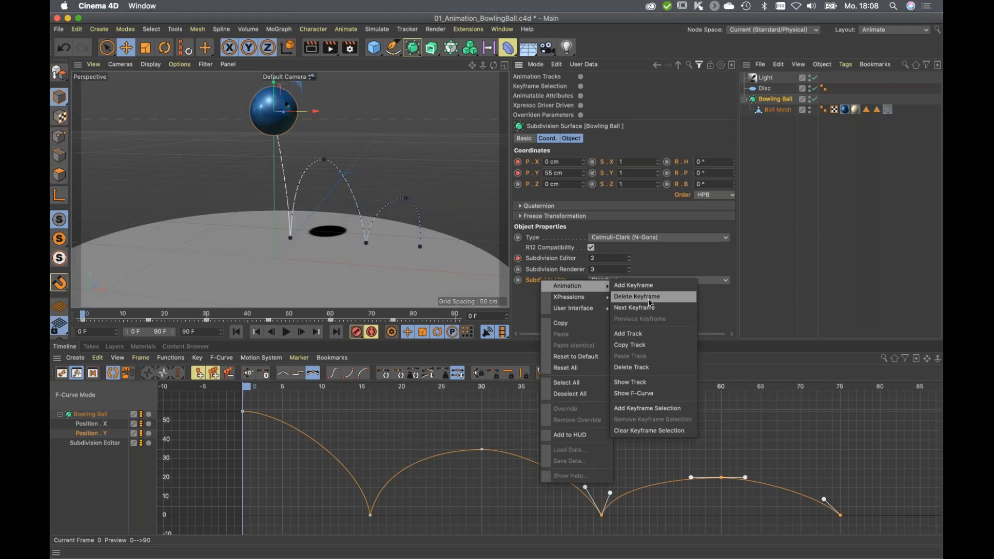
pyautogui.click(647, 408)
# Filter the Bowling Ball's attributes to its keyframe selection, and restore the unfiltered attribute list.
pyautogui.click(564, 249)
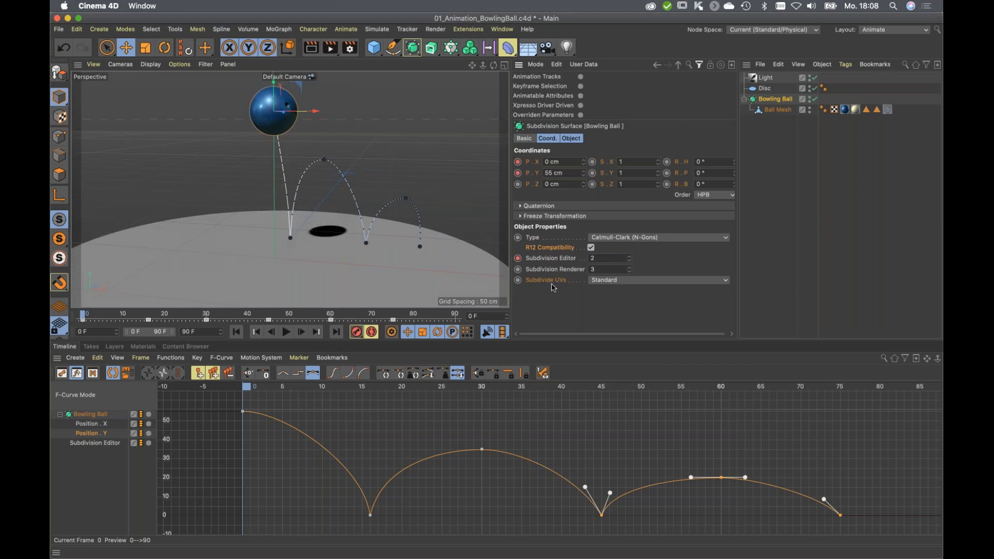
pyautogui.click(580, 86)
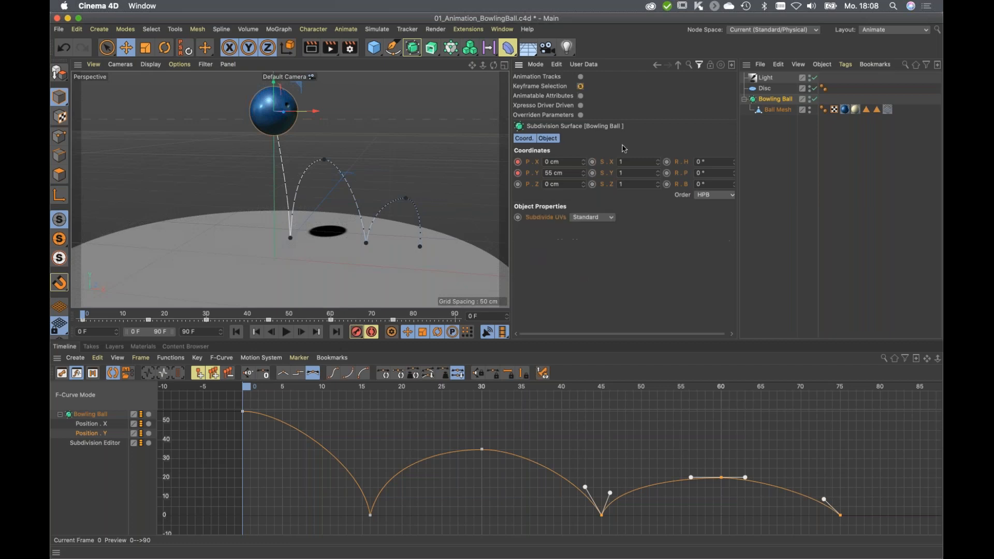
pyautogui.click(580, 86)
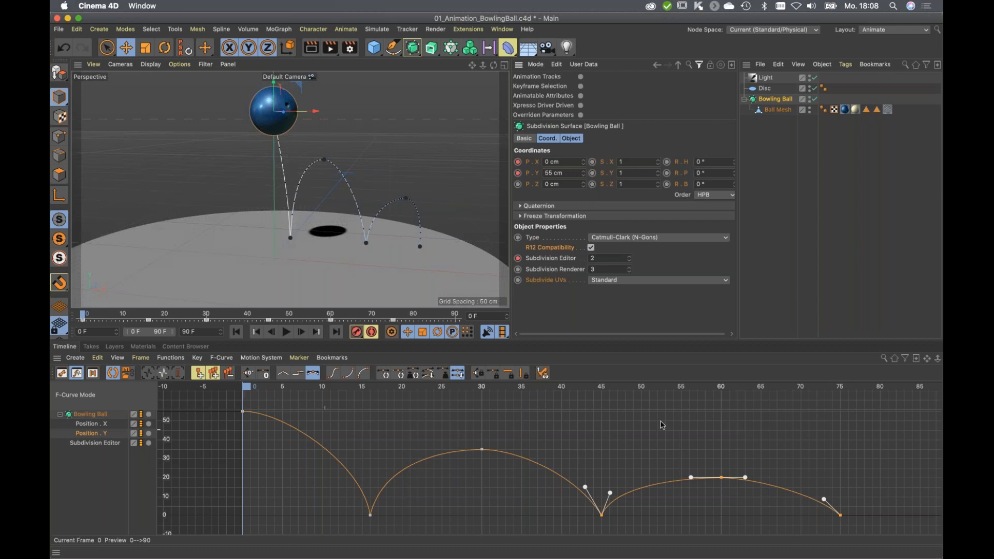
# Filter the timeline's tracks by the track name "pos", and replace that filter with "sub".
pyautogui.click(883, 359)
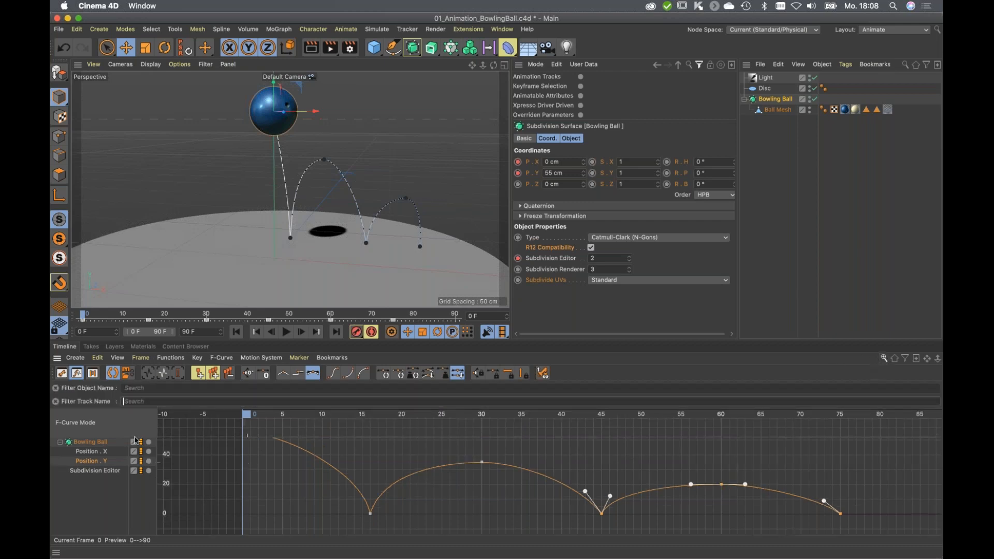
pyautogui.click(134, 401)
pyautogui.write('pos')
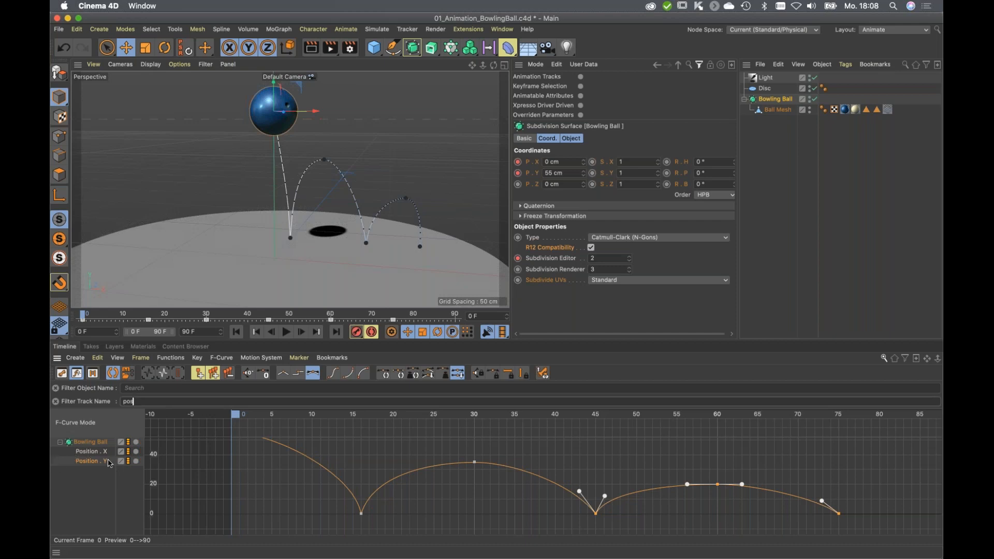
pyautogui.doubleClick(123, 402)
pyautogui.write('sub')
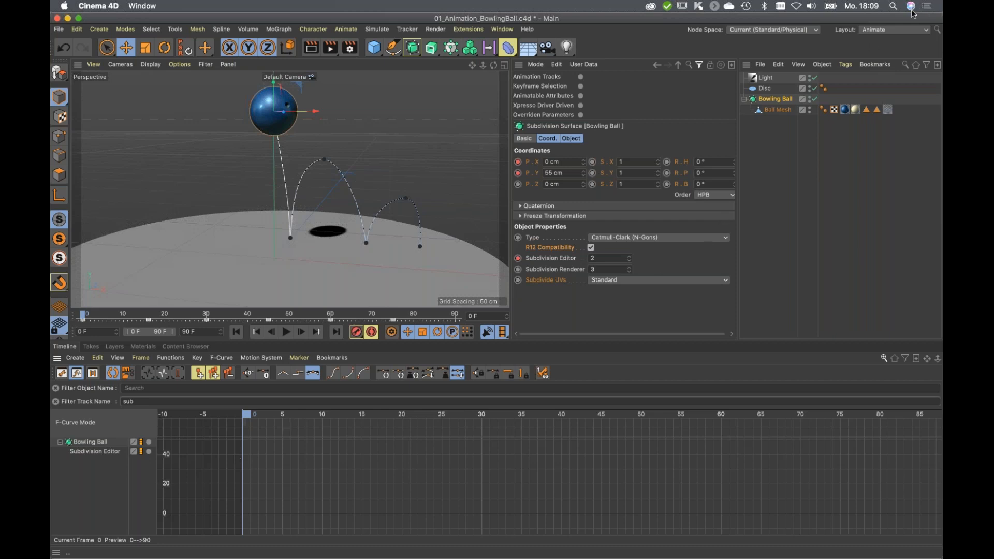
# Switch to the Startup layout and bring up the open project 02_DeltaMush_Hand.c4d.
pyautogui.click(874, 32)
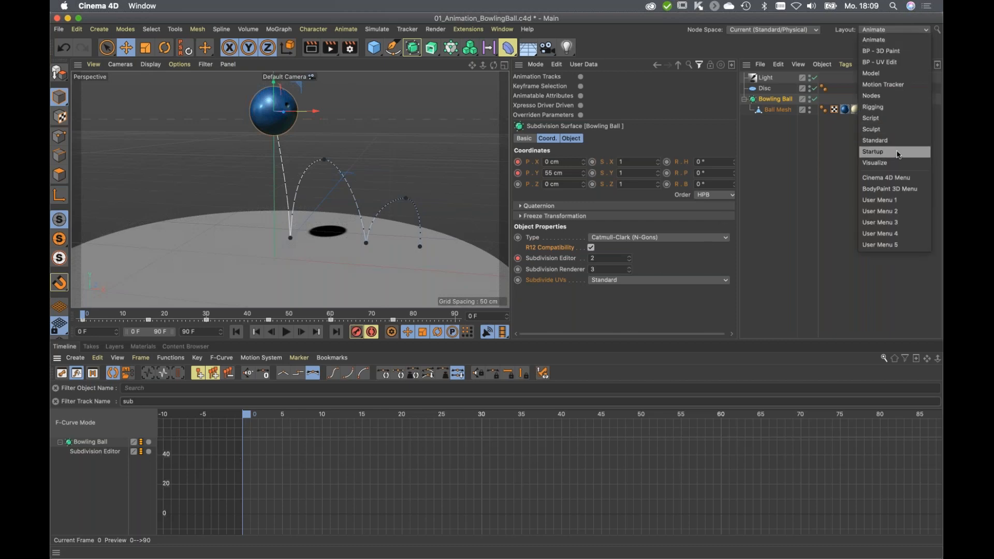
pyautogui.click(897, 152)
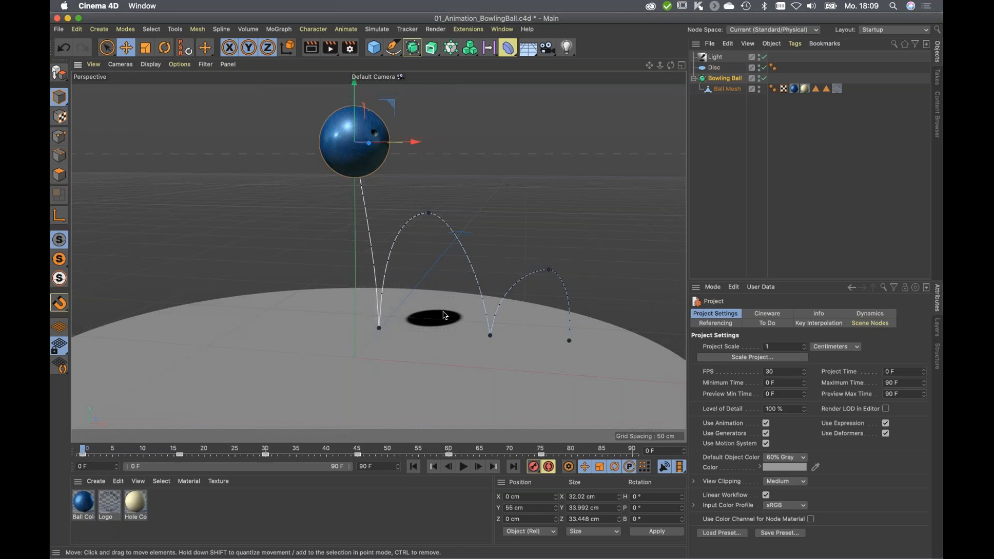
pyautogui.press('v')
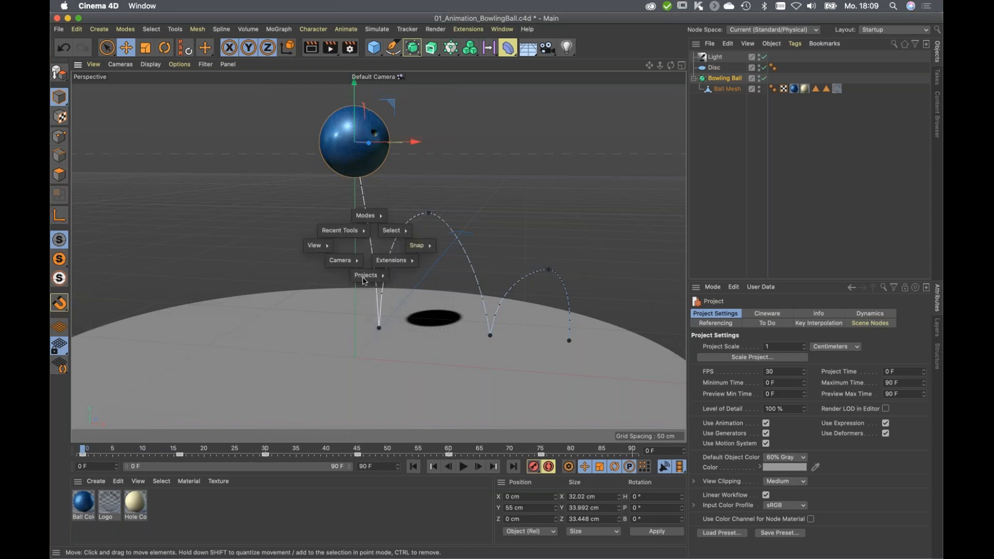
pyautogui.moveTo(365, 277)
pyautogui.click(371, 299)
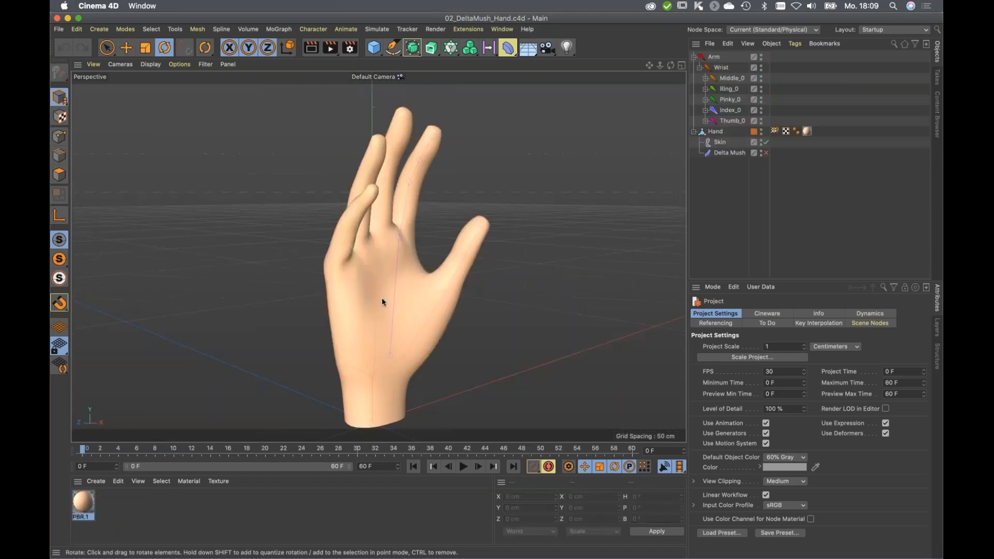
# View the hand model from behind with its mesh lines drawn over the Gouraud shading.
pyautogui.moveTo(363, 286)
pyautogui.keyDown('alt'); pyautogui.mouseDown()
pyautogui.moveTo(423, 285)
pyautogui.moveTo(428, 326)
pyautogui.moveTo(476, 291)
pyautogui.moveTo(403, 280)
pyautogui.moveTo(415, 293)
pyautogui.moveTo(421, 256)
pyautogui.mouseUp(); pyautogui.keyUp('alt')
pyautogui.press('n')
pyautogui.press('b')
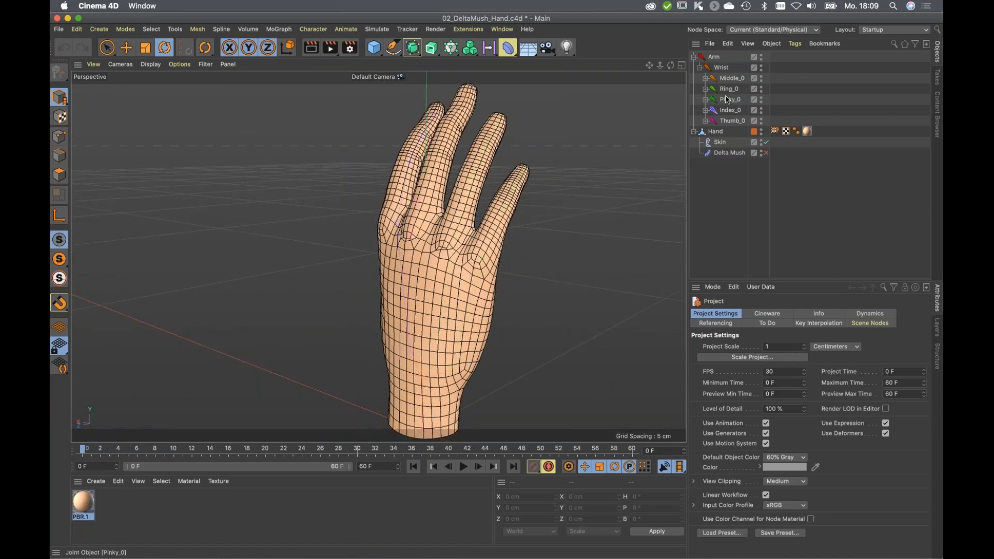
# Rotate the Ring_0 joint slightly to test how the hand mesh deforms.
pyautogui.click(725, 89)
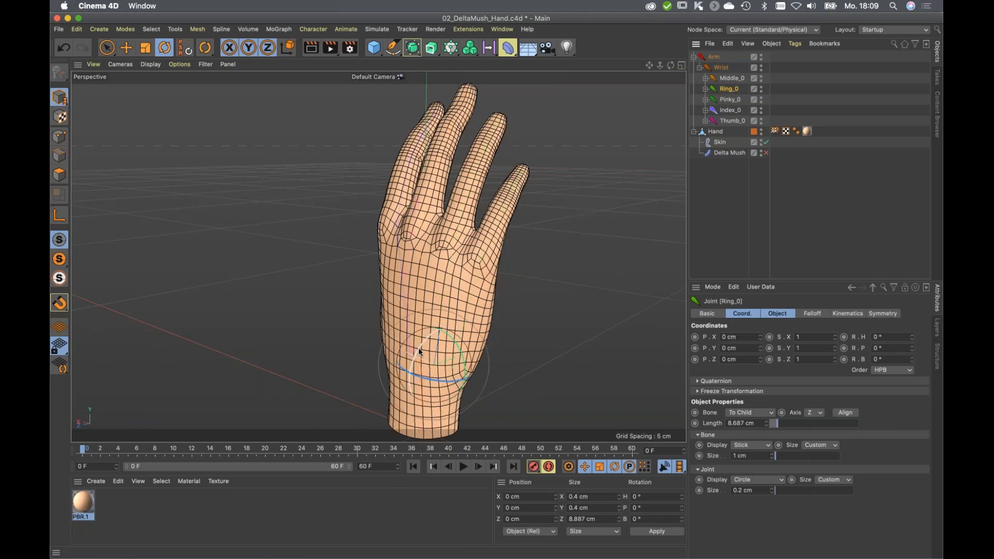
pyautogui.moveTo(416, 353); pyautogui.dragTo(410, 363)
# Activate the Weight Tool from the Hand's weight tag to display the joint weights on the mesh.
pyautogui.keyDown('alt'); pyautogui.moveTo(442, 289); pyautogui.dragTo(347, 306); pyautogui.keyUp('alt')
pyautogui.doubleClick(776, 133)
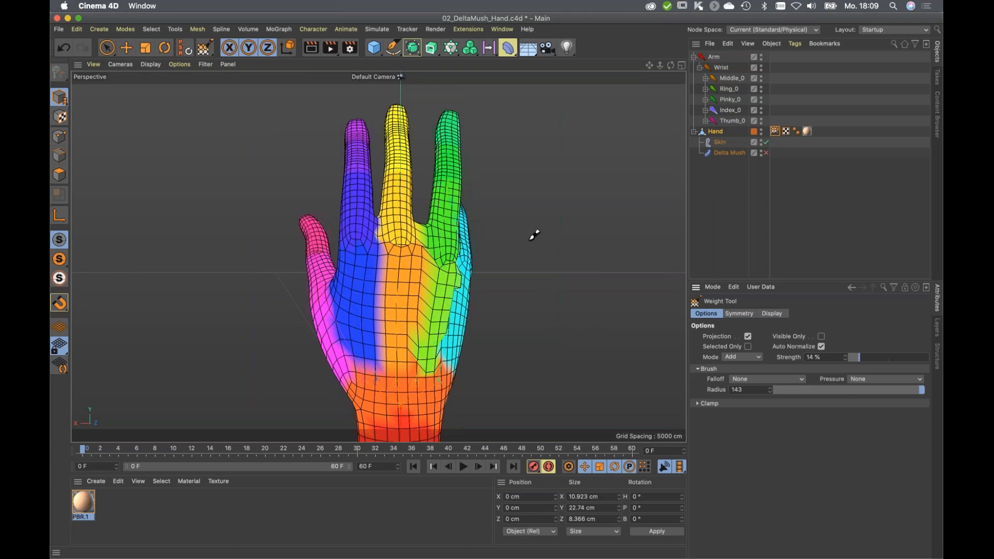
# Bend the hand's pinky by rotating the Pinky_2 joint and then the Pinky_3 joint to a pitch of about -78°.
pyautogui.keyDown('alt'); pyautogui.moveTo(467, 274); pyautogui.dragTo(357, 267); pyautogui.keyUp('alt')
pyautogui.click(780, 174)
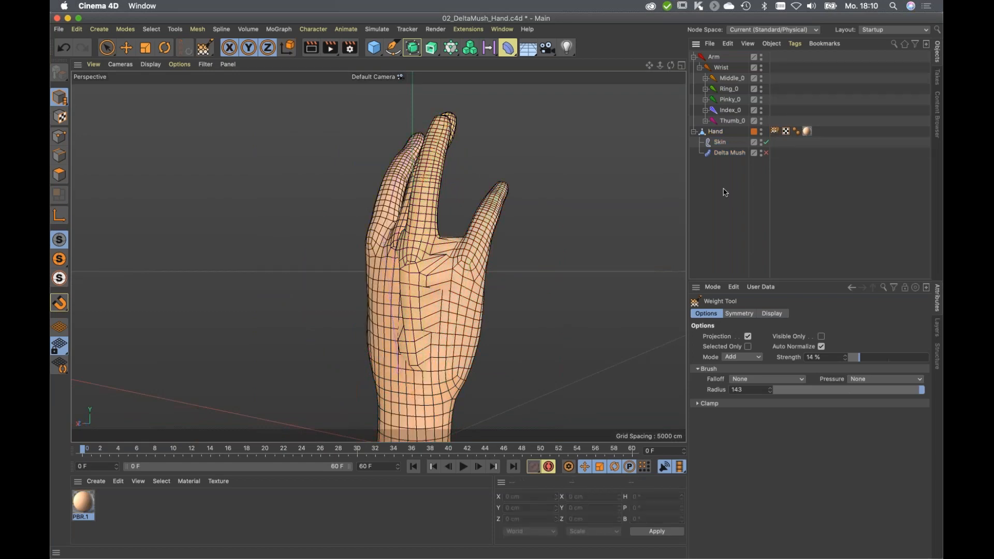
pyautogui.keyDown('alt'); pyautogui.moveTo(455, 249); pyautogui.dragTo(352, 264); pyautogui.keyUp('alt')
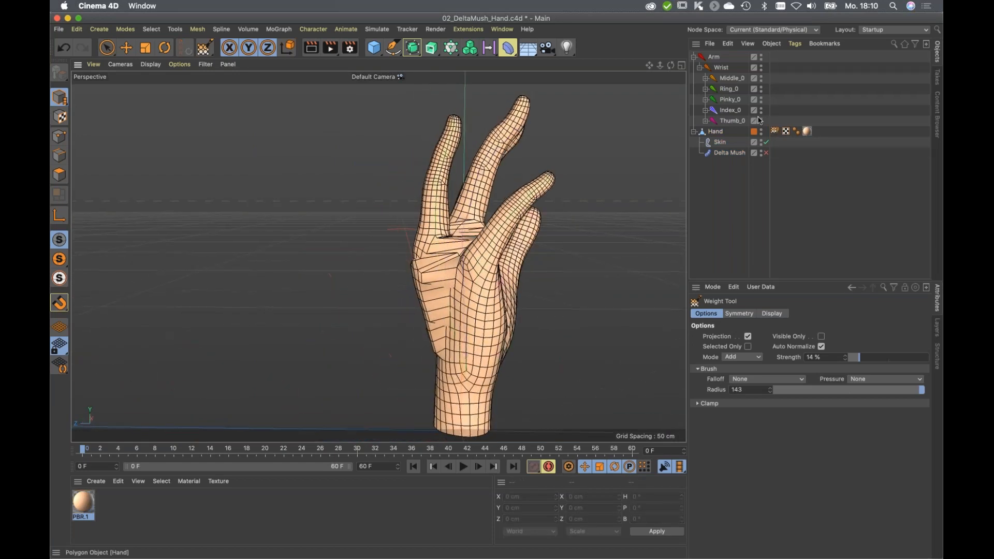
pyautogui.click(705, 100)
pyautogui.click(740, 121)
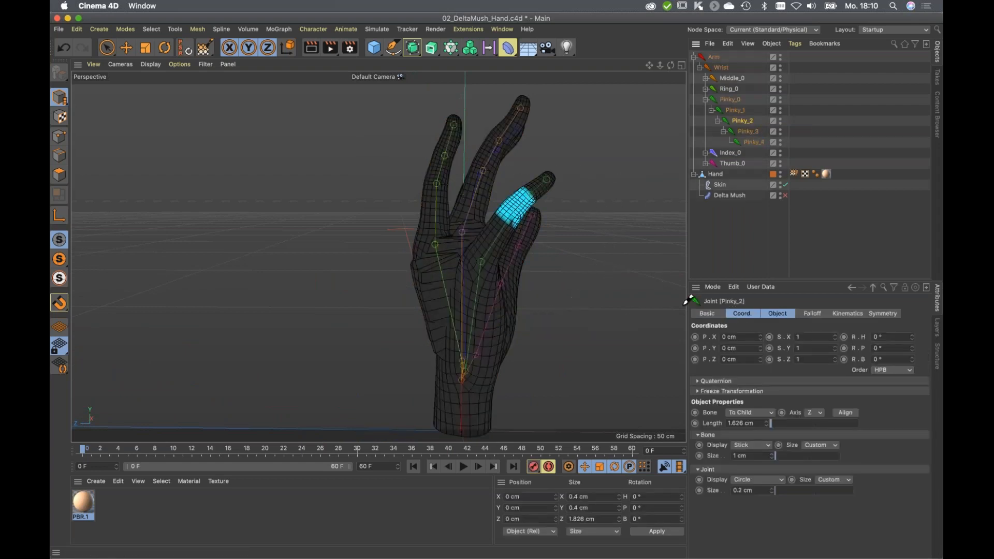
pyautogui.press('r')
pyautogui.moveTo(507, 183)
pyautogui.mouseDown()
pyautogui.moveTo(505, 168)
pyautogui.moveTo(517, 181)
pyautogui.mouseUp()
pyautogui.click(748, 131)
pyautogui.keyDown('alt'); pyautogui.moveTo(454, 218); pyautogui.dragTo(533, 264); pyautogui.keyUp('alt')
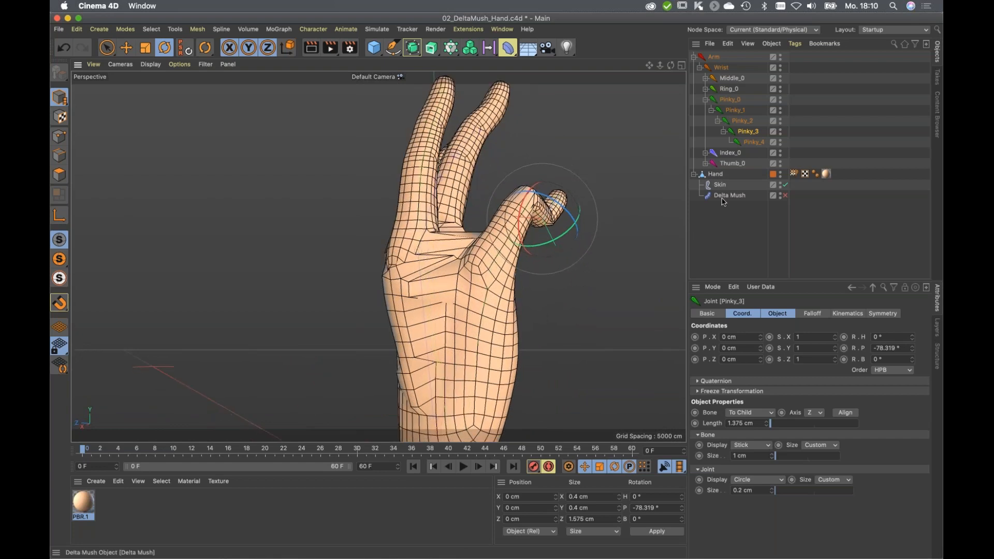
# Enable the Delta Mush deformer on the hand and show only its object properties.
pyautogui.click(729, 195)
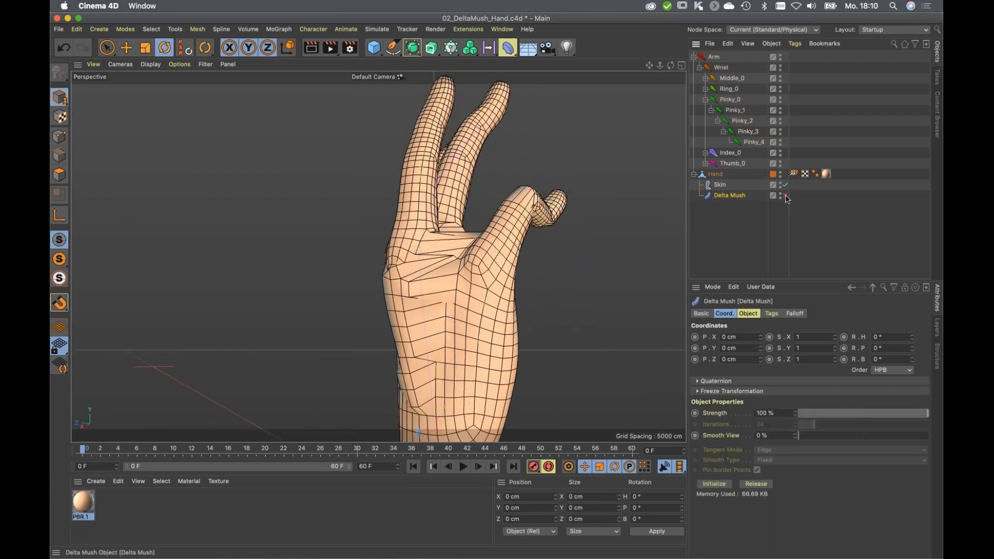
pyautogui.click(785, 196)
pyautogui.moveTo(469, 309)
pyautogui.keyDown('alt'); pyautogui.mouseDown()
pyautogui.moveTo(364, 287)
pyautogui.moveTo(259, 296)
pyautogui.moveTo(522, 295)
pyautogui.moveTo(630, 309)
pyautogui.moveTo(446, 300)
pyautogui.moveTo(469, 302)
pyautogui.mouseUp(); pyautogui.keyUp('alt')
pyautogui.click(754, 316)
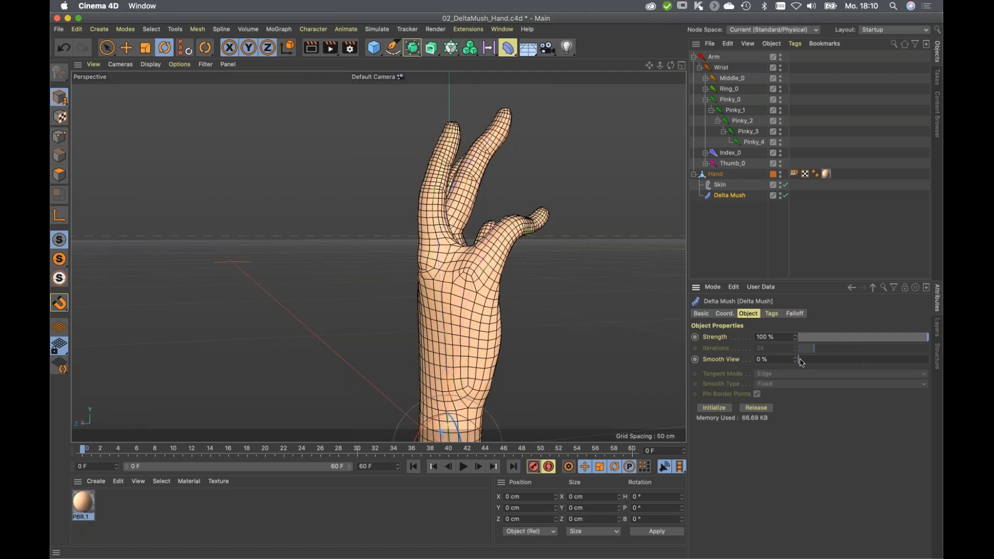
# Test Delta Mush's Smooth View at 100% on the hand and set it back to 0%.
pyautogui.moveTo(802, 363); pyautogui.dragTo(930, 362)
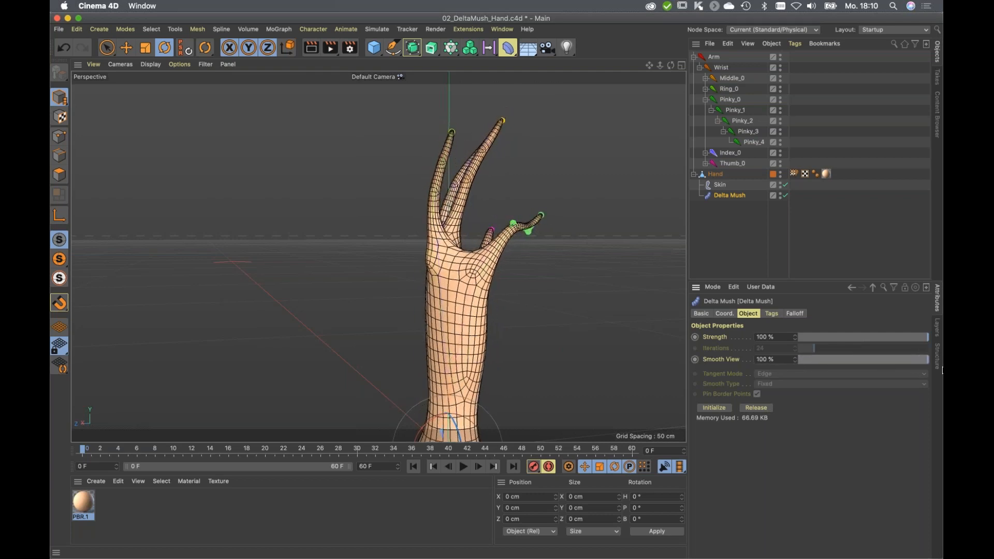
pyautogui.keyDown('alt'); pyautogui.moveTo(447, 293); pyautogui.dragTo(616, 312); pyautogui.keyUp('alt')
pyautogui.moveTo(842, 362); pyautogui.dragTo(799, 362)
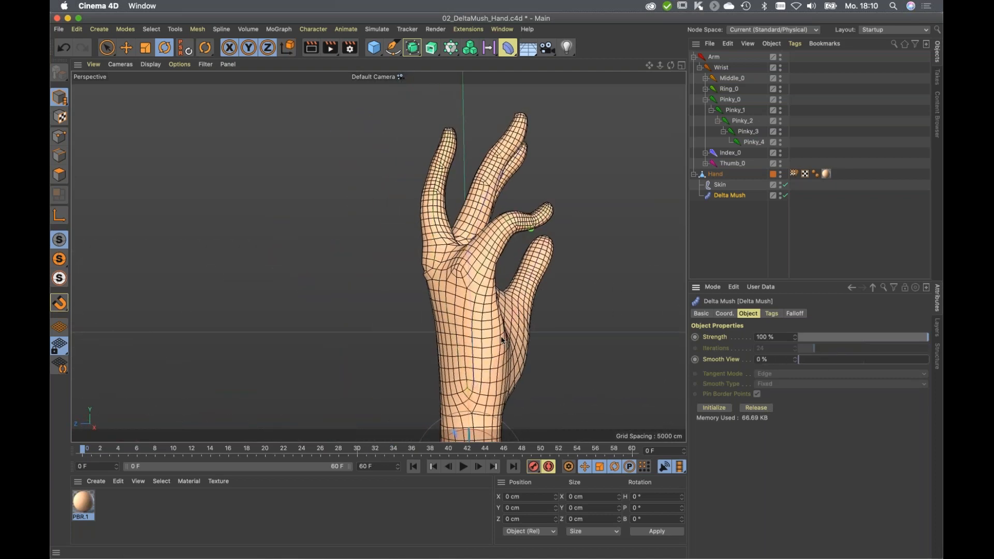
# Inspect the smoothed hand from several sides and find Delta Mush among the rigging tags available for the Hand.
pyautogui.keyDown('alt'); pyautogui.moveTo(480, 307); pyautogui.dragTo(520, 321); pyautogui.keyUp('alt')
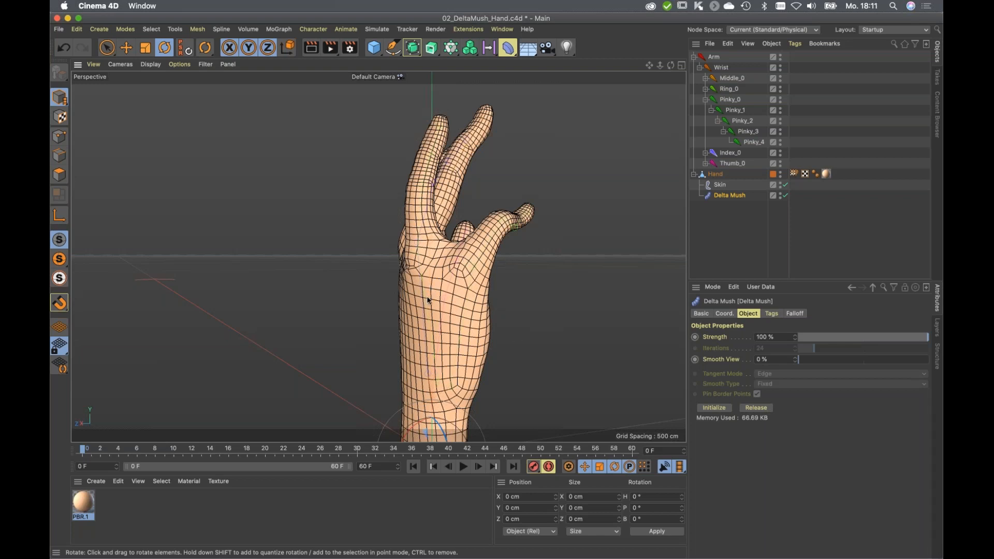
pyautogui.keyDown('alt'); pyautogui.moveTo(445, 287); pyautogui.dragTo(308, 294); pyautogui.keyUp('alt')
pyautogui.keyDown('alt'); pyautogui.moveTo(384, 326); pyautogui.dragTo(312, 329, button='middle'); pyautogui.keyUp('alt')
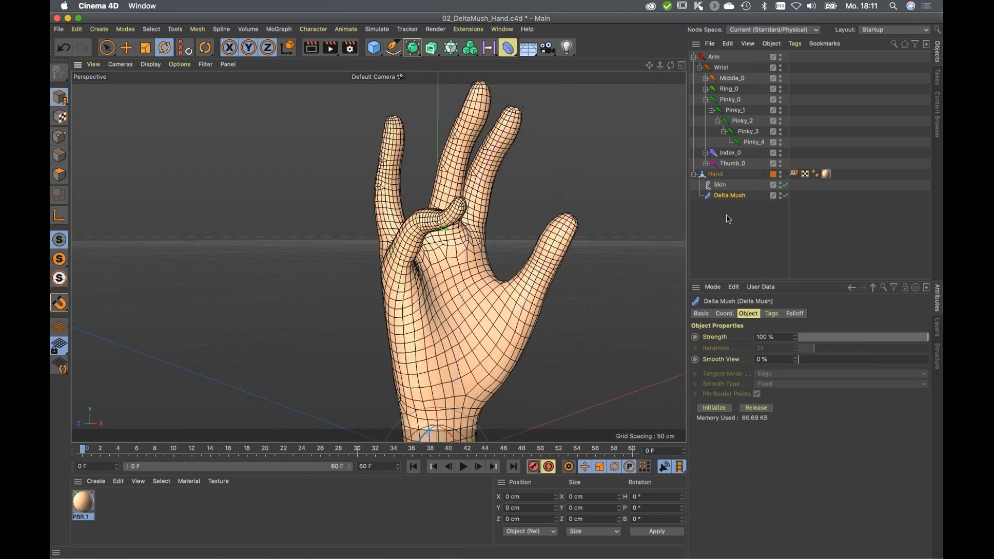
pyautogui.rightClick(727, 177)
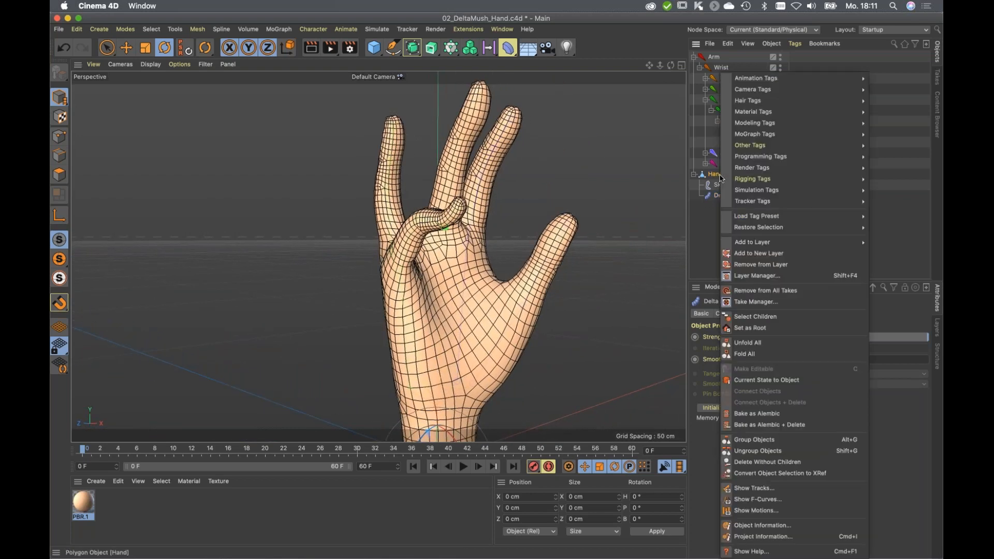
pyautogui.moveTo(733, 181)
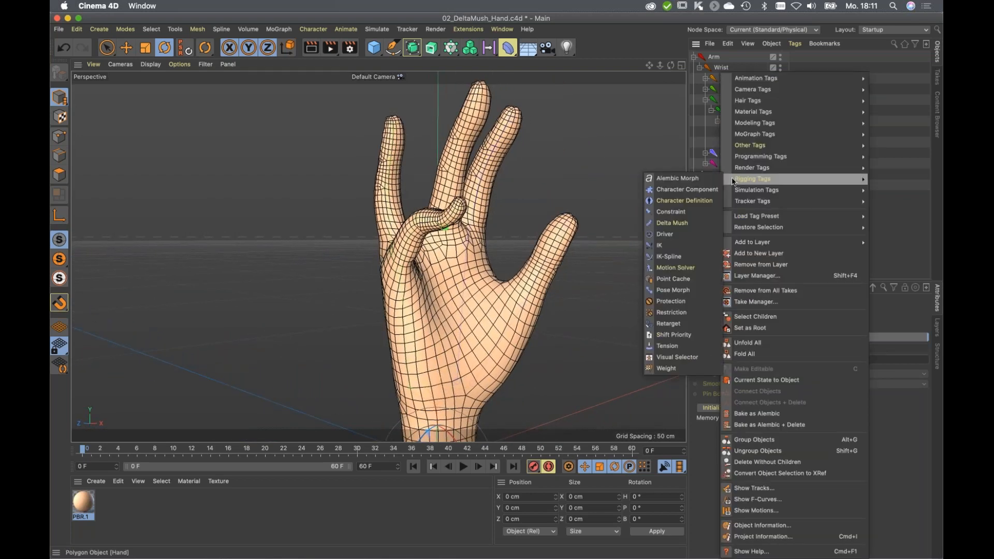
pyautogui.click(683, 225)
pyautogui.click(892, 243)
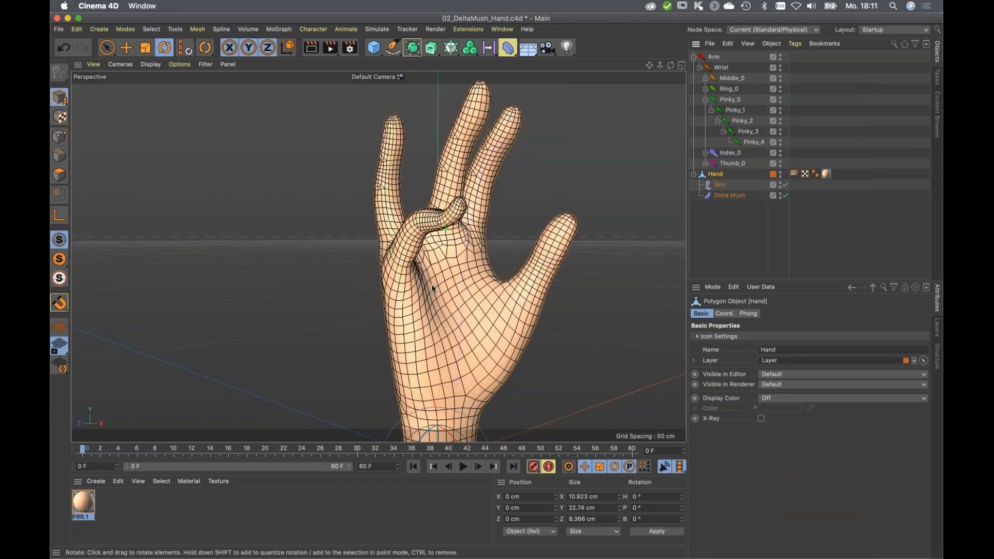
# Bring up the open project 03_Poselib_Human.c4d.
pyautogui.moveTo(433, 285)
pyautogui.keyDown('alt'); pyautogui.mouseDown()
pyautogui.moveTo(556, 260)
pyautogui.moveTo(603, 281)
pyautogui.moveTo(422, 275)
pyautogui.moveTo(464, 276)
pyautogui.moveTo(440, 278)
pyautogui.mouseUp(); pyautogui.keyUp('alt')
pyautogui.press('v')
pyautogui.moveTo(328, 294)
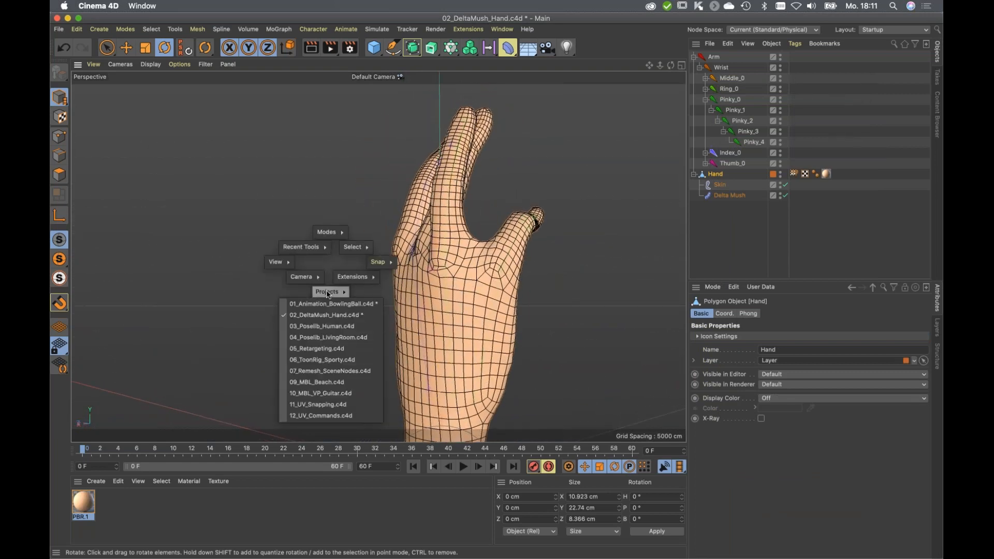
pyautogui.click(342, 327)
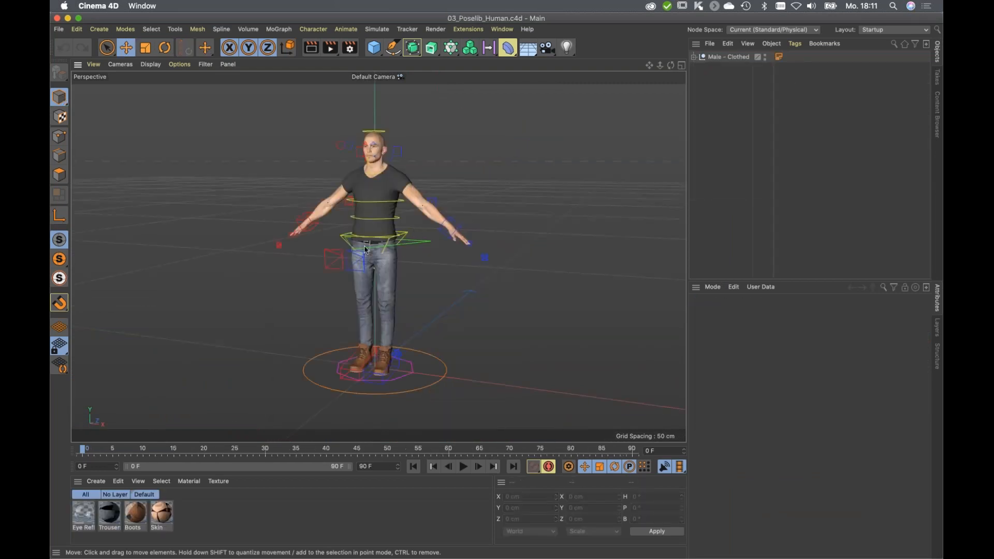
# Open the Pose Library Browser and place its window beside the male character.
pyautogui.keyDown('alt'); pyautogui.moveTo(378, 249); pyautogui.dragTo(456, 257, button='middle'); pyautogui.keyUp('alt')
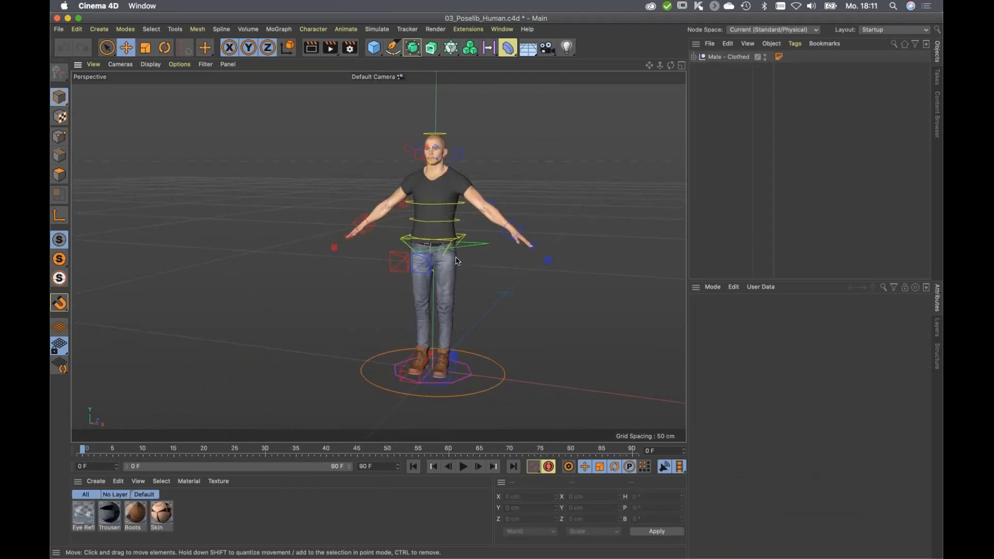
pyautogui.keyDown('alt'); pyautogui.moveTo(414, 236); pyautogui.dragTo(391, 102); pyautogui.keyUp('alt')
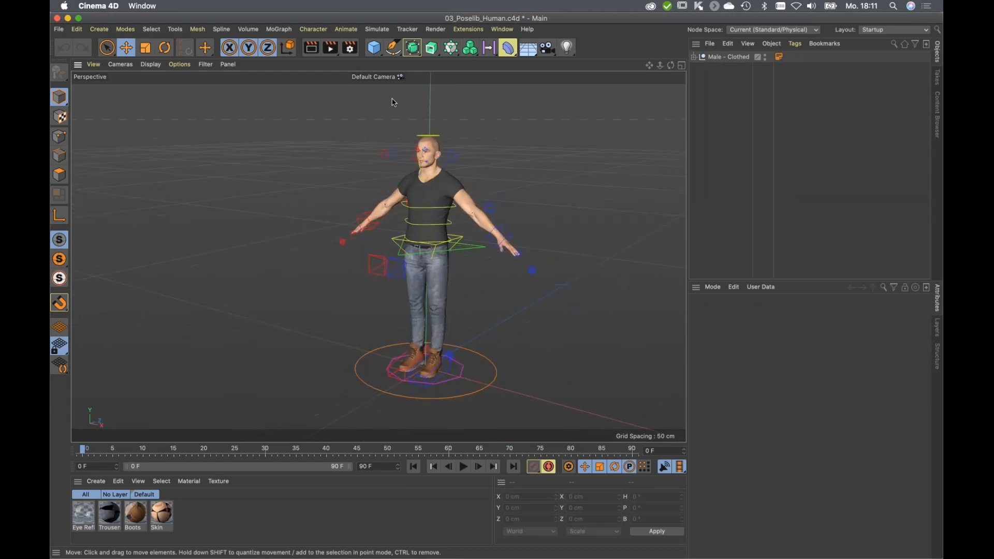
pyautogui.click(317, 30)
pyautogui.moveTo(319, 49)
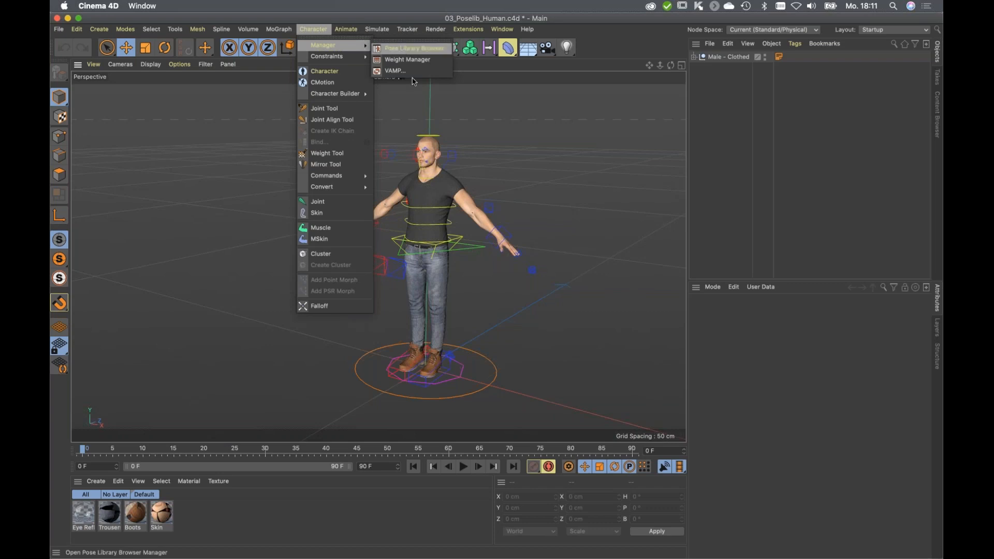
pyautogui.click(415, 49)
pyautogui.moveTo(425, 21); pyautogui.dragTo(222, 90)
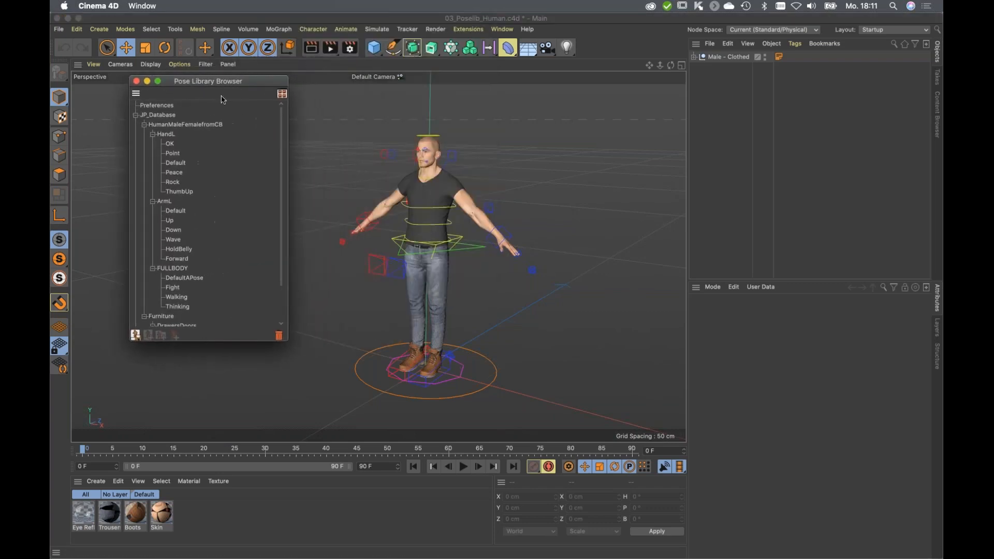
# Collapse JP_Database and examine the top-level entries of the pose library.
pyautogui.click(135, 116)
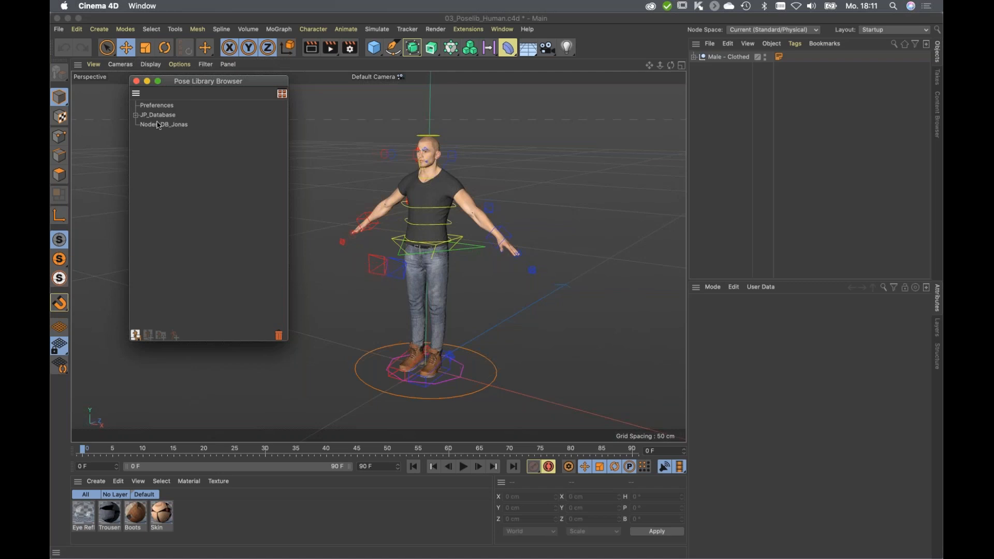
pyautogui.click(160, 106)
pyautogui.click(177, 125)
pyautogui.click(154, 107)
pyautogui.click(145, 118)
pyautogui.moveTo(243, 85); pyautogui.dragTo(253, 106)
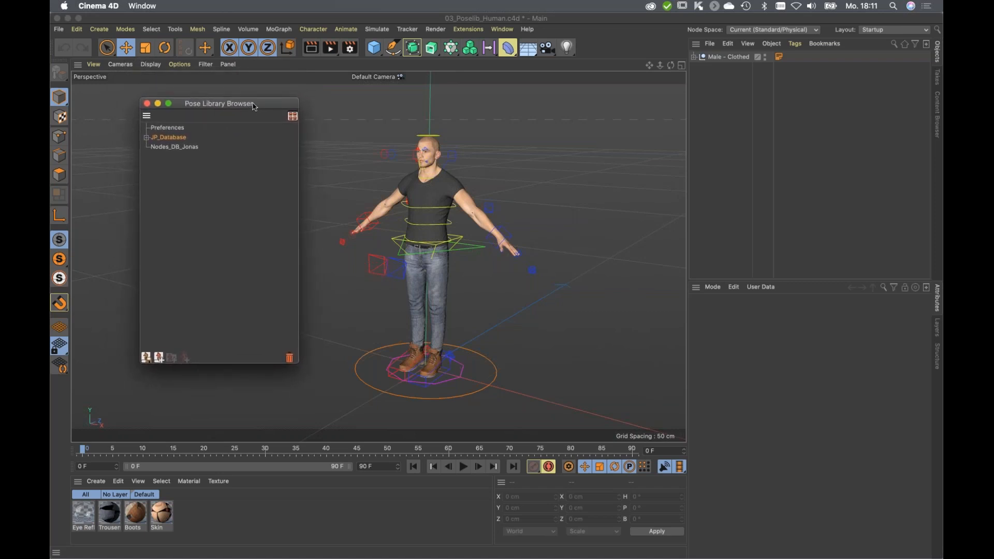
# Expand JP_Database and preview stored HandL and ArmL poses from Point to HoldBelly, keeping the character visible beside the browser.
pyautogui.click(147, 137)
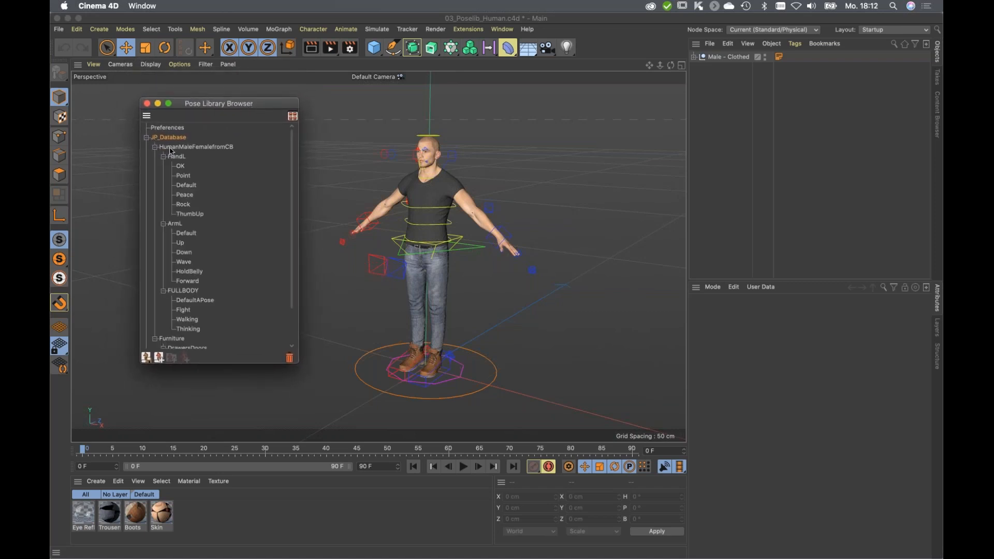
pyautogui.click(183, 176)
pyautogui.click(186, 196)
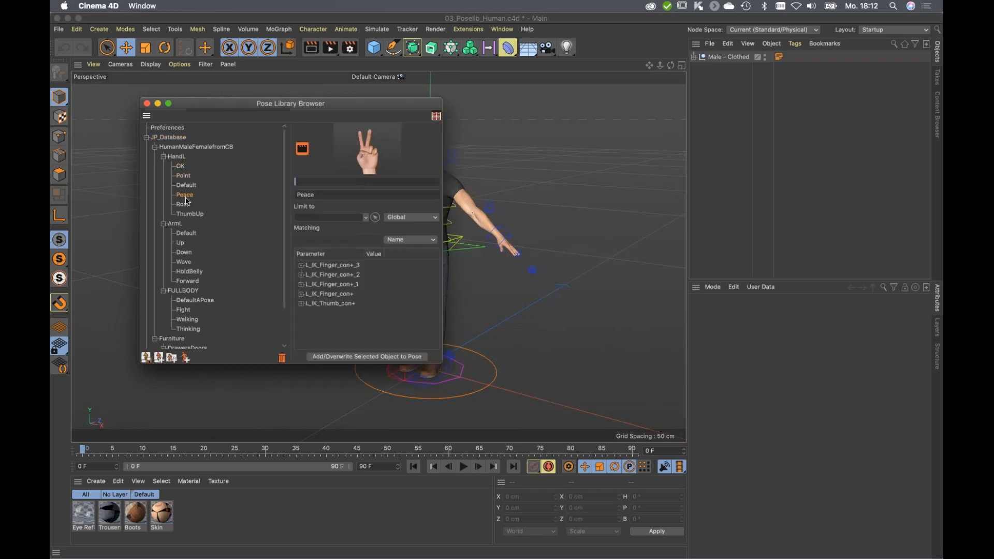
pyautogui.click(183, 205)
pyautogui.click(190, 213)
pyautogui.click(186, 233)
pyautogui.click(184, 253)
pyautogui.click(187, 271)
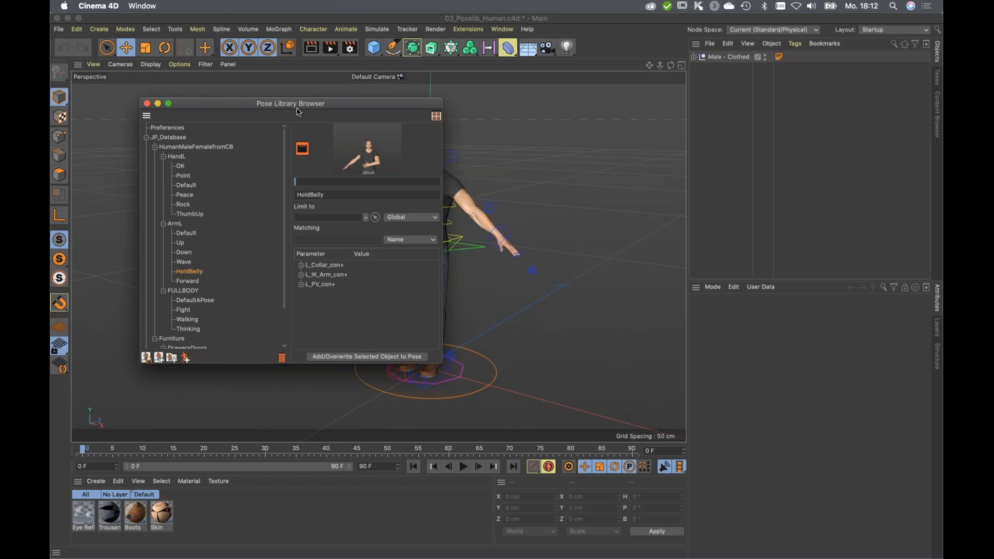
pyautogui.moveTo(316, 113); pyautogui.dragTo(253, 174)
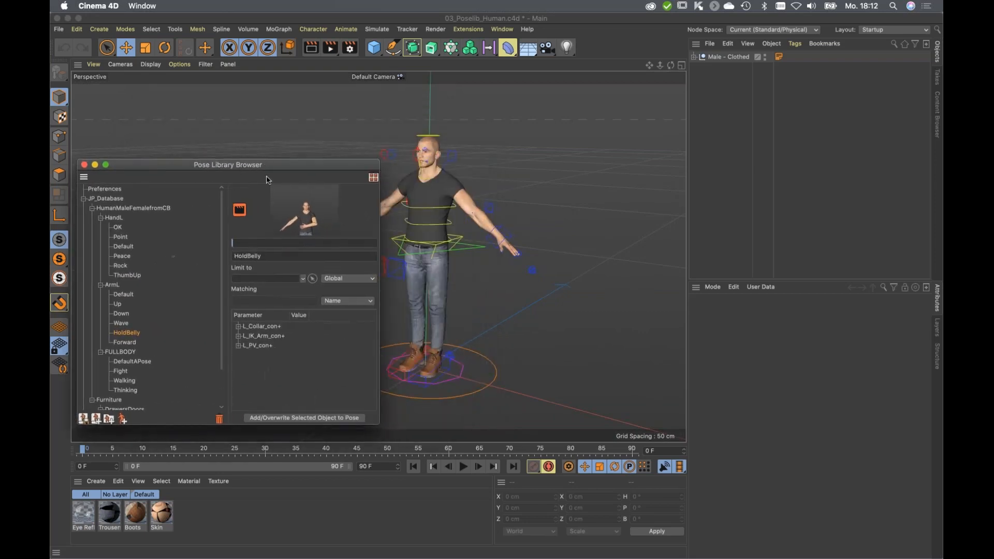
pyautogui.keyDown('alt'); pyautogui.moveTo(450, 204); pyautogui.dragTo(546, 202, button='middle'); pyautogui.keyUp('alt')
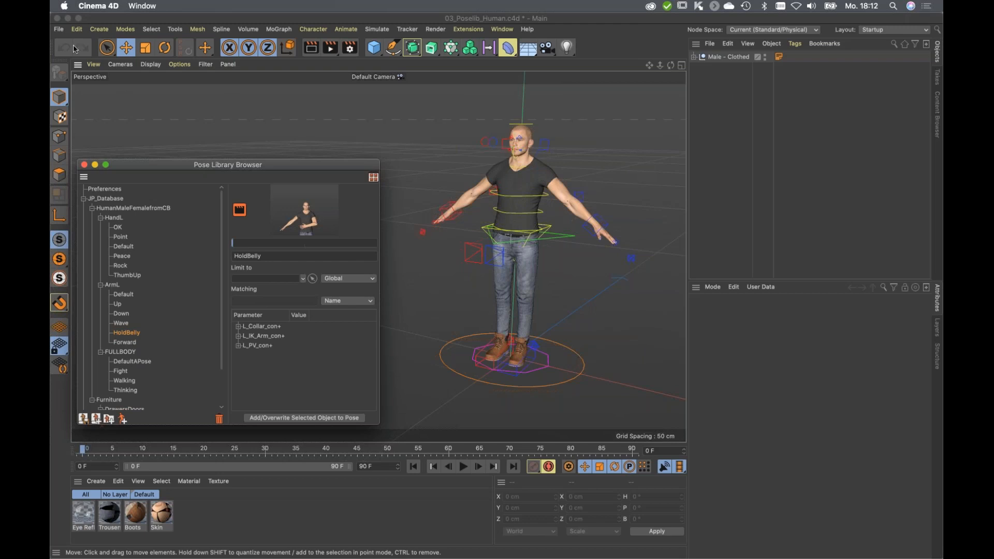
# Examine the database folders listed under the Files Paths preferences, and close the preferences.
pyautogui.click(77, 29)
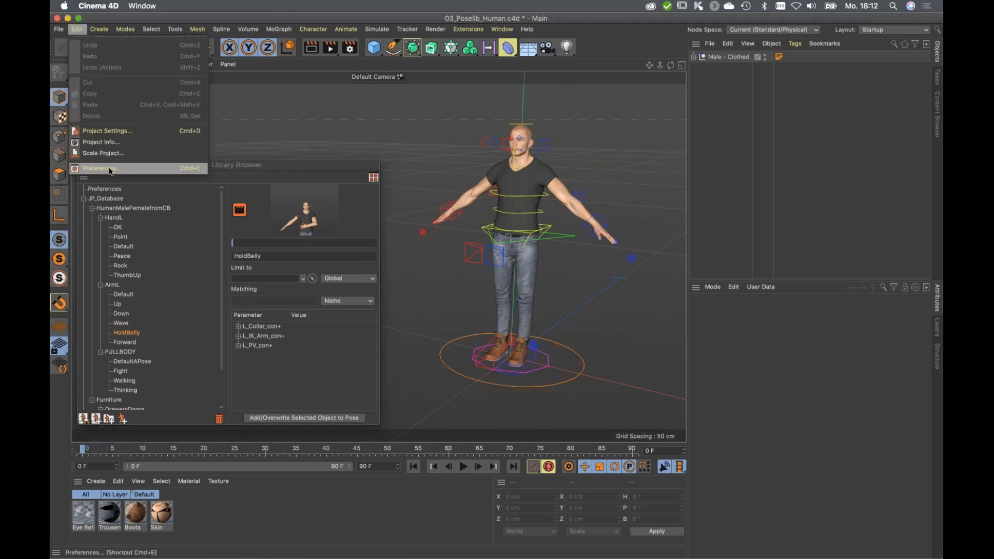
pyautogui.click(110, 170)
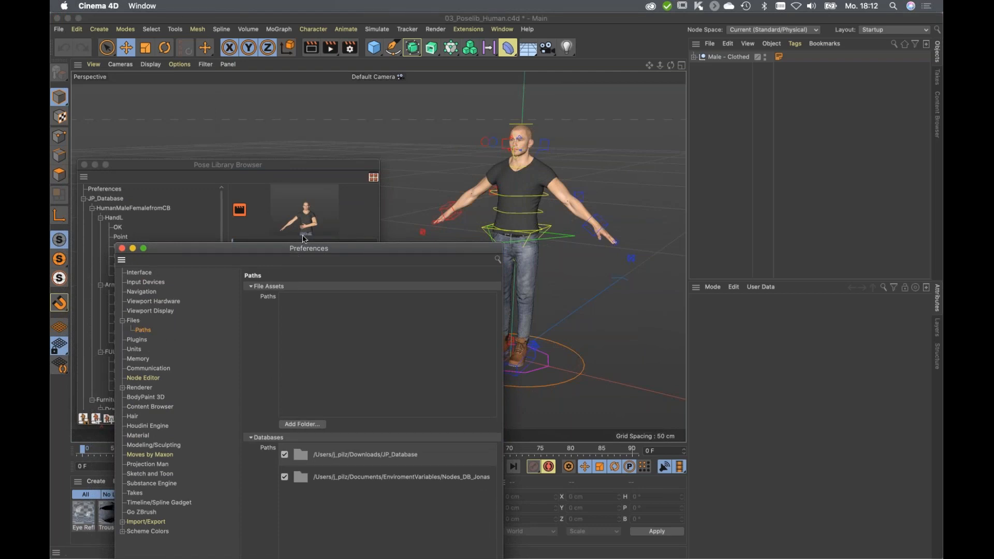
pyautogui.moveTo(300, 251); pyautogui.dragTo(294, 228)
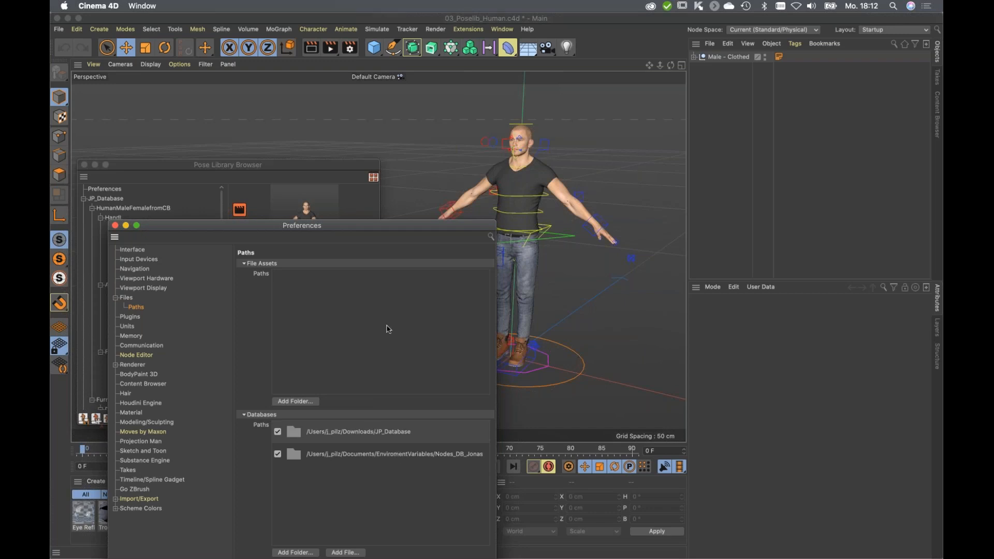
pyautogui.click(115, 225)
# Inspect the JP_Database hierarchy and its HumanMaleFemalefromCB character entry in the Pose Library Browser.
pyautogui.moveTo(230, 167); pyautogui.dragTo(254, 116)
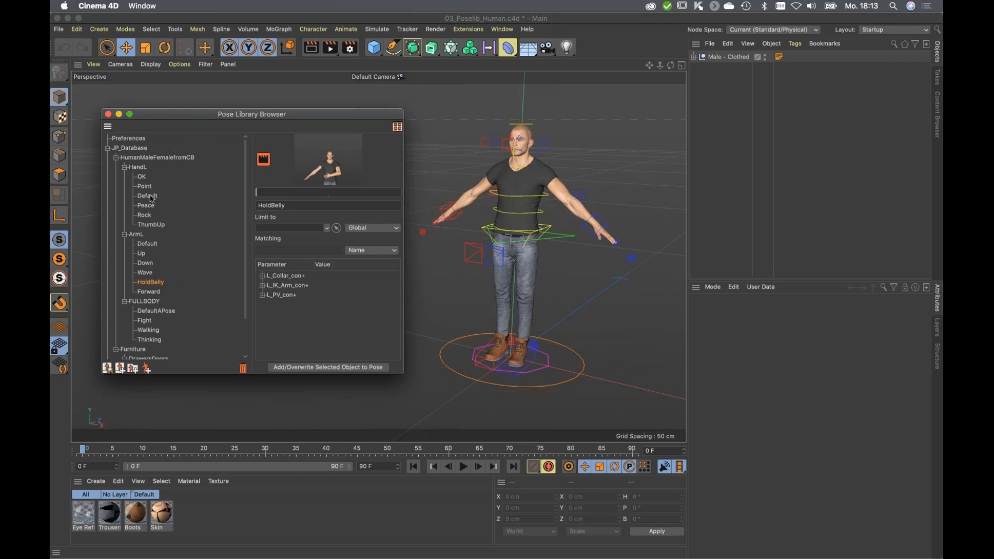
pyautogui.click(132, 144)
pyautogui.click(133, 148)
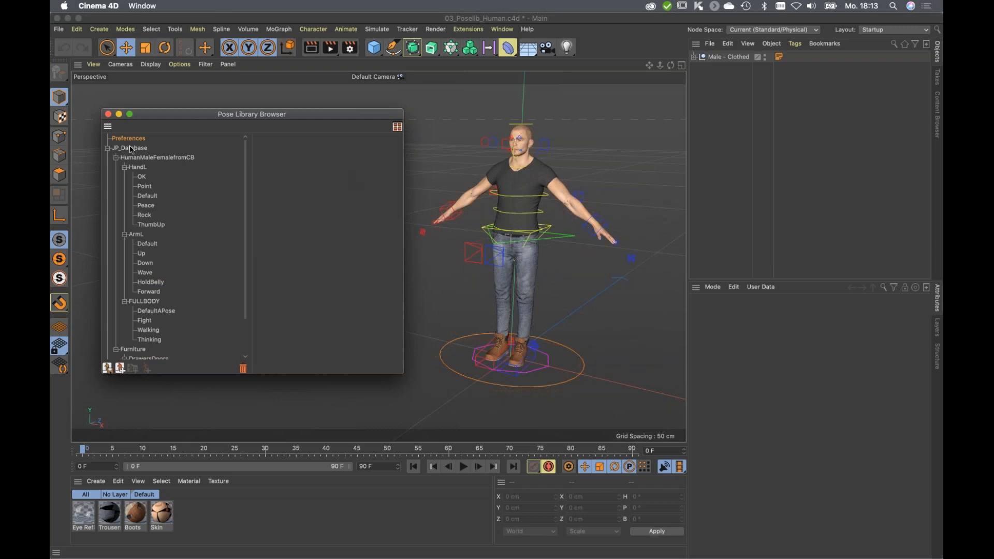
pyautogui.click(116, 158)
pyautogui.click(133, 158)
pyautogui.click(116, 157)
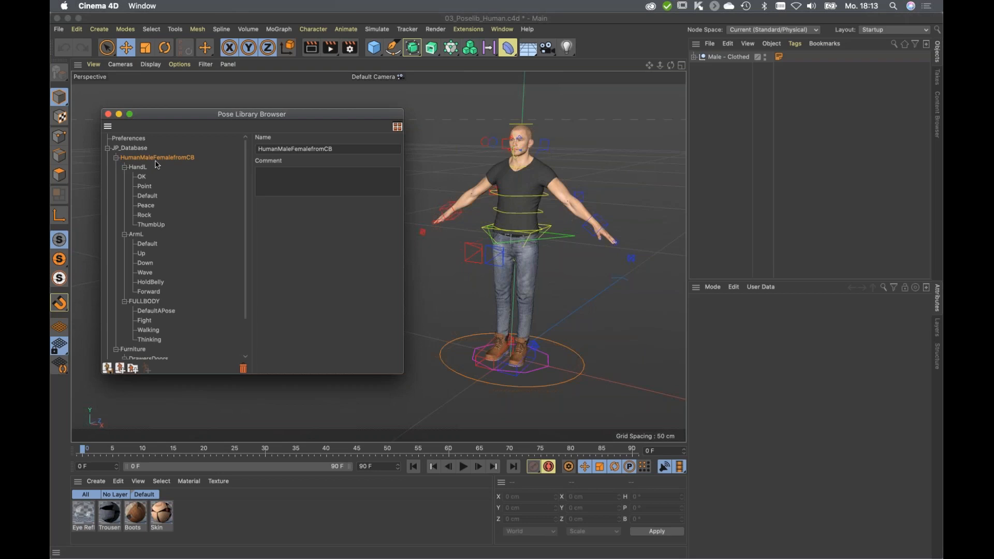
# Preview the HandL poses and the ArmL Up pose, and return to the HumanMaleFemalefromCB entry.
pyautogui.click(138, 167)
pyautogui.click(143, 178)
pyautogui.click(146, 189)
pyautogui.click(147, 196)
pyautogui.click(146, 206)
pyautogui.click(145, 215)
pyautogui.click(153, 226)
pyautogui.click(146, 215)
pyautogui.click(146, 196)
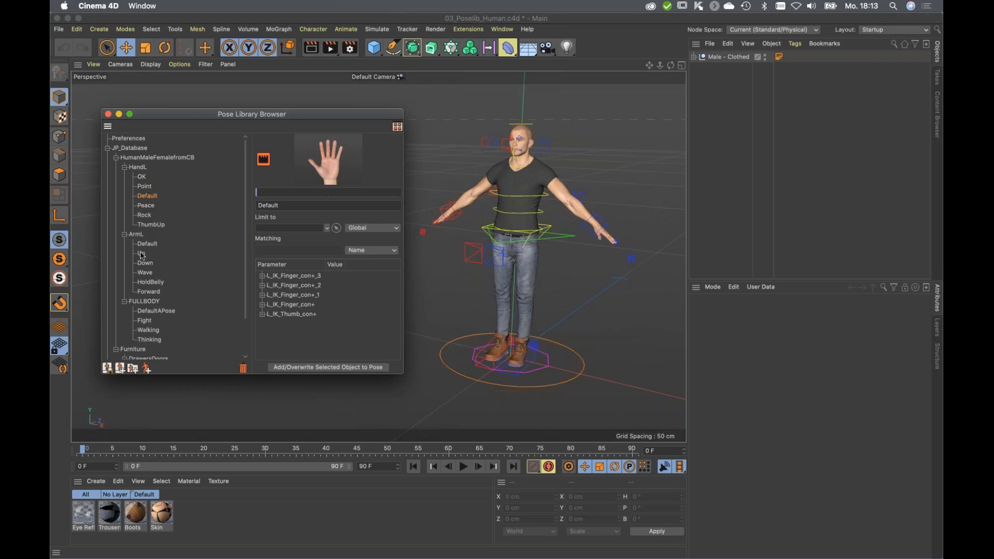
pyautogui.click(142, 254)
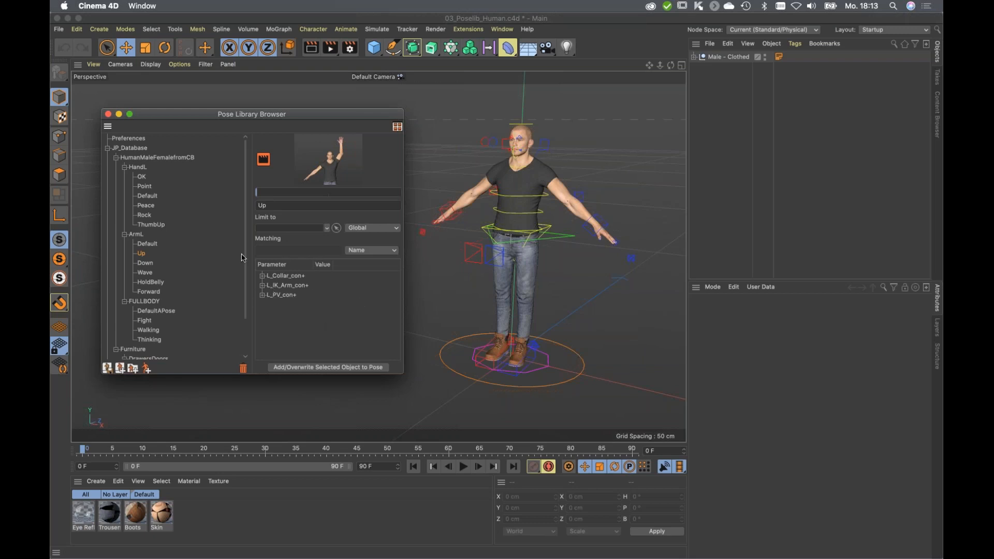
pyautogui.click(141, 159)
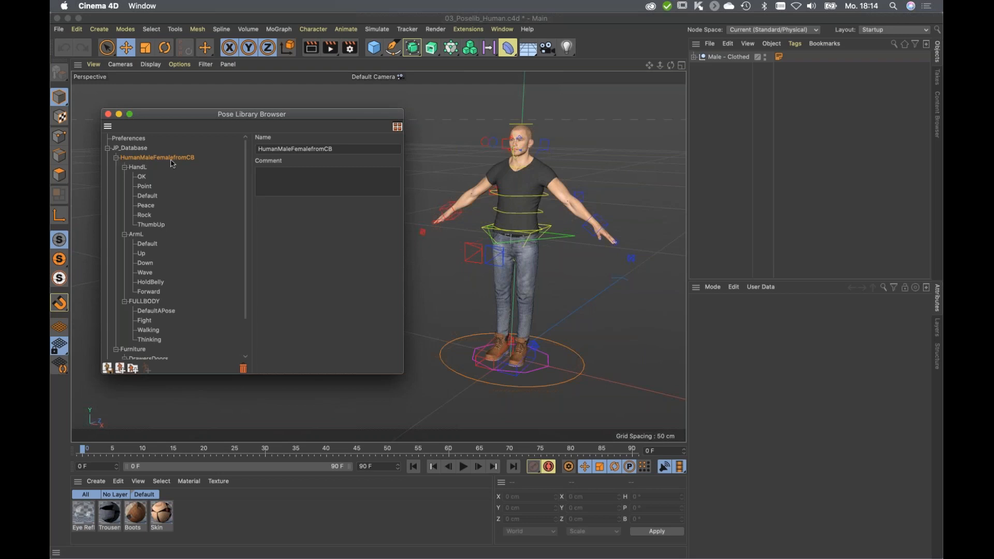
# Create a new pose group named Head under the HumanMaleFemalefromCB entry.
pyautogui.click(133, 369)
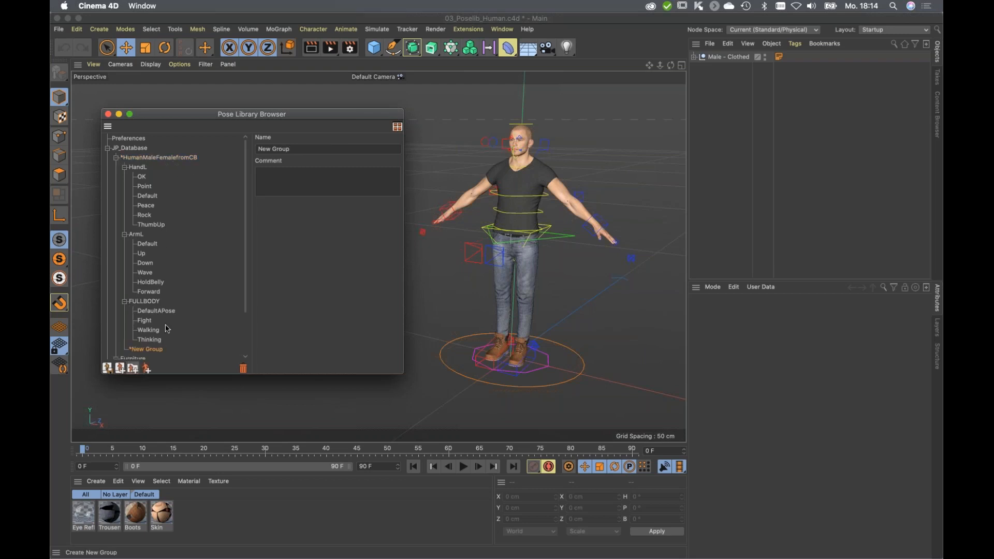
pyautogui.doubleClick(156, 350)
pyautogui.write('Head')
pyautogui.press('Return')
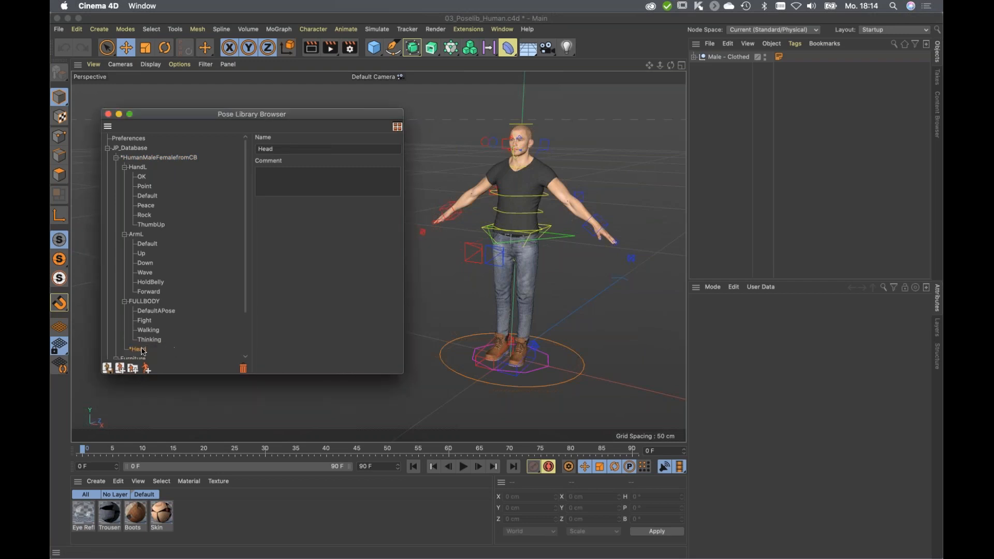
pyautogui.scroll(-3, 173, 297)
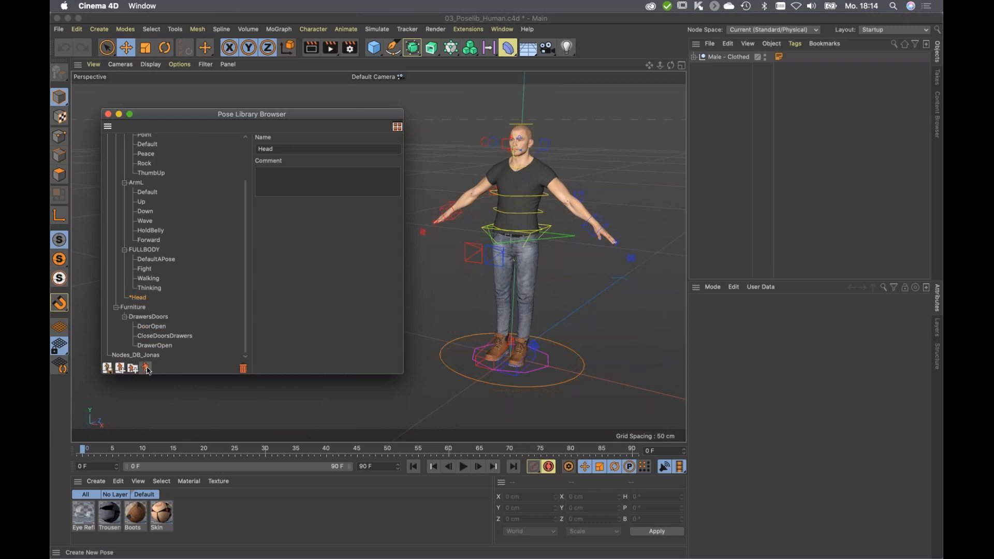
# Select the character's head controller, store its current state as a new pose in the Head group, and name the pose Default.
pyautogui.click(530, 126)
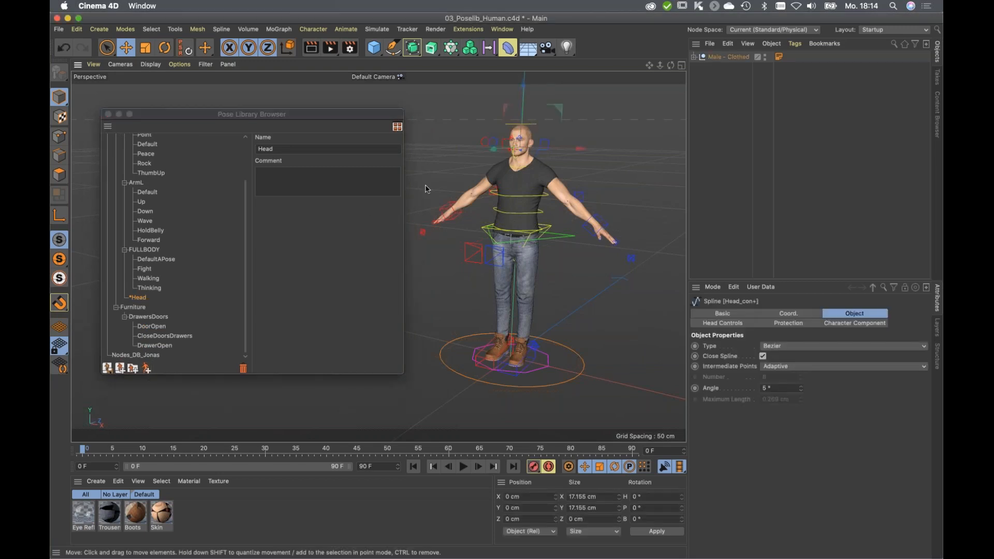
pyautogui.click(147, 369)
pyautogui.click(160, 308)
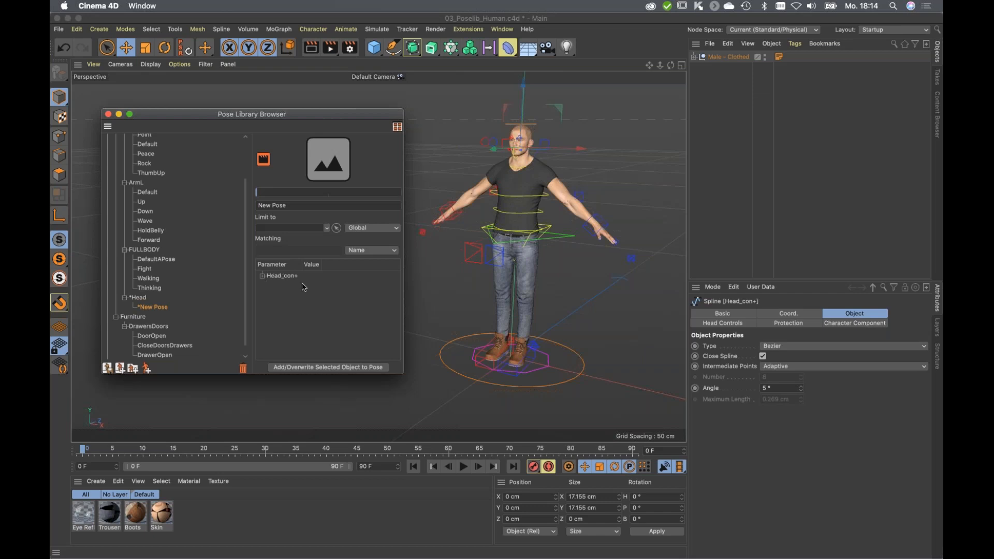
pyautogui.click(263, 276)
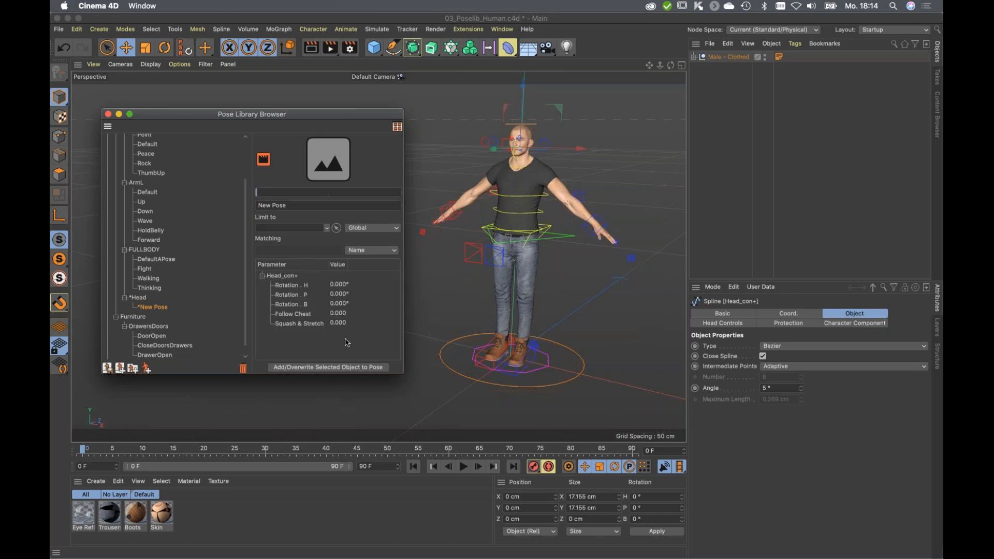
pyautogui.doubleClick(155, 308)
pyautogui.write('De')
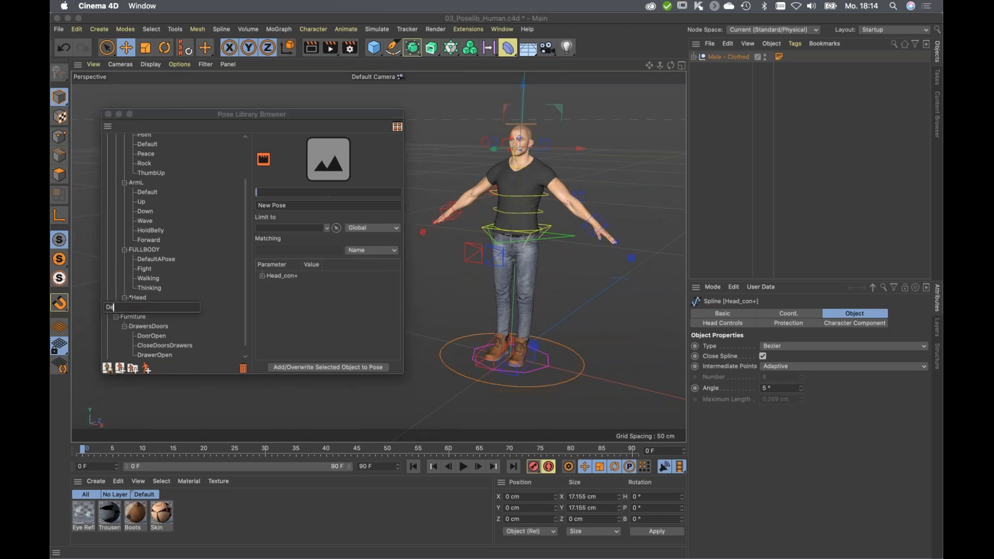
pyautogui.write('fault')
pyautogui.press('Return')
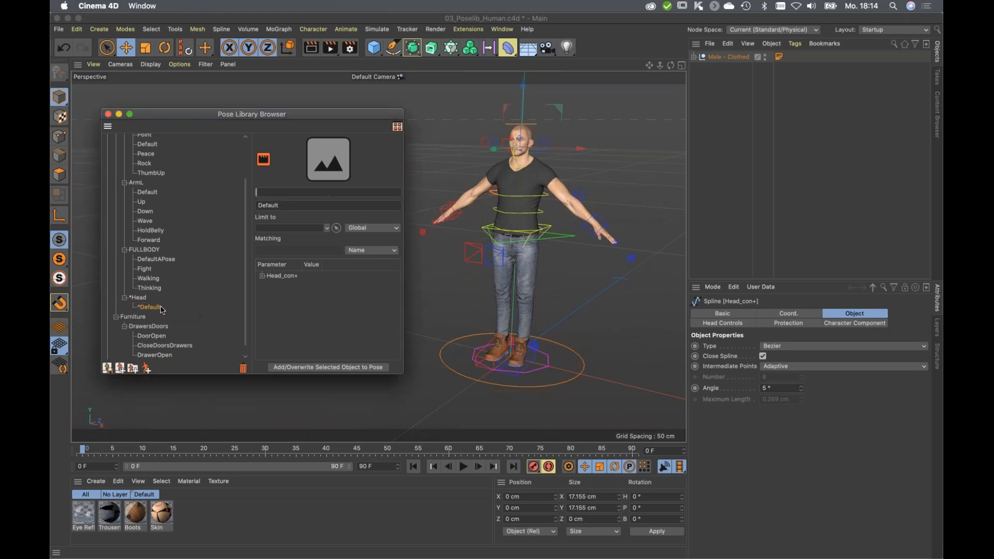
# Rotate the head controller sideways to a bank of about -55° and store it in the Head group as a pose named Turn Right.
pyautogui.click(138, 298)
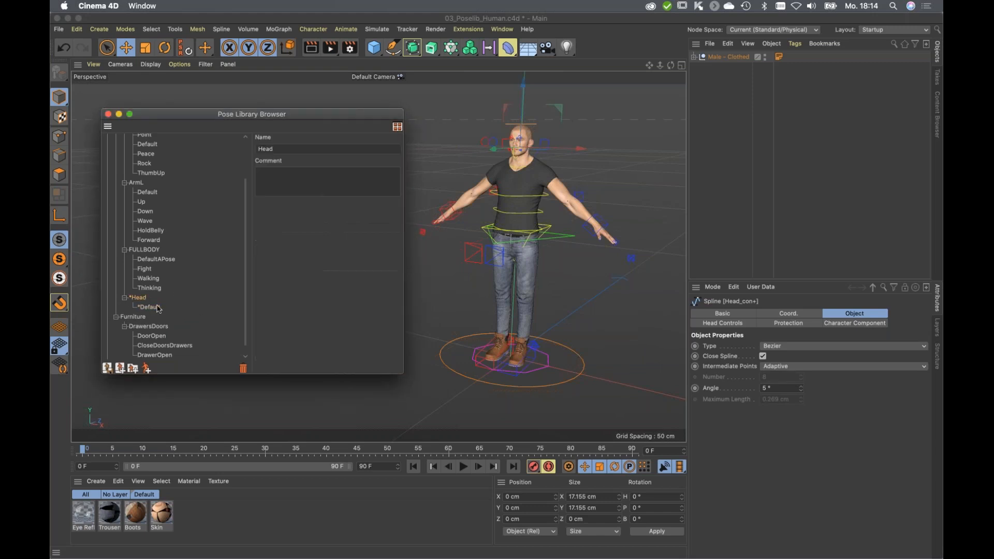
pyautogui.click(538, 147)
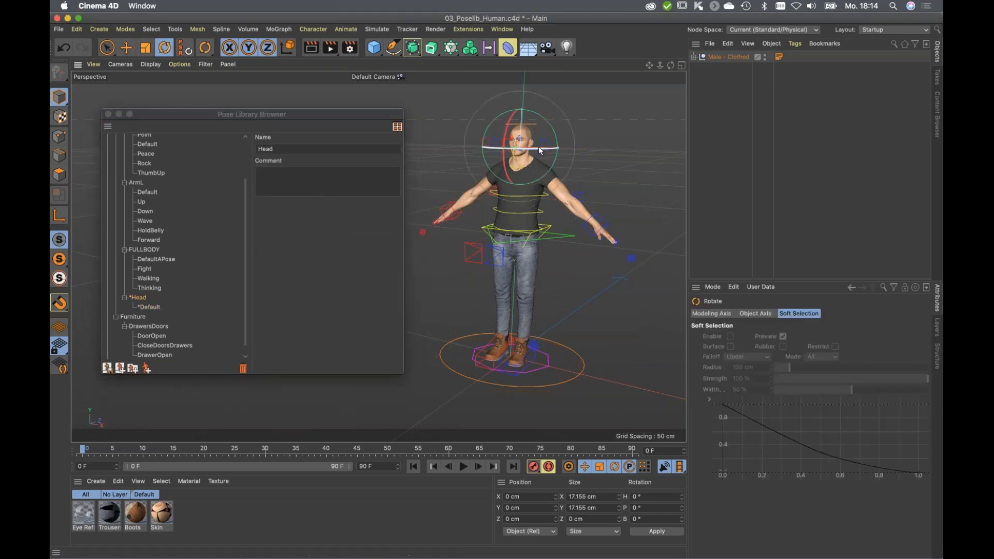
pyautogui.press('r')
pyautogui.moveTo(533, 146); pyautogui.dragTo(453, 139)
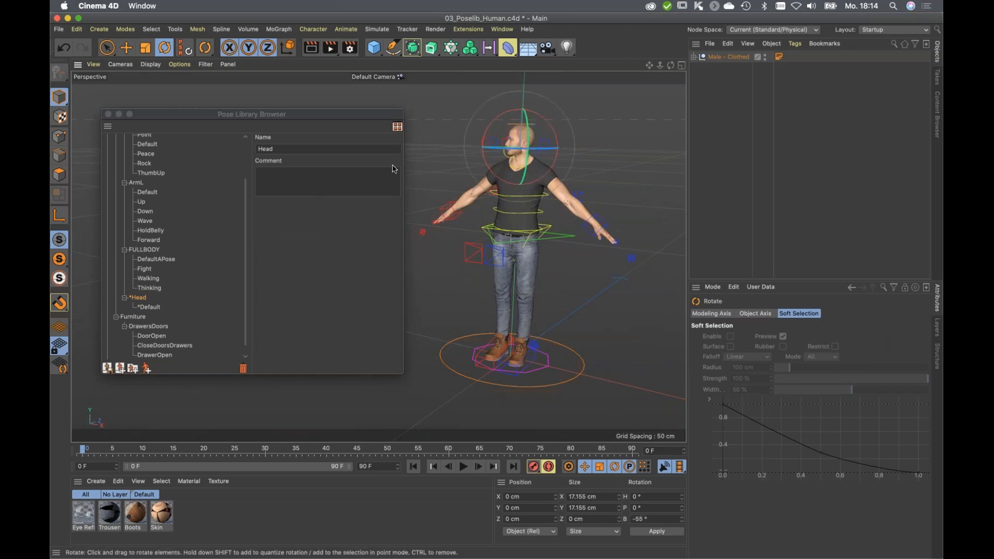
pyautogui.click(146, 369)
pyautogui.write('Turn Right')
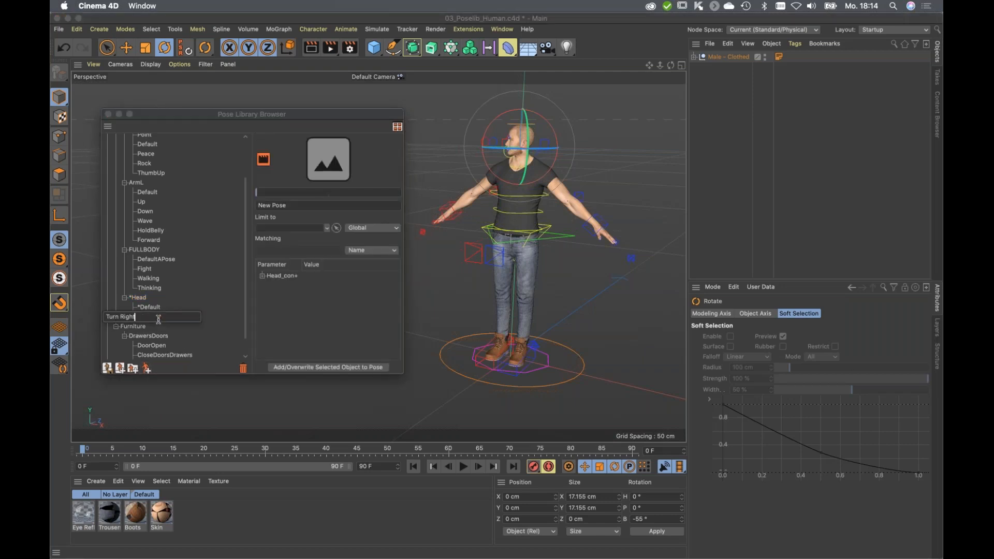
pyautogui.press('Return')
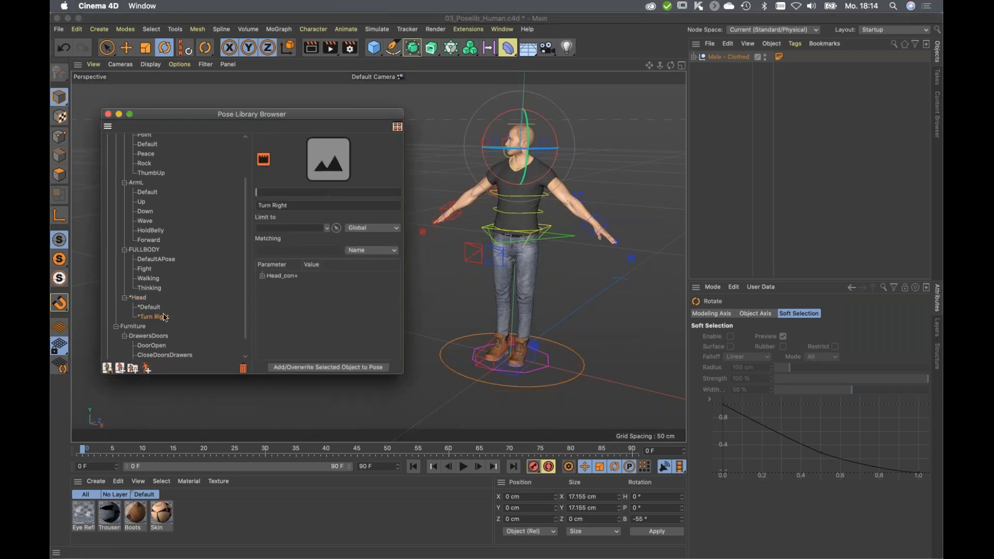
# Set the stored Rotation . B value of Head_con+ in the Turn Right pose to -60°.
pyautogui.click(263, 277)
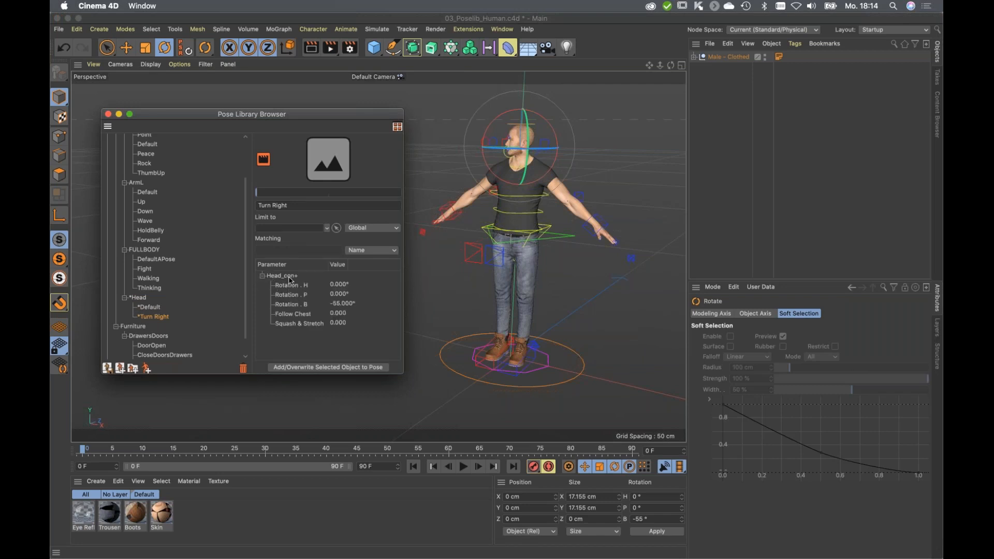
pyautogui.click(338, 305)
pyautogui.doubleClick(345, 305)
pyautogui.write('-')
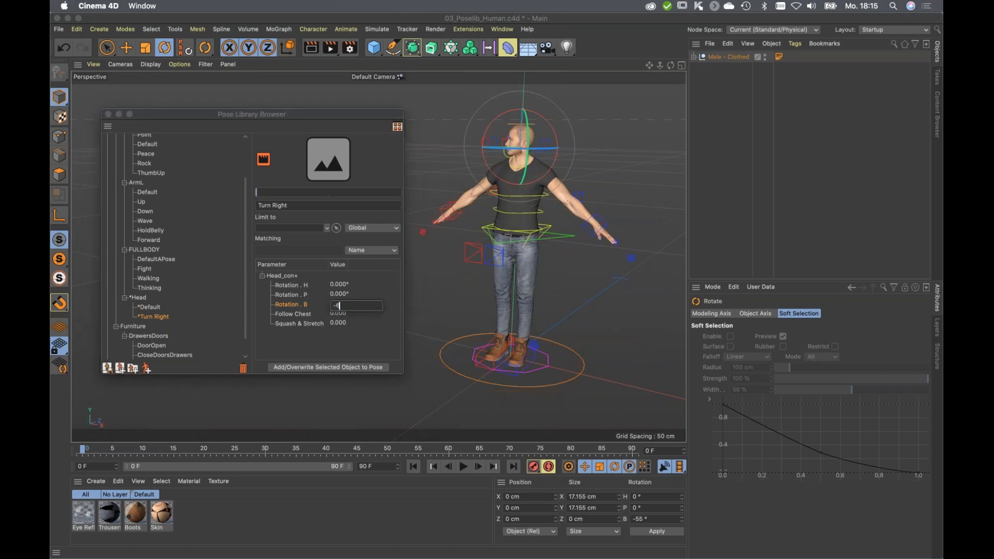
pyautogui.write('60')
pyautogui.press('Return')
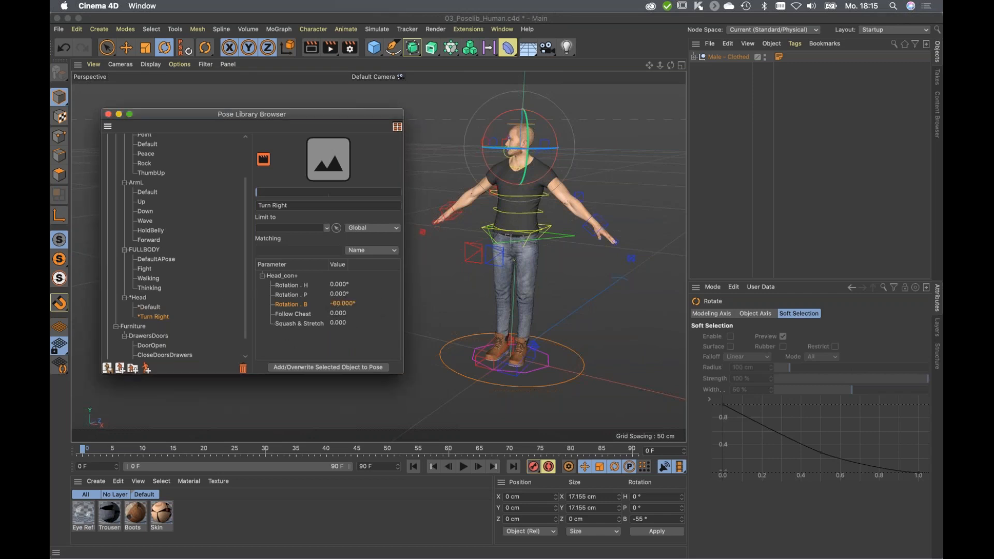
# Blend the head fully to the Default pose and back to Turn Right, and save the changed pose database.
pyautogui.click(148, 308)
pyautogui.moveTo(276, 195); pyautogui.dragTo(401, 193)
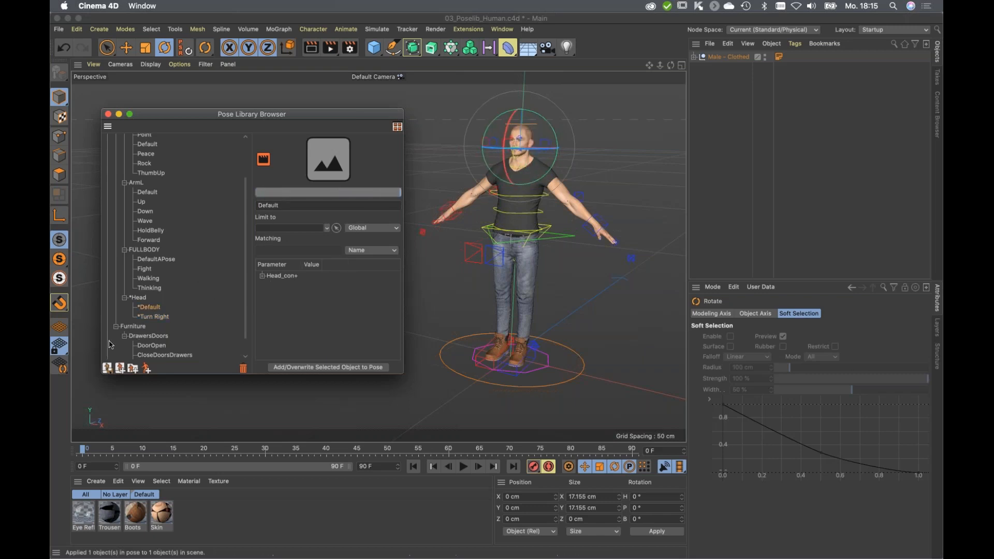
pyautogui.click(163, 316)
pyautogui.moveTo(268, 195); pyautogui.dragTo(497, 215)
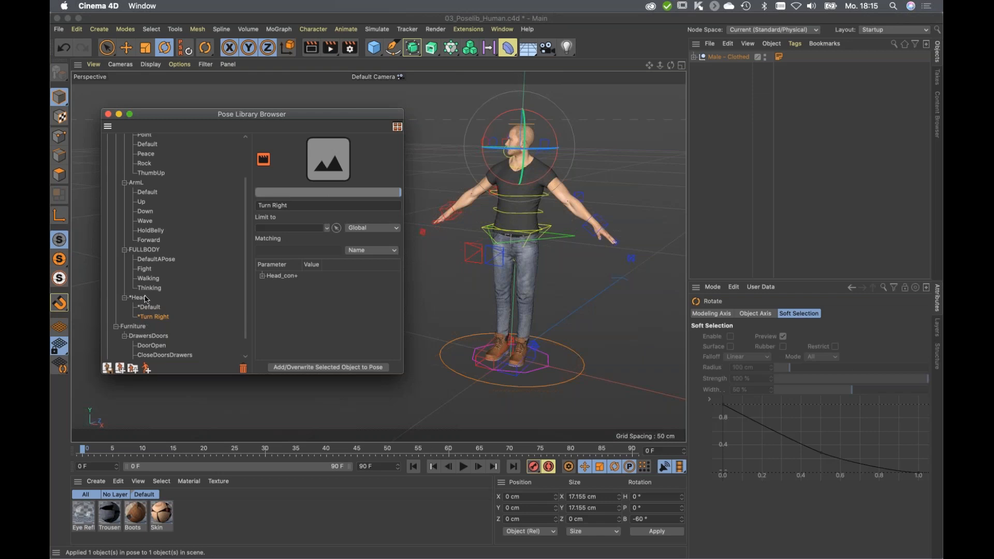
pyautogui.click(107, 368)
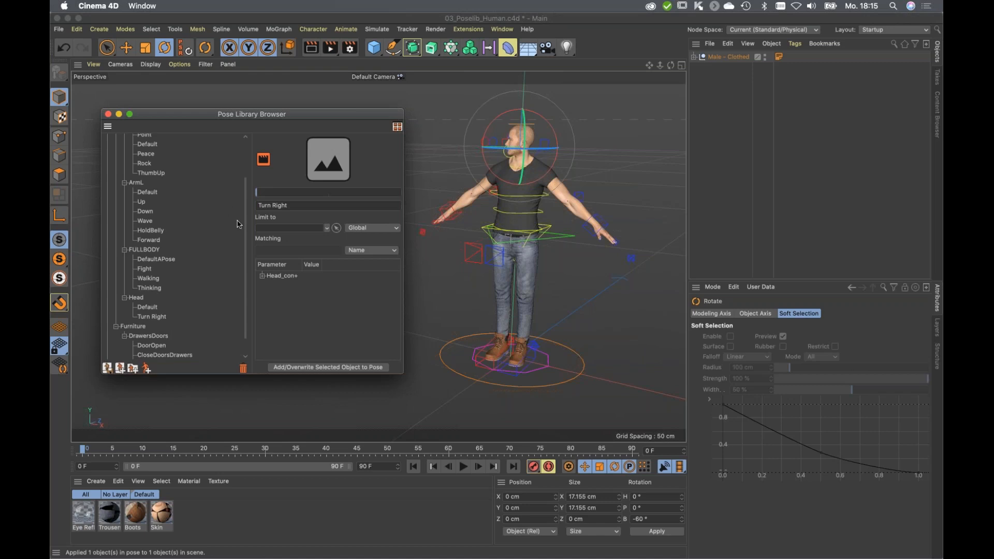
pyautogui.moveTo(264, 110); pyautogui.dragTo(250, 125)
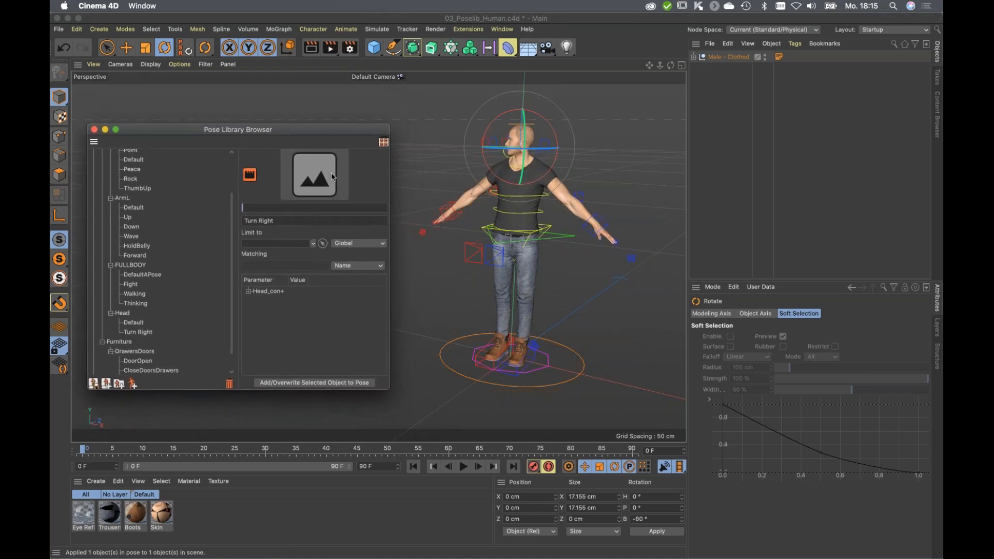
pyautogui.click(384, 143)
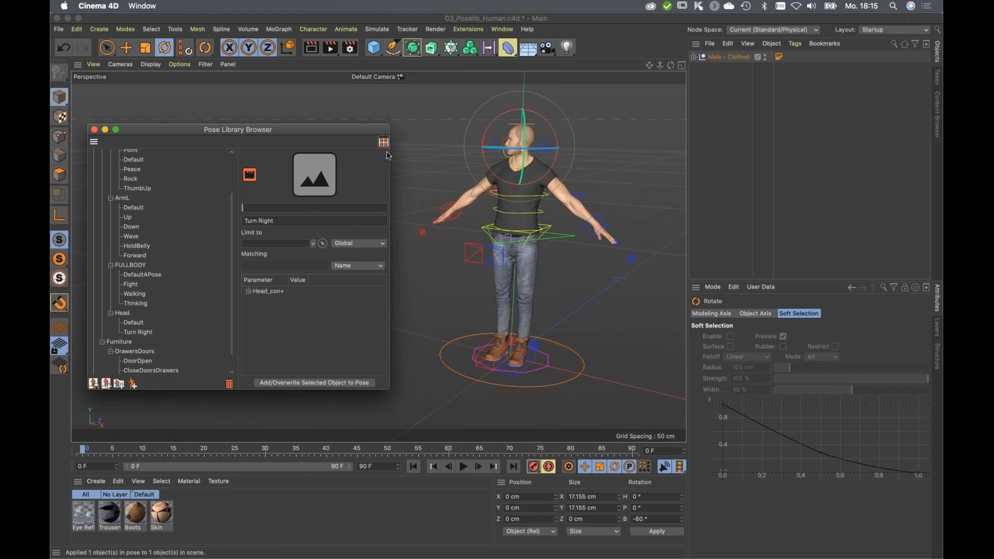
pyautogui.moveTo(362, 136); pyautogui.dragTo(379, 155)
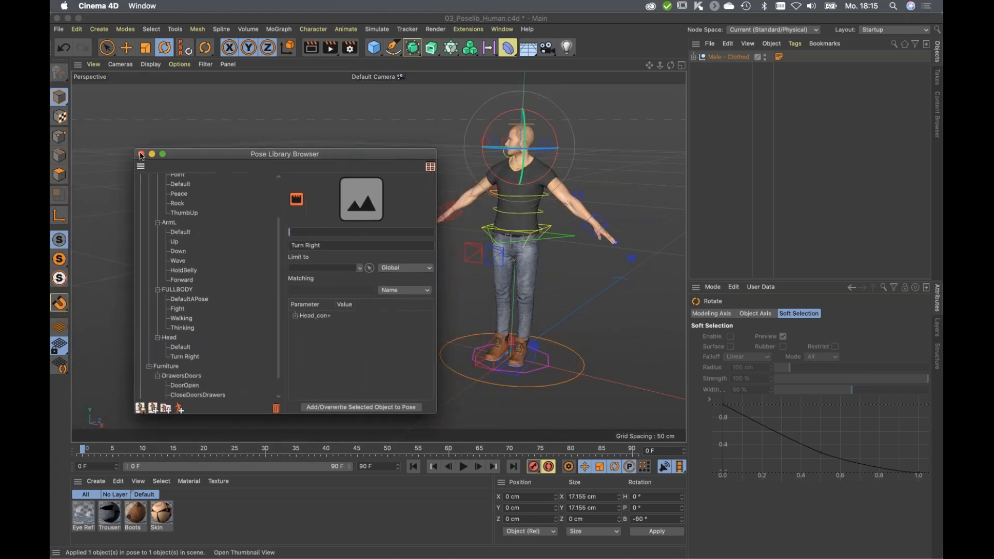
pyautogui.moveTo(220, 155); pyautogui.dragTo(214, 146)
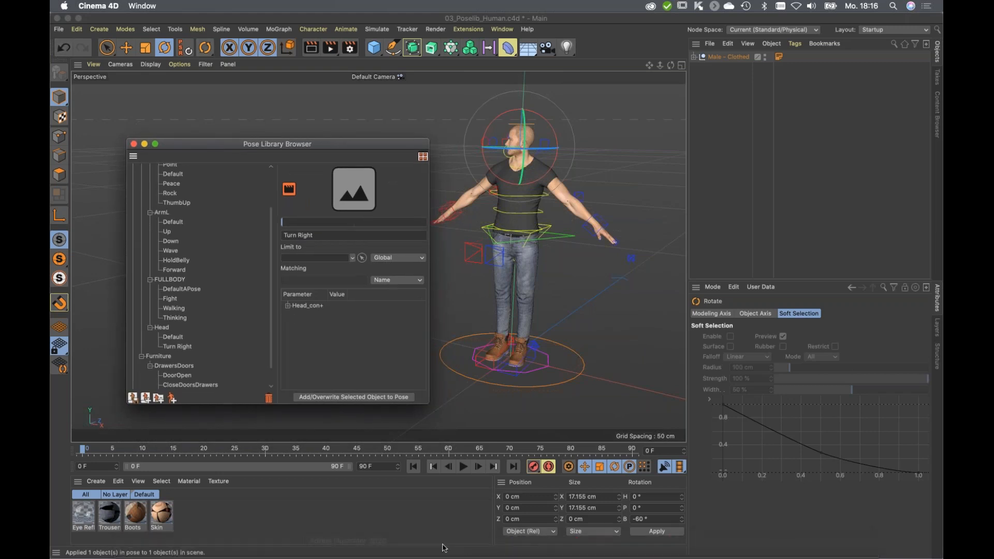
pyautogui.moveTo(180, 144); pyautogui.dragTo(220, 155)
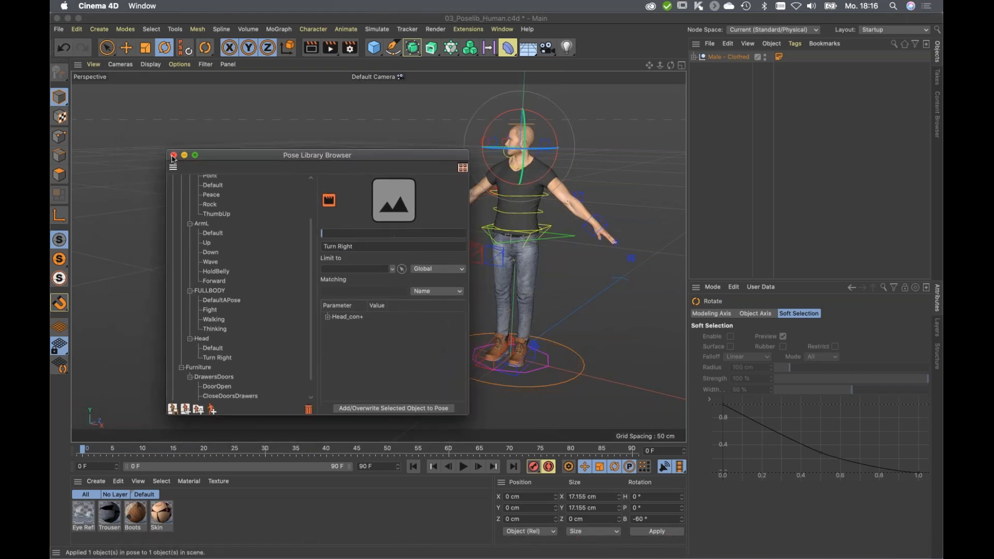
# Collapse the HumanMaleFemalefromCB entry and open the thumbnail view for Furniture and for HumanMaleFemalefromCB.
pyautogui.scroll(8, 244, 264)
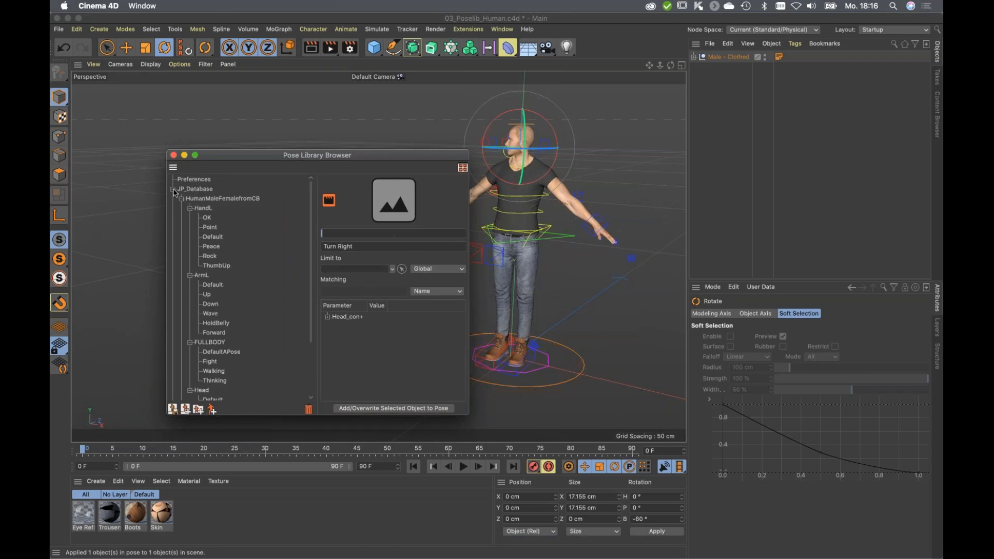
pyautogui.click(173, 189)
pyautogui.click(173, 189)
pyautogui.click(181, 199)
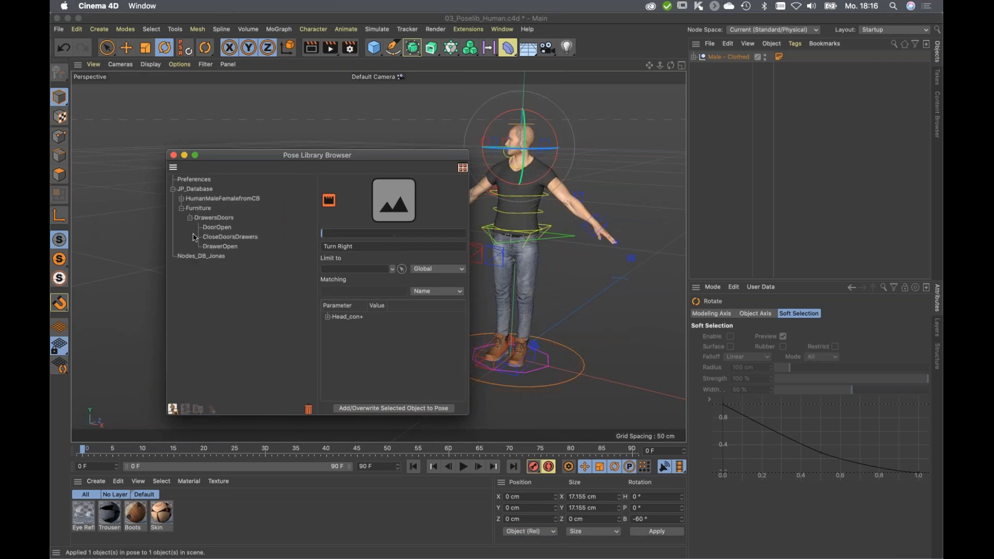
pyautogui.click(198, 208)
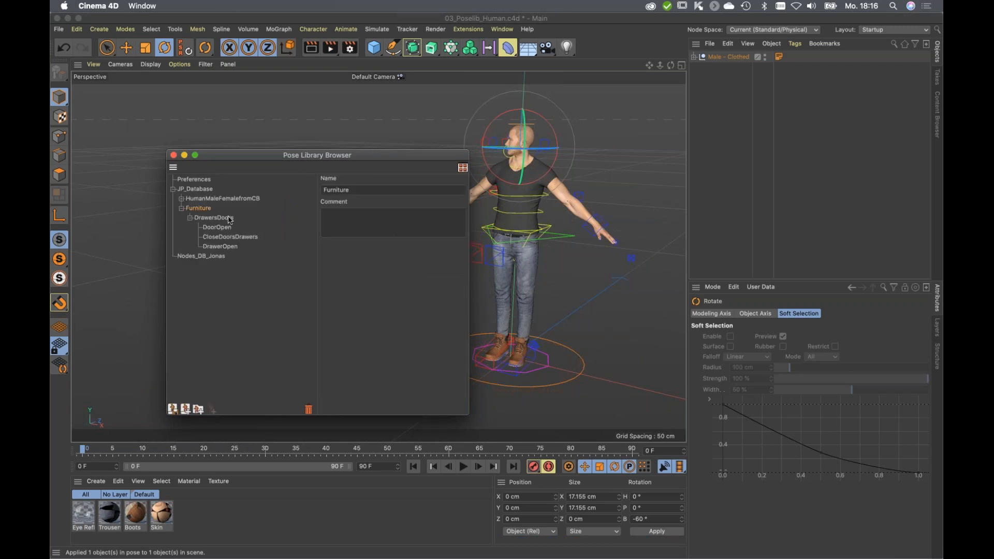
pyautogui.click(463, 168)
pyautogui.click(205, 199)
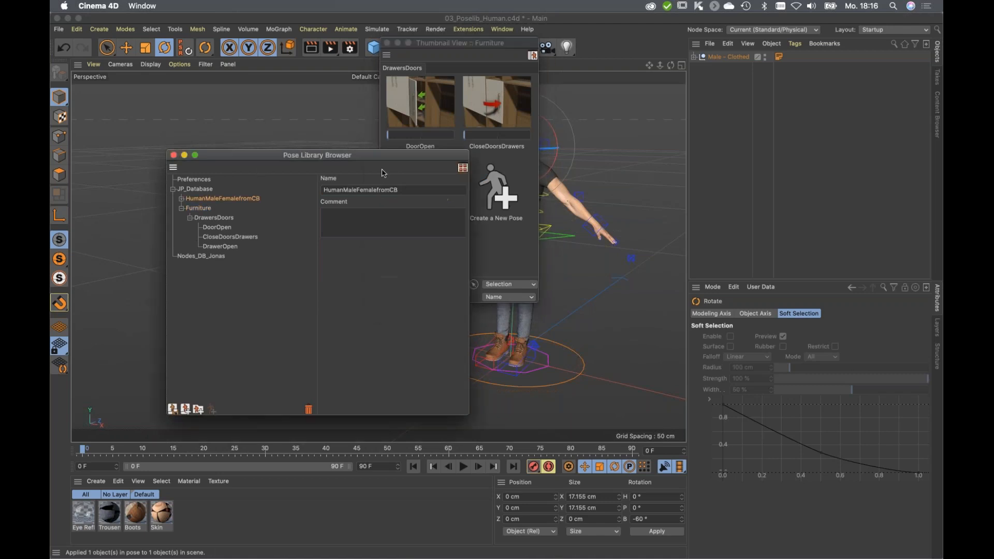
pyautogui.click(462, 167)
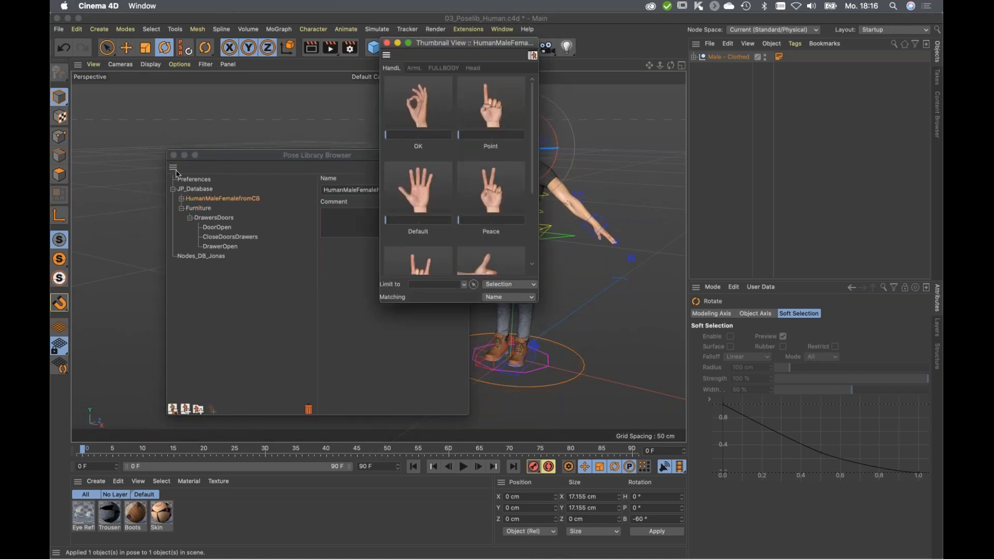
# Close the Pose Library Browser, and enlarge and move the Thumbnail View window so that it sits beside the character.
pyautogui.moveTo(225, 155); pyautogui.dragTo(172, 170)
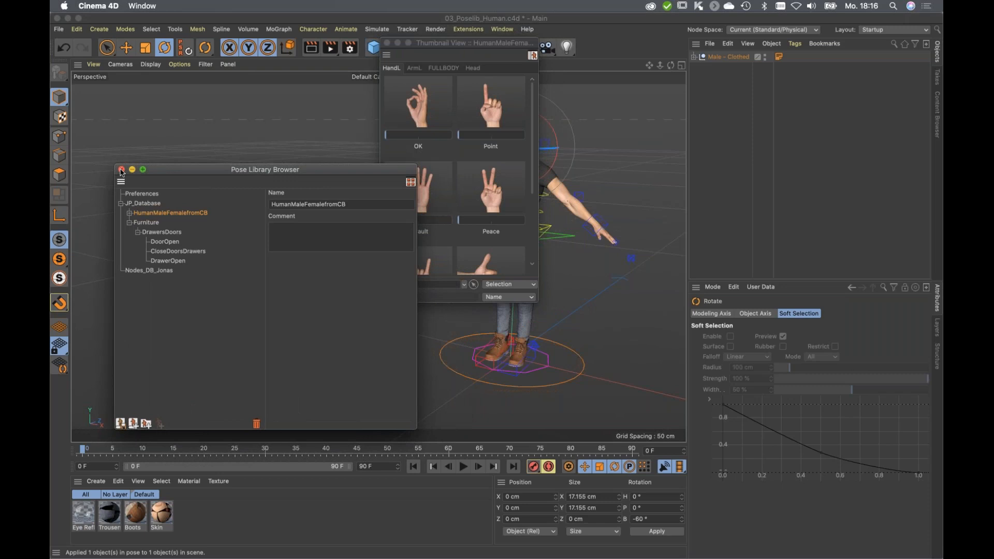
pyautogui.click(121, 170)
pyautogui.moveTo(537, 302); pyautogui.dragTo(750, 339)
pyautogui.moveTo(507, 43); pyautogui.dragTo(166, 205)
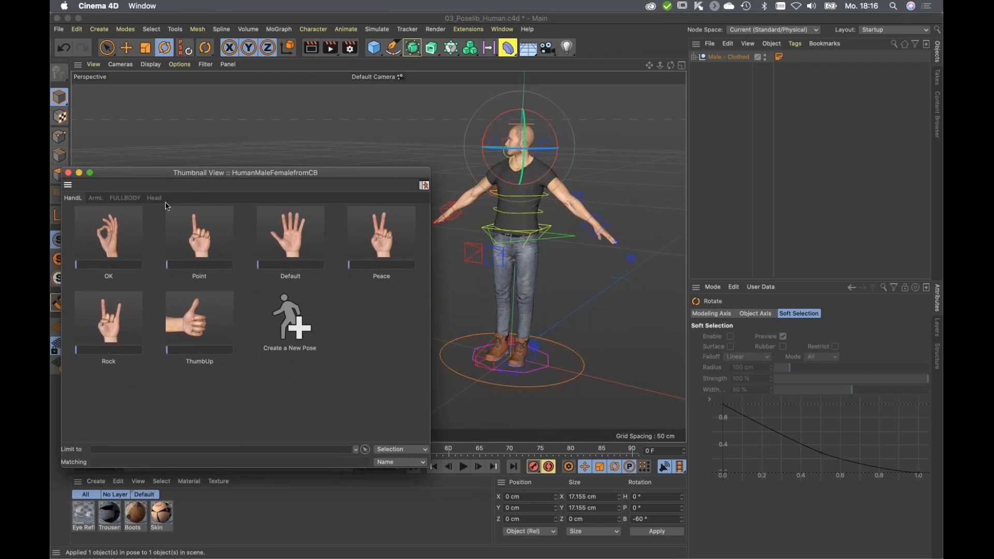
# Apply the FULLBODY poses Fight, Walking and Thinking to the character from their thumbnails, and blend it fully to Walking.
pyautogui.click(122, 199)
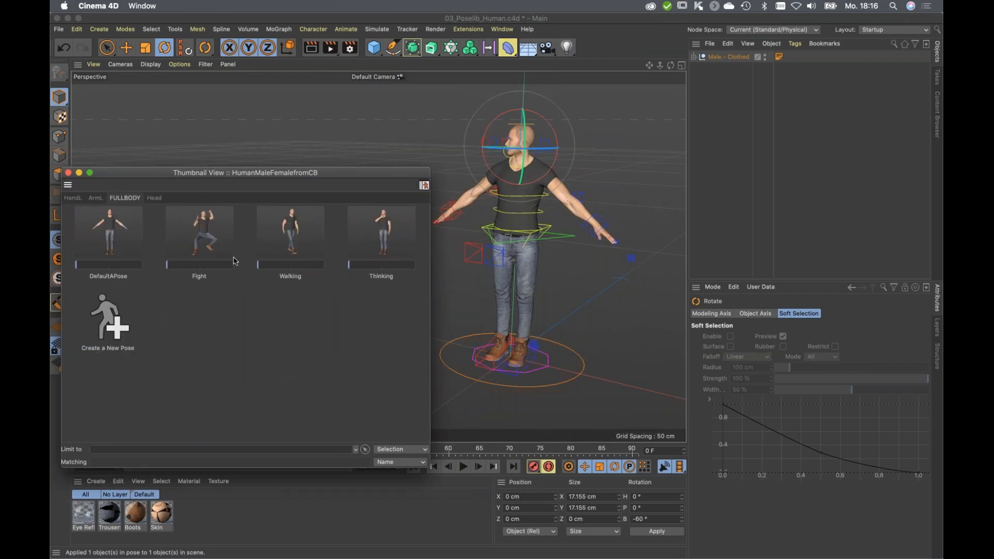
pyautogui.click(199, 233)
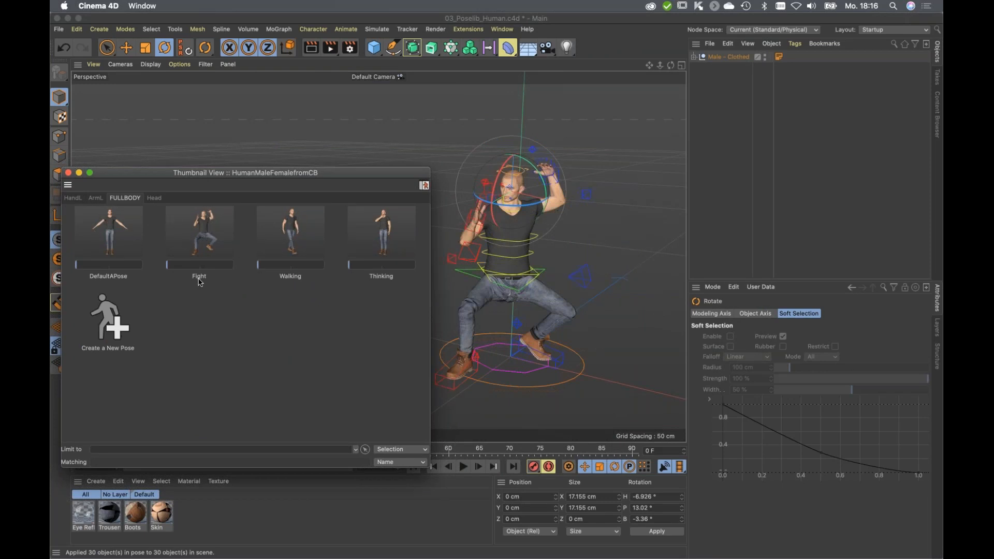
pyautogui.click(294, 231)
pyautogui.click(382, 231)
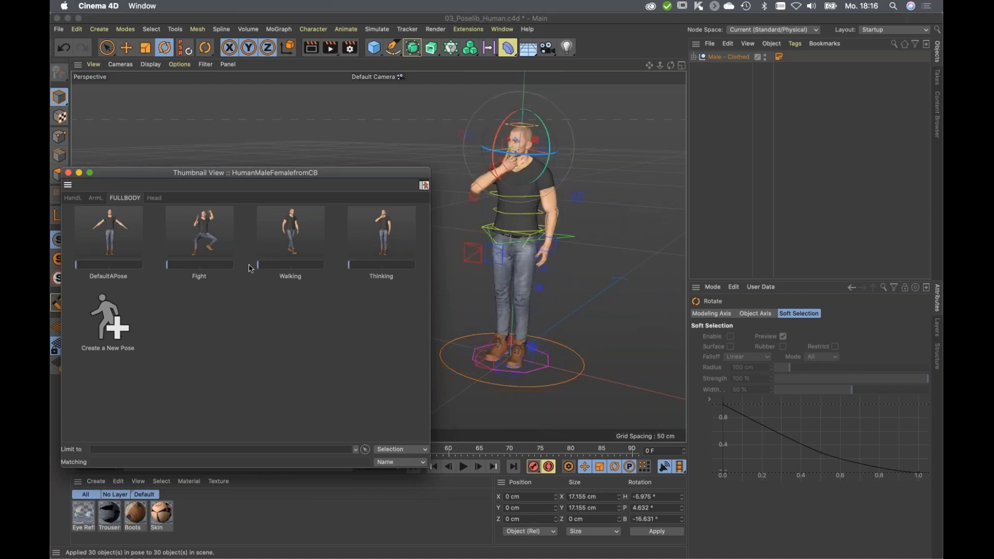
pyautogui.moveTo(265, 265); pyautogui.dragTo(361, 276)
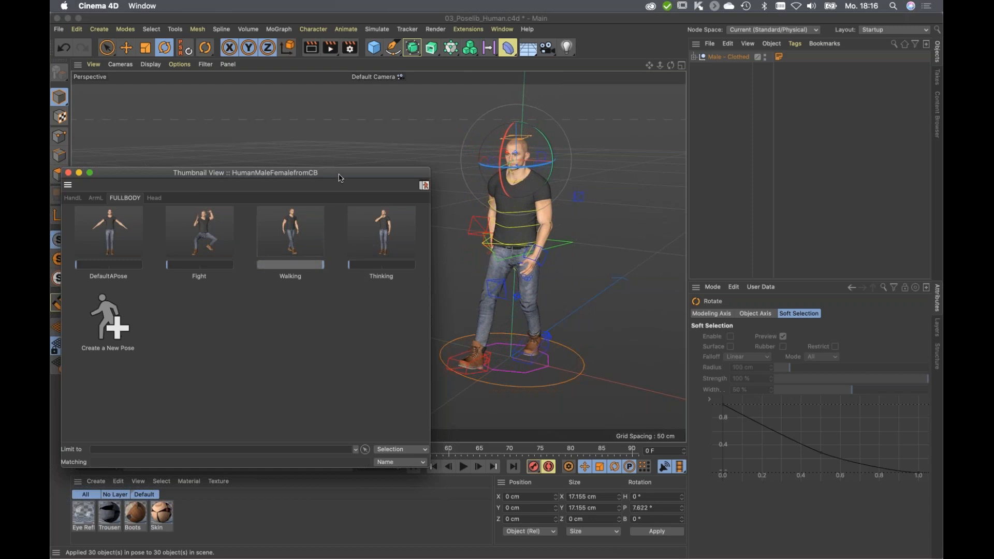
# Move the pose thumbnail window down clear of the character and return the character to the DefaultAPose full-body pose.
pyautogui.moveTo(342, 181); pyautogui.dragTo(334, 205)
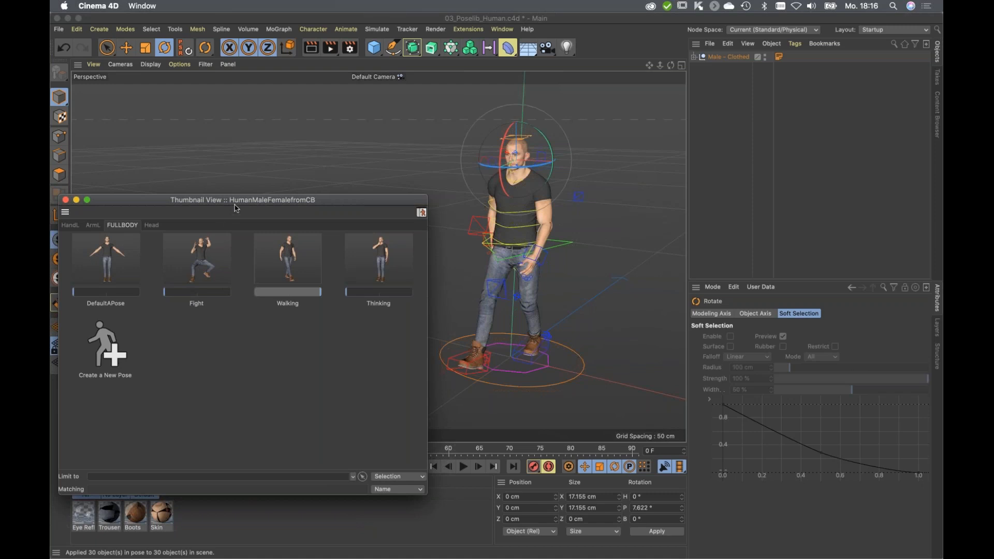
pyautogui.moveTo(243, 204); pyautogui.dragTo(247, 207)
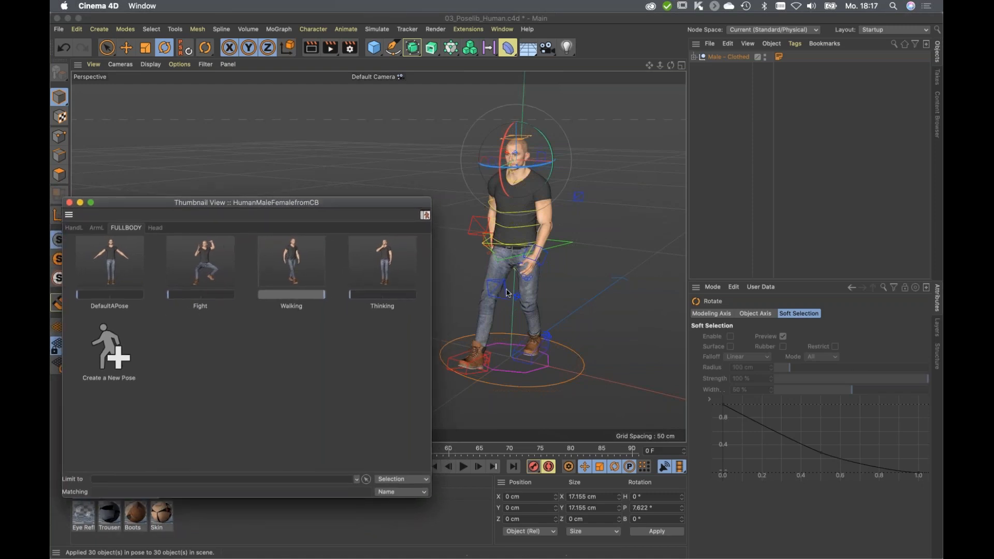
pyautogui.keyDown('alt'); pyautogui.moveTo(526, 294); pyautogui.dragTo(505, 274, button='middle'); pyautogui.keyUp('alt')
pyautogui.keyDown('alt'); pyautogui.moveTo(512, 270); pyautogui.dragTo(532, 315); pyautogui.keyUp('alt')
pyautogui.keyDown('alt'); pyautogui.moveTo(547, 307); pyautogui.dragTo(529, 315, button='right'); pyautogui.keyUp('alt')
pyautogui.moveTo(530, 318)
pyautogui.keyDown('alt'); pyautogui.mouseDown(button='middle')
pyautogui.moveTo(481, 261)
pyautogui.moveTo(492, 262)
pyautogui.mouseUp(button='middle'); pyautogui.keyUp('alt')
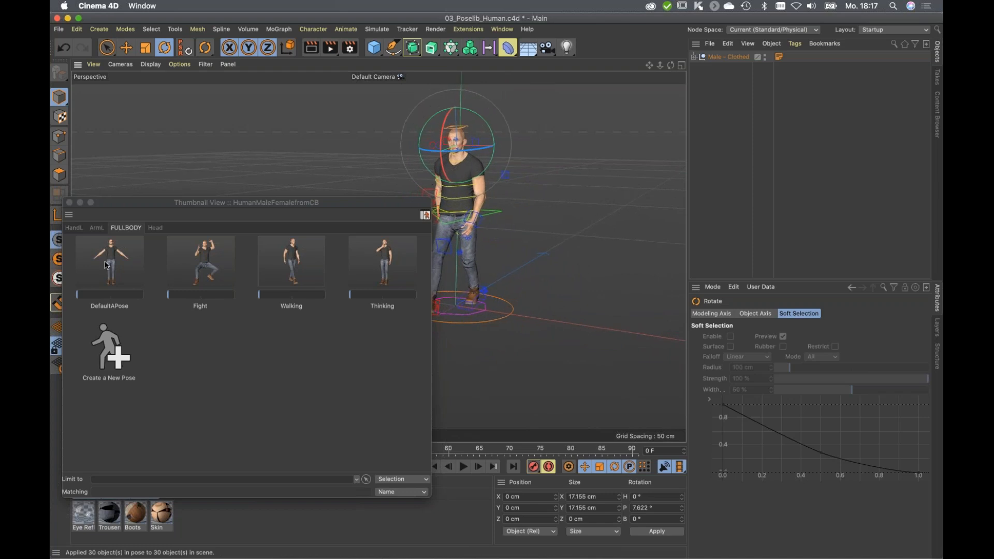
pyautogui.click(110, 265)
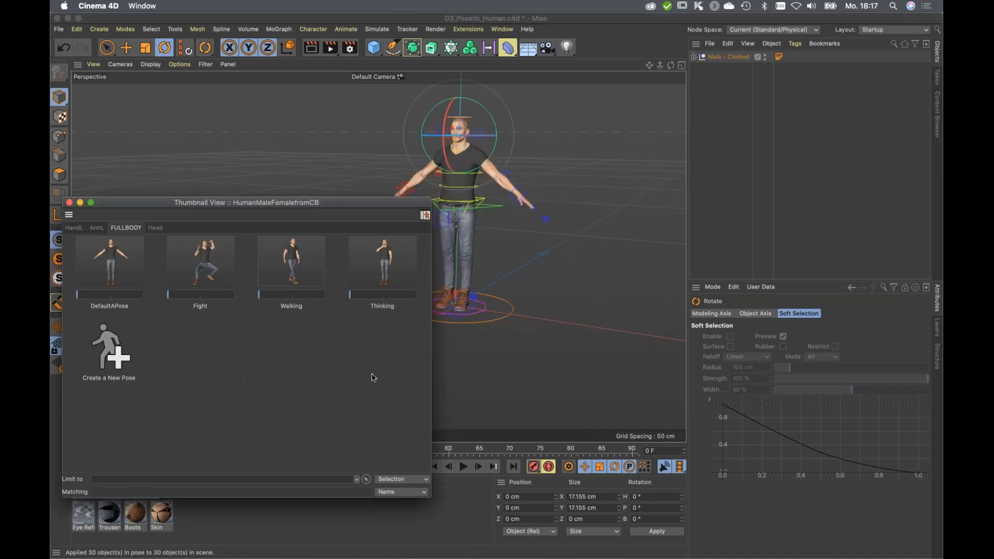
# Search the Content Browser presets for "female" and add the Female - Clothed - Rigged character to the scene.
pyautogui.click(936, 115)
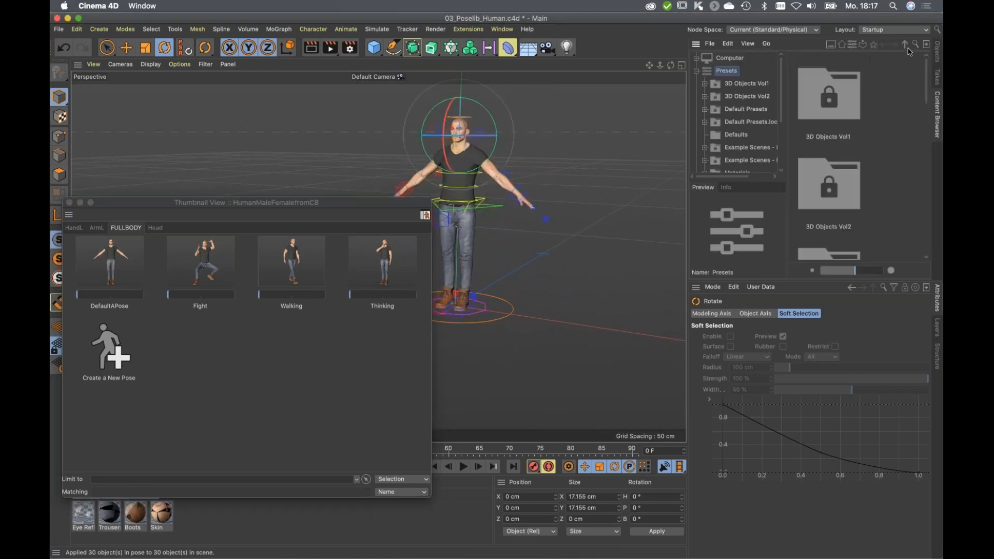
pyautogui.click(914, 46)
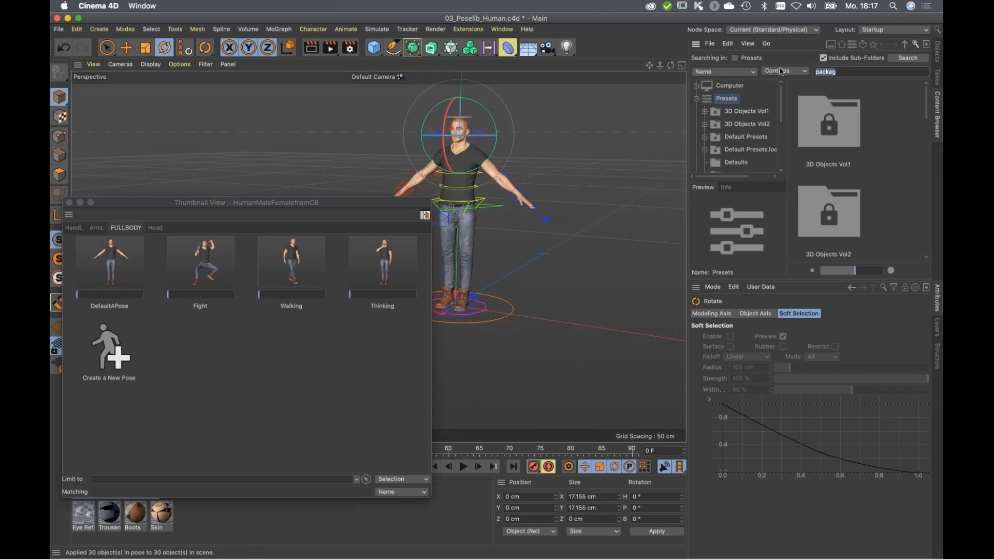
pyautogui.write('female')
pyautogui.press('Return')
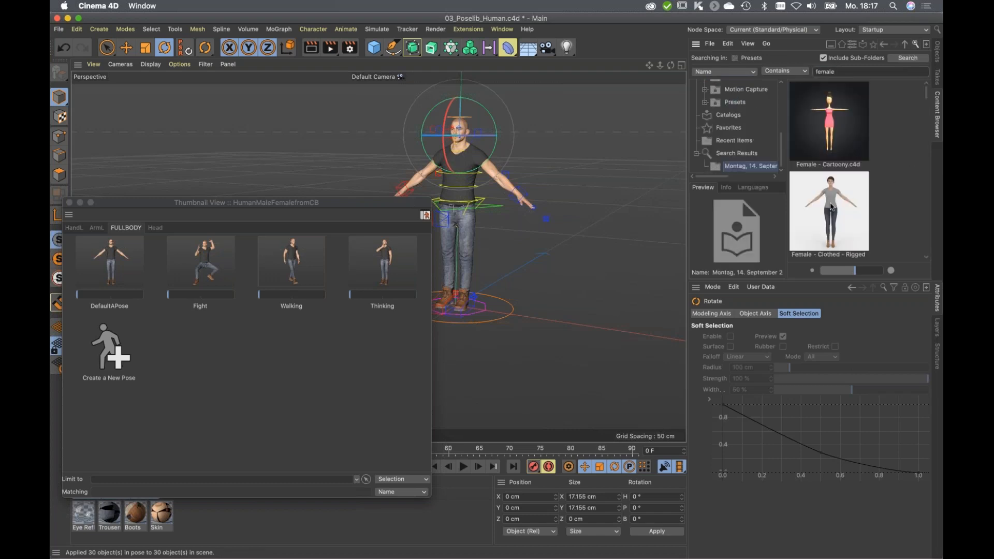
pyautogui.moveTo(831, 205); pyautogui.dragTo(526, 207)
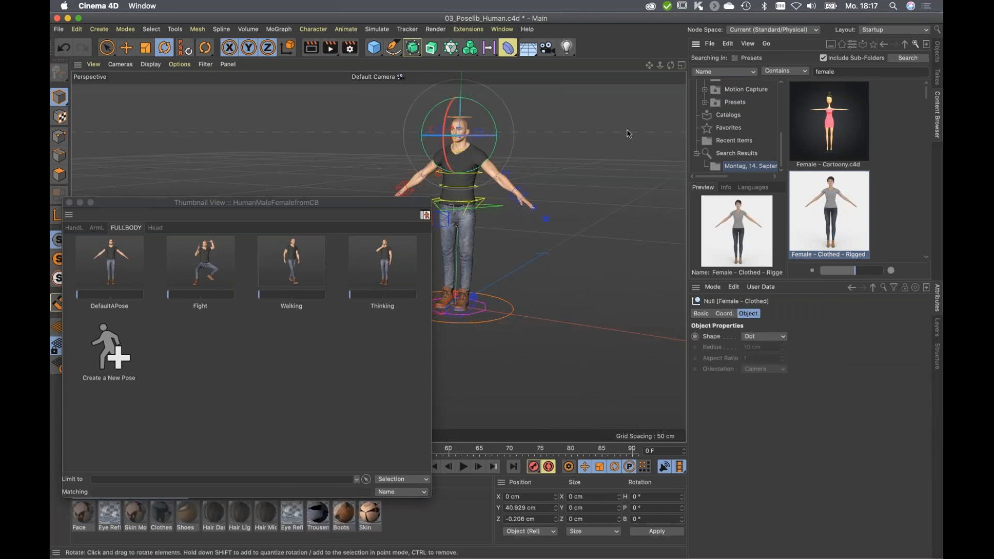
# Move the Female - Clothed character about 150 cm along X so it stands beside the male character.
pyautogui.click(939, 52)
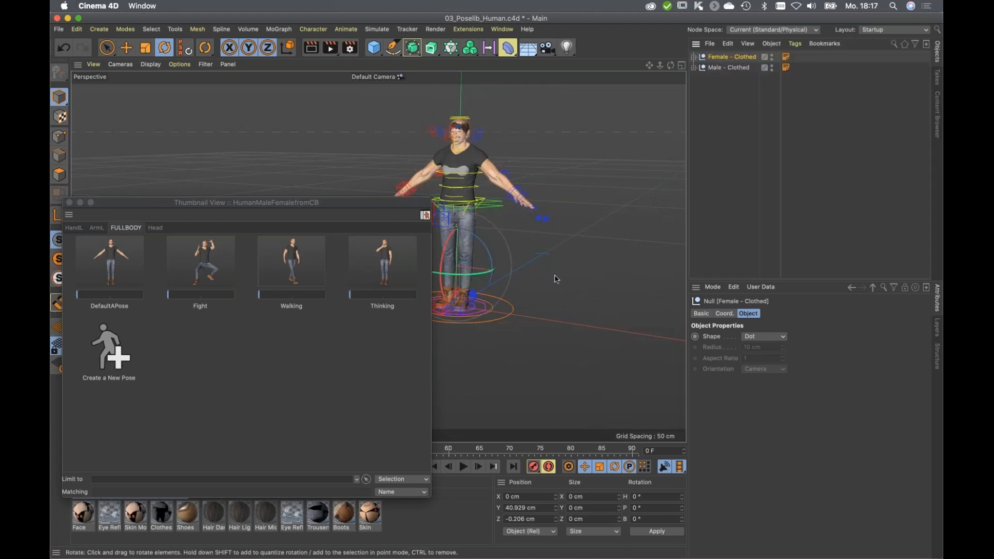
pyautogui.press('e')
pyautogui.moveTo(553, 280); pyautogui.dragTo(681, 289)
pyautogui.keyDown('alt'); pyautogui.moveTo(587, 253); pyautogui.dragTo(571, 251, button='middle'); pyautogui.keyUp('alt')
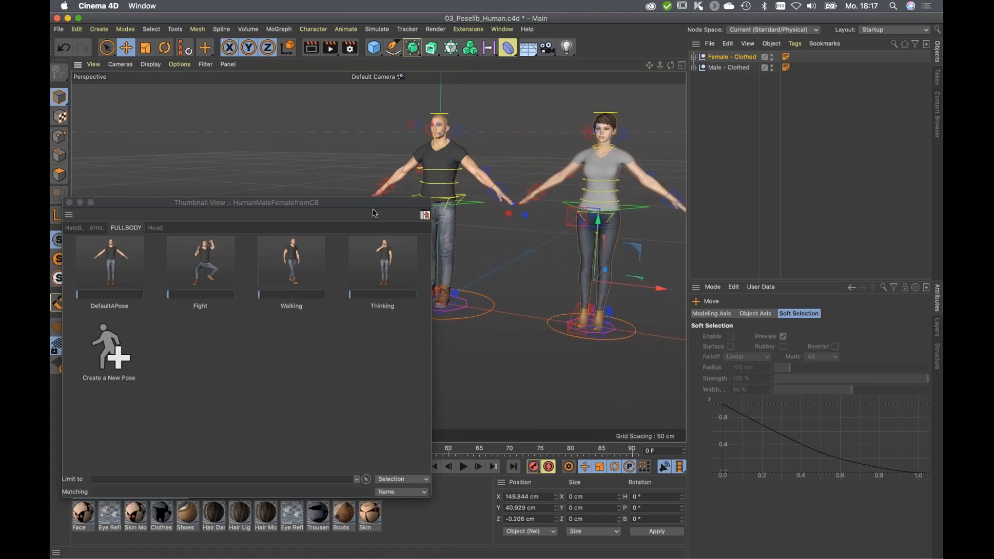
# Set the pose limit to Global and apply the Fight, Walking and Thinking full-body poses to both characters.
pyautogui.moveTo(369, 203); pyautogui.dragTo(408, 248)
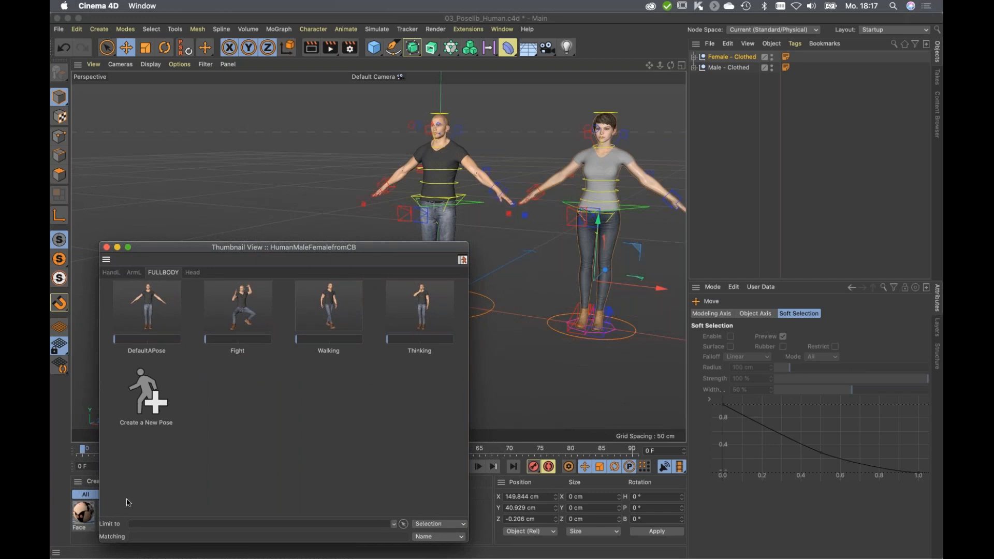
pyautogui.click(438, 525)
pyautogui.click(439, 489)
pyautogui.doubleClick(243, 308)
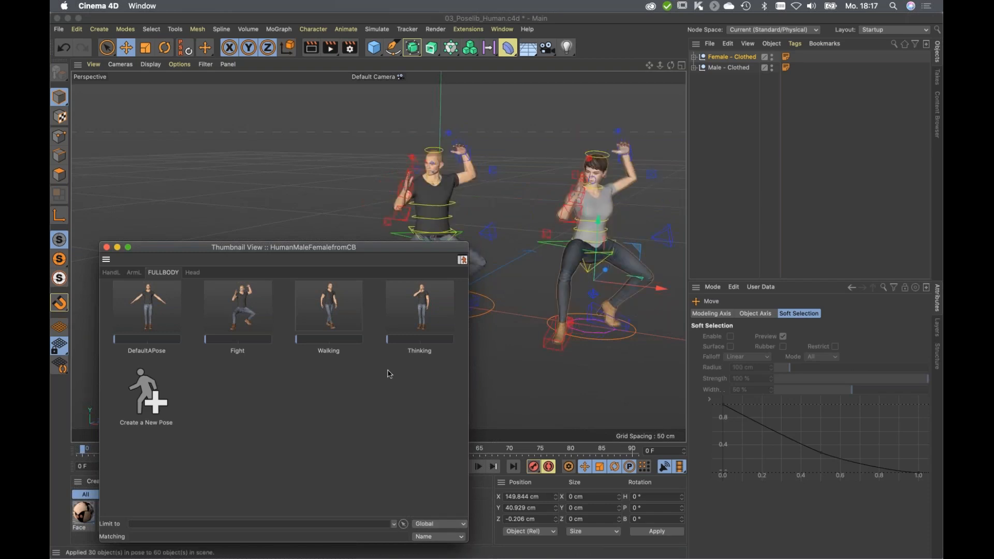
pyautogui.doubleClick(333, 319)
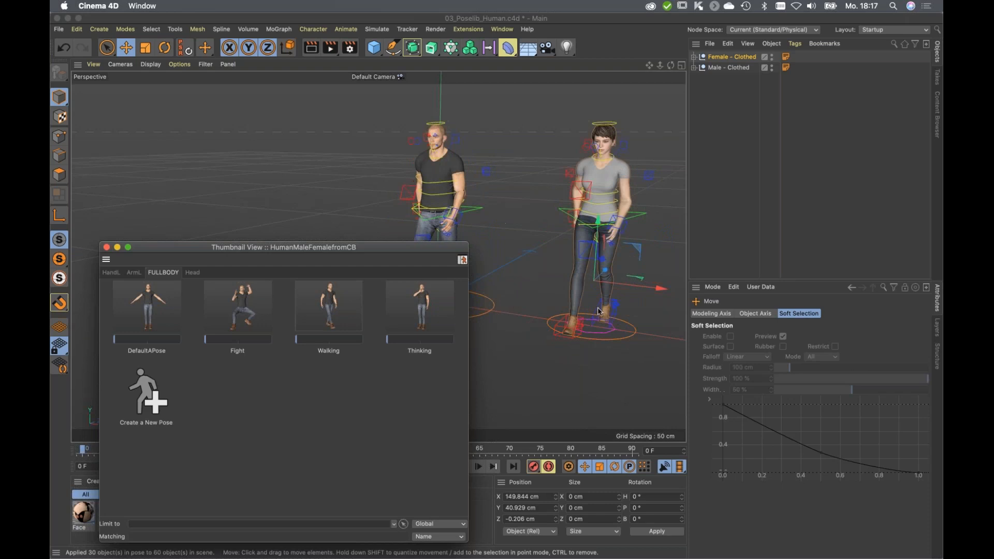
pyautogui.keyDown('alt'); pyautogui.moveTo(599, 311); pyautogui.dragTo(543, 274); pyautogui.keyUp('alt')
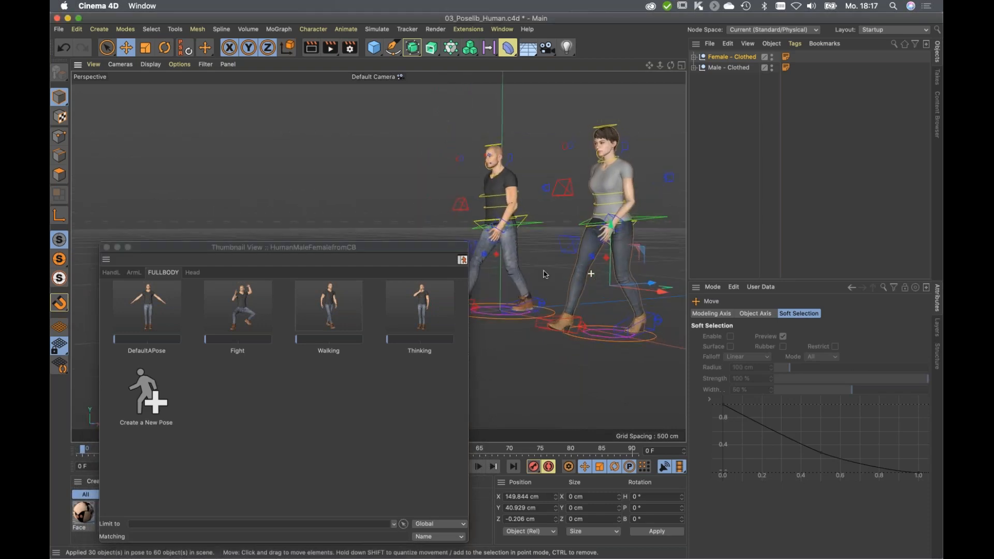
pyautogui.doubleClick(451, 310)
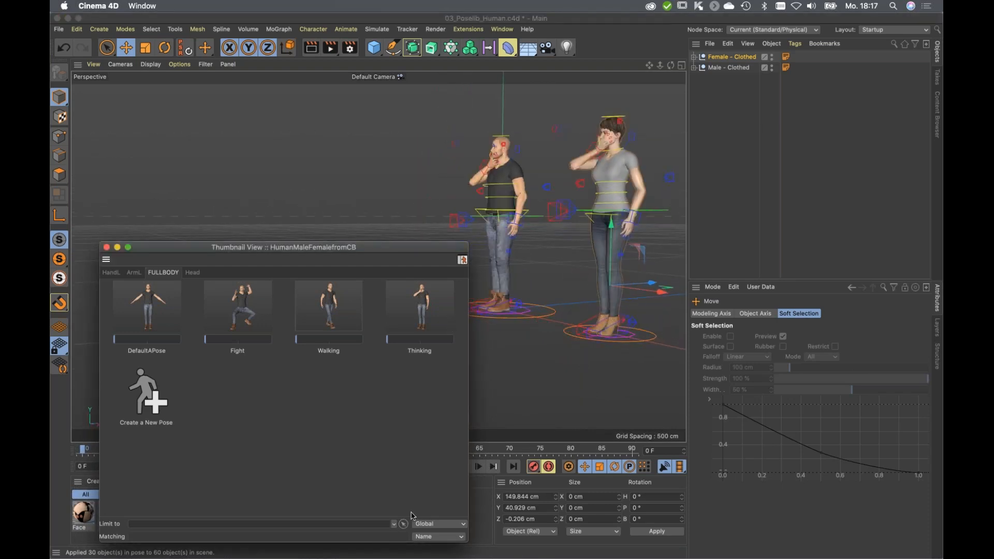
# Limit posing to Sel. Hierarchy and apply the Walking pose to the selected Female - Clothed character only.
pyautogui.click(427, 524)
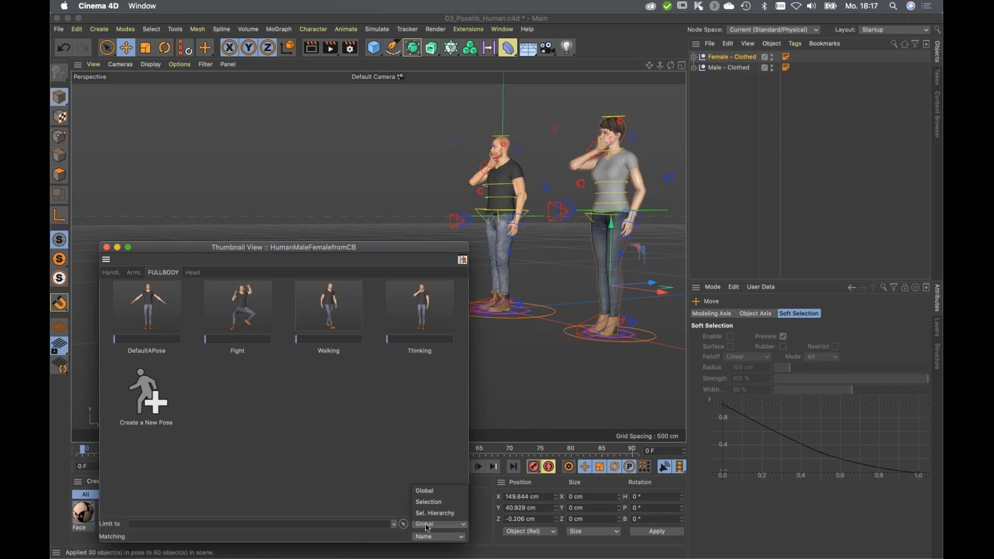
pyautogui.click(435, 513)
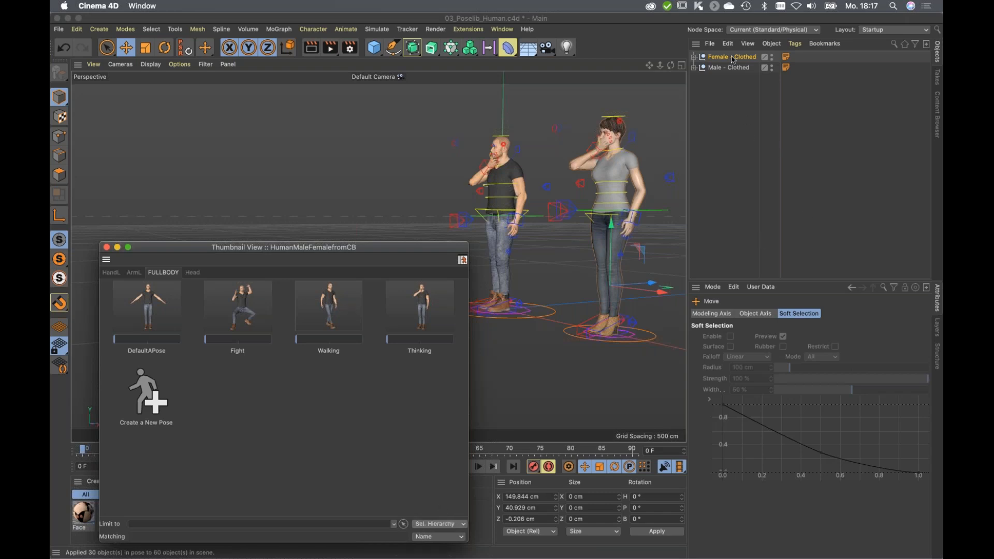
pyautogui.click(709, 59)
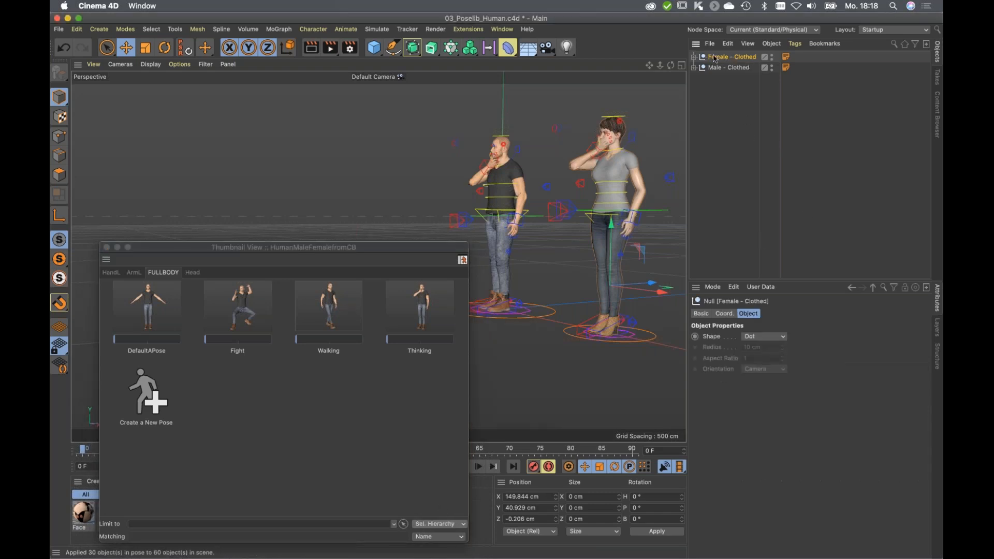
pyautogui.click(336, 309)
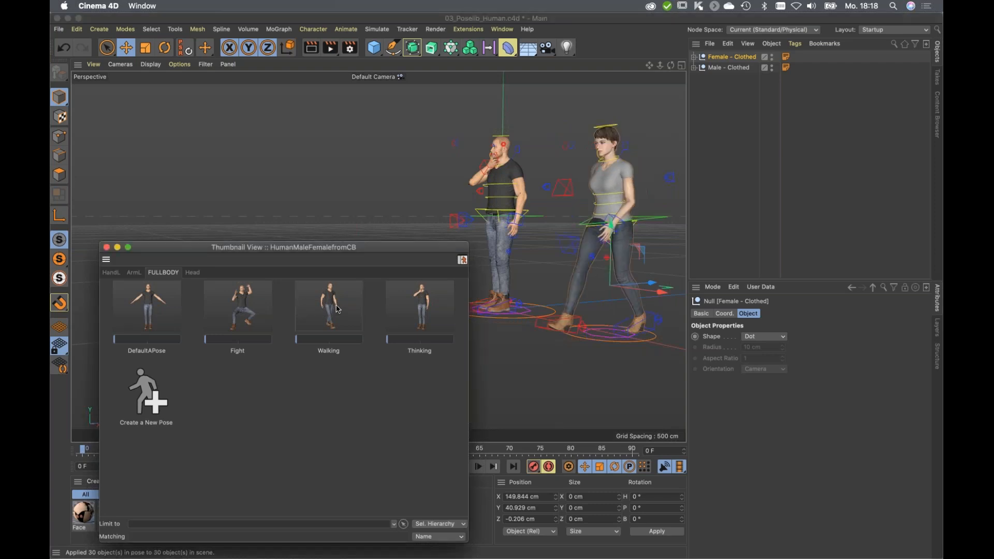
# Blend the female character's left arm most of the way to the ArmL Wave pose.
pyautogui.click(136, 273)
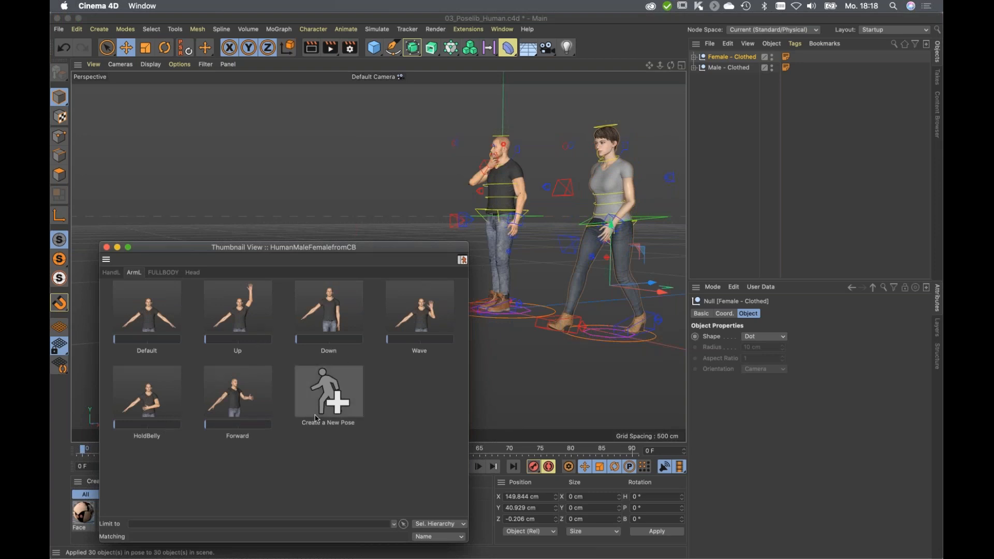
pyautogui.moveTo(397, 342); pyautogui.dragTo(456, 342)
pyautogui.keyDown('alt'); pyautogui.moveTo(623, 210); pyautogui.dragTo(657, 218); pyautogui.keyUp('alt')
pyautogui.moveTo(414, 343); pyautogui.dragTo(439, 344)
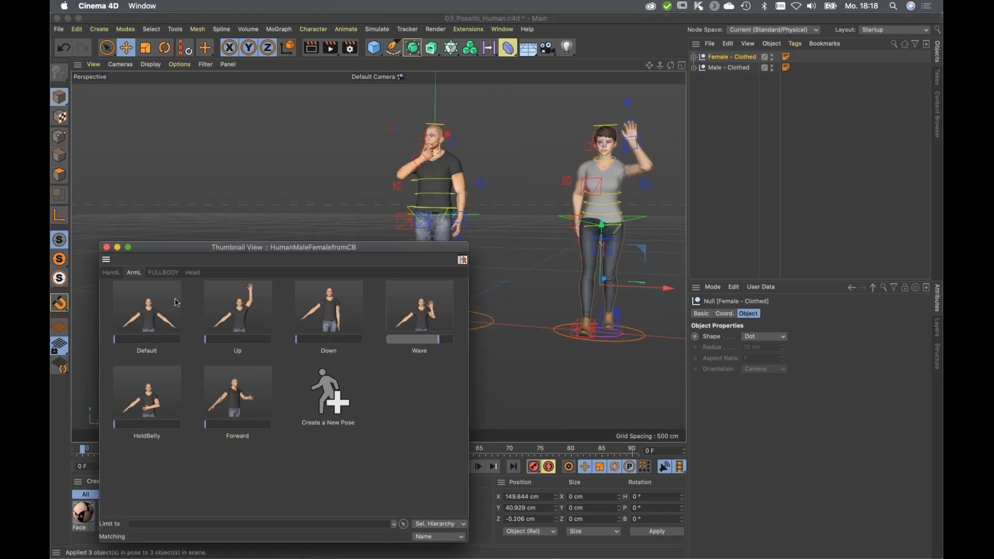
# Apply the HandL poses Peace and then Rock to the female character's left hand.
pyautogui.click(192, 273)
pyautogui.click(111, 273)
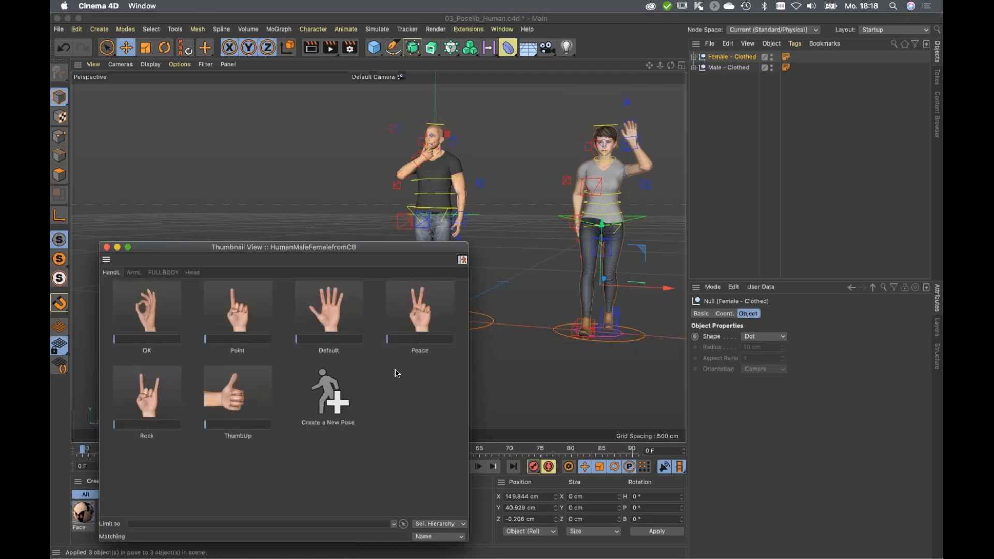
pyautogui.click(422, 311)
pyautogui.click(150, 389)
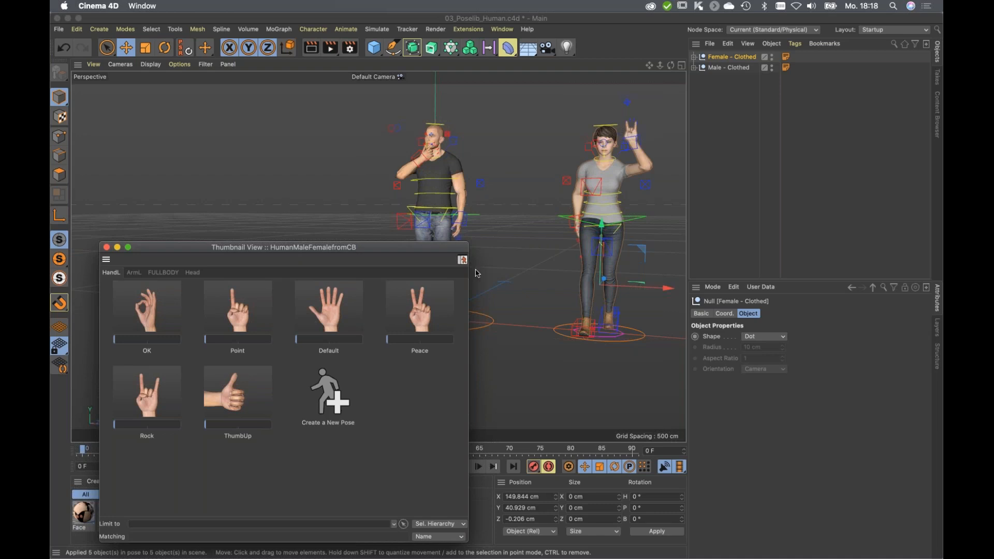
# Replace the HumanMaleFemalefromCB thumbnail window with one for Furniture from the Pose Library Browser, and close the browser.
pyautogui.moveTo(371, 252); pyautogui.dragTo(393, 152)
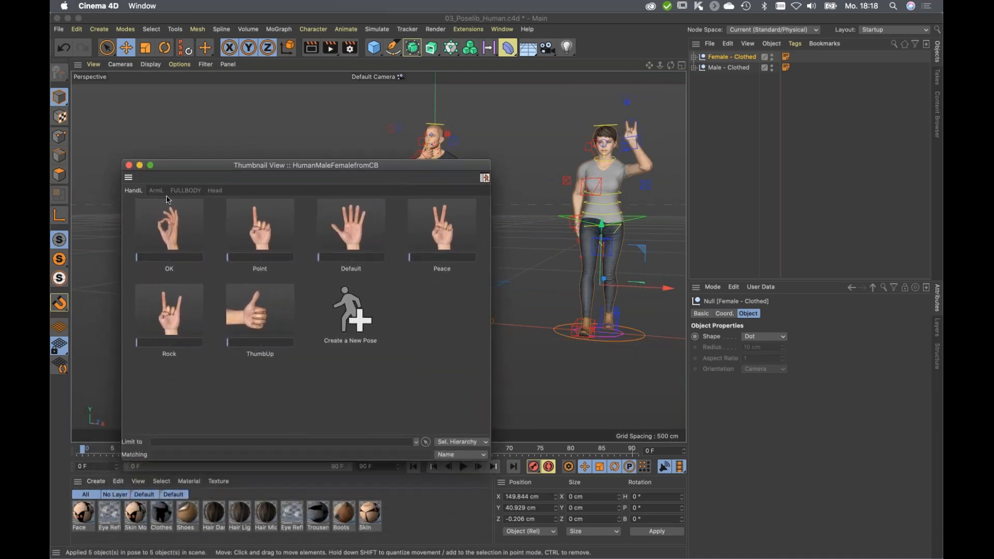
pyautogui.click(484, 178)
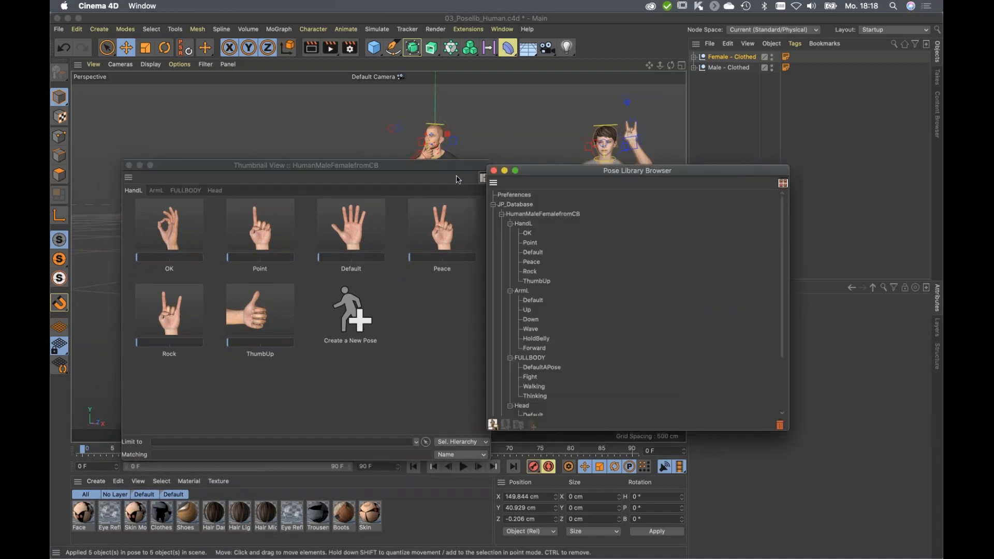
pyautogui.click(128, 165)
pyautogui.click(501, 214)
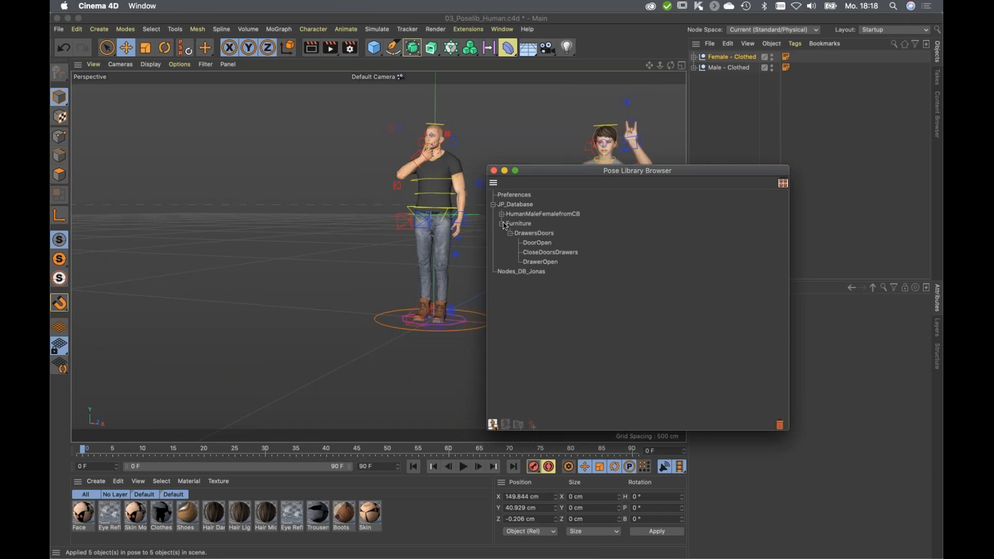
pyautogui.click(518, 223)
pyautogui.click(783, 183)
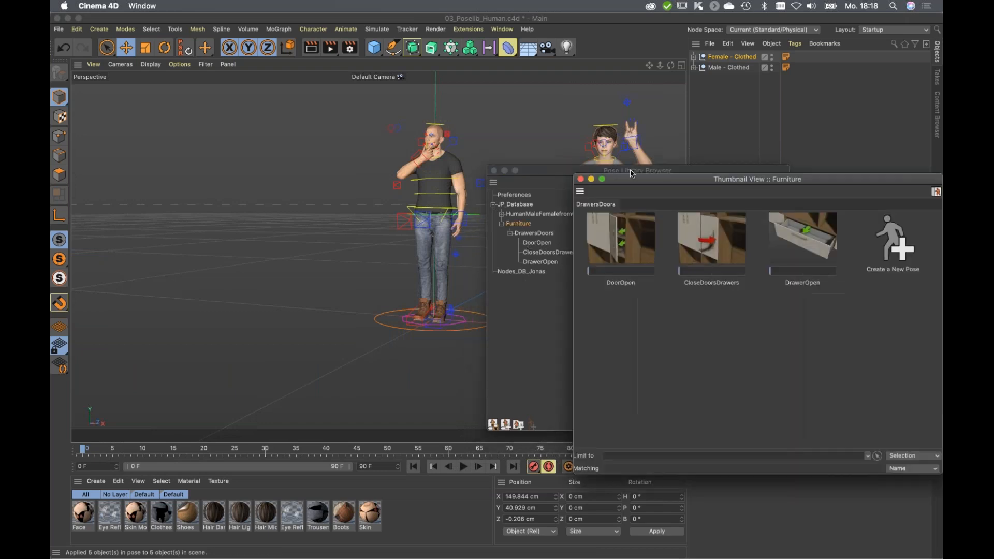
pyautogui.moveTo(884, 175); pyautogui.dragTo(480, 180)
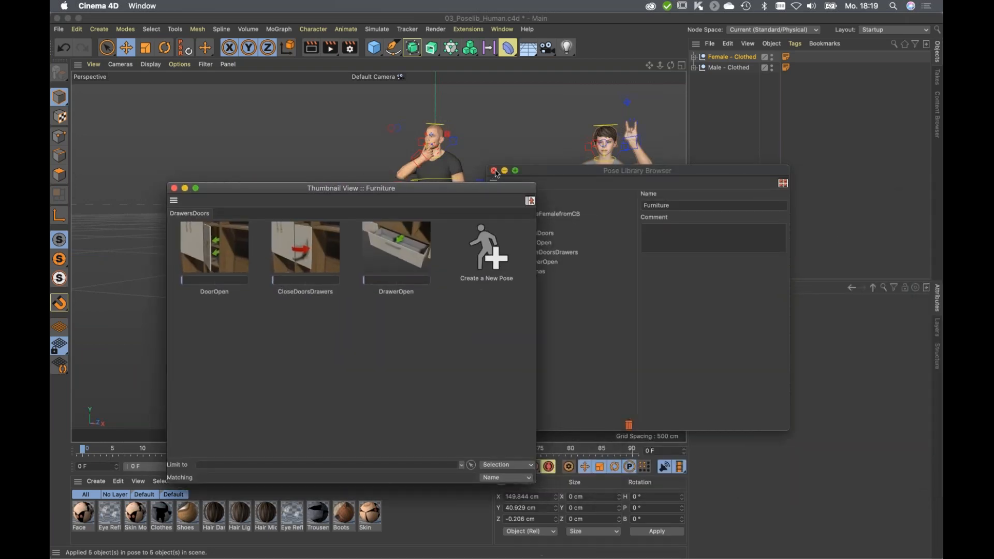
pyautogui.click(494, 171)
# Switch to the 04_Poselib_LivingRoom.c4d project, then shrink the Furniture thumbnail window and move it off the room view.
pyautogui.press('v')
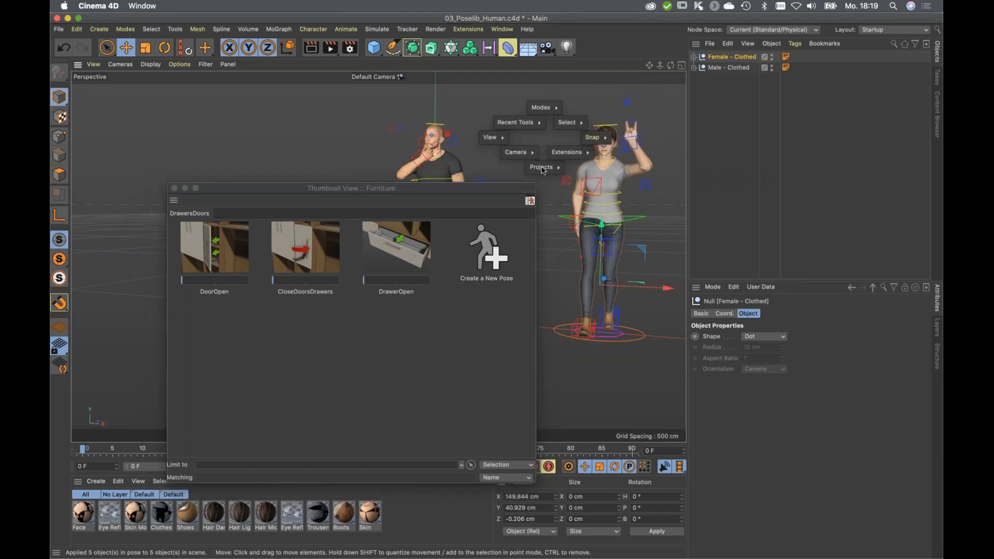
pyautogui.moveTo(544, 167)
pyautogui.click(567, 213)
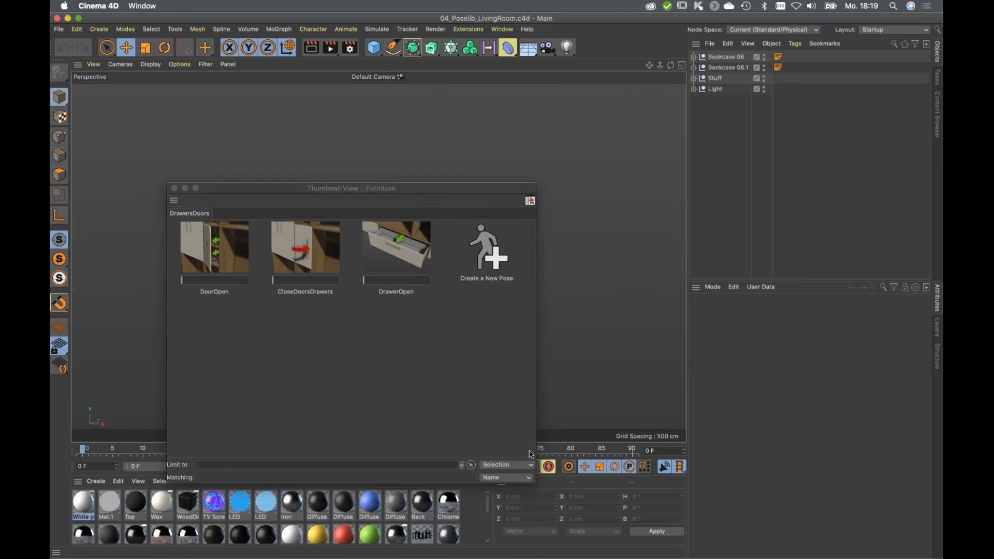
pyautogui.moveTo(536, 484); pyautogui.dragTo(373, 407)
pyautogui.moveTo(317, 189); pyautogui.dragTo(750, 291)
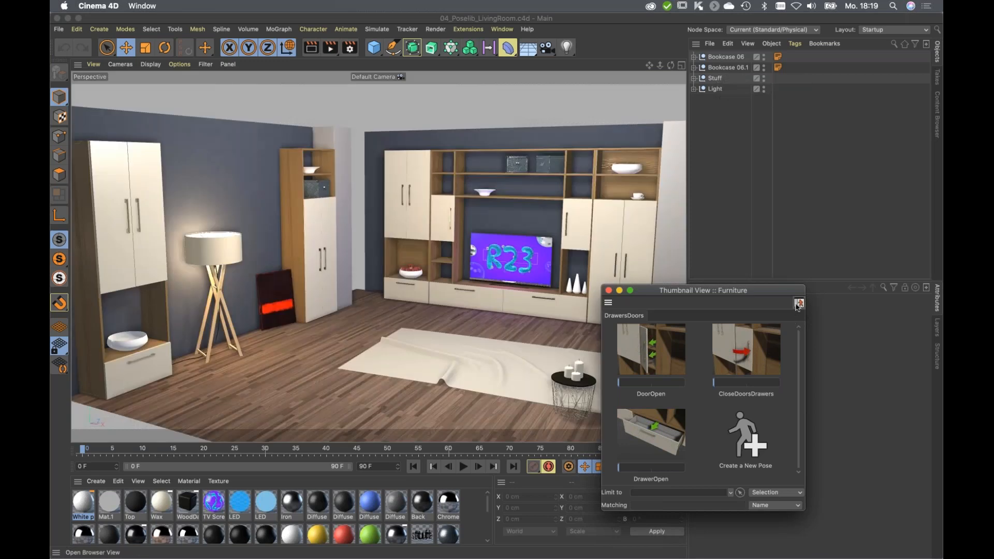
# Reopen the Pose Library Browser and examine the objects stored in the Furniture poses DoorOpen, DrawerOpen and CloseDoorsDrawers.
pyautogui.click(797, 307)
pyautogui.moveTo(735, 290); pyautogui.dragTo(361, 176)
pyautogui.click(245, 219)
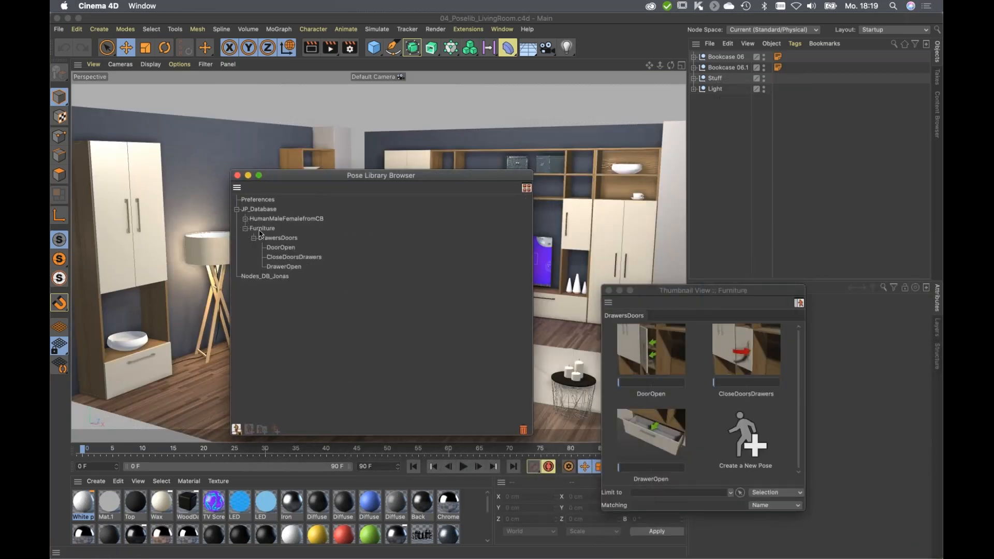
pyautogui.click(282, 247)
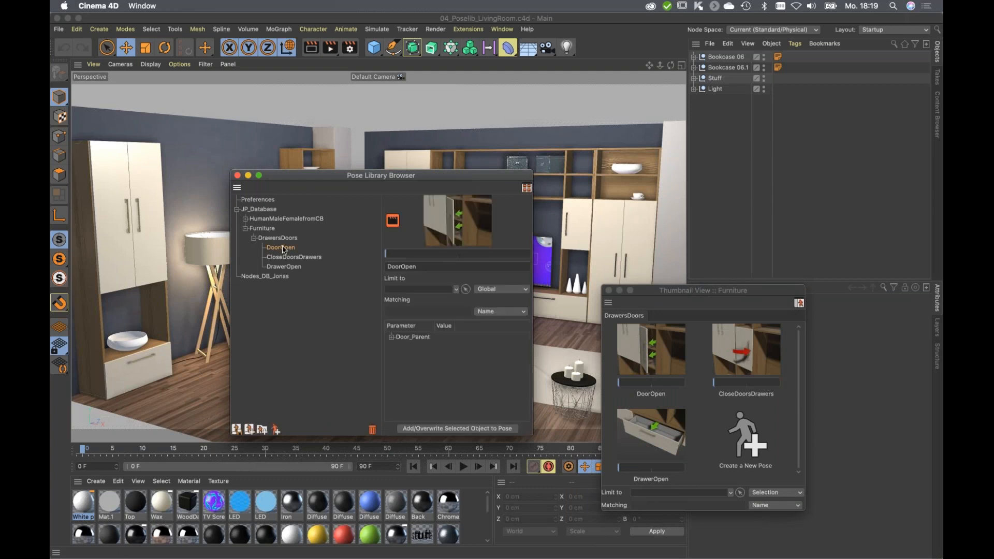
pyautogui.click(392, 337)
pyautogui.click(290, 267)
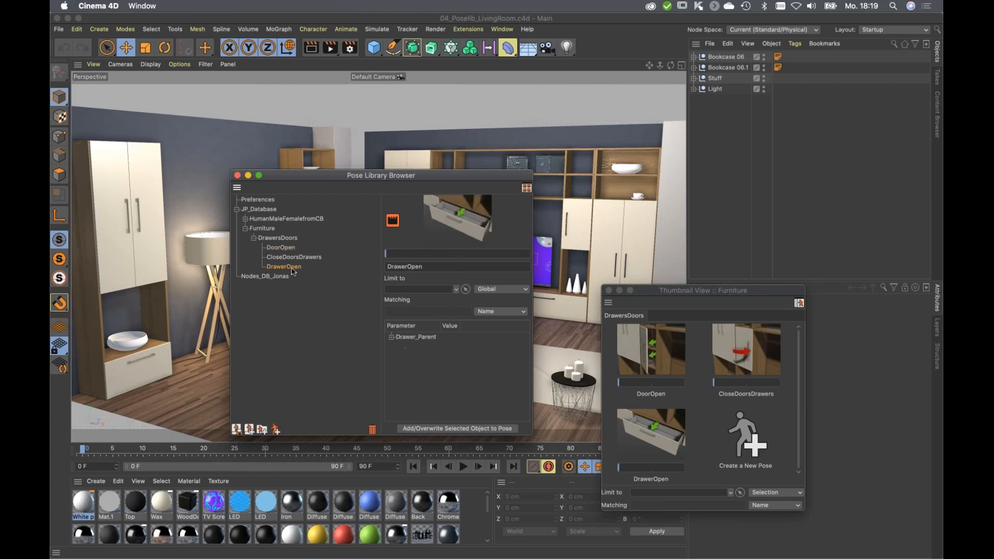
pyautogui.click(391, 337)
pyautogui.click(274, 257)
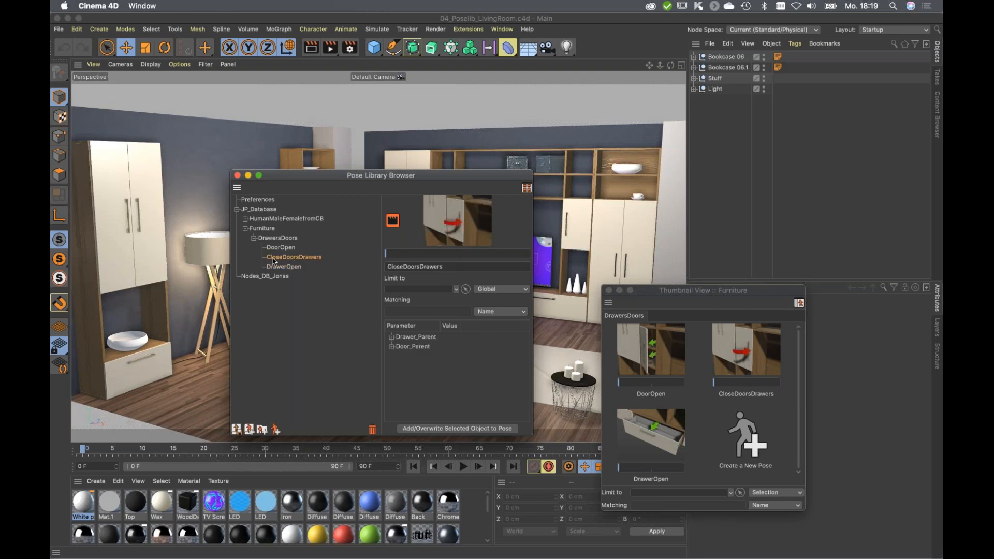
# Examine the parameters stored for Drawer_Parent and Door_Parent in the CloseDoorsDrawers pose, and put the Pose Library Browser away.
pyautogui.click(392, 347)
pyautogui.click(392, 337)
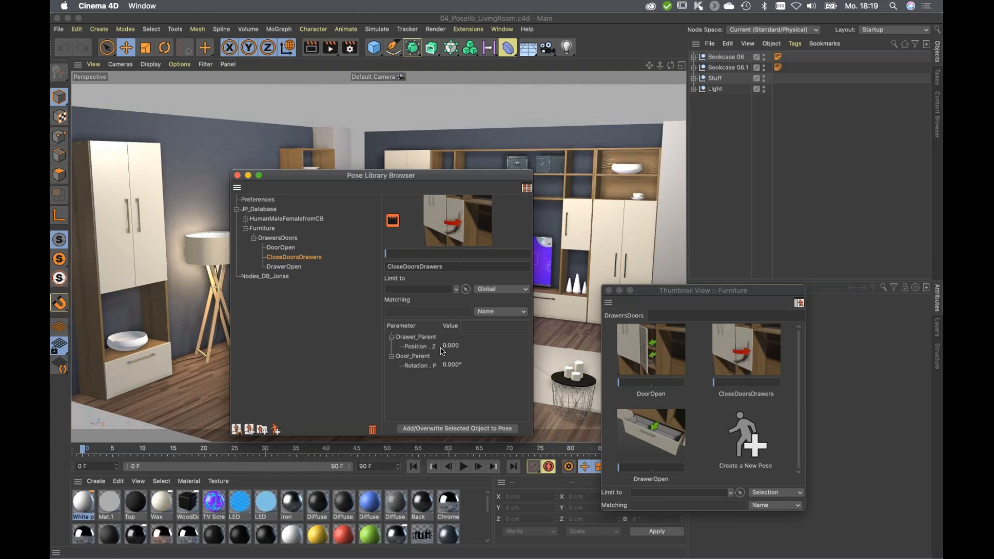
pyautogui.click(248, 176)
# Limit the Furniture poses to Global, and preview DoorOpen and DrawerOpen on all furniture, returning both blends to zero.
pyautogui.click(772, 496)
pyautogui.click(769, 509)
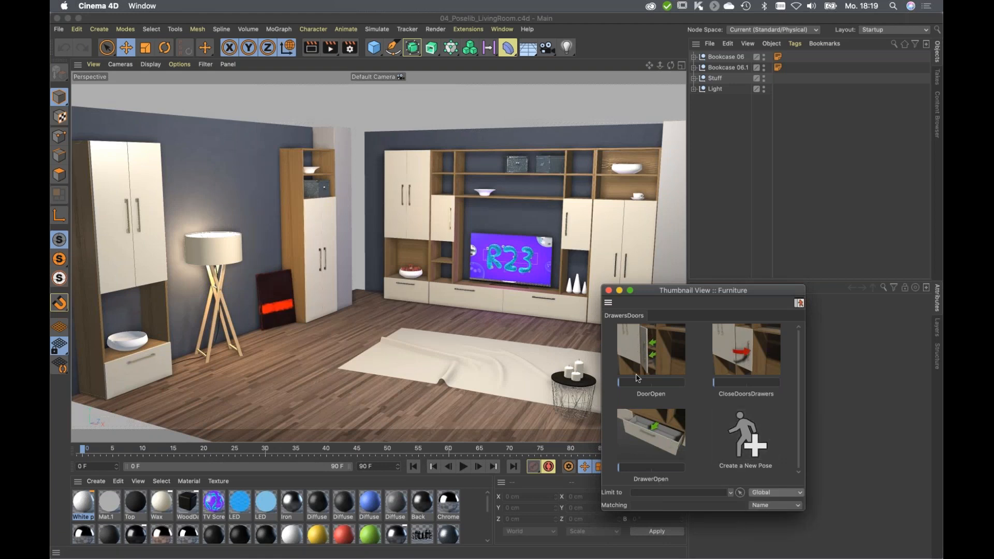
pyautogui.moveTo(625, 383)
pyautogui.mouseDown()
pyautogui.moveTo(677, 386)
pyautogui.moveTo(619, 385)
pyautogui.mouseUp()
pyautogui.moveTo(623, 470); pyautogui.dragTo(581, 476)
# Limit the poses to Sel. Hierarchy, and preview DoorOpen on Bookcase 06 only, returning the blend to zero.
pyautogui.click(760, 493)
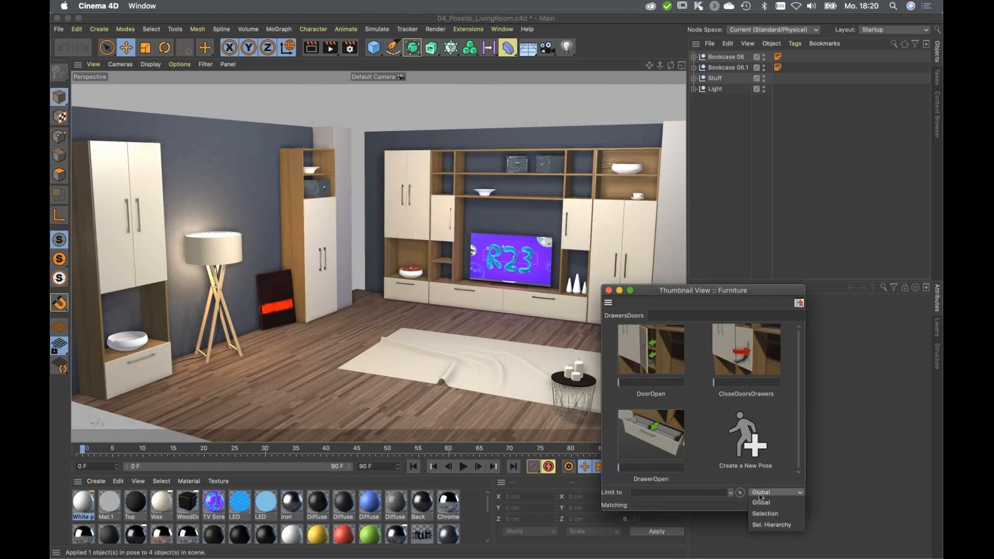
pyautogui.click(787, 525)
pyautogui.click(724, 58)
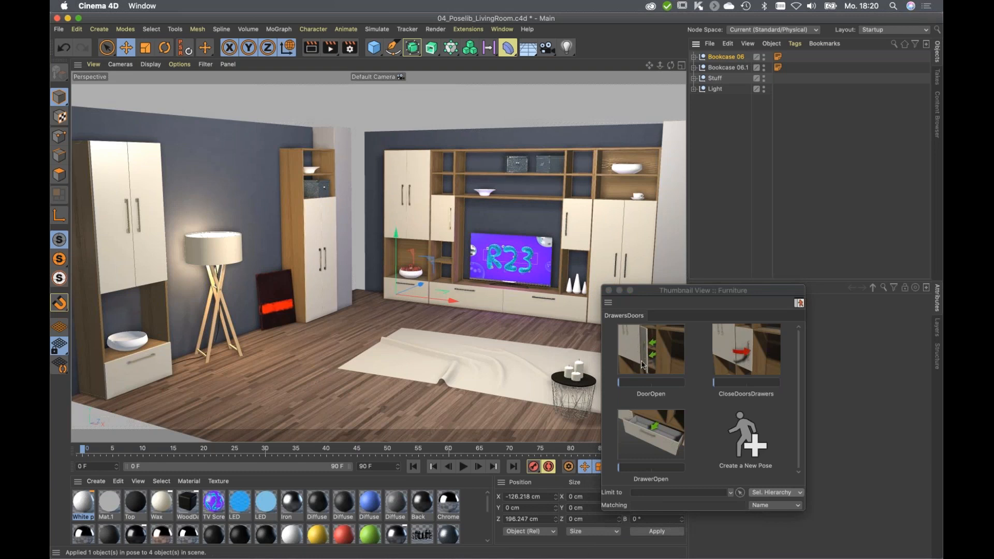
pyautogui.moveTo(646, 387); pyautogui.dragTo(608, 392)
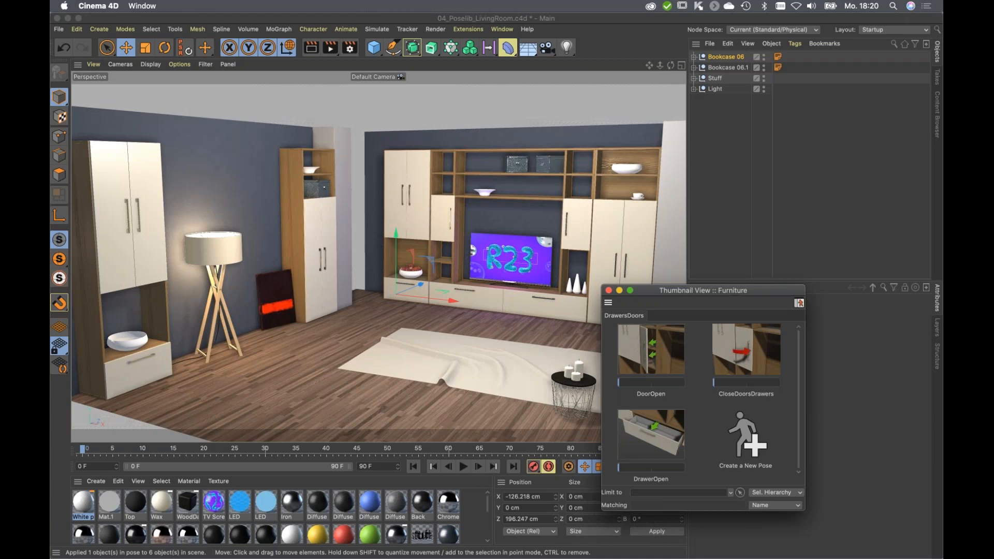
# Preview the DrawerOpen pose on only the second Drawer_Parent inside Bookcase 06, returning the blend to zero.
pyautogui.click(694, 57)
pyautogui.click(730, 79)
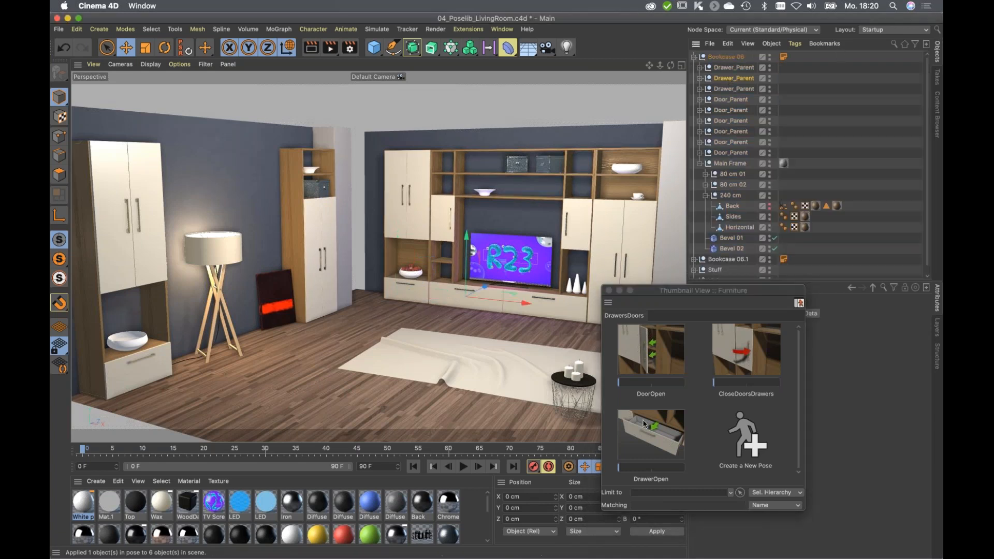
pyautogui.moveTo(668, 469); pyautogui.dragTo(524, 463)
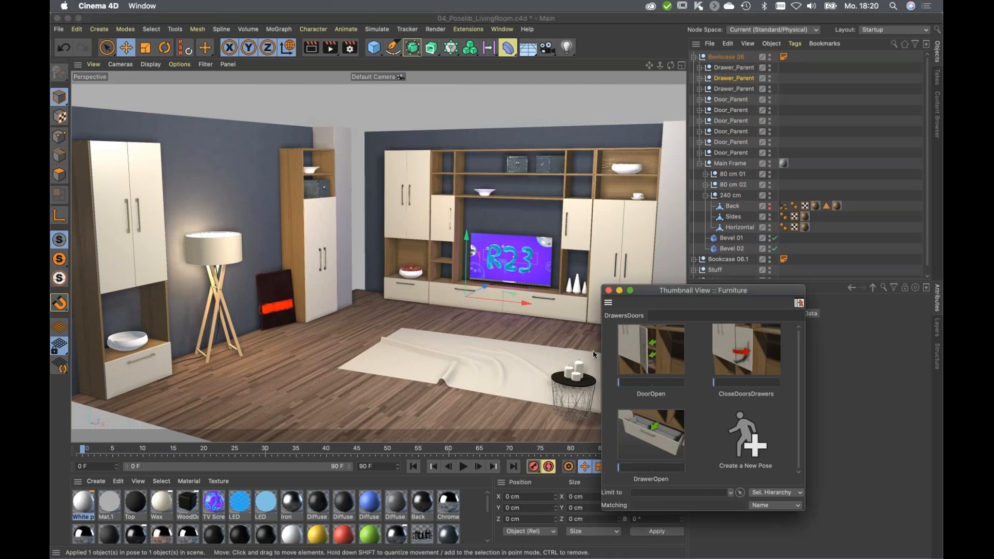
# Move the Furniture thumbnail window aside, search the Content Browser for "media", and load Media Wall Unit 01 into the room.
pyautogui.moveTo(656, 296); pyautogui.dragTo(646, 315)
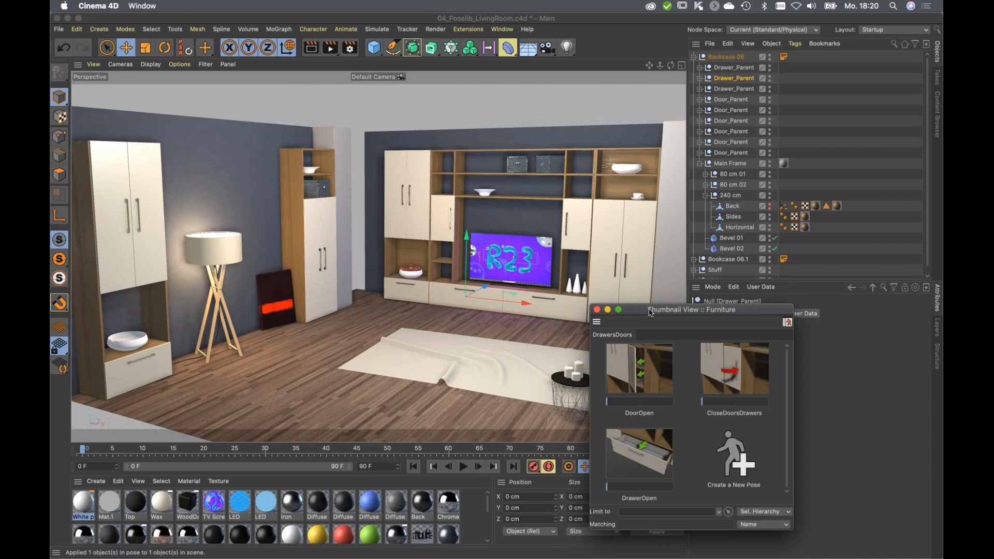
pyautogui.moveTo(650, 313); pyautogui.dragTo(613, 318)
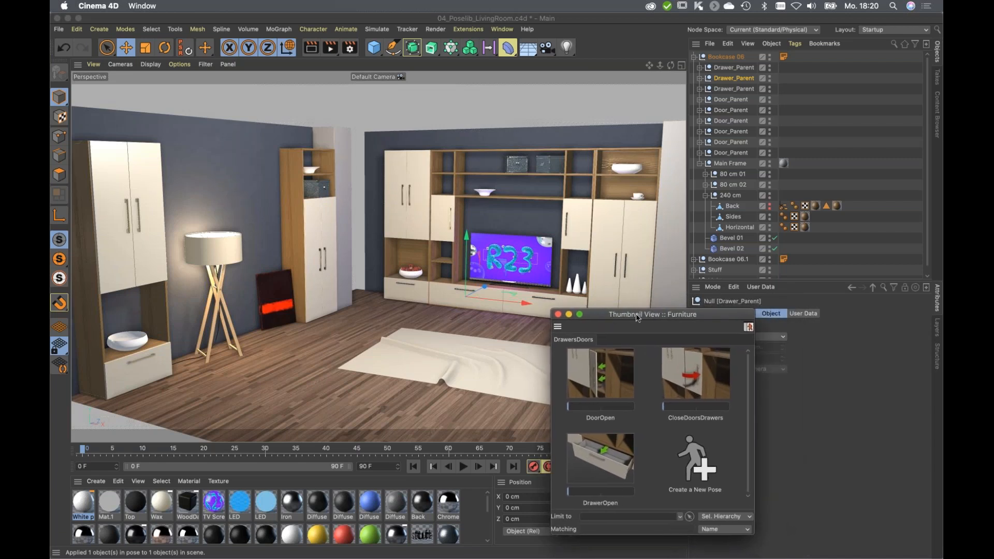
pyautogui.keyDown('alt'); pyautogui.moveTo(502, 286); pyautogui.dragTo(939, 112); pyautogui.keyUp('alt')
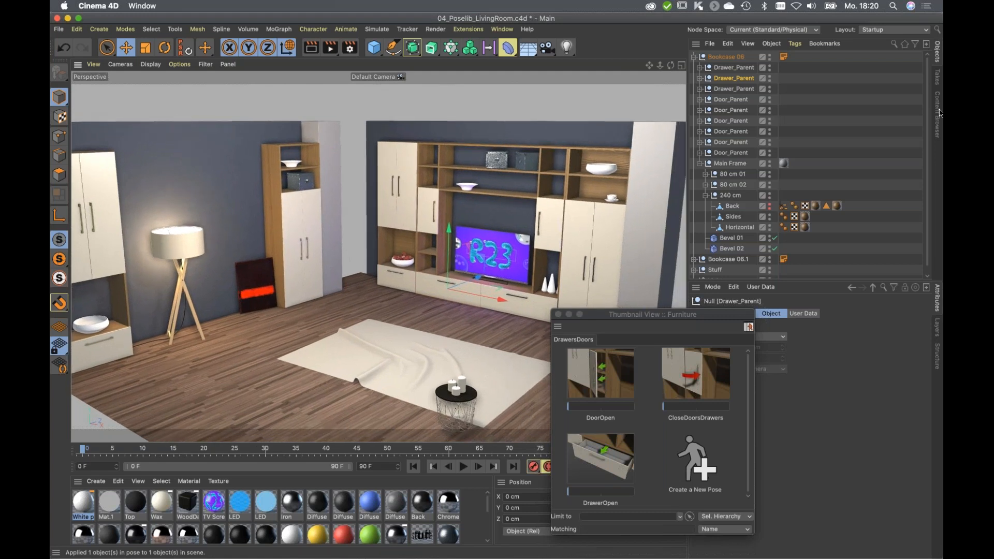
pyautogui.click(937, 110)
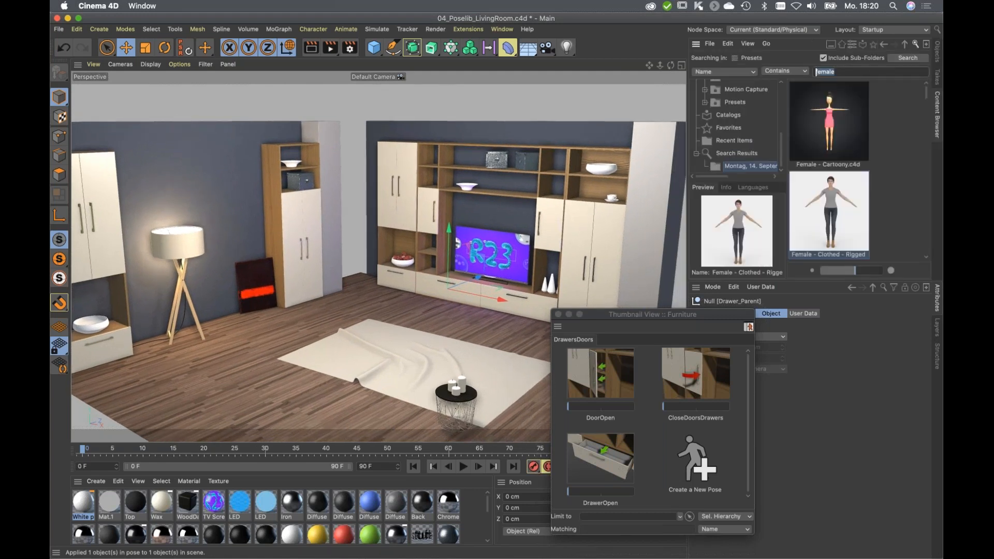
pyautogui.write('ia')
pyautogui.press('Return')
pyautogui.scroll(-2, 858, 210)
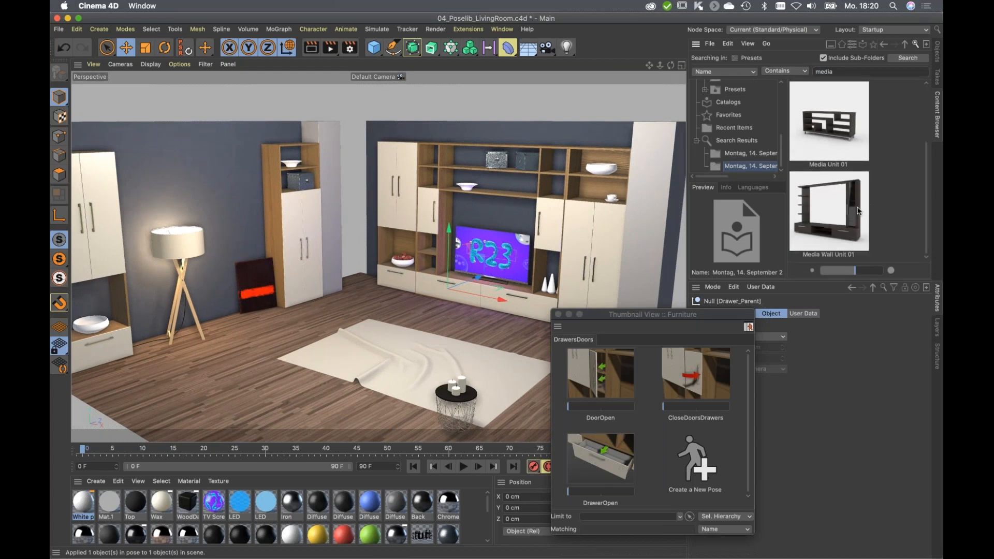
pyautogui.doubleClick(857, 211)
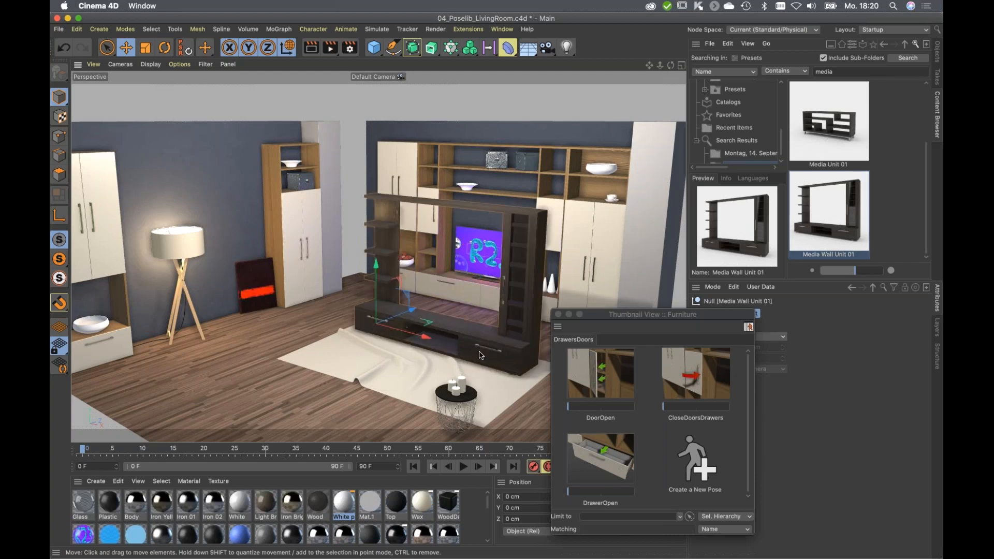
# Try the DoorOpen pose on Media Wall Unit 01, switch the limit to Global, and try DrawerOpen.
pyautogui.keyDown('alt'); pyautogui.moveTo(480, 353); pyautogui.dragTo(470, 352, button='middle'); pyautogui.keyUp('alt')
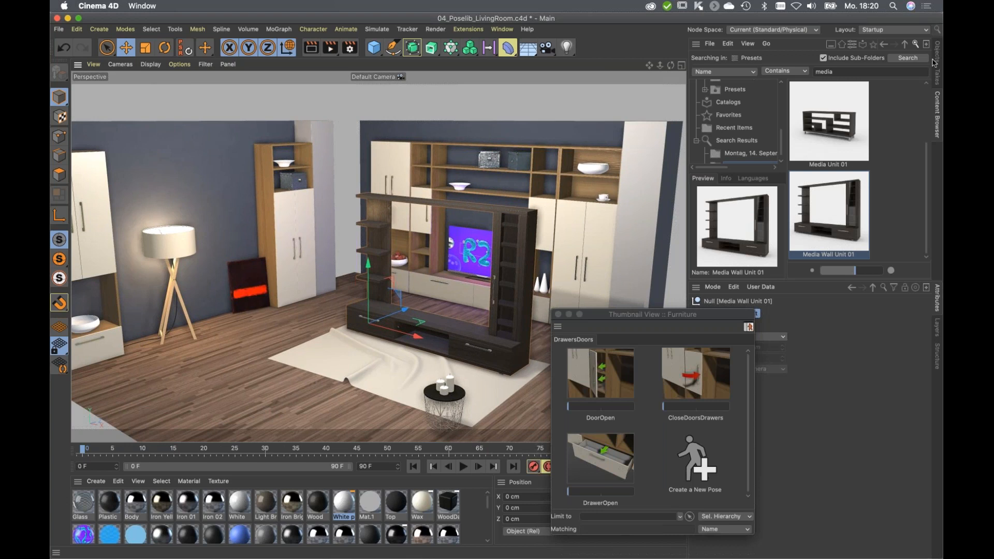
pyautogui.click(935, 59)
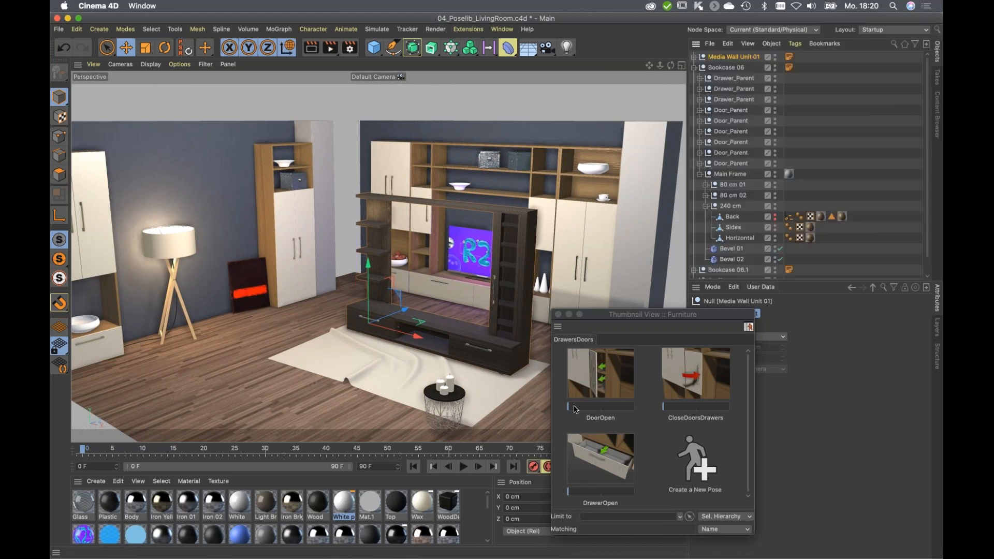
pyautogui.click(590, 408)
pyautogui.click(721, 518)
pyautogui.click(722, 527)
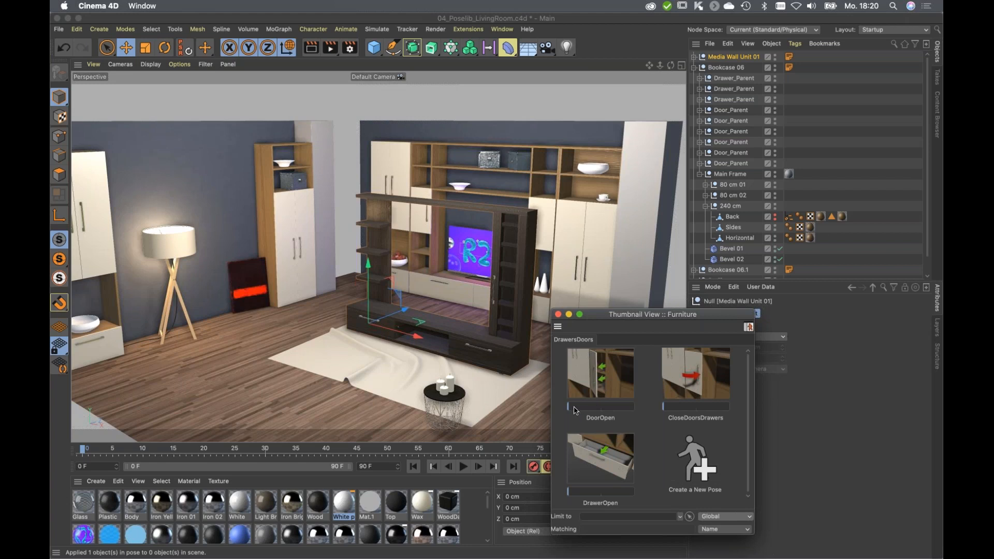
pyautogui.moveTo(586, 493)
pyautogui.mouseDown()
pyautogui.moveTo(694, 501)
pyautogui.moveTo(575, 489)
pyautogui.mouseUp()
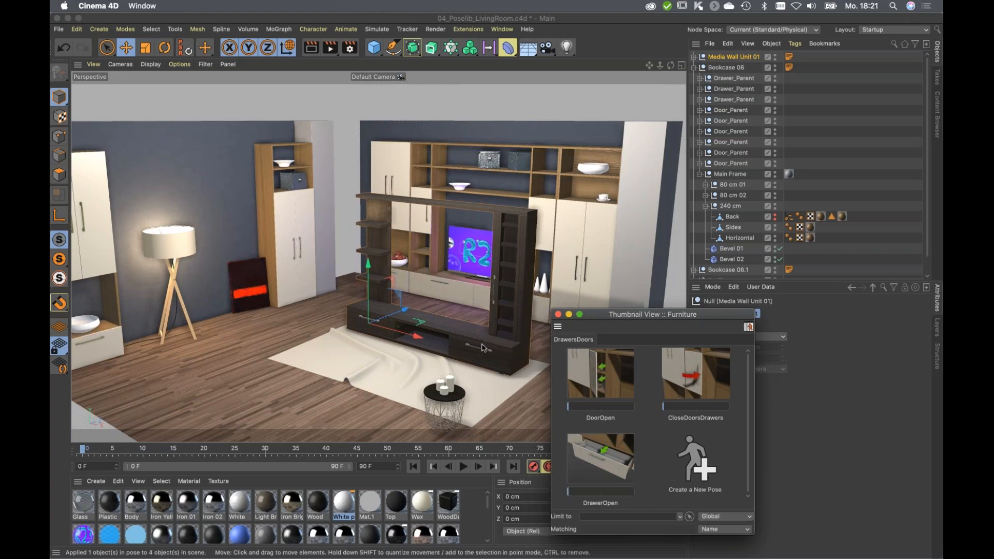
# Expand Media Wall Unit 01 in the object hierarchy and delete the first tags on Drawer 02, Drawer 01 and the furniture hinge.
pyautogui.click(694, 68)
pyautogui.click(693, 57)
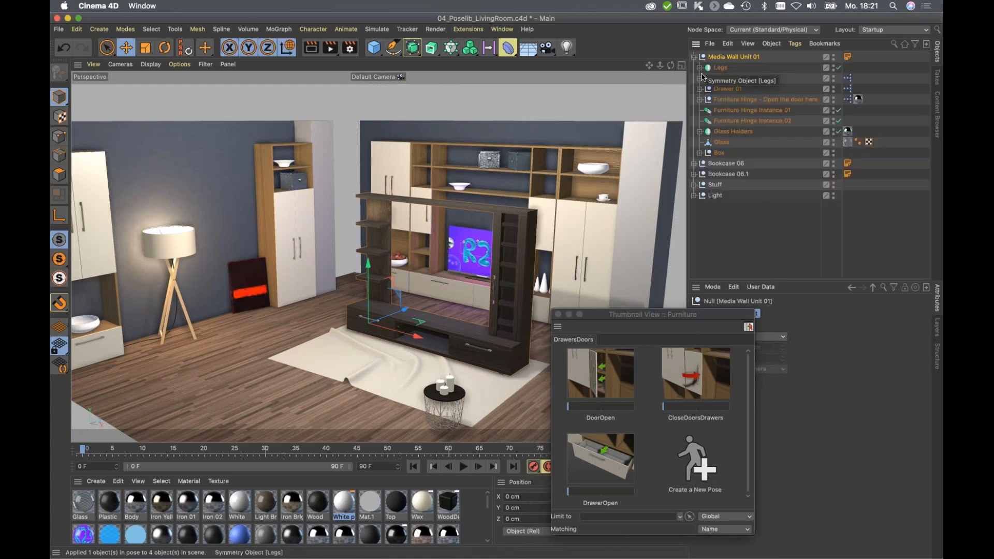
pyautogui.moveTo(850, 71); pyautogui.dragTo(848, 108)
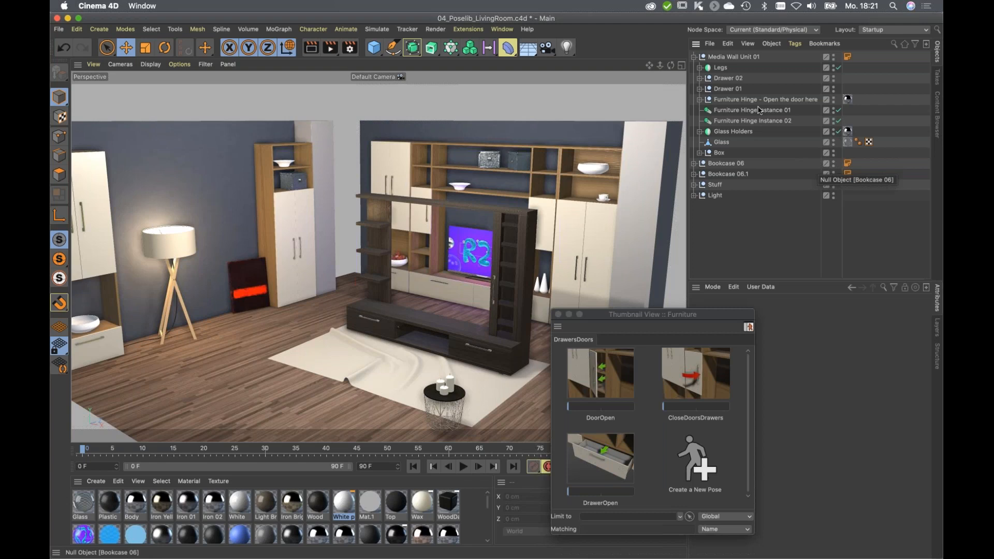
# Rename both Drawer 02 and Drawer 01 in Media Wall Unit 01 as Drawer_Parent.
pyautogui.click(735, 89)
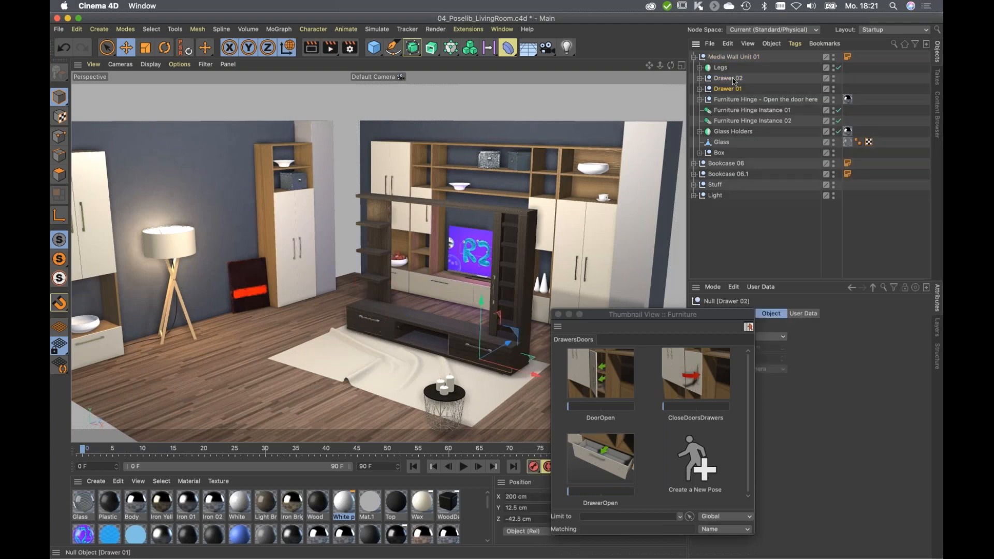
pyautogui.click(736, 79)
pyautogui.doubleClick(735, 79)
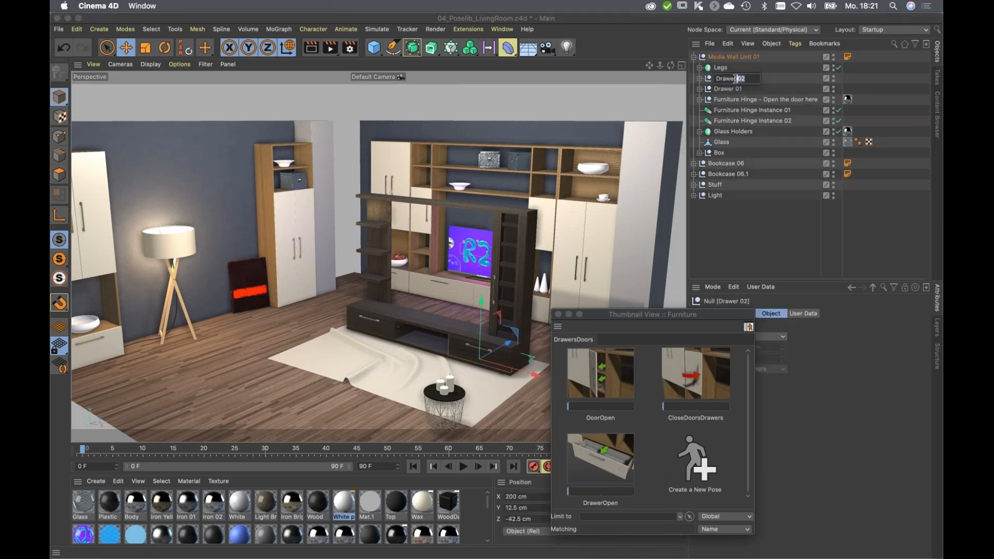
pyautogui.press('BackSpace')
pyautogui.press('BackSpace')
pyautogui.write('_Parent')
pyautogui.moveTo(757, 79); pyautogui.dragTo(696, 79)
pyautogui.press('cmd+c')
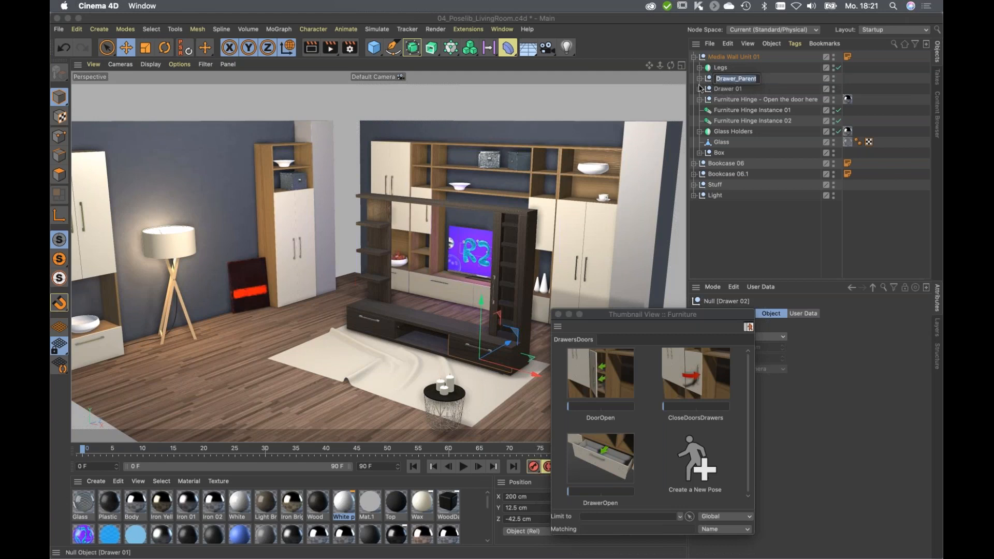
pyautogui.doubleClick(733, 89)
pyautogui.press('cmd+v')
pyautogui.press('Return')
# Freeze all transformations of the two Drawer_Parent nulls in Media Wall Unit 01, and preview the DrawerOpen pose.
pyautogui.moveTo(658, 314); pyautogui.dragTo(206, 306)
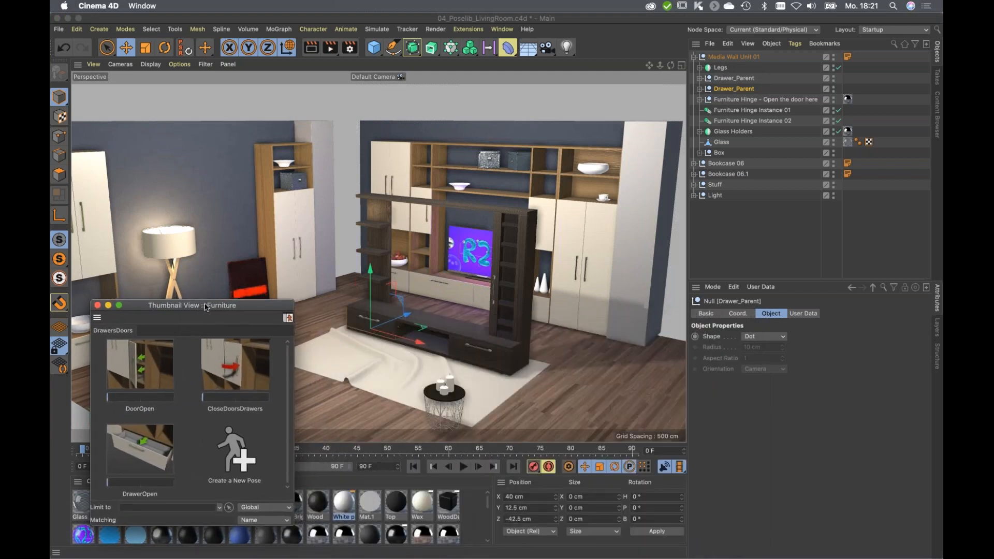
pyautogui.keyDown('shift'); pyautogui.click(742, 81); pyautogui.keyUp('shift')
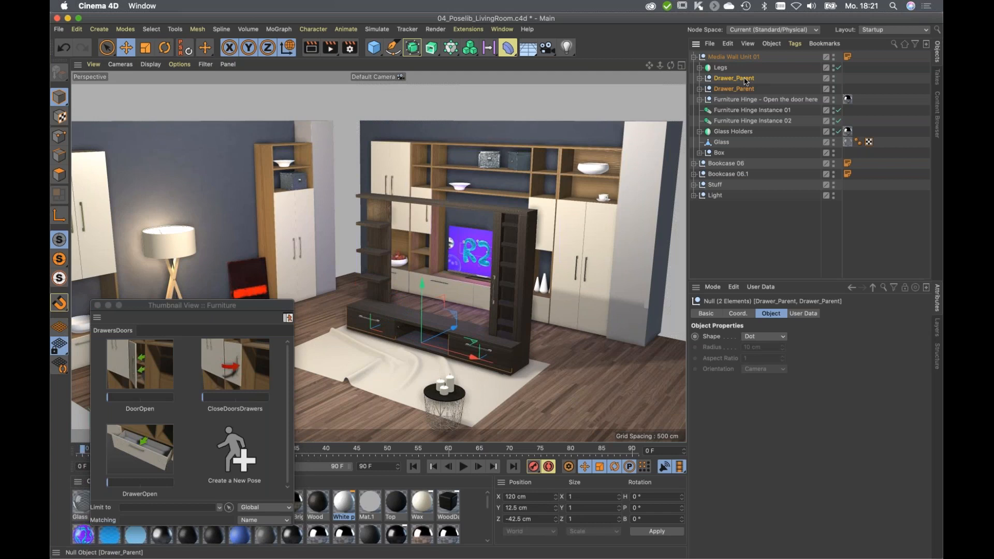
pyautogui.click(739, 314)
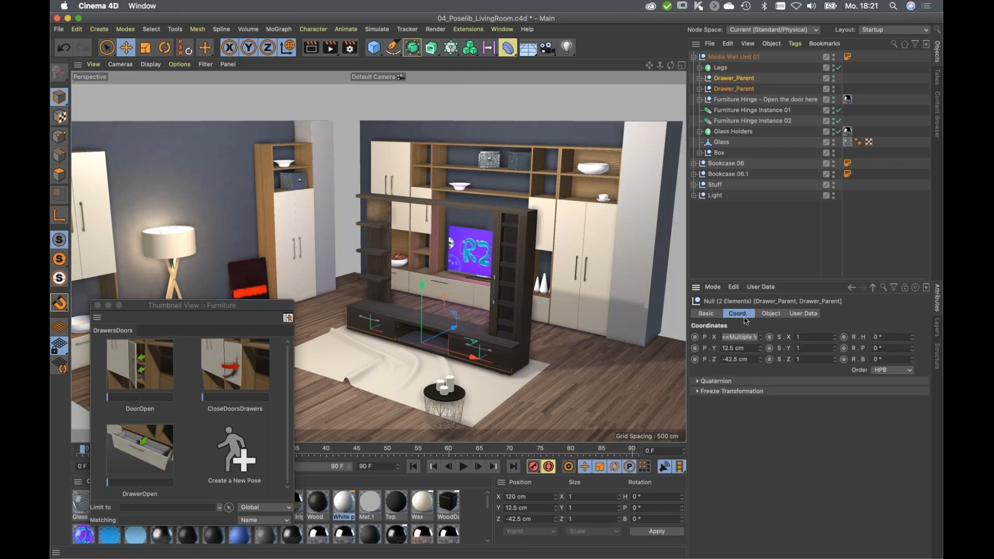
pyautogui.click(698, 392)
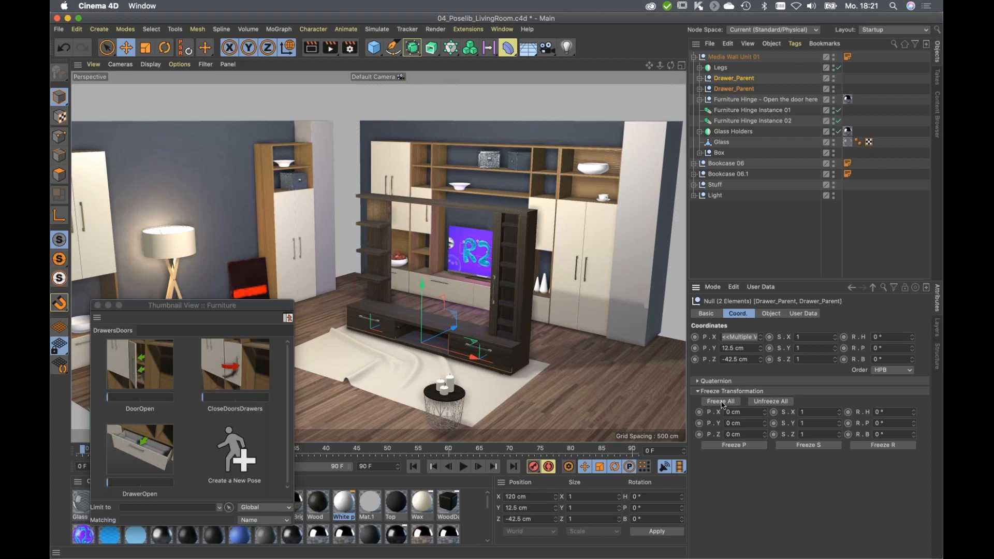
pyautogui.click(720, 402)
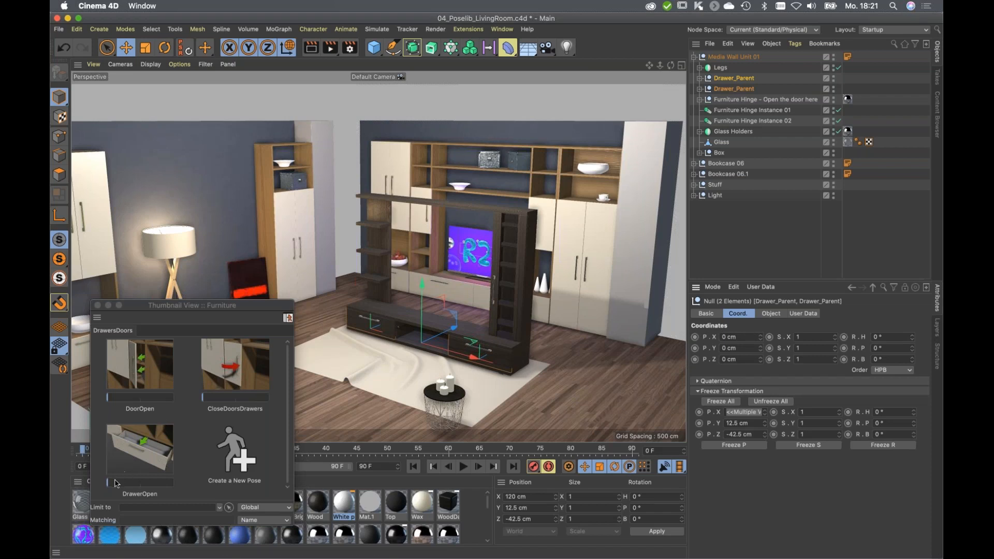
pyautogui.moveTo(125, 484); pyautogui.dragTo(50, 481)
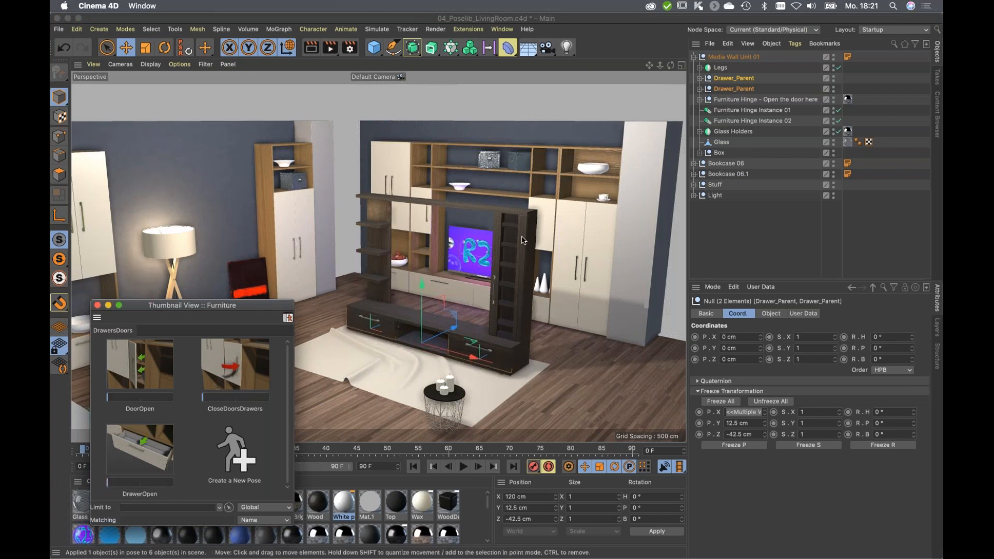
# Rename the Door null inside the Box group of Media Wall Unit 01 as Door_Parent.
pyautogui.click(700, 153)
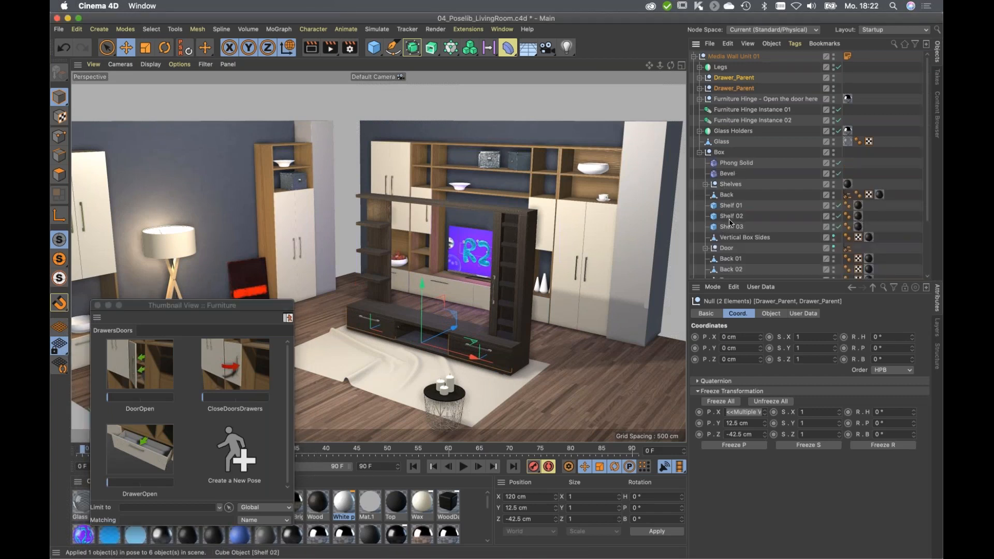
pyautogui.scroll(-3, 745, 221)
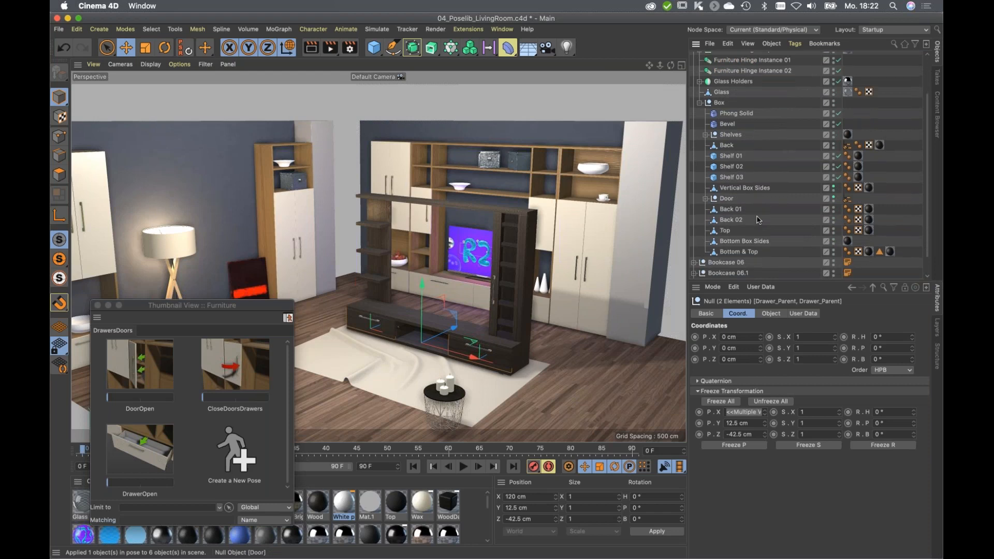
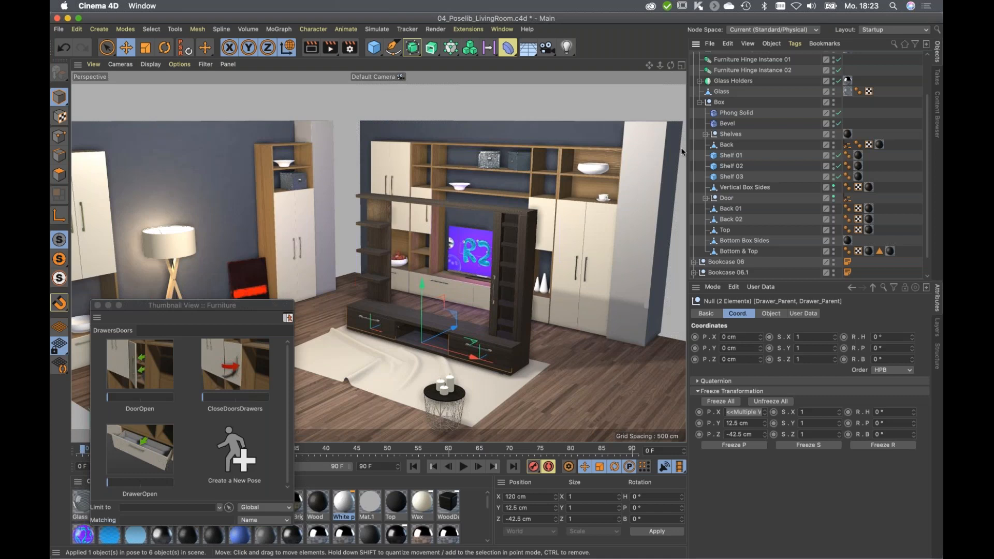
pyautogui.click(728, 199)
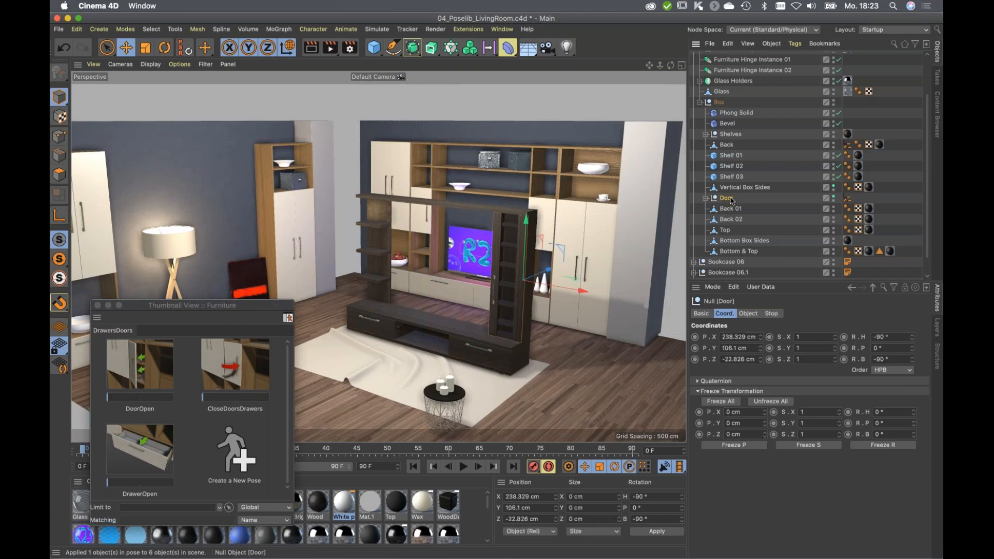
pyautogui.doubleClick(727, 199)
pyautogui.write('_Pa')
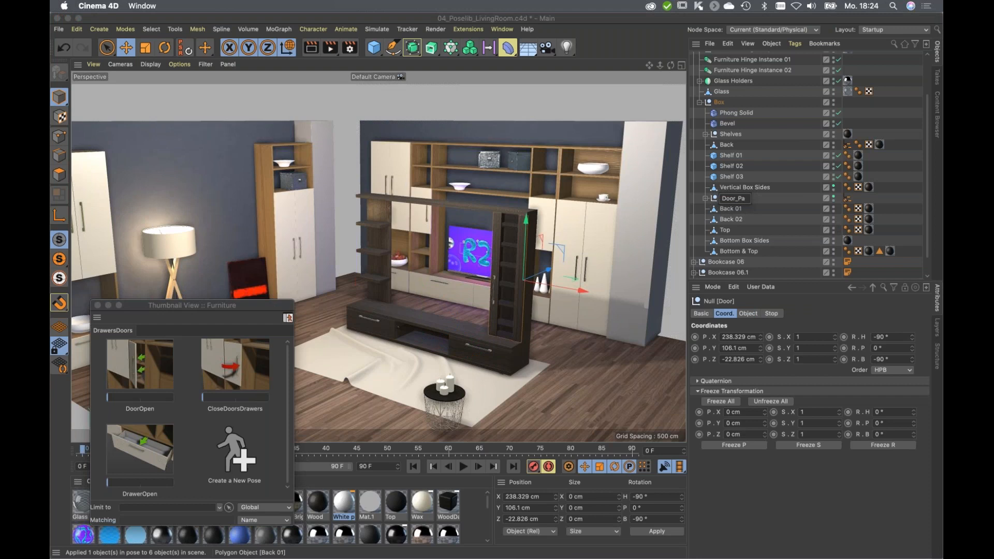
pyautogui.write('rent')
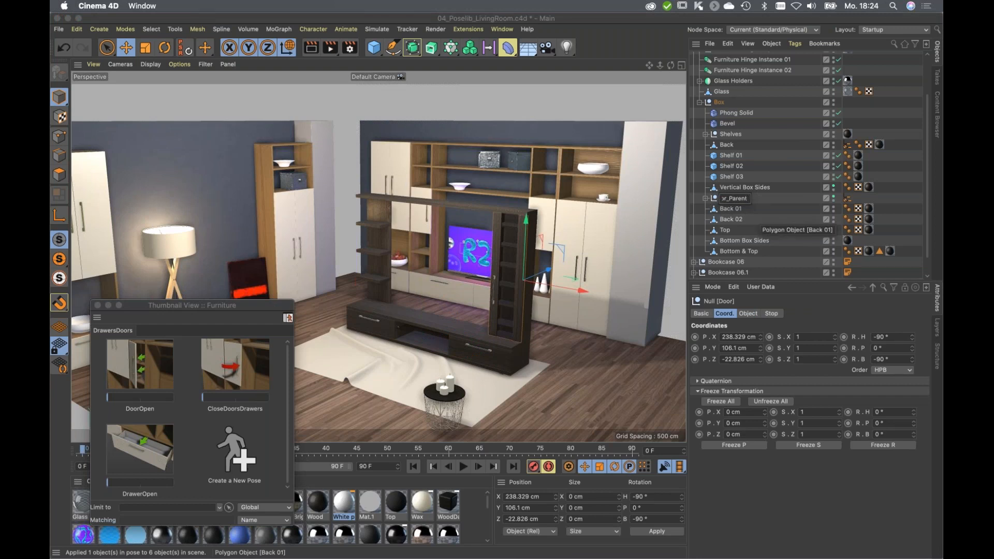
pyautogui.press('Return')
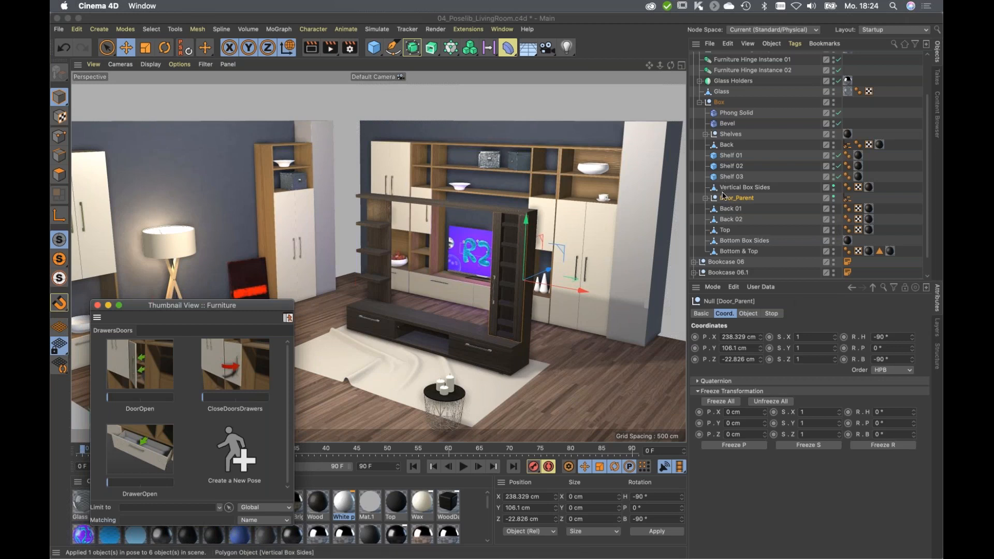
# Freeze all transformations of the Door_Parent null, preview the DoorOpen pose, and close the Furniture pose thumbnails.
pyautogui.click(727, 402)
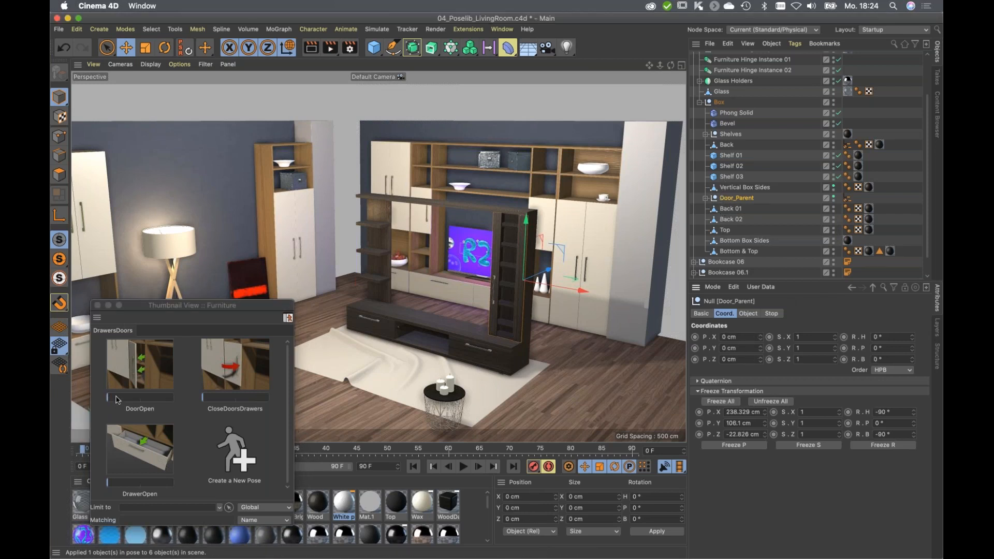
pyautogui.moveTo(117, 397)
pyautogui.mouseDown()
pyautogui.moveTo(153, 407)
pyautogui.moveTo(108, 398)
pyautogui.mouseUp()
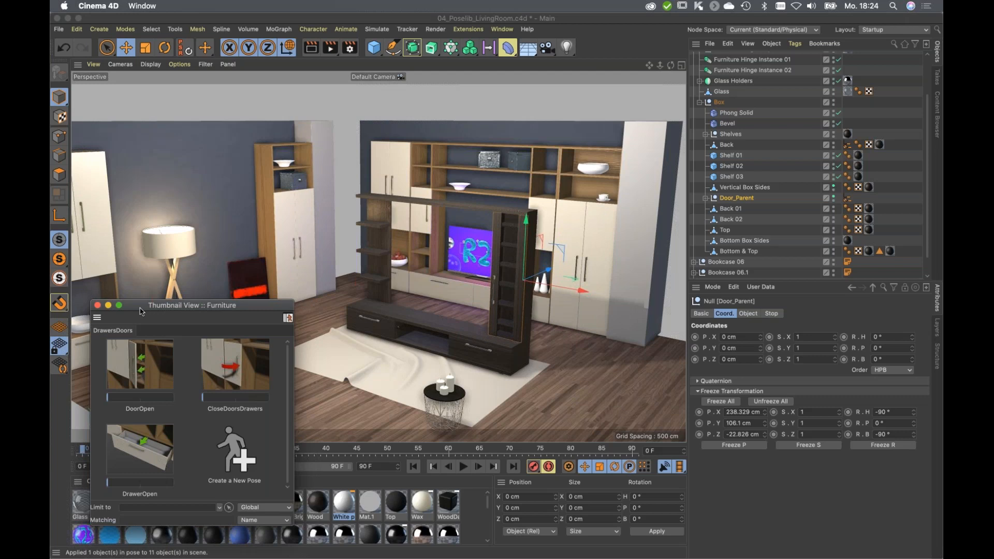
pyautogui.moveTo(140, 311); pyautogui.dragTo(156, 251)
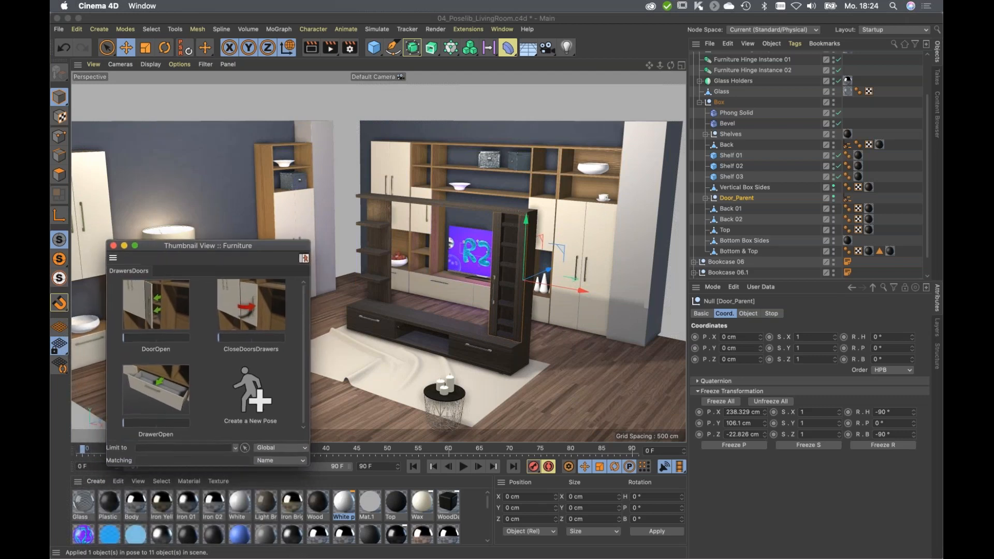
pyautogui.click(113, 245)
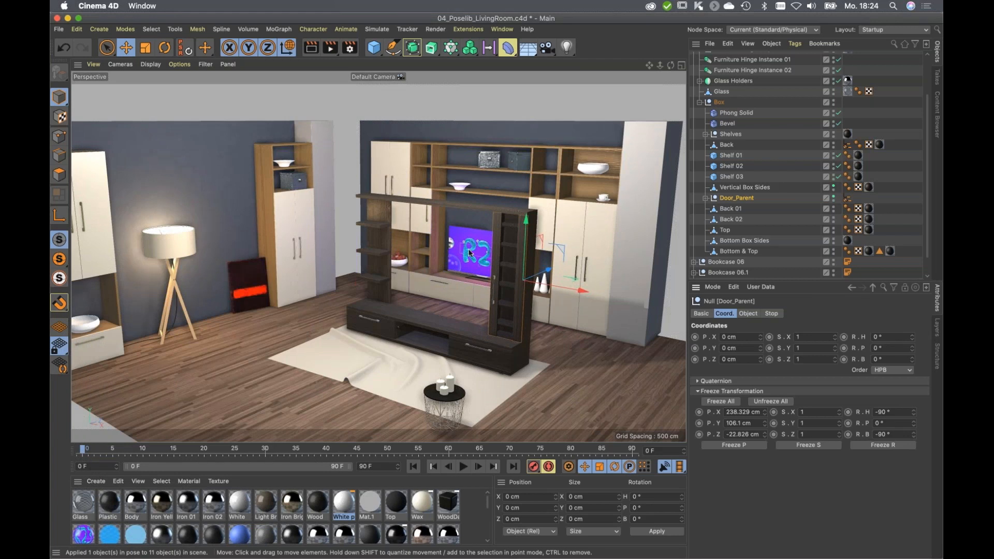
# Switch to the open project 05_Retargeting.c4d.
pyautogui.press('v')
pyautogui.moveTo(446, 280)
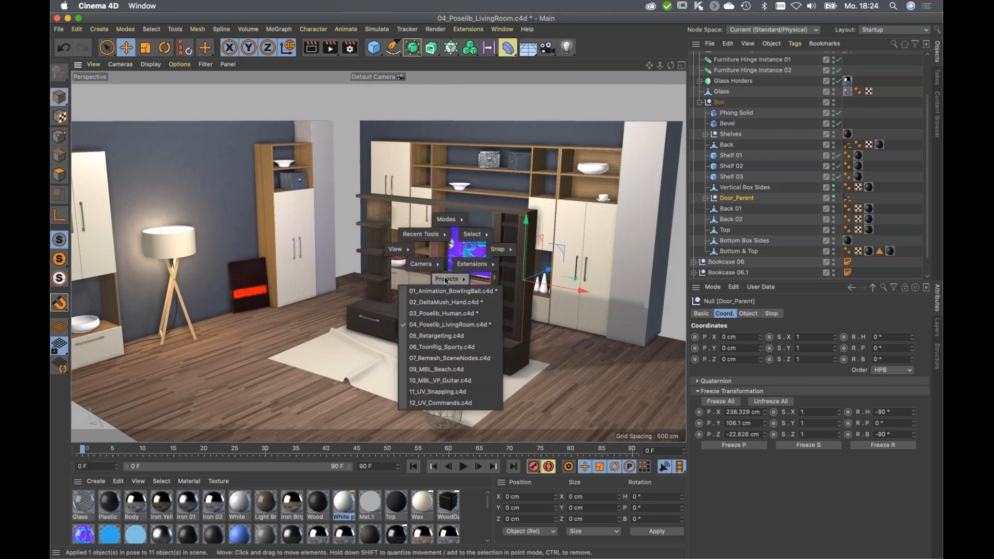
pyautogui.click(443, 337)
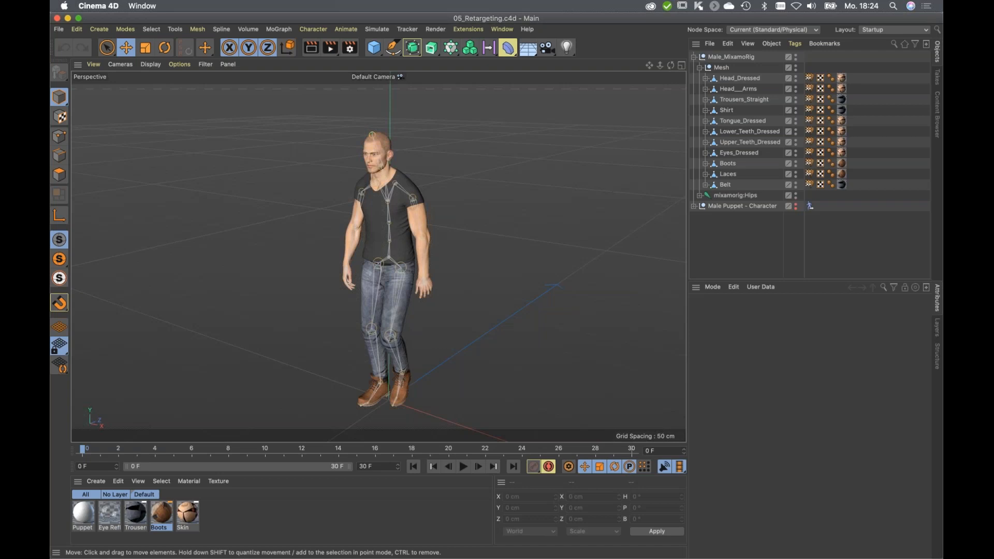
# Open the Pose Library Browser, view the OK pose of HandL in JP_Database, and close the browser.
pyautogui.click(314, 29)
pyautogui.moveTo(324, 46)
pyautogui.click(424, 50)
pyautogui.moveTo(494, 45); pyautogui.dragTo(269, 105)
pyautogui.click(243, 166)
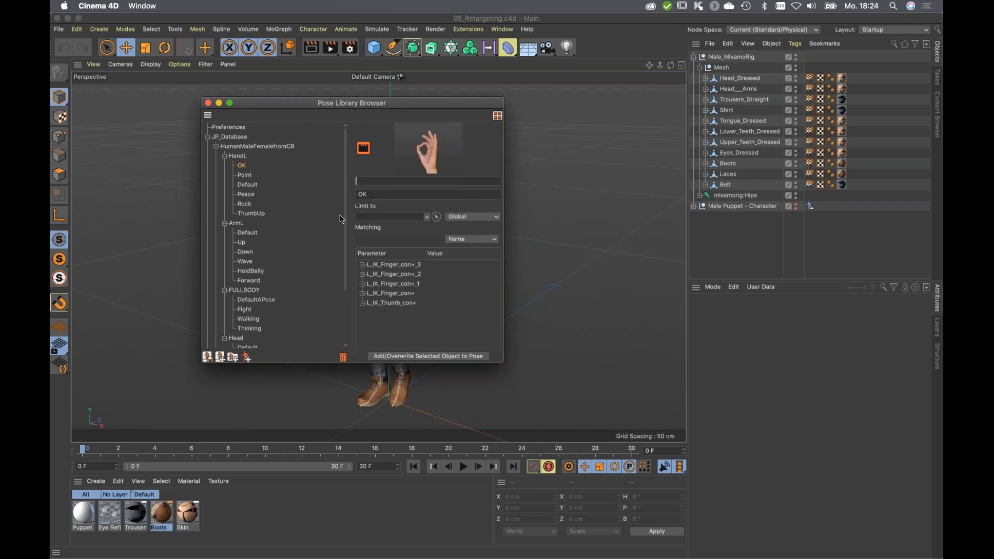
pyautogui.moveTo(427, 105); pyautogui.dragTo(362, 124)
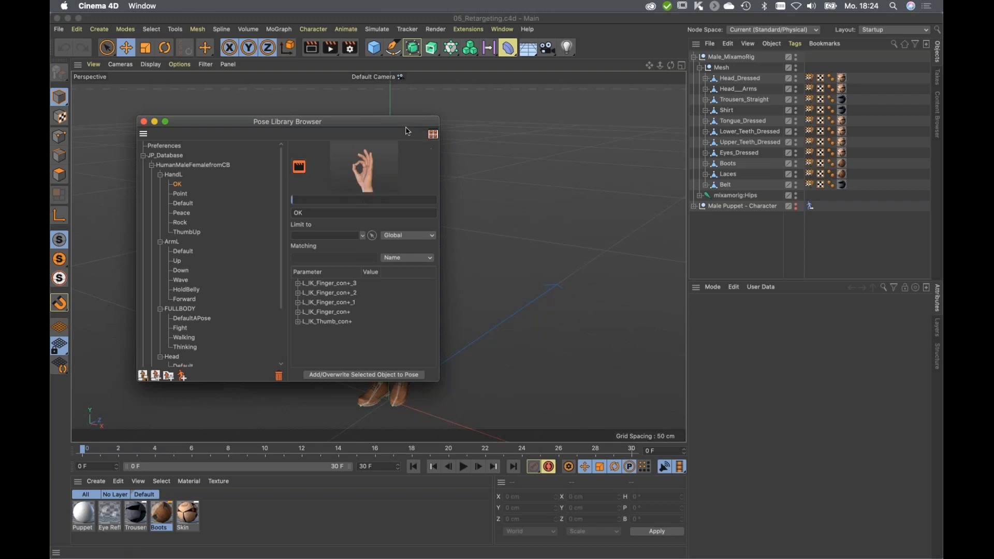
pyautogui.moveTo(382, 123); pyautogui.dragTo(322, 159)
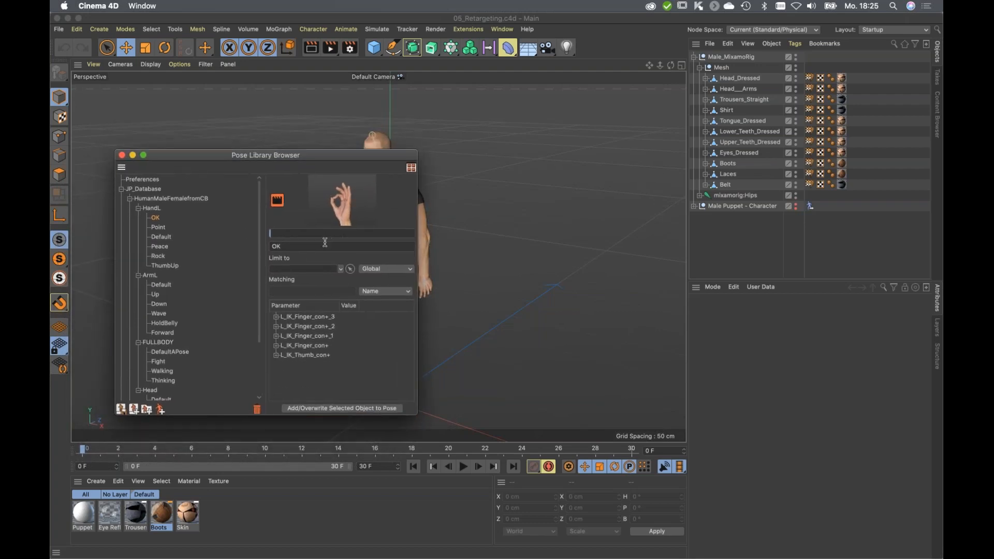
pyautogui.moveTo(311, 168); pyautogui.dragTo(319, 202)
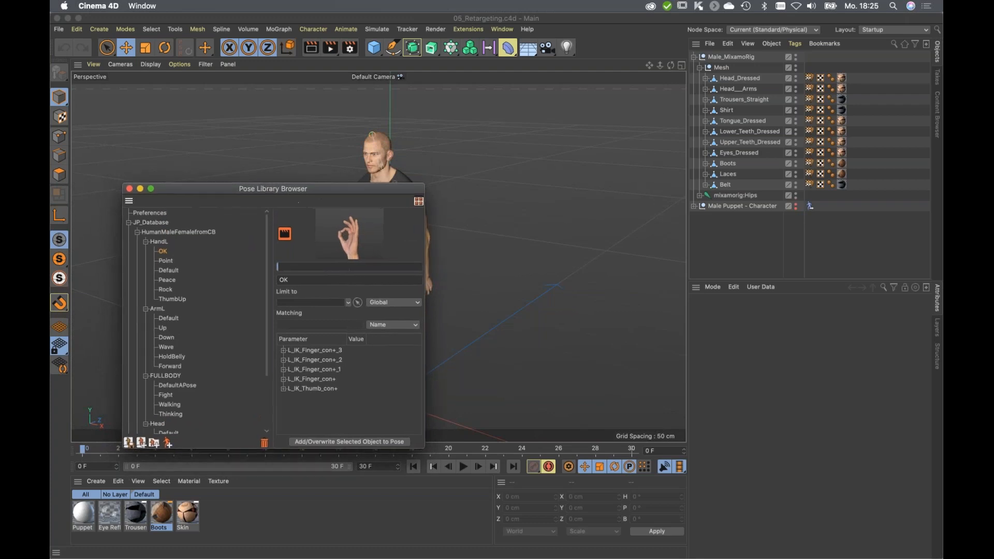
pyautogui.click(130, 189)
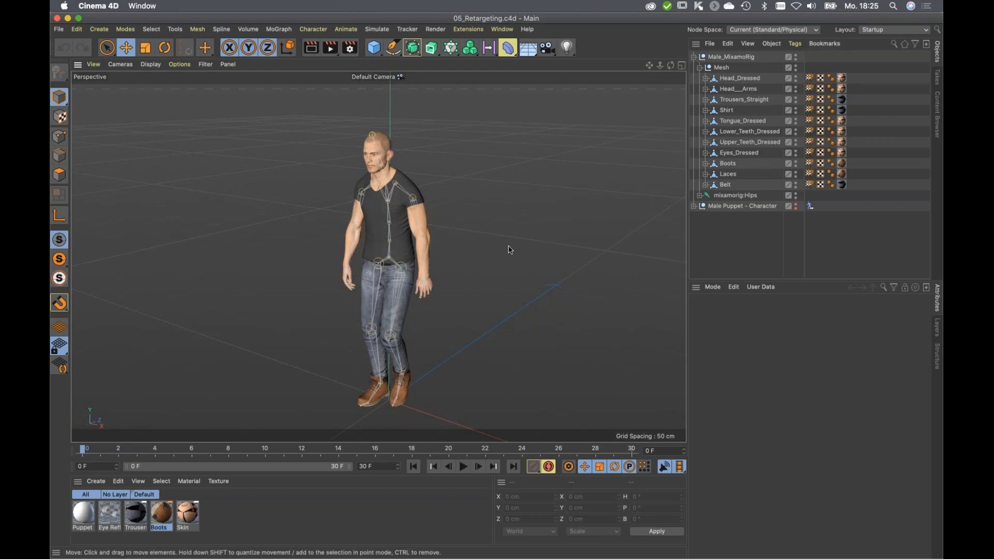
# Play the Male_MixamoRig animation, compare the character with the hidden Male Puppet by toggling their visibility, and return to frame 0.
pyautogui.click(463, 467)
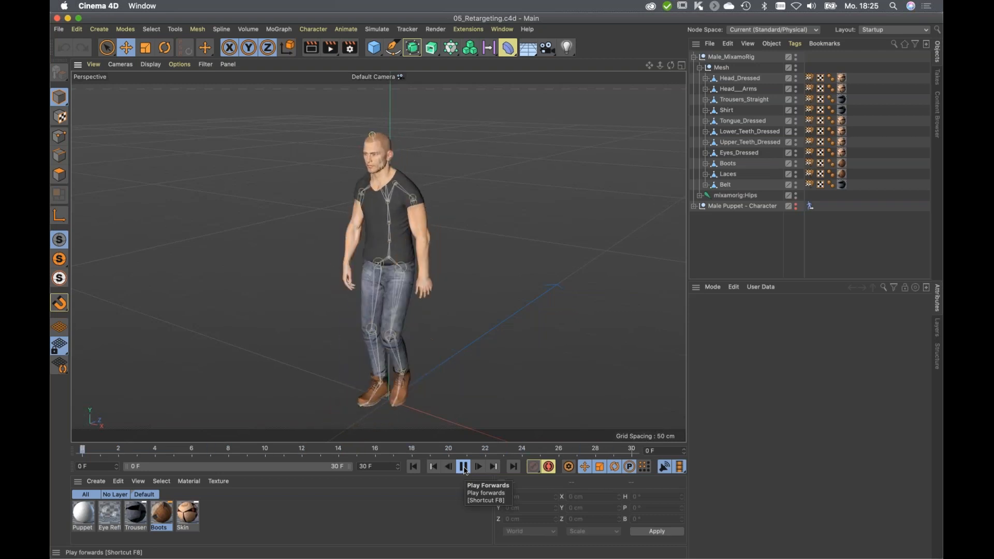
pyautogui.click(463, 467)
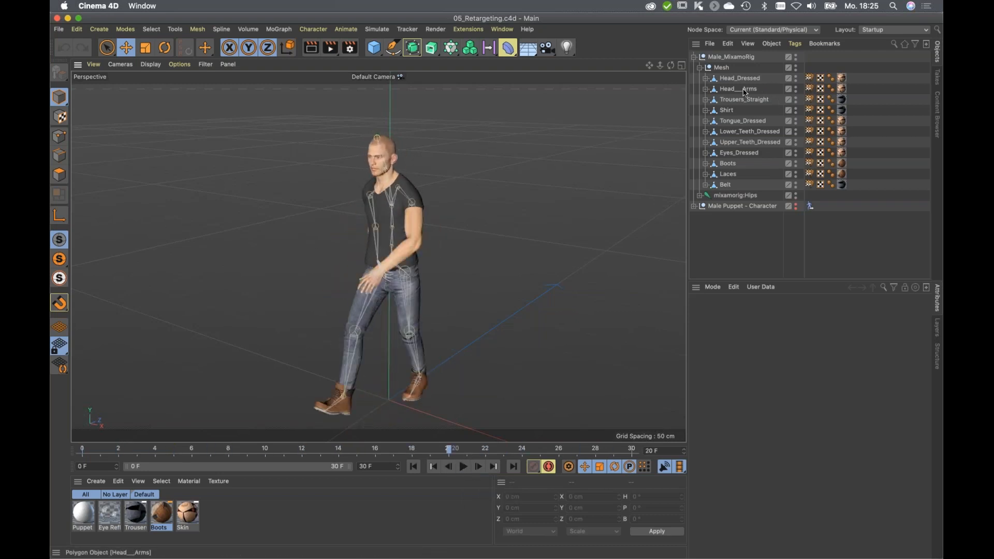
pyautogui.click(796, 207)
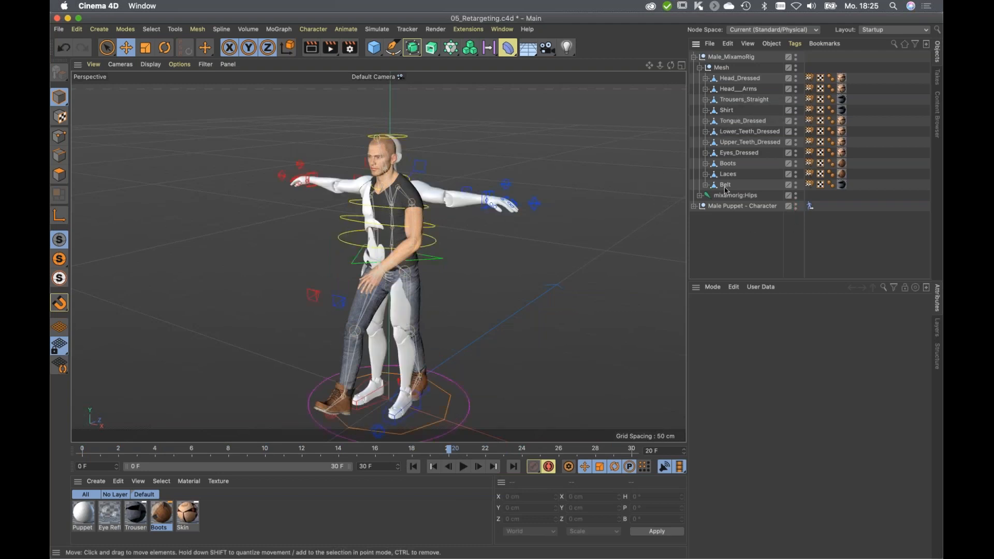
pyautogui.click(795, 55)
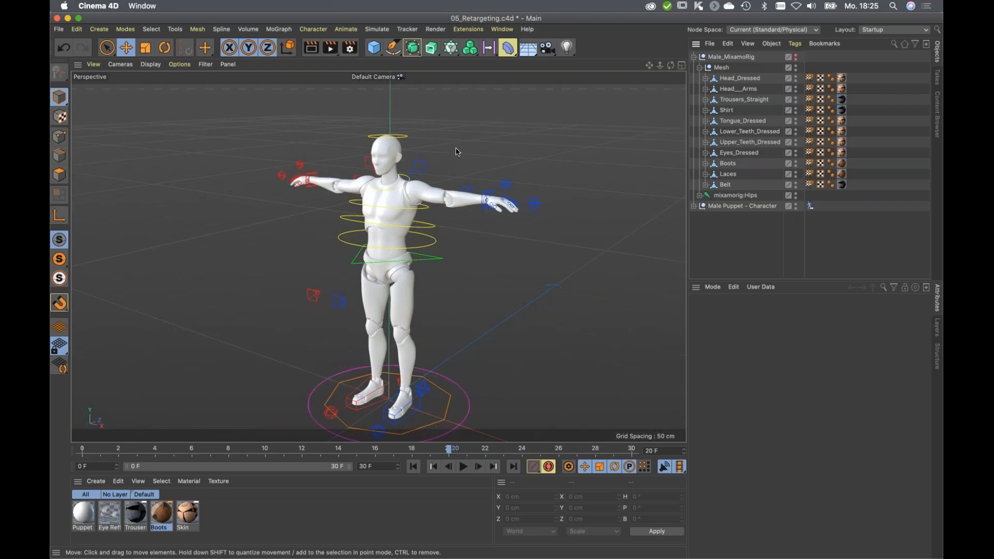
pyautogui.click(796, 56)
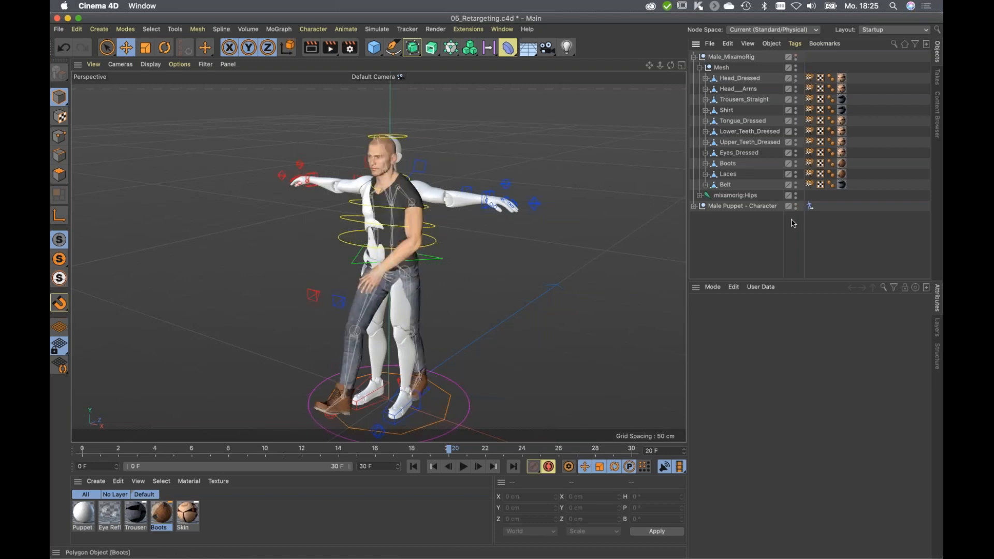
pyautogui.click(795, 205)
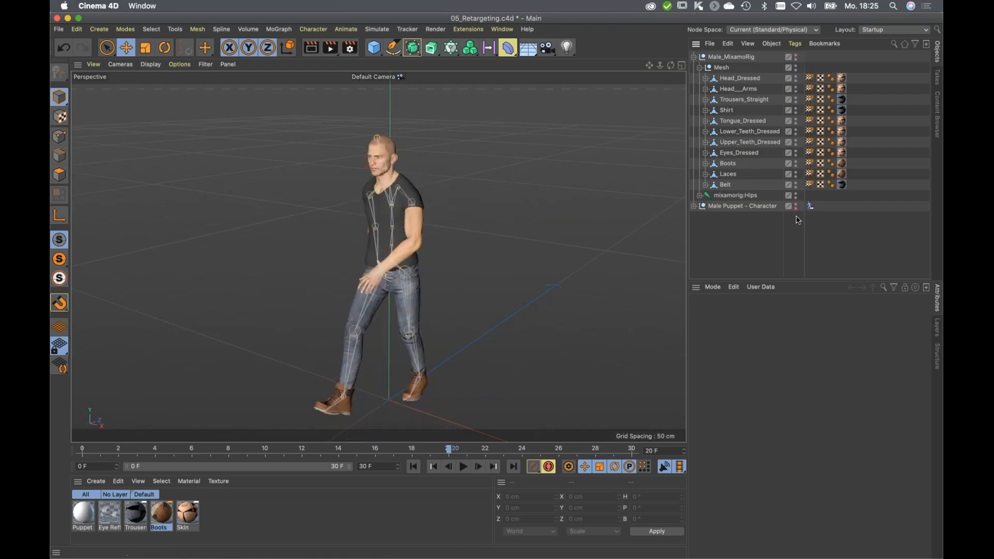
pyautogui.click(413, 467)
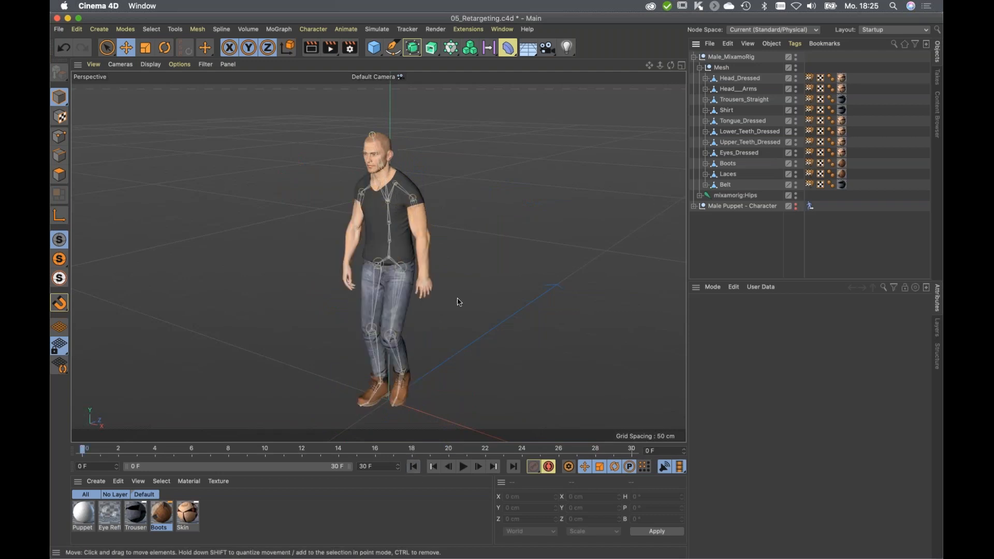
# Reset the bind pose for the Weight tags of all the Male_MixamoRig meshes together.
pyautogui.moveTo(816, 63); pyautogui.dragTo(806, 195)
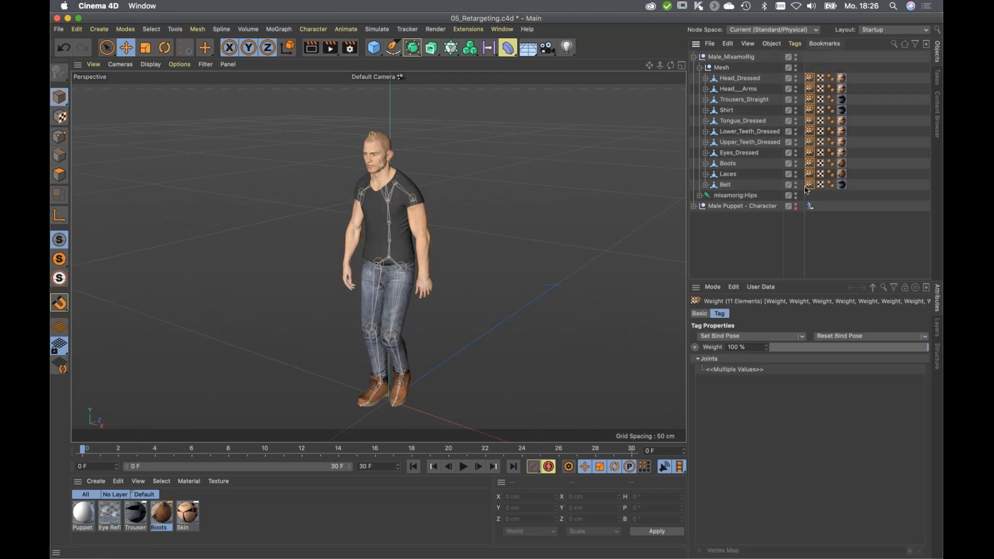
pyautogui.click(830, 338)
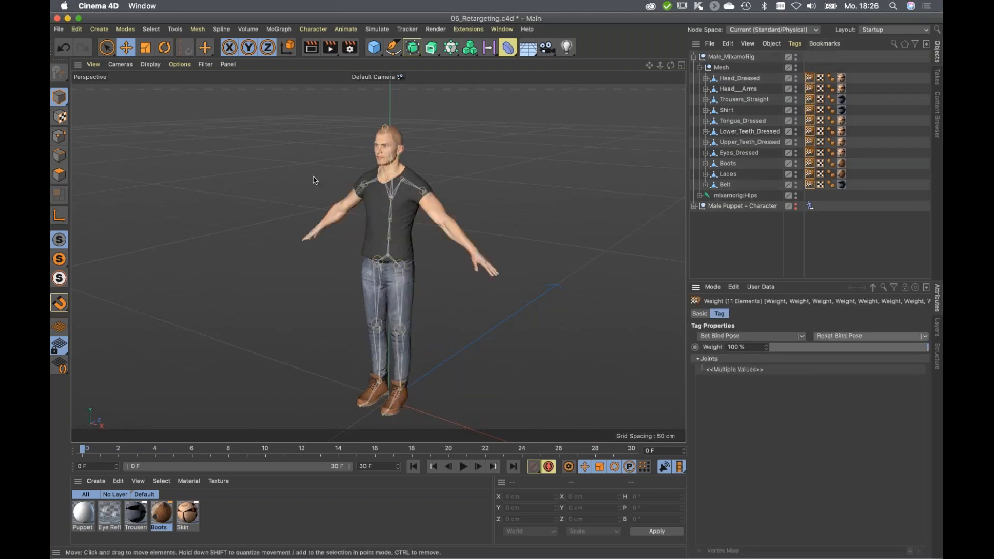
pyautogui.moveTo(408, 265)
pyautogui.keyDown('alt'); pyautogui.mouseDown()
pyautogui.moveTo(435, 253)
pyautogui.moveTo(412, 277)
pyautogui.mouseUp(); pyautogui.keyUp('alt')
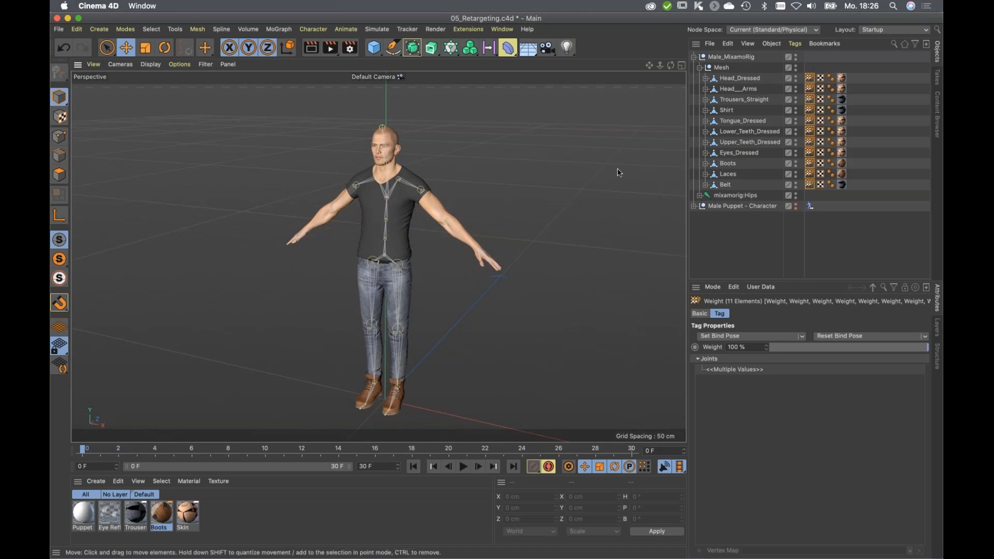
# Add a Character Definition rigging tag to the Male_MixamoRig null.
pyautogui.rightClick(729, 58)
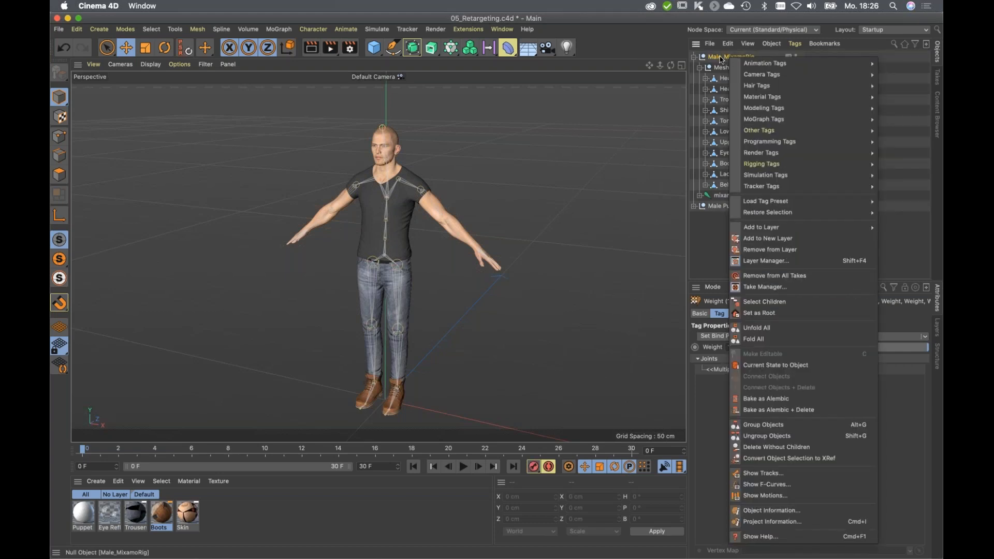
pyautogui.moveTo(744, 61)
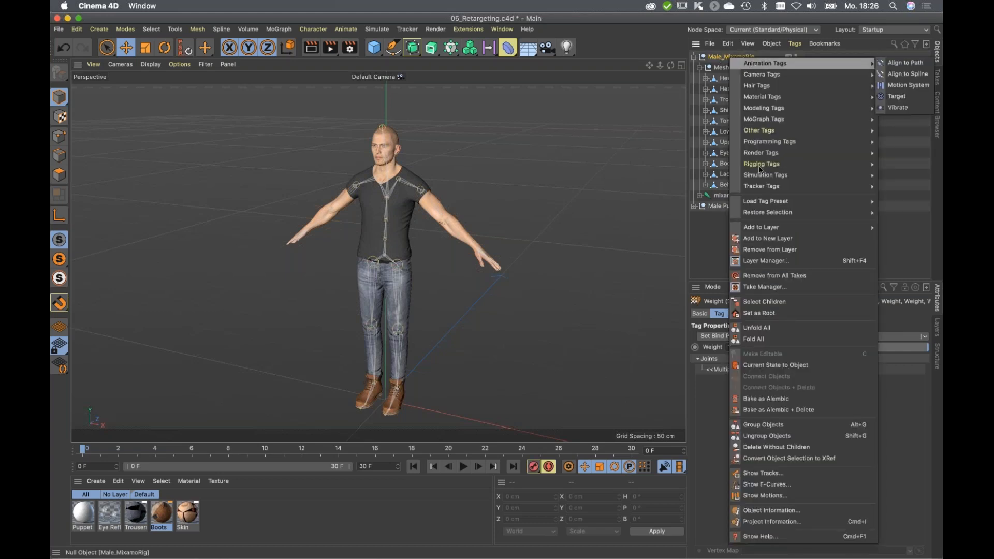
pyautogui.moveTo(759, 169)
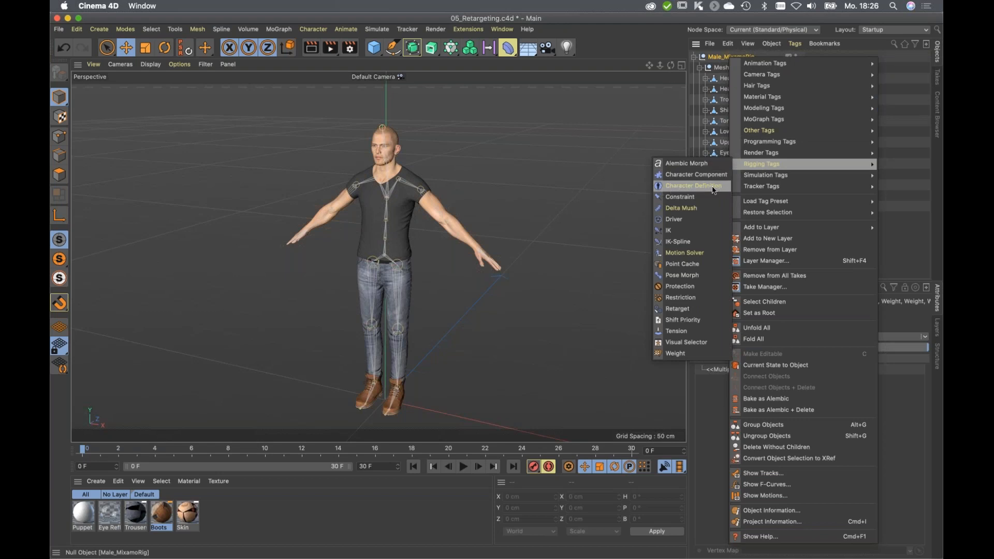
pyautogui.click(714, 190)
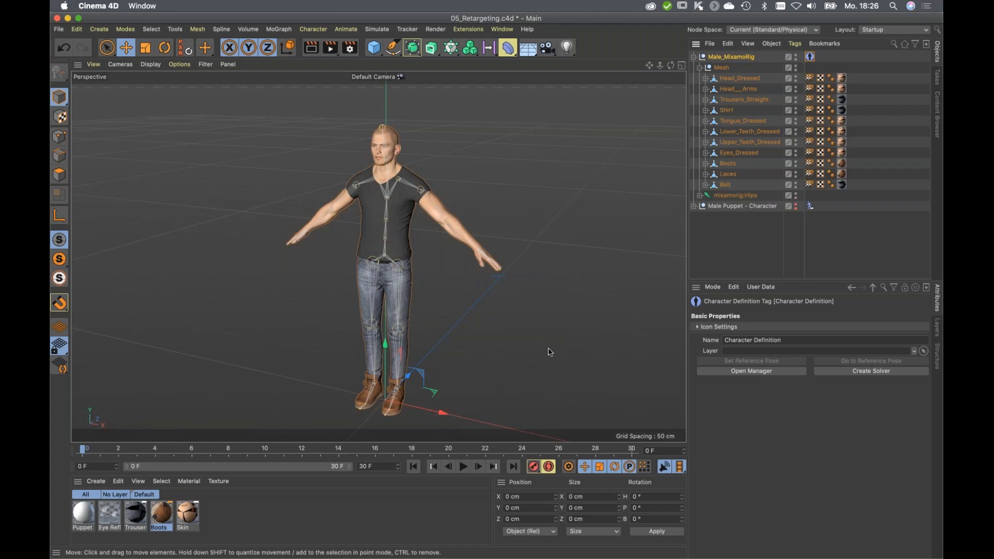
# Open the Character Definition manager and examine the search strings of the Torso body parts Hips, Spine, Neck and Head.
pyautogui.click(750, 371)
pyautogui.moveTo(557, 89); pyautogui.dragTo(503, 120)
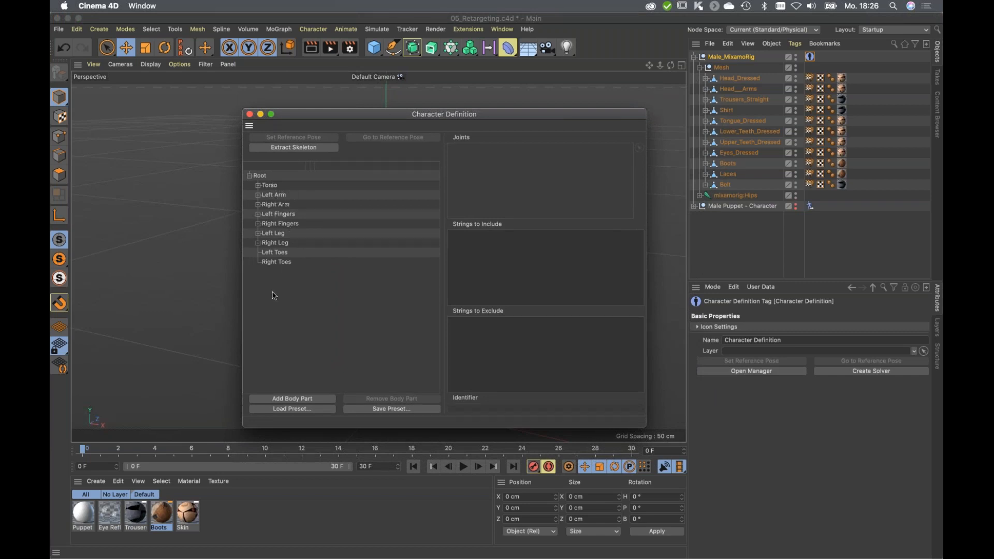
pyautogui.click(258, 186)
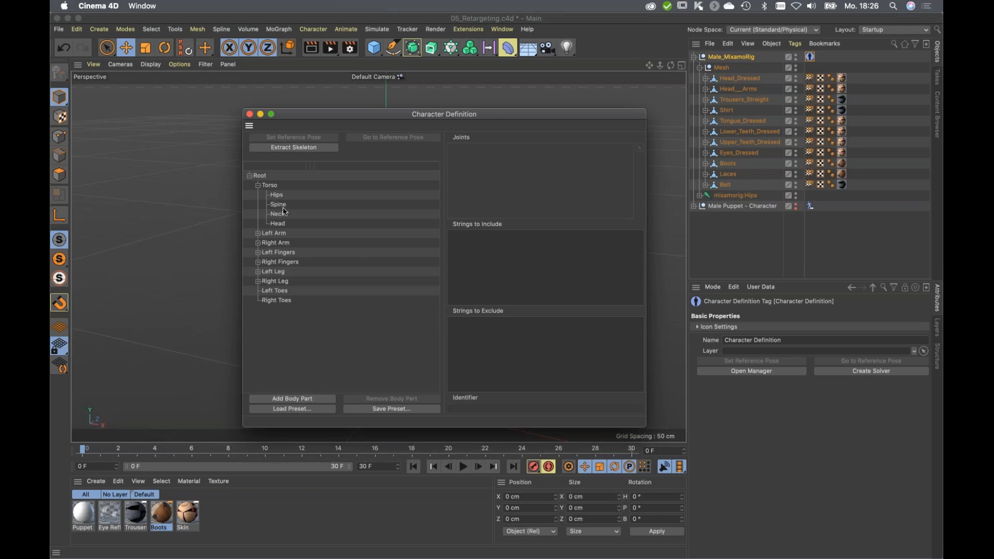
pyautogui.click(278, 214)
pyautogui.click(278, 223)
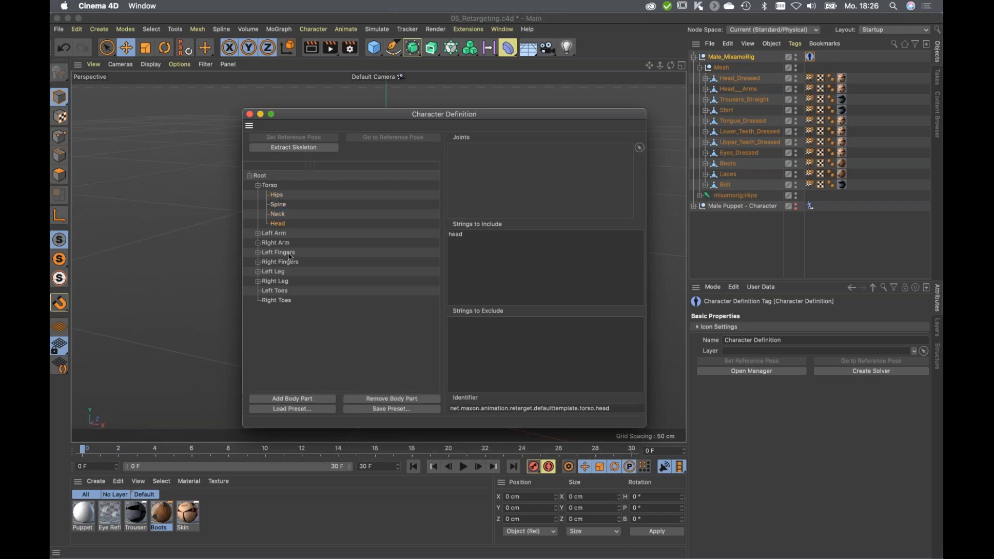
pyautogui.click(278, 196)
pyautogui.click(280, 205)
pyautogui.click(281, 215)
pyautogui.click(283, 224)
# Assign the mixamorig:Hips joint to the Hips body part and extract the skeleton.
pyautogui.click(279, 196)
pyautogui.moveTo(716, 198); pyautogui.dragTo(538, 170)
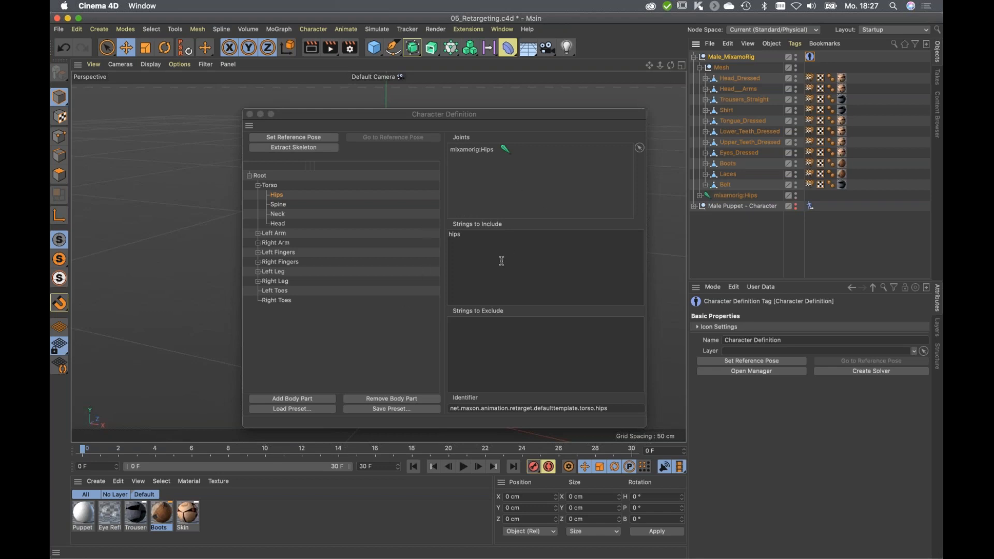
pyautogui.click(305, 149)
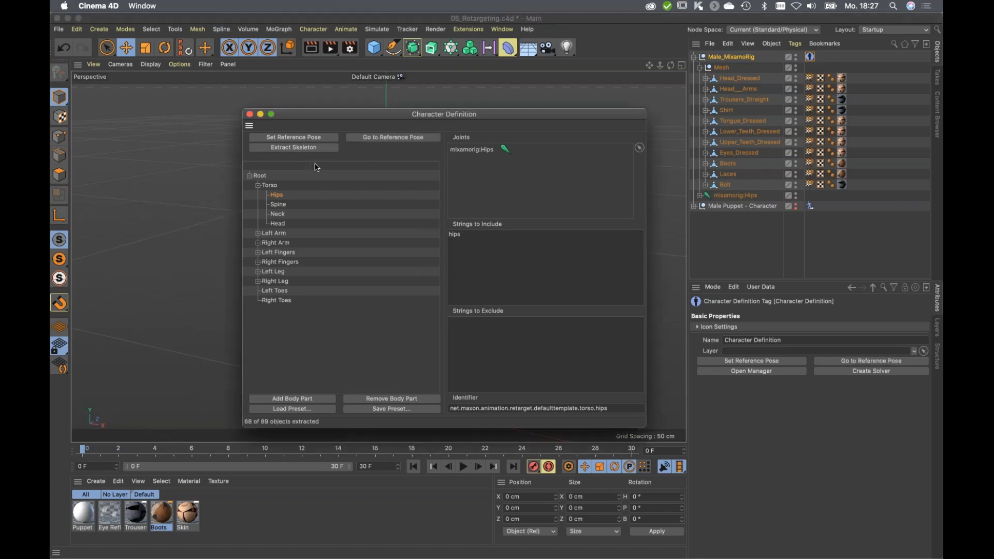
# Check the joints assigned to the Torso and Right Arm body parts in the Character Definition, and collapse both groups.
pyautogui.click(278, 205)
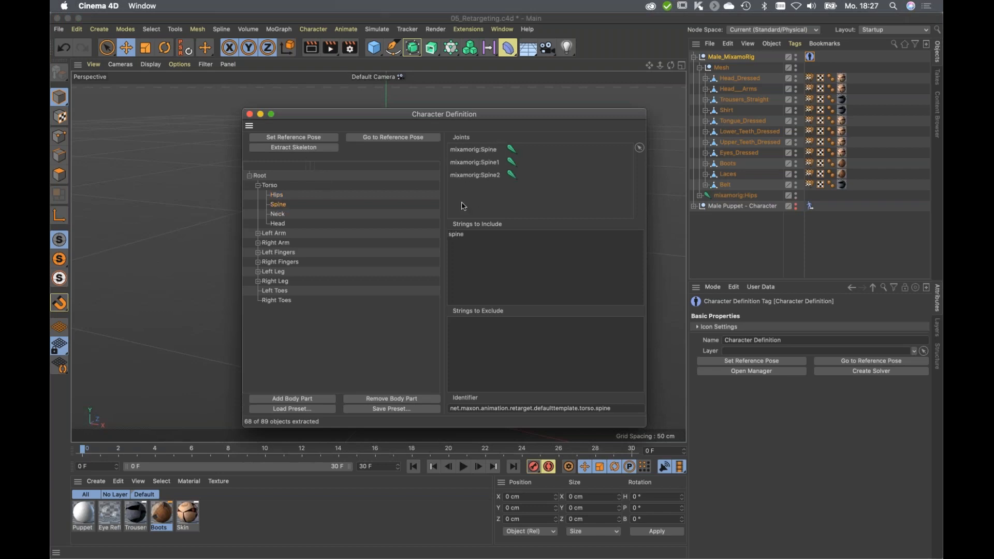
pyautogui.click(279, 214)
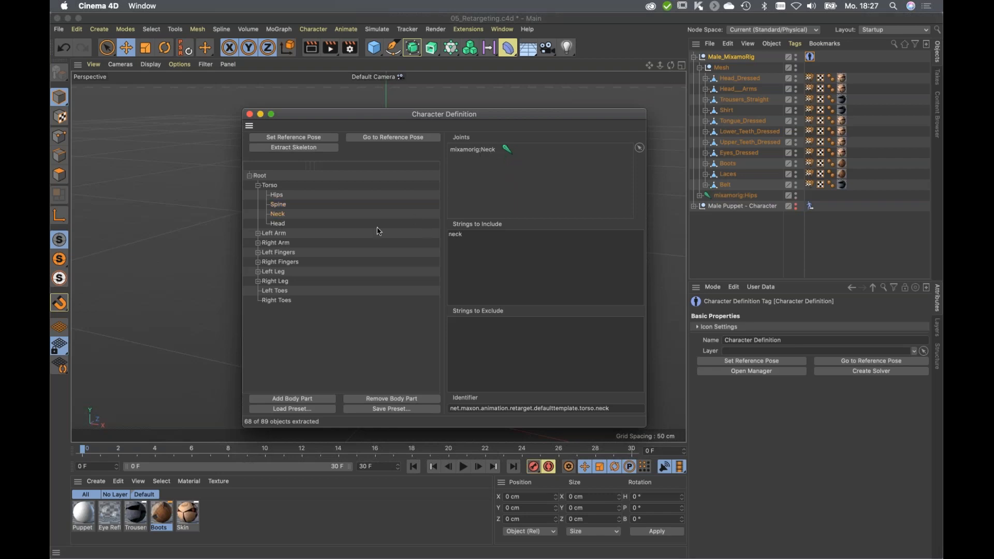
pyautogui.click(258, 243)
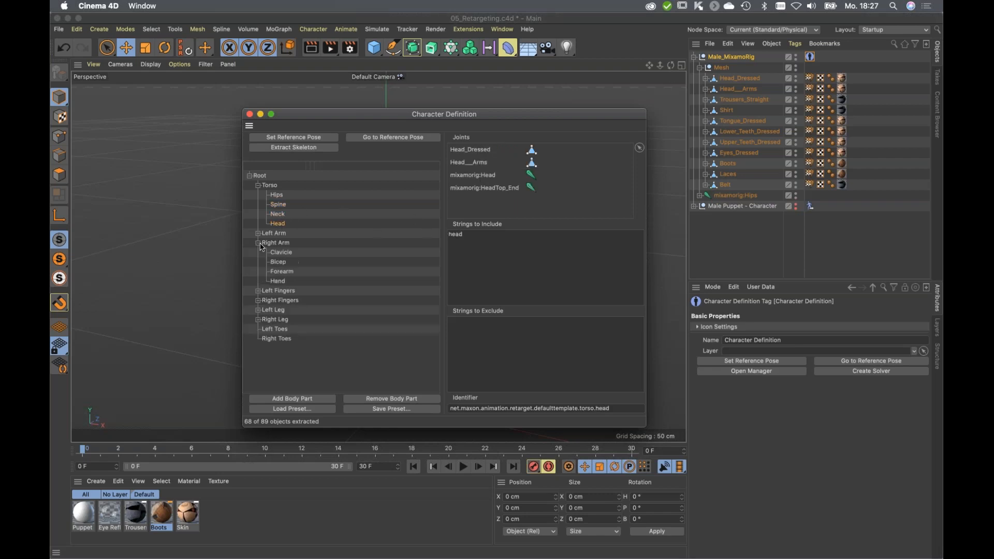
pyautogui.click(279, 262)
pyautogui.click(282, 272)
pyautogui.click(282, 281)
pyautogui.click(258, 243)
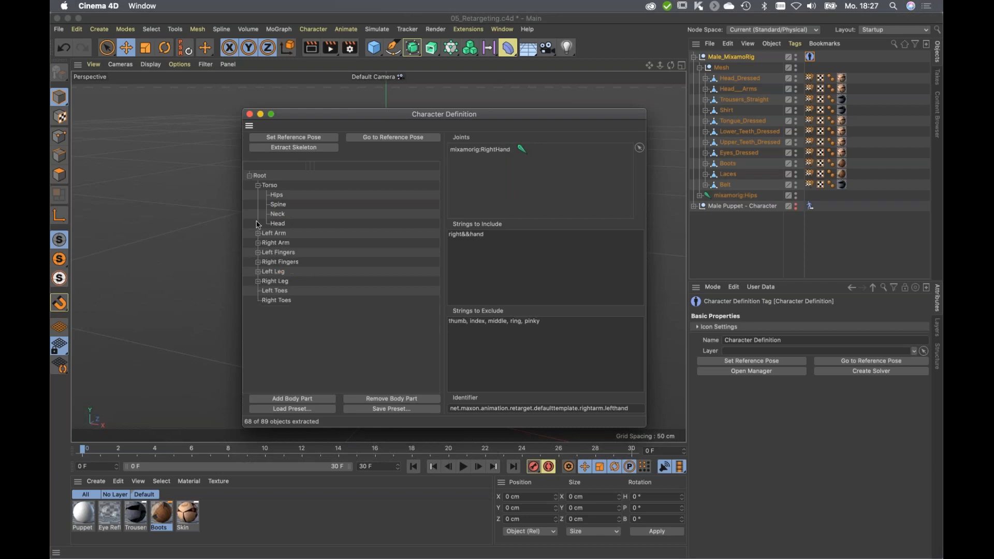
pyautogui.click(258, 186)
pyautogui.moveTo(525, 118); pyautogui.dragTo(556, 196)
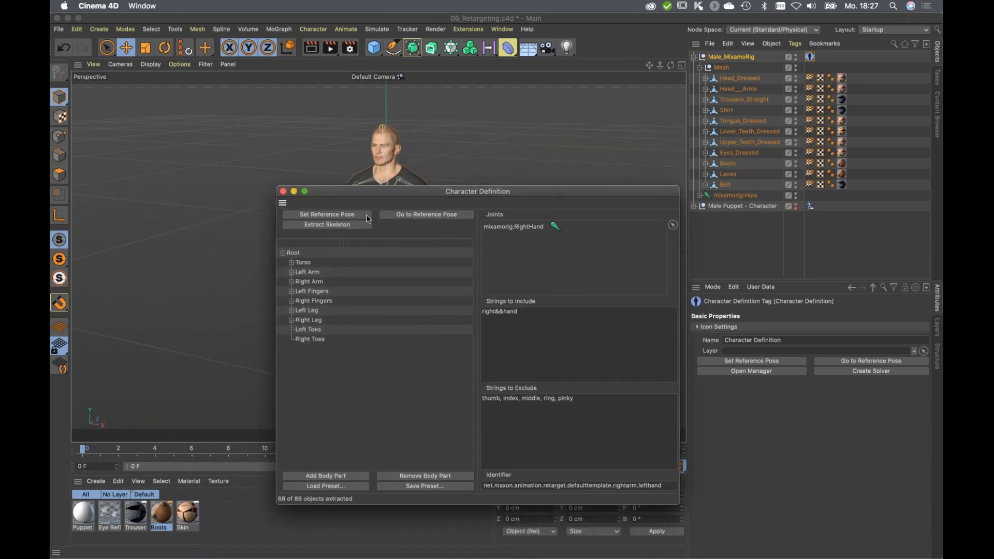
# Make the Male Puppet - Character visible for comparing poses, and place the Character Definition window clear of both characters.
pyautogui.moveTo(358, 191); pyautogui.dragTo(274, 246)
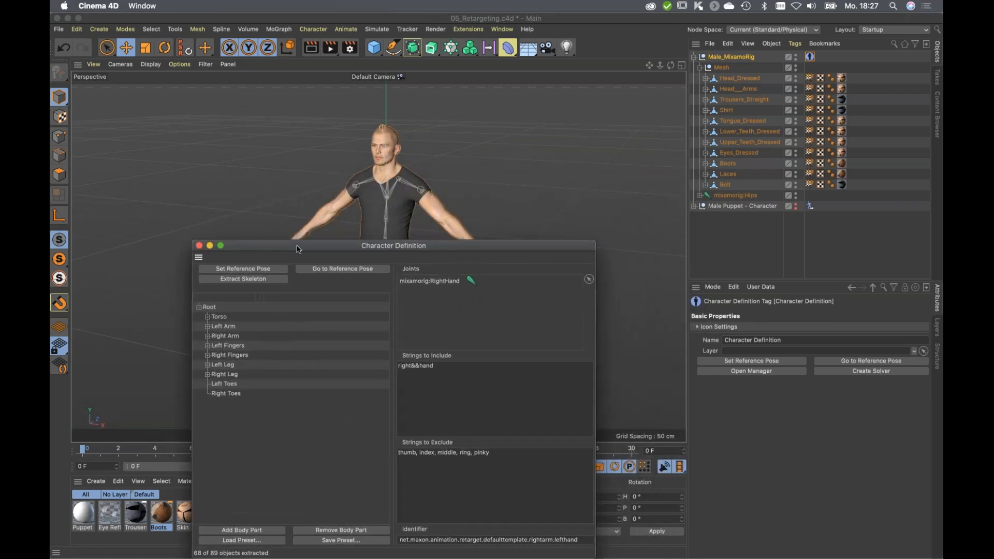
pyautogui.click(796, 205)
pyautogui.moveTo(454, 242); pyautogui.dragTo(766, 234)
pyautogui.keyDown('alt'); pyautogui.moveTo(452, 219); pyautogui.dragTo(262, 241); pyautogui.keyUp('alt')
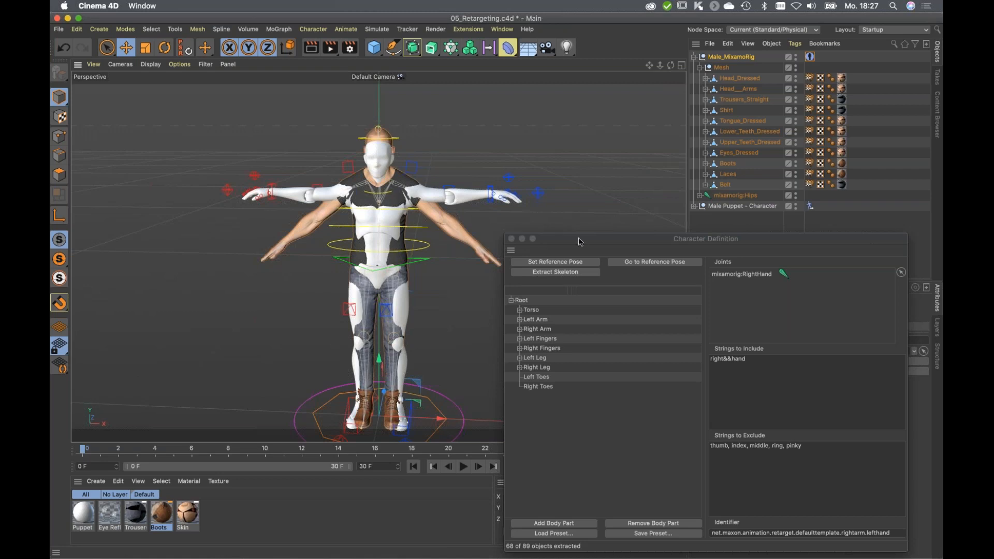
pyautogui.moveTo(578, 242); pyautogui.dragTo(553, 234)
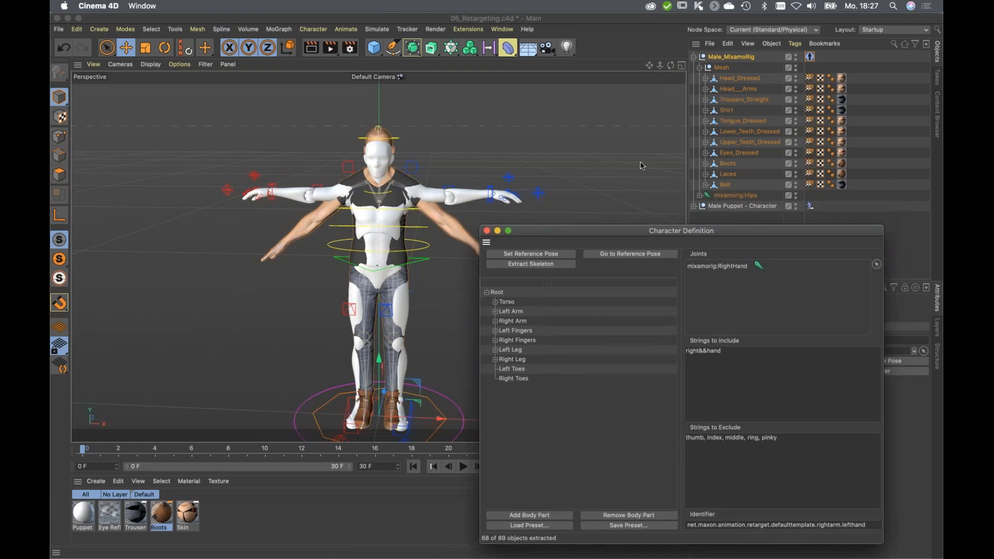
# Rotate the Mixamo rig's LeftShoulder and LeftArm joints upward so the left arm matches the puppet's T-pose.
pyautogui.click(698, 195)
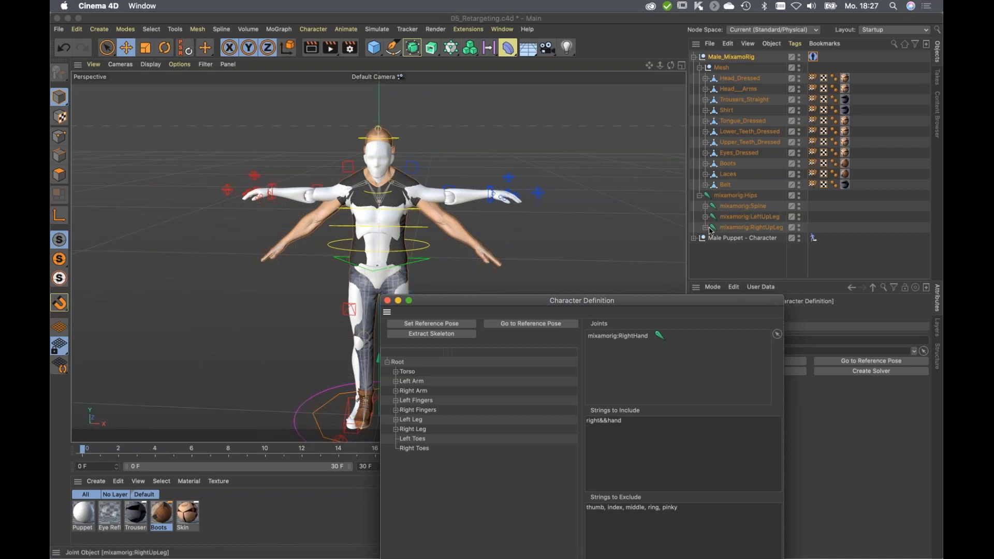
pyautogui.click(705, 206)
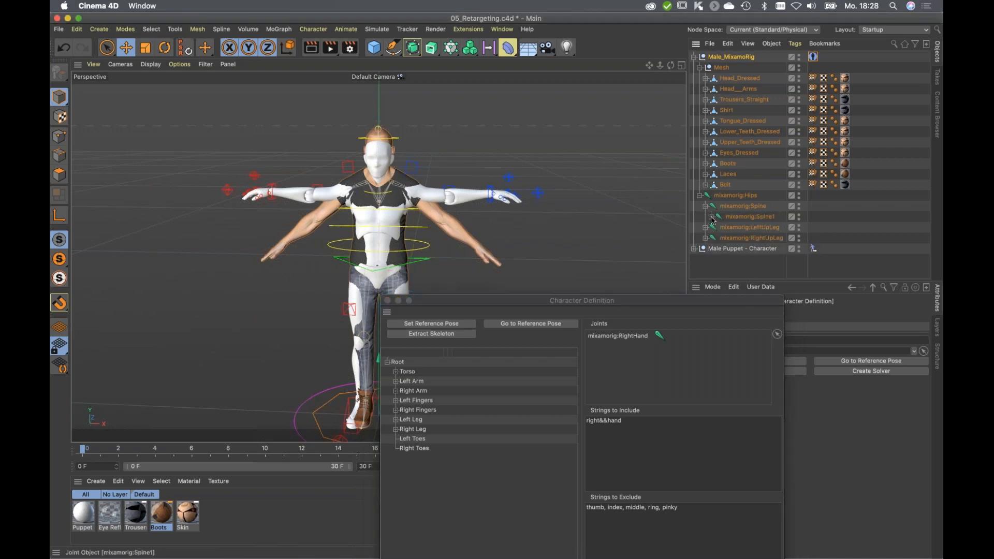
pyautogui.click(711, 216)
pyautogui.click(717, 227)
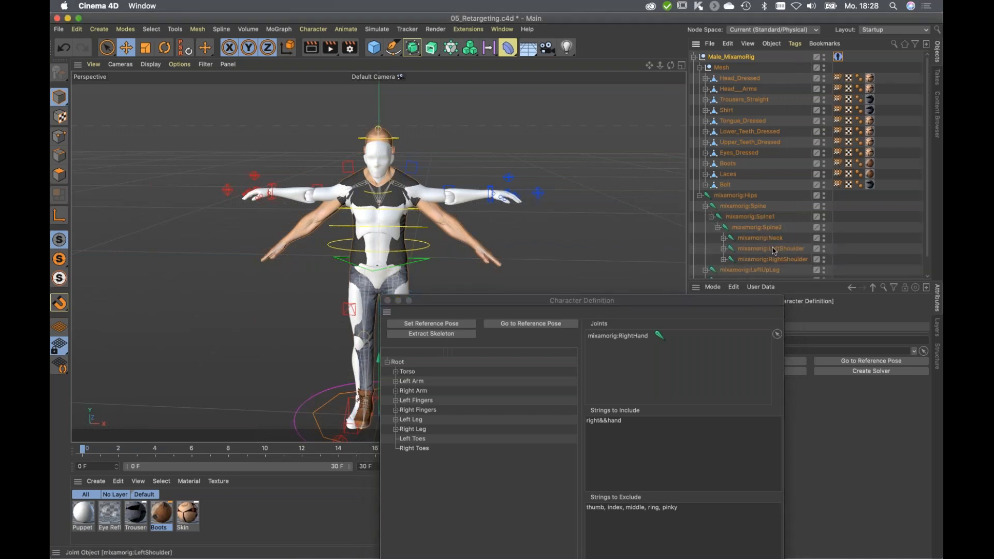
pyautogui.click(723, 248)
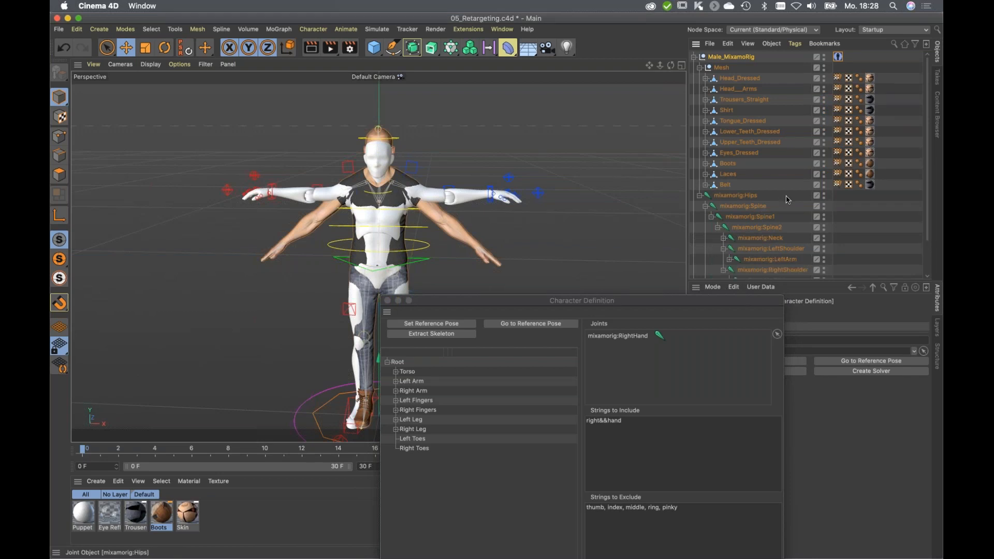
pyautogui.scroll(-3, 786, 200)
pyautogui.click(771, 209)
pyautogui.press('r')
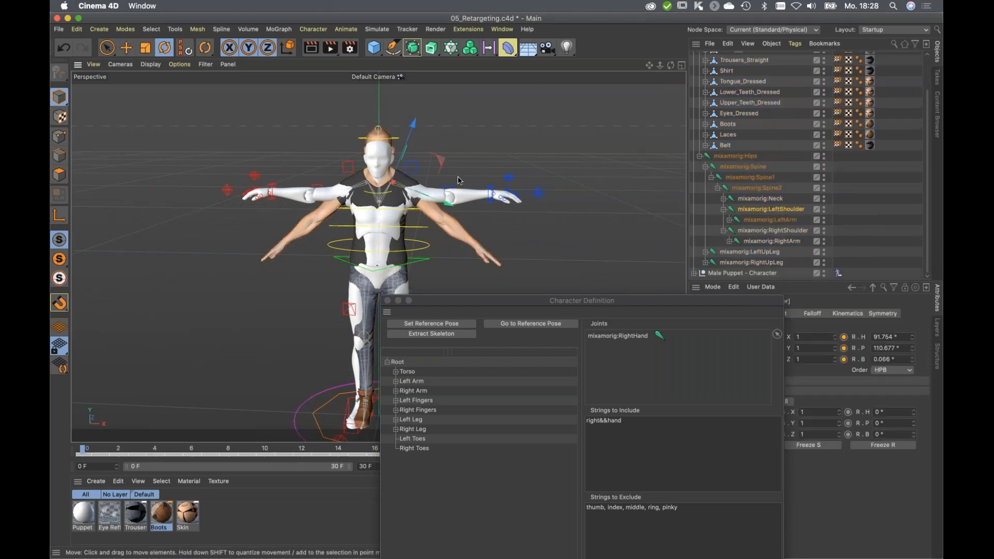
pyautogui.moveTo(427, 167); pyautogui.dragTo(689, 222)
pyautogui.click(770, 220)
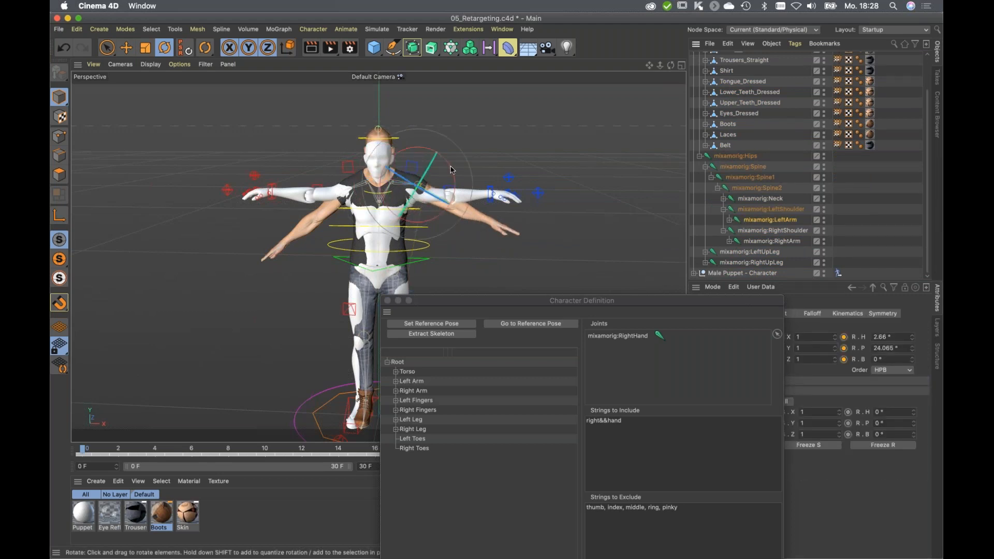
pyautogui.moveTo(447, 156); pyautogui.dragTo(413, 128)
# Rotate the RightShoulder and RightArm joints so the right arm matches the puppet's T-pose.
pyautogui.click(768, 230)
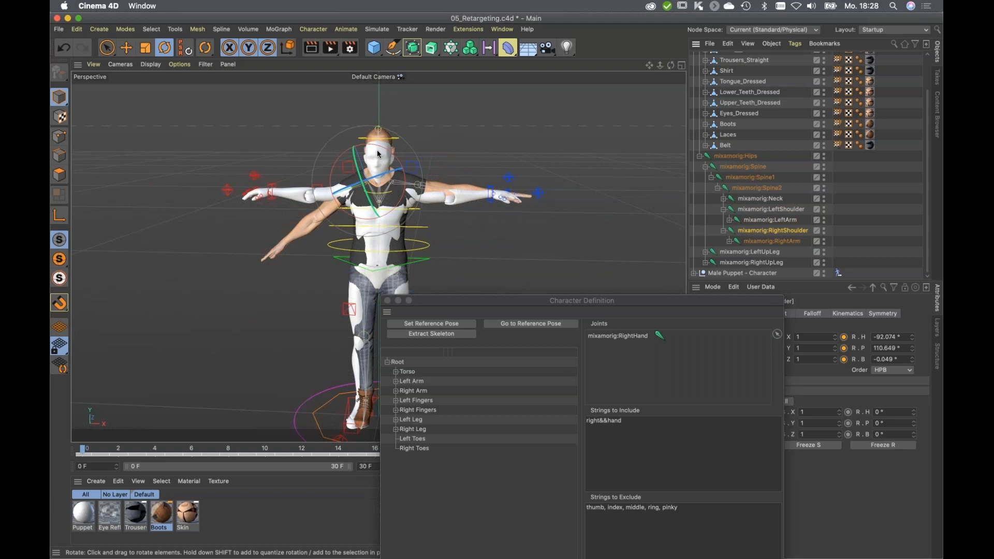
pyautogui.moveTo(380, 150); pyautogui.dragTo(383, 191)
pyautogui.click(764, 242)
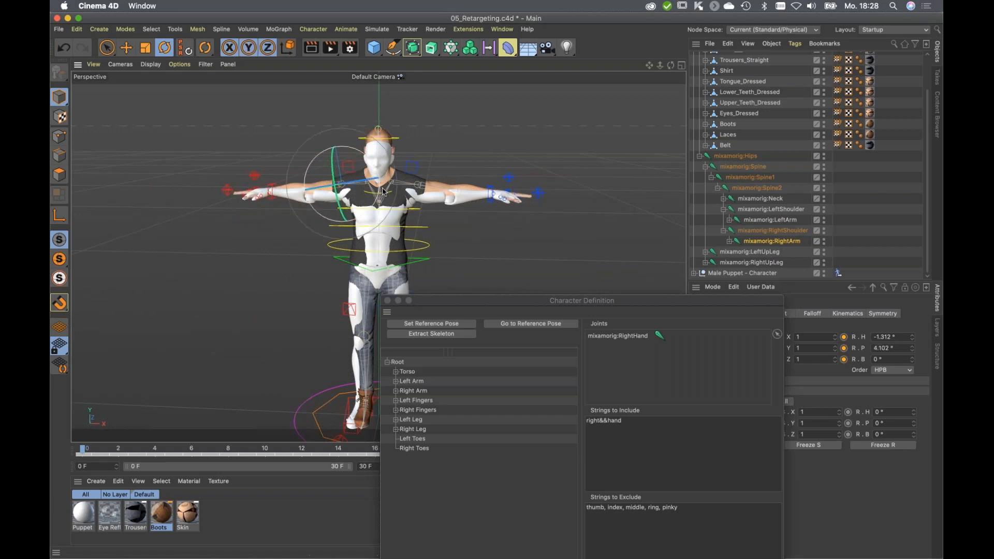
# Set the adjusted T-pose as the rig's reference pose, close the Character Definition manager and collapse the Male_MixamoRig hierarchy.
pyautogui.click(423, 325)
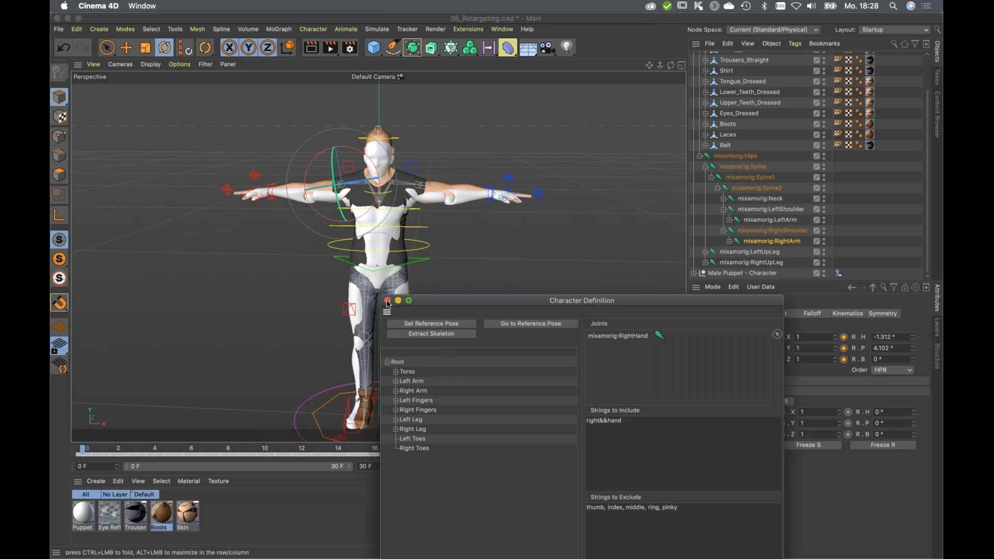
pyautogui.click(387, 300)
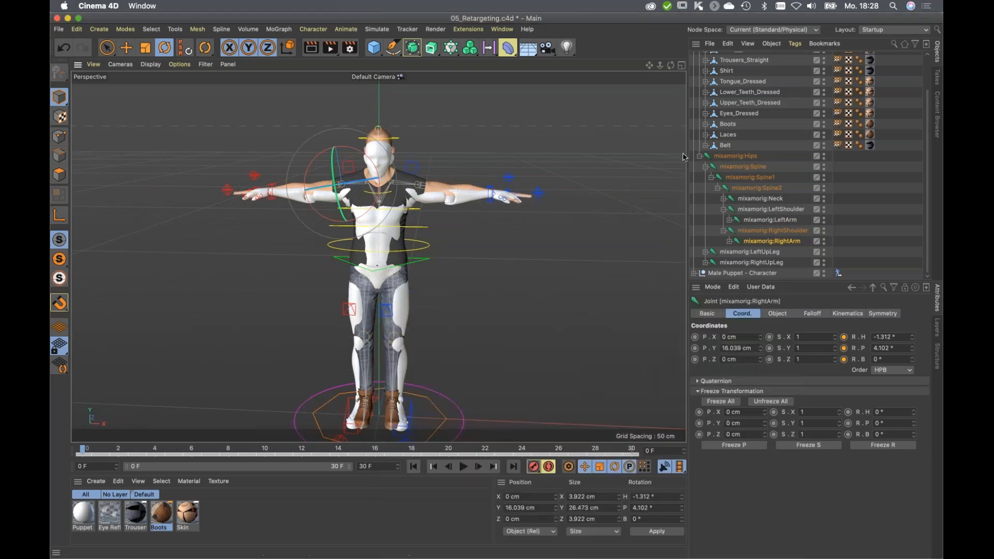
pyautogui.click(698, 156)
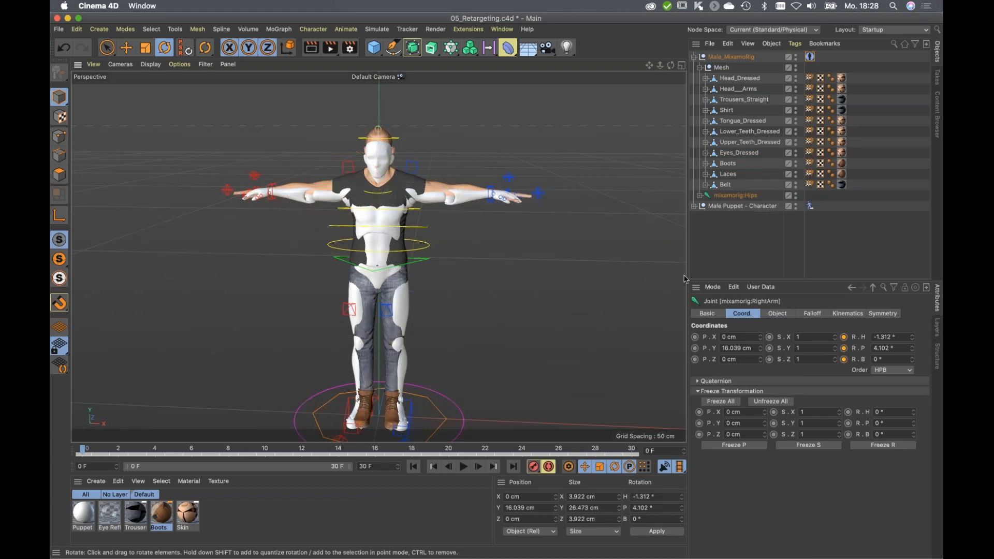
pyautogui.click(696, 244)
pyautogui.click(694, 57)
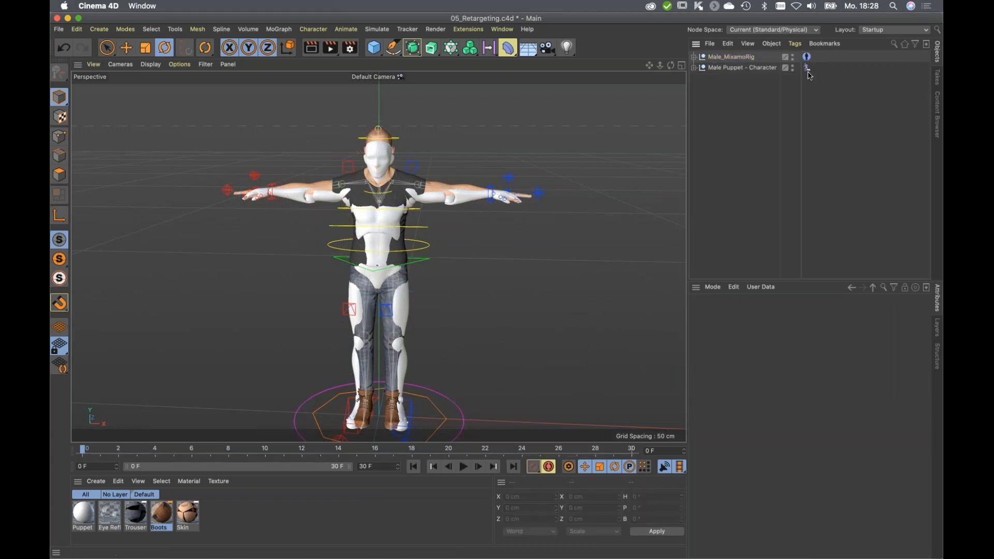
# Assign the Male_MixamoRig's Character Definition tag as Source Character in the Male Puppet's Character Solver tag.
pyautogui.click(694, 68)
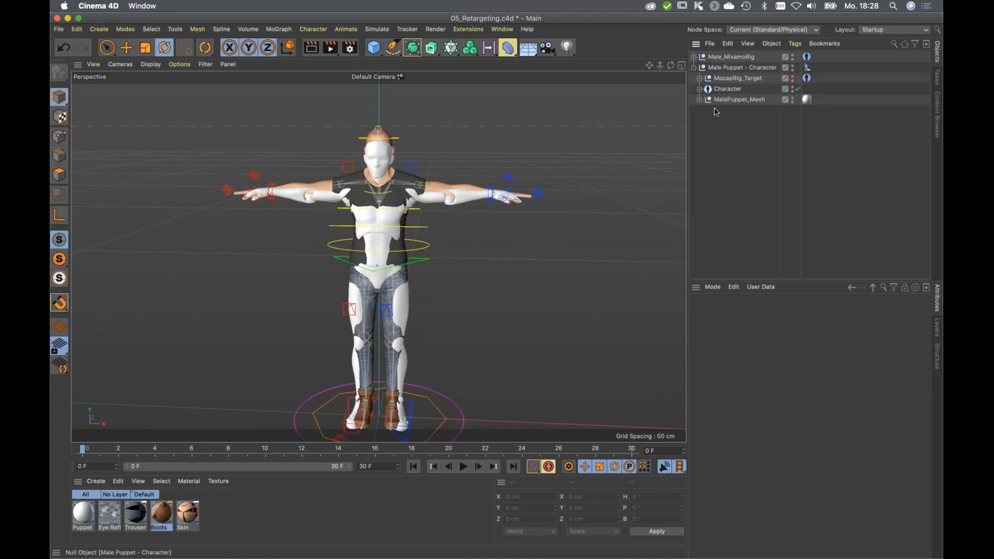
pyautogui.click(807, 78)
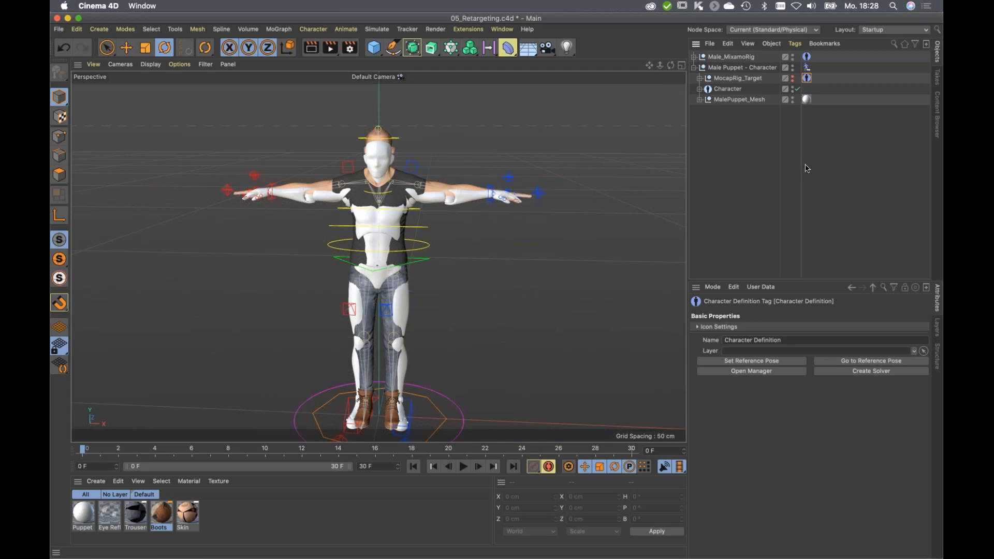
pyautogui.click(807, 68)
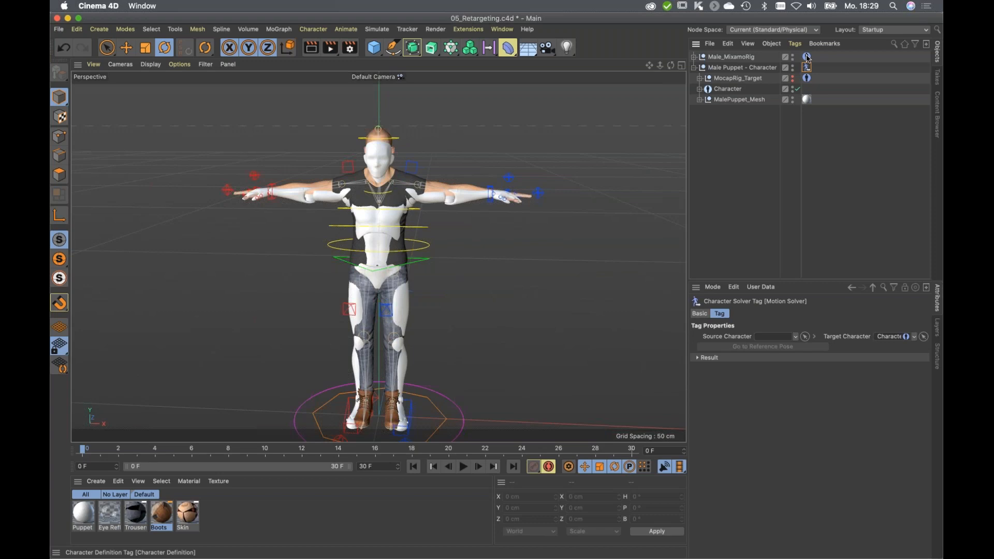
pyautogui.moveTo(808, 58); pyautogui.dragTo(768, 341)
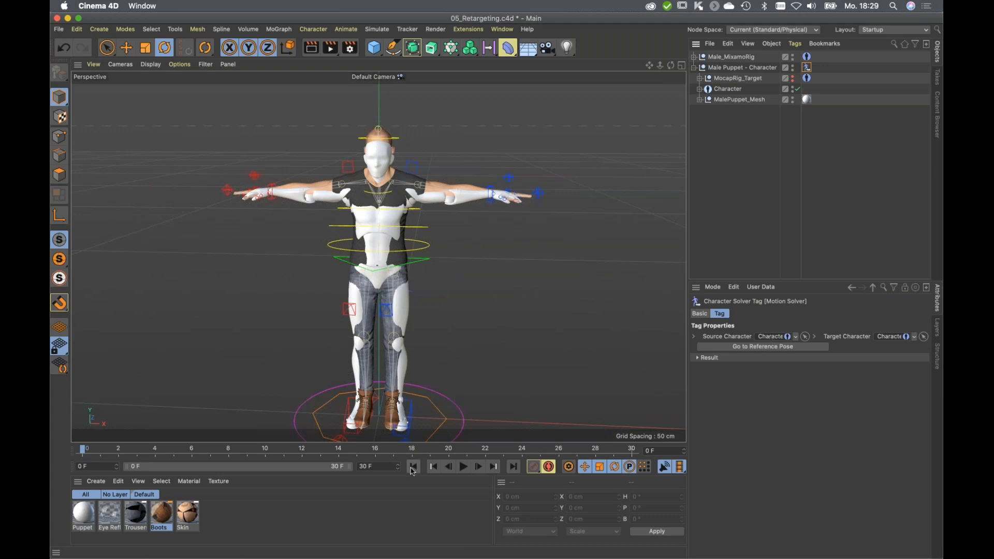
# Play back the retargeted animation with Male_MixamoRig hidden, check the puppet's motion from the side, and stop playback.
pyautogui.click(463, 468)
pyautogui.click(463, 468)
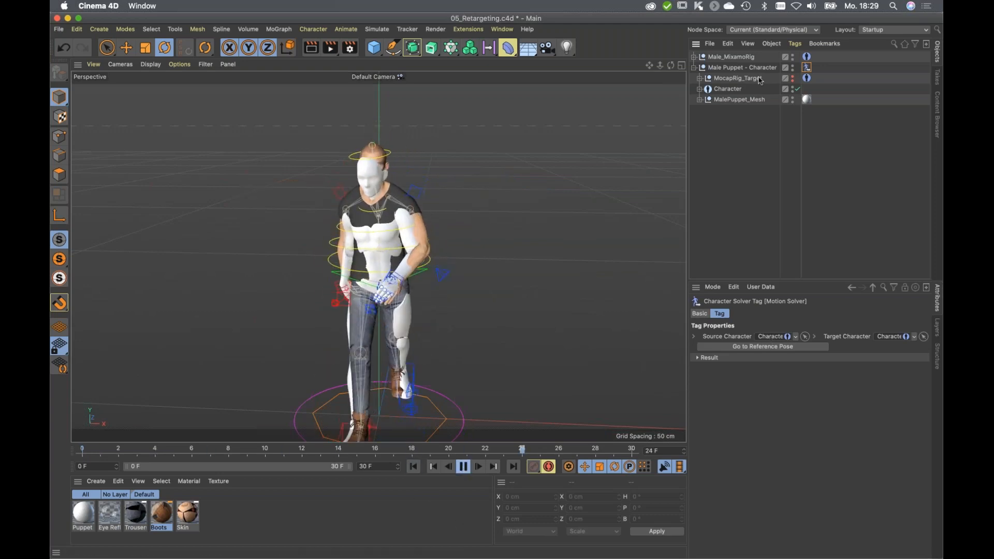
pyautogui.keyDown('alt'); pyautogui.doubleClick(791, 58); pyautogui.keyUp('alt')
pyautogui.keyDown('alt'); pyautogui.moveTo(334, 371); pyautogui.dragTo(402, 269); pyautogui.keyUp('alt')
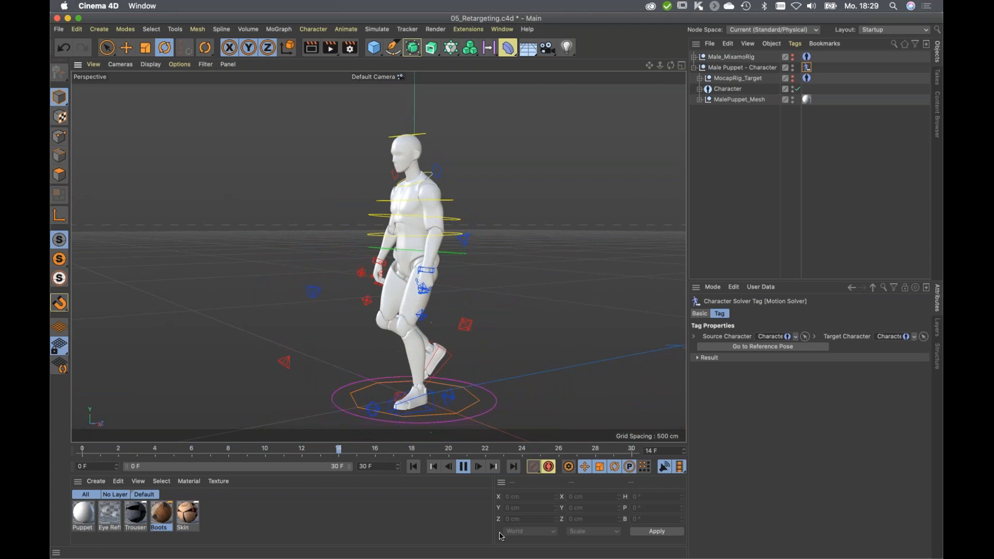
pyautogui.click(463, 467)
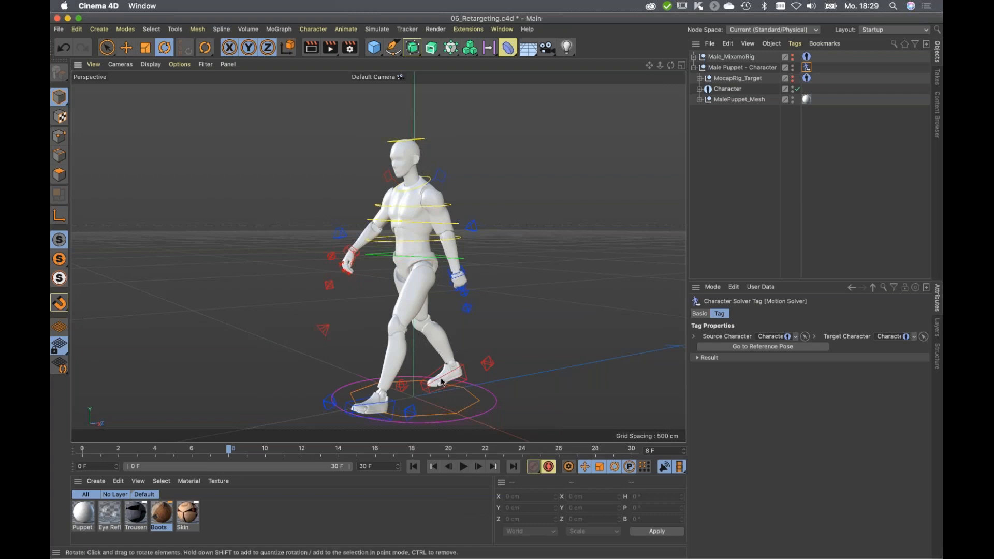
# Delete the Male_MixamoRig null from the scene.
pyautogui.keyDown('alt'); pyautogui.moveTo(429, 282); pyautogui.dragTo(456, 261, button='middle'); pyautogui.keyUp('alt')
pyautogui.keyDown('alt'); pyautogui.moveTo(456, 261); pyautogui.dragTo(496, 282); pyautogui.keyUp('alt')
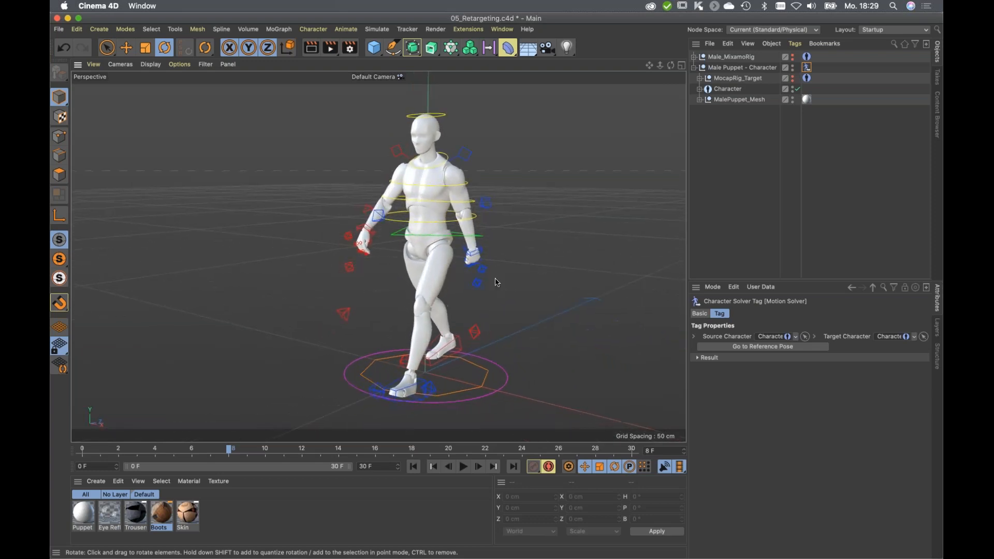
pyautogui.click(727, 57)
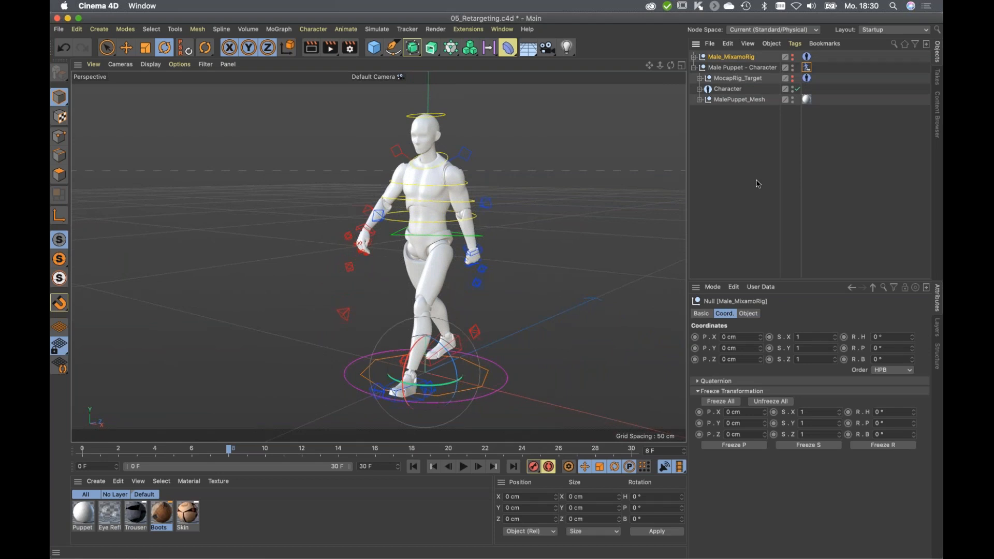
pyautogui.press('Delete')
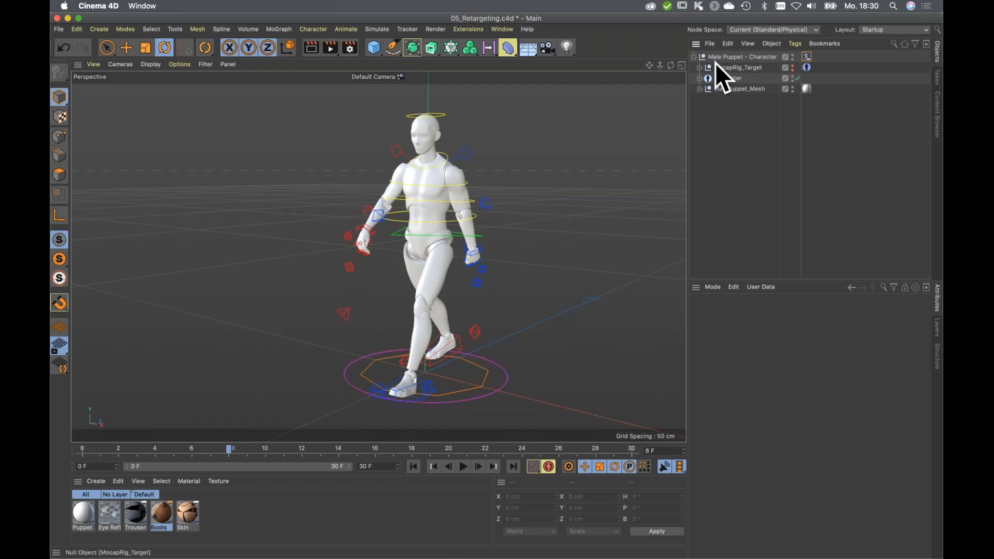
# Find the Motion Capture presets in the Content Browser and view the contents of their Model folder.
pyautogui.click(937, 114)
pyautogui.scroll(-3, 739, 123)
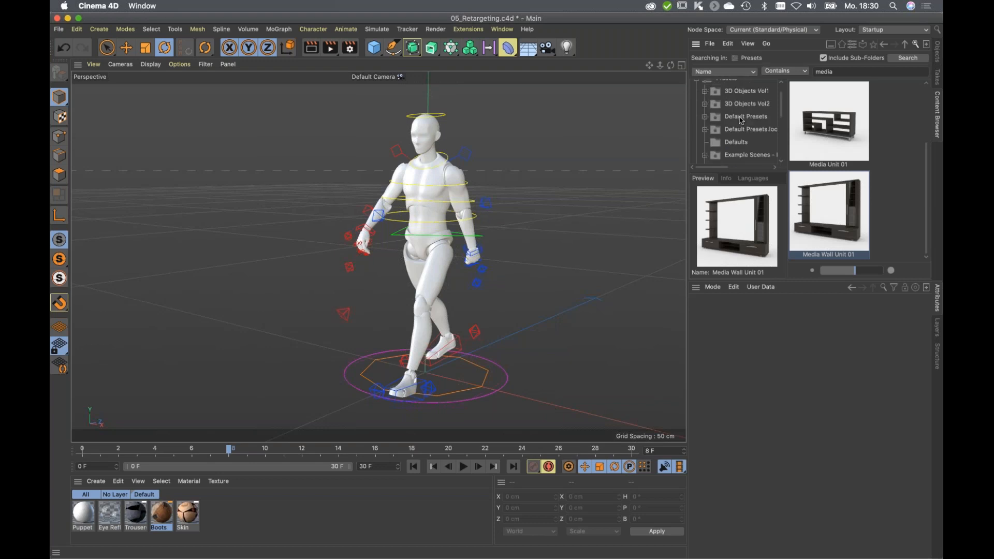
pyautogui.scroll(-5, 740, 127)
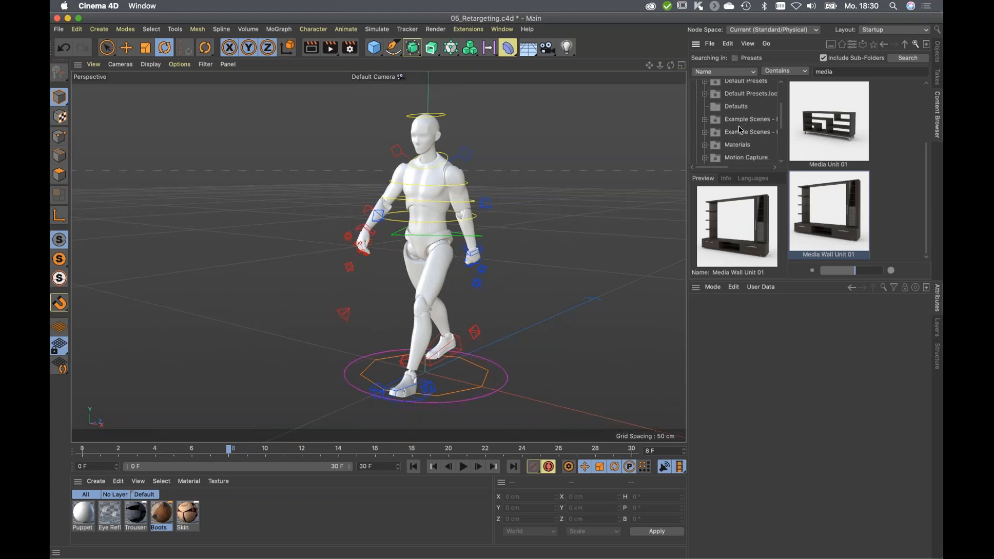
pyautogui.click(743, 134)
pyautogui.doubleClick(744, 133)
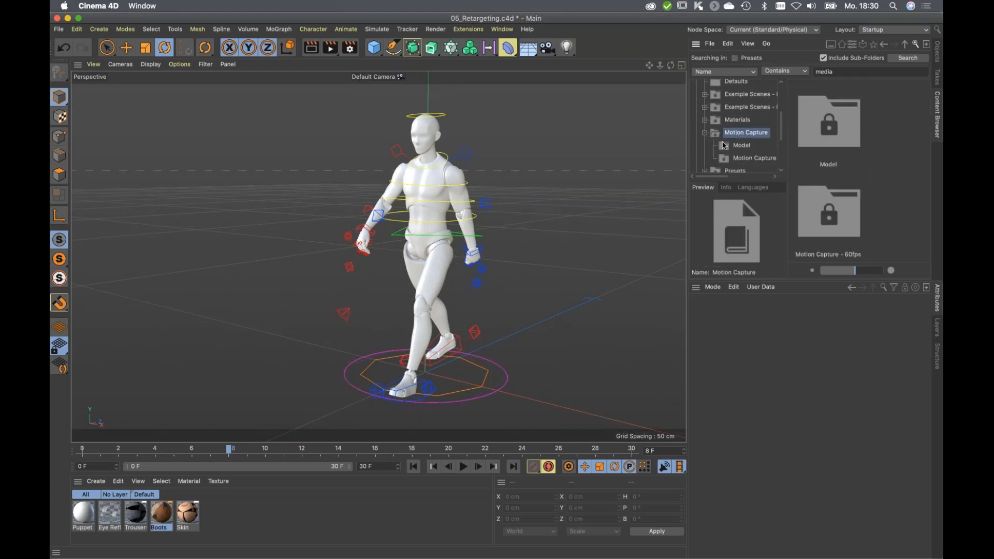
pyautogui.click(741, 146)
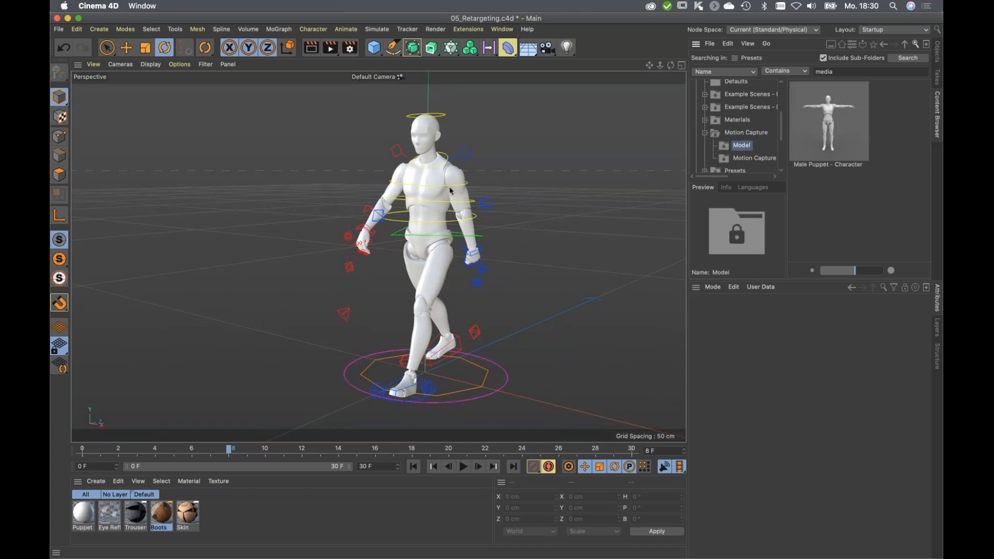
# Load the Jogging - Loop preset from the Motion Capture - 60fps folder.
pyautogui.click(752, 158)
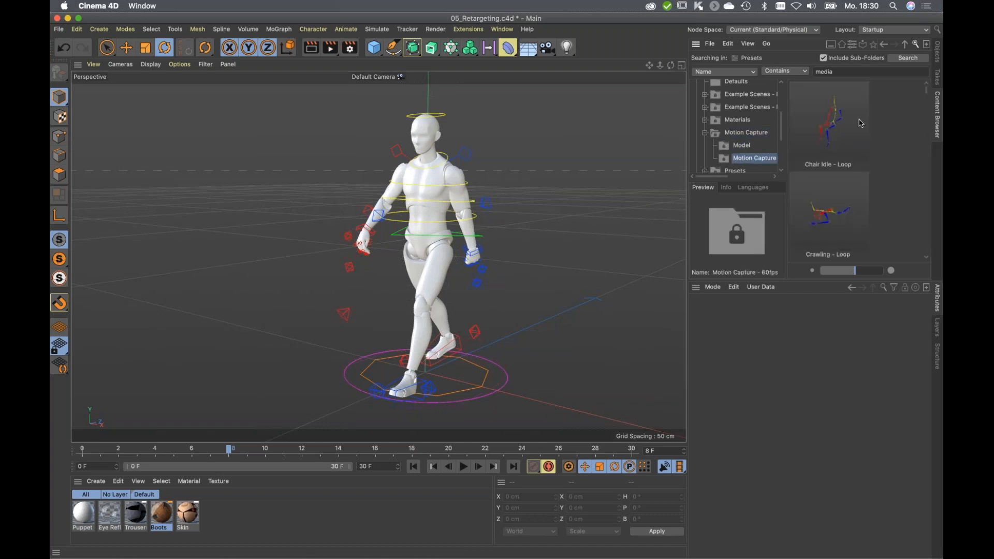
pyautogui.scroll(-3, 854, 159)
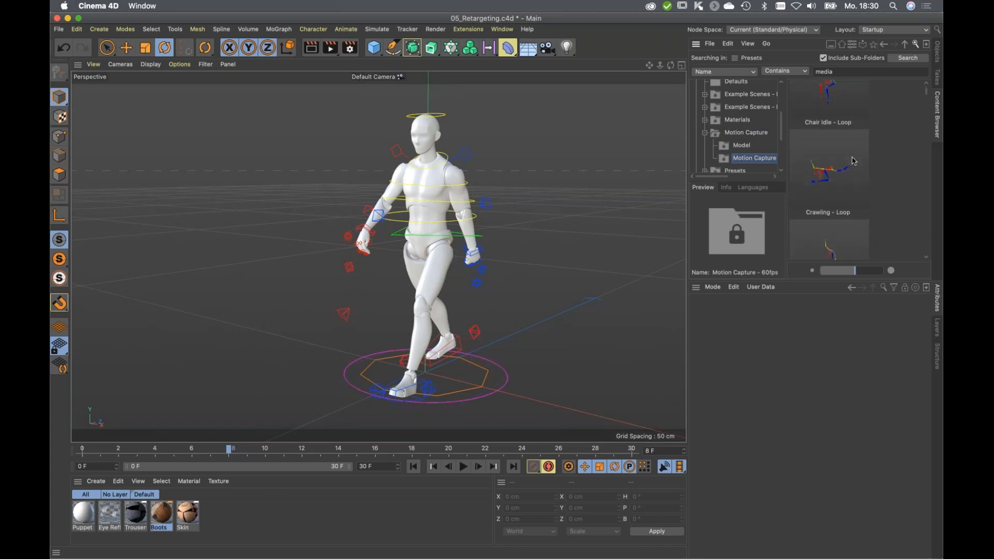
pyautogui.scroll(-3, 847, 181)
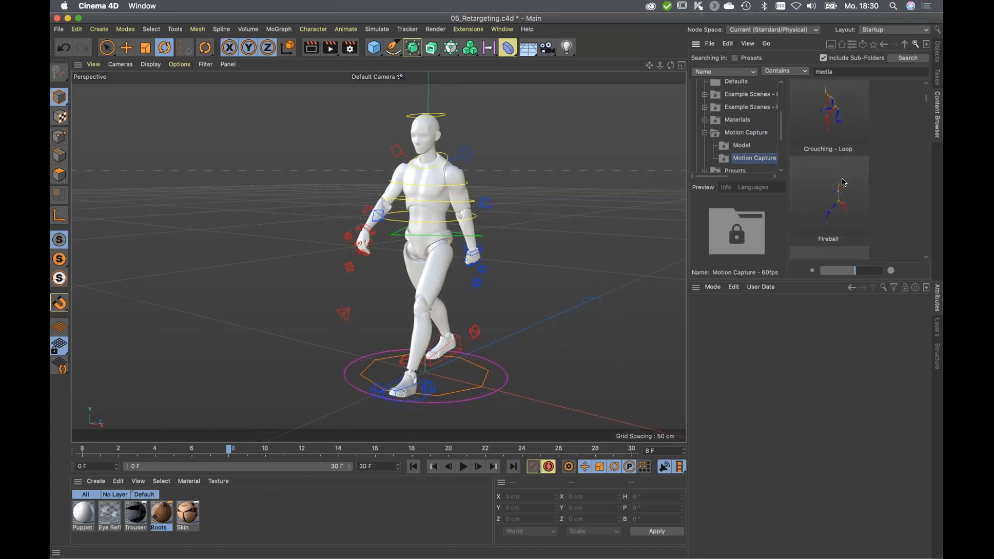
pyautogui.scroll(-5, 857, 189)
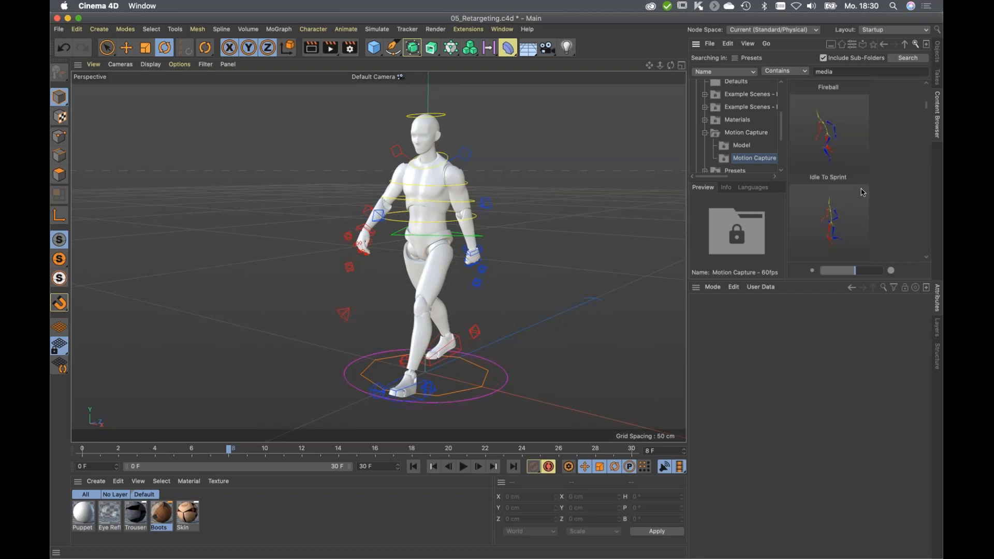
pyautogui.scroll(2, 847, 181)
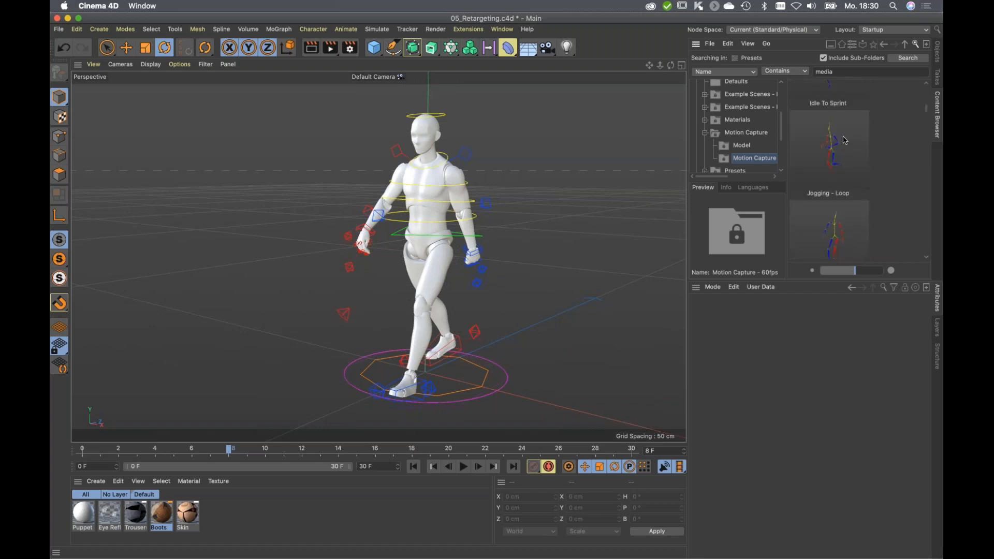
pyautogui.doubleClick(831, 148)
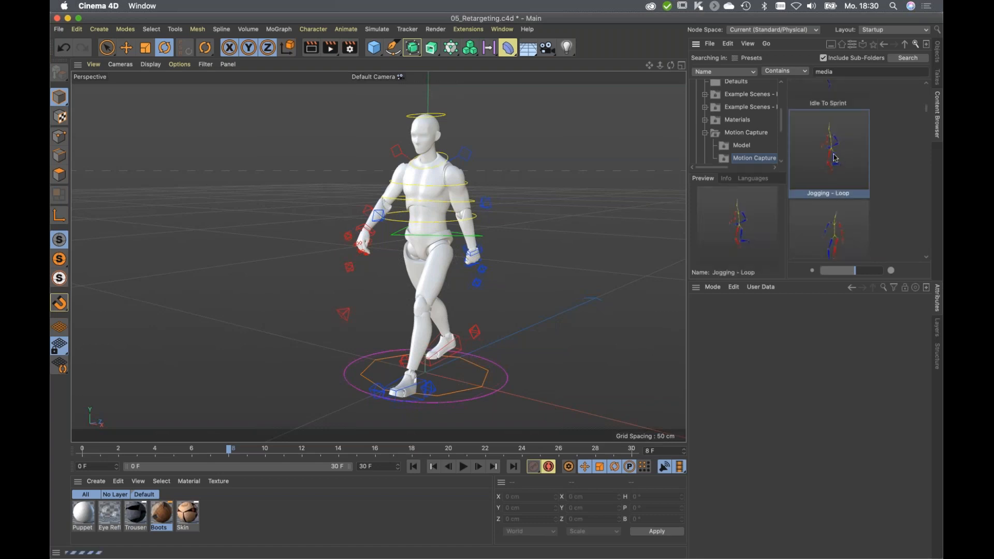
# Play back the Jogging - Loop skeleton's forward motion and return the timeline to frame 0.
pyautogui.click(463, 467)
pyautogui.scroll(-5, 447, 318)
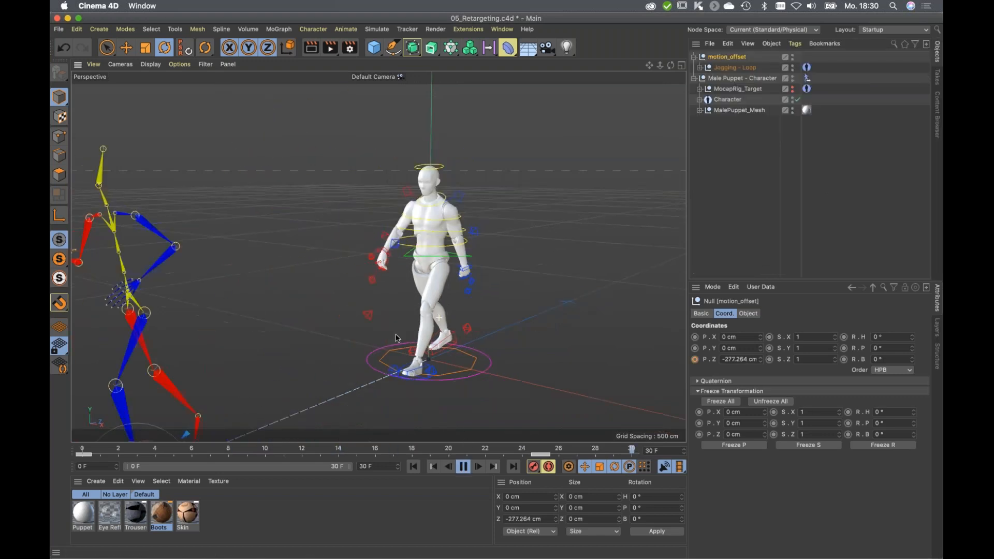
pyautogui.click(464, 467)
pyautogui.click(436, 467)
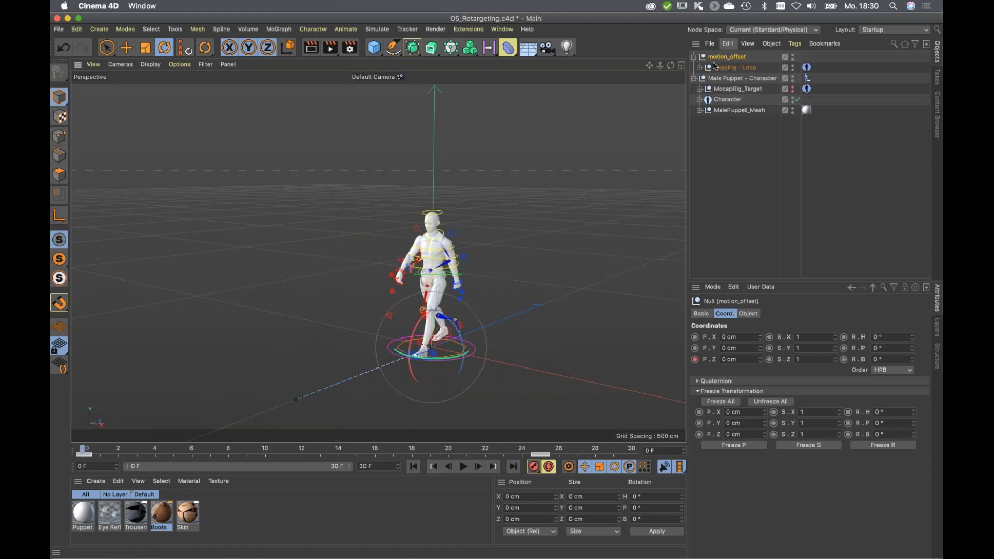
# Set the Jogging - Loop character definition as the puppet Motion Solver's source character, play back the result, and rewind to frame 0.
pyautogui.click(735, 68)
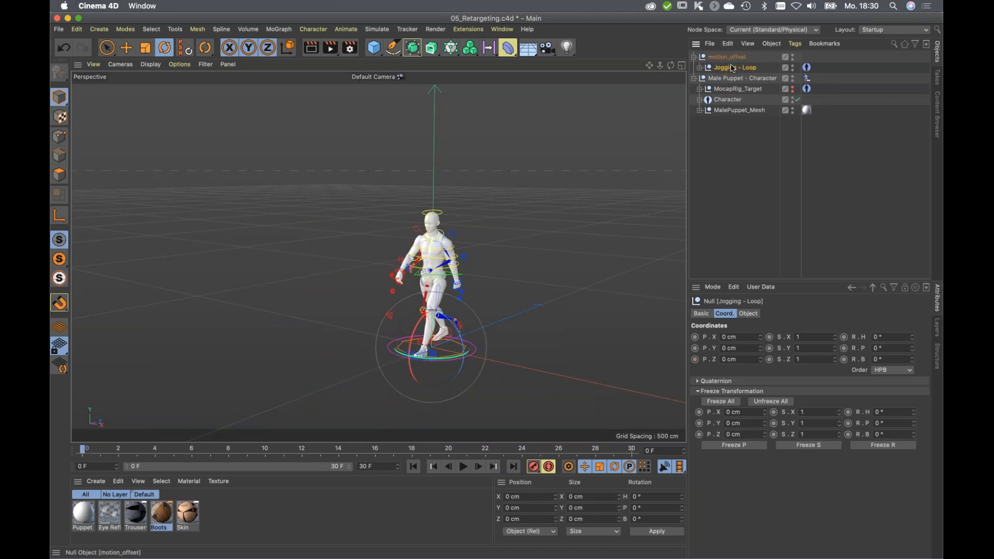
pyautogui.click(807, 67)
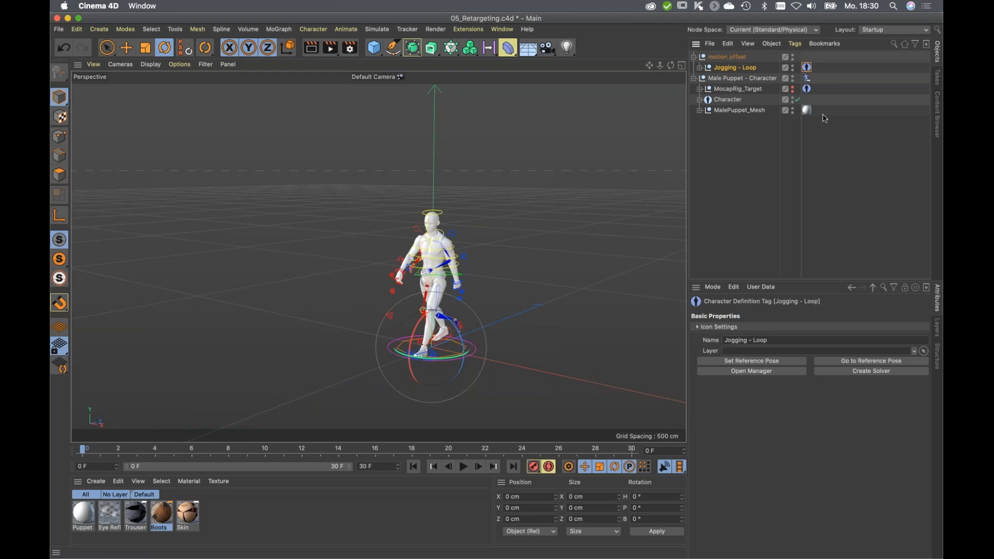
pyautogui.click(806, 78)
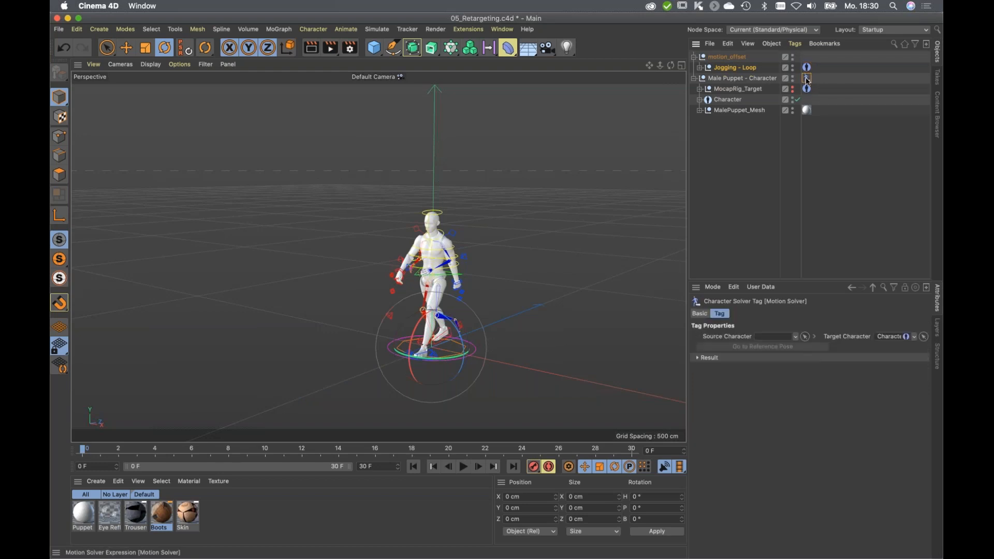
pyautogui.moveTo(807, 68); pyautogui.dragTo(770, 342)
pyautogui.click(463, 466)
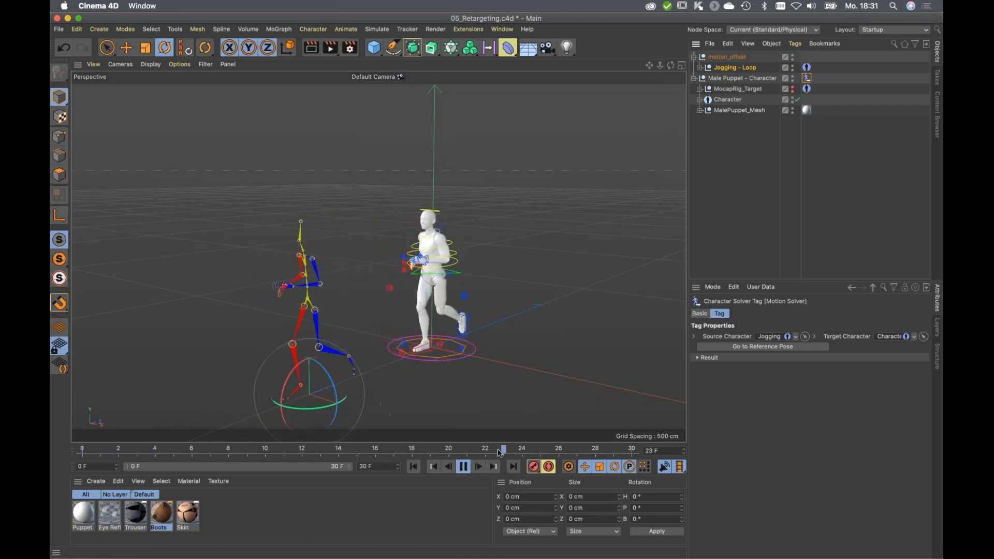
pyautogui.click(463, 467)
pyautogui.click(413, 467)
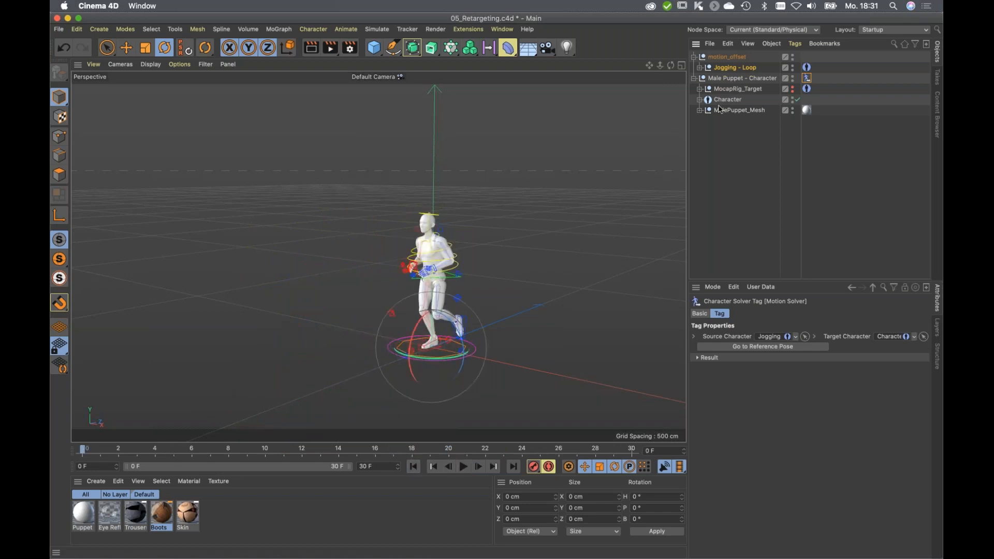
# Make Male Puppet - Character a child of motion_offset and play back the puppet jogging forward.
pyautogui.click(694, 78)
pyautogui.moveTo(713, 81); pyautogui.dragTo(727, 64)
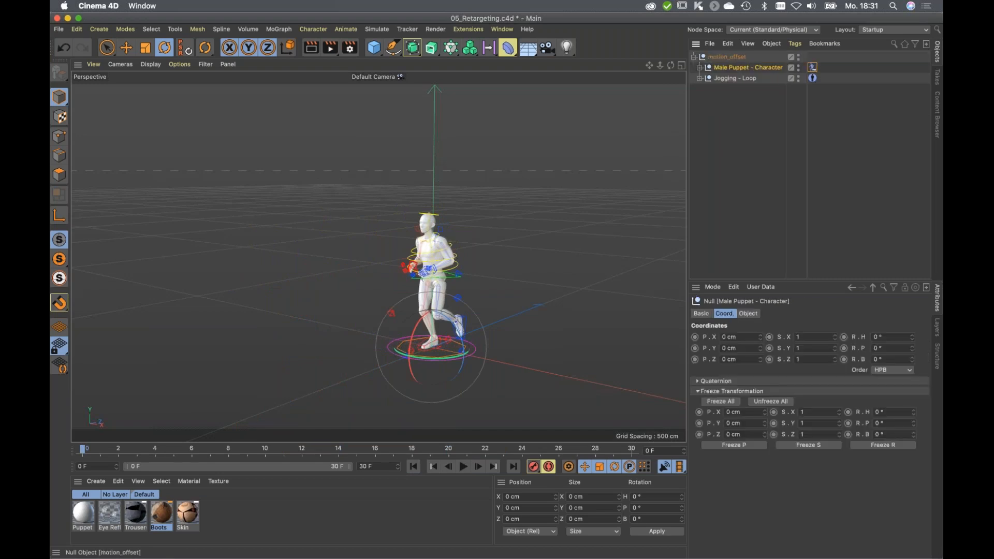
pyautogui.click(464, 467)
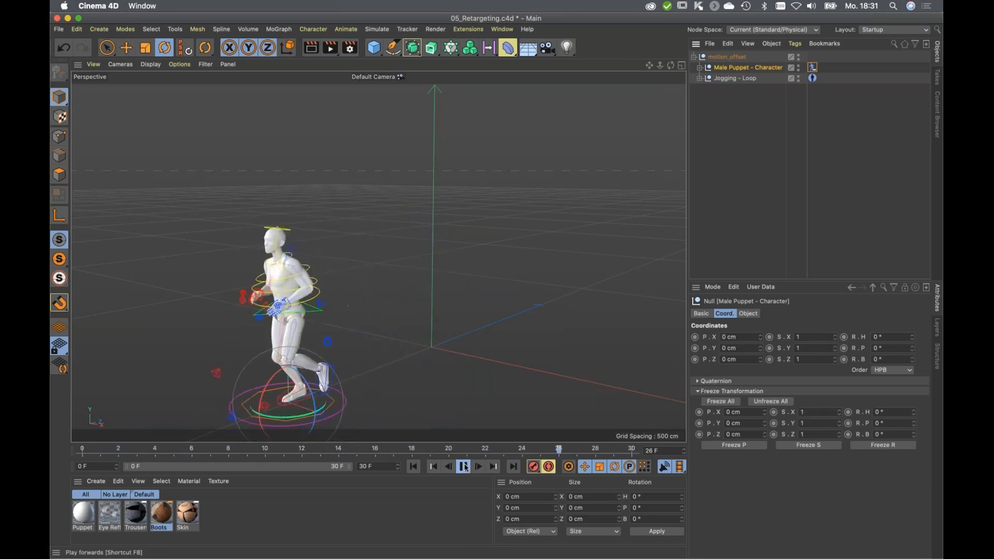
pyautogui.click(465, 467)
# Look through the other motion clips in the Motion Capture presets of the Content Browser.
pyautogui.click(936, 113)
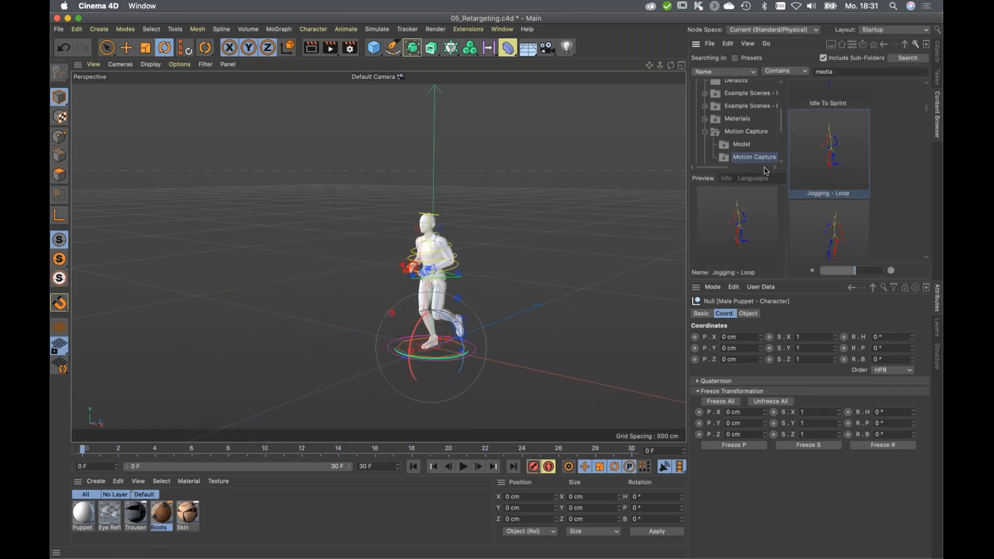
pyautogui.scroll(-3, 847, 181)
pyautogui.scroll(-5, 843, 196)
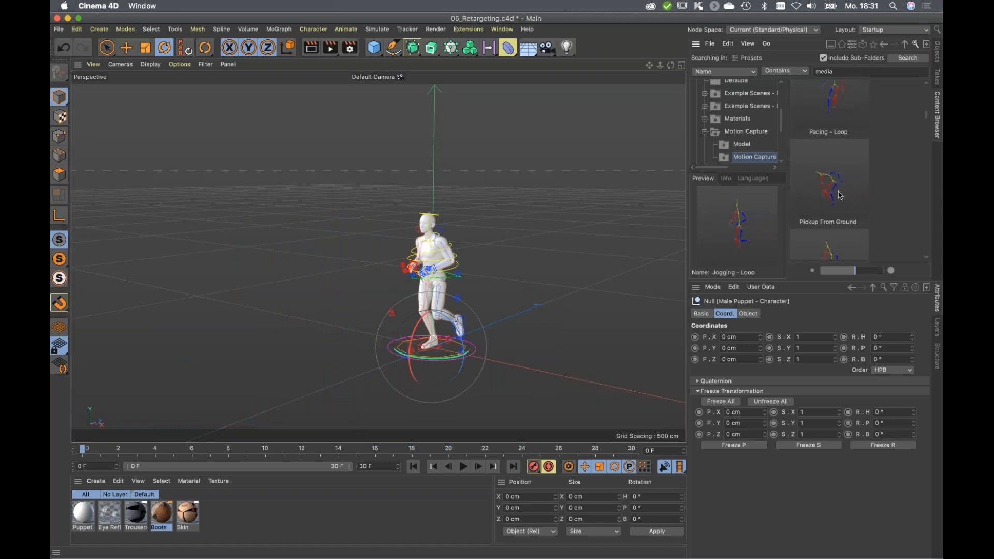
pyautogui.scroll(-5, 832, 193)
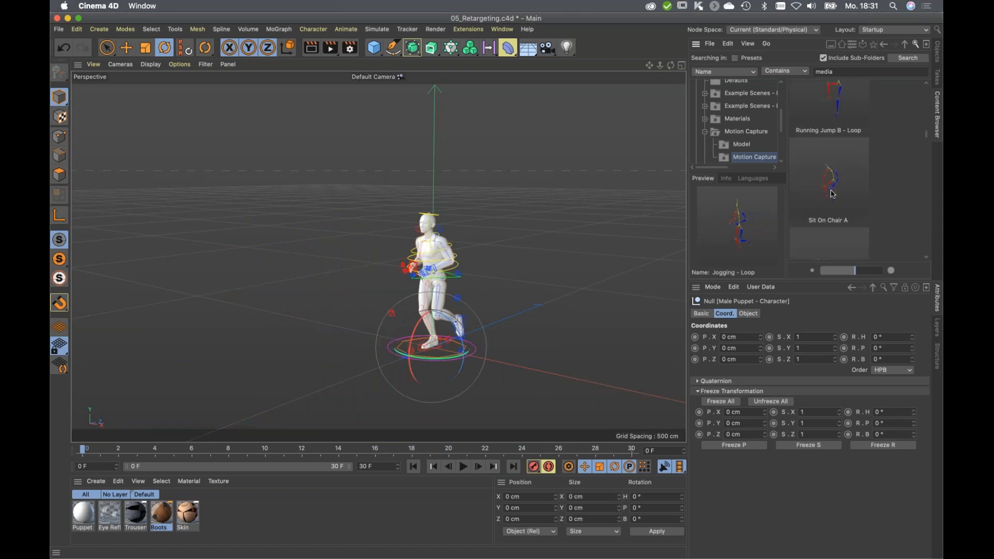
pyautogui.scroll(-3, 834, 195)
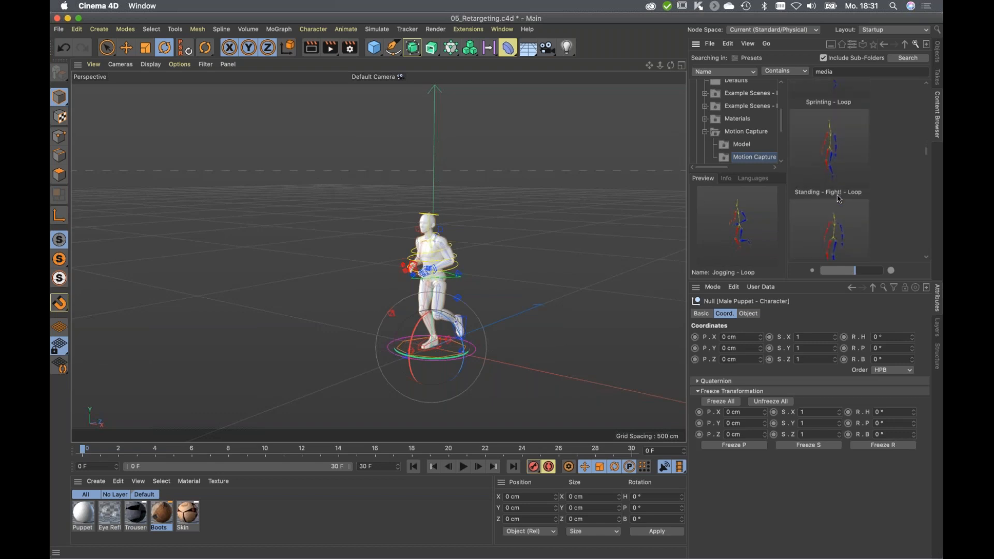
pyautogui.scroll(2, 839, 199)
pyautogui.scroll(2, 838, 199)
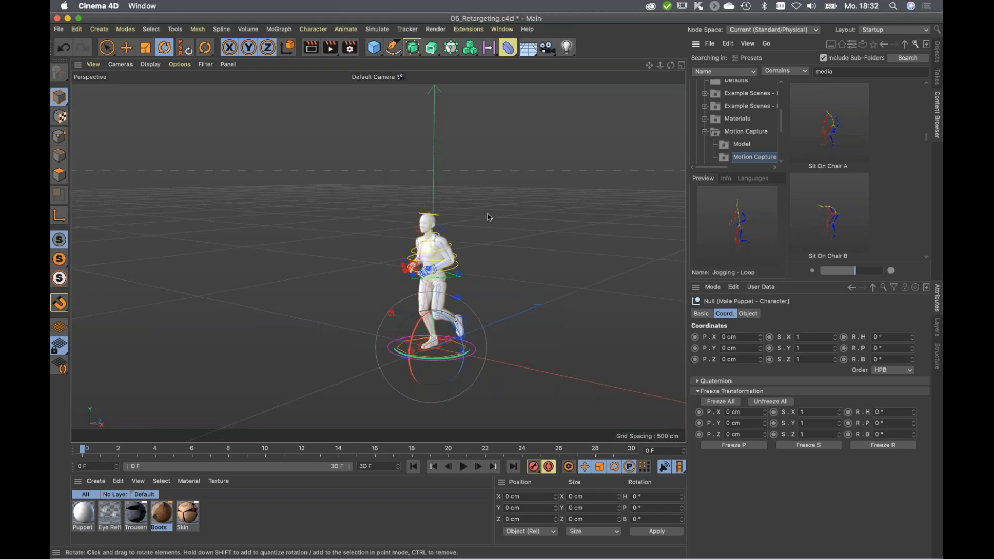
# Switch to the open project 06_ToonRig_Sporty.c4d and view its object hierarchy and the rigged character.
pyautogui.press('v')
pyautogui.moveTo(490, 251)
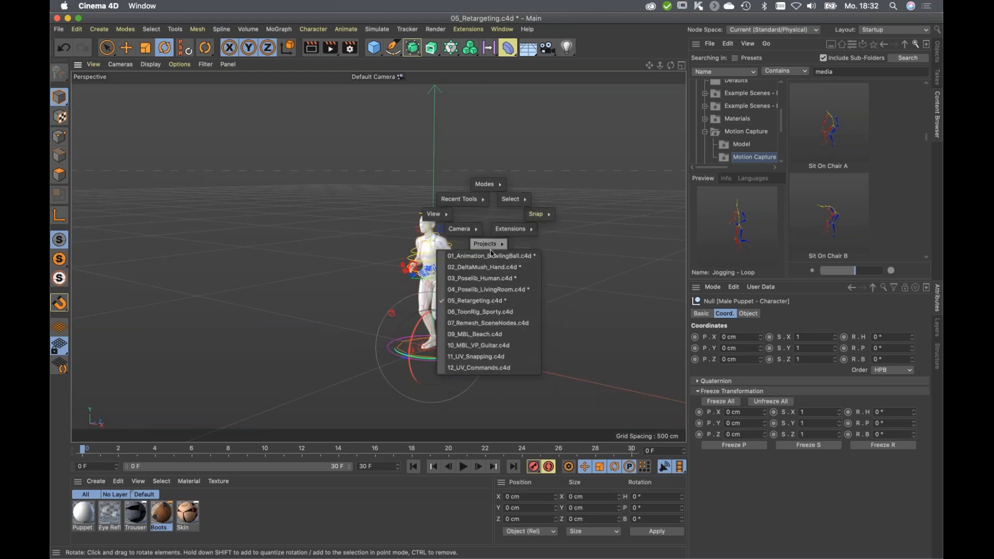
pyautogui.click(478, 312)
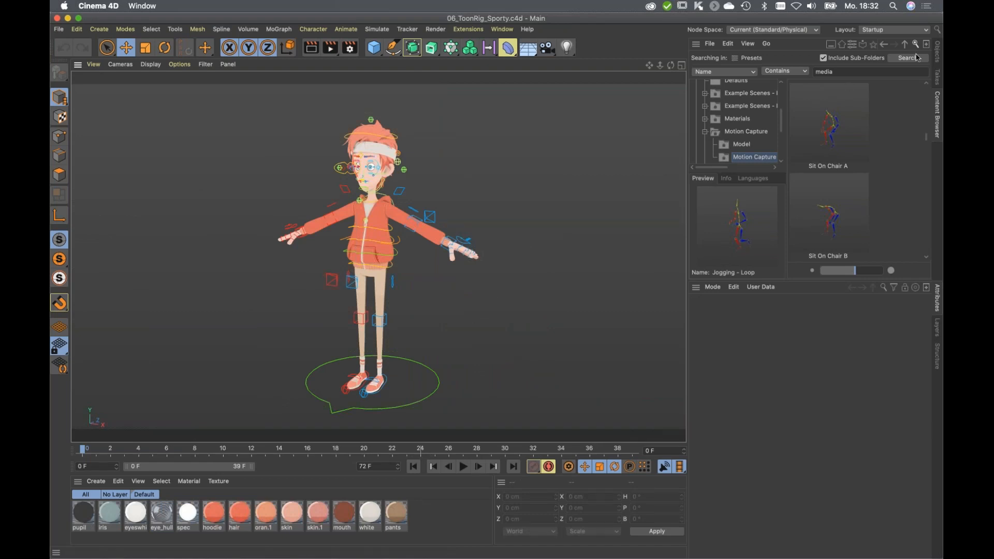
pyautogui.click(937, 52)
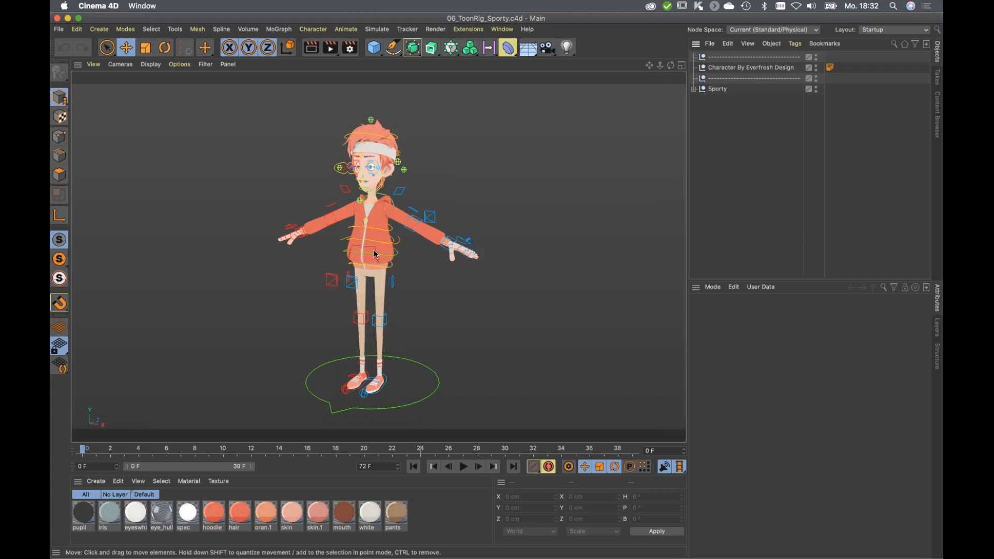
pyautogui.keyDown('alt'); pyautogui.moveTo(377, 246); pyautogui.dragTo(402, 233); pyautogui.keyUp('alt')
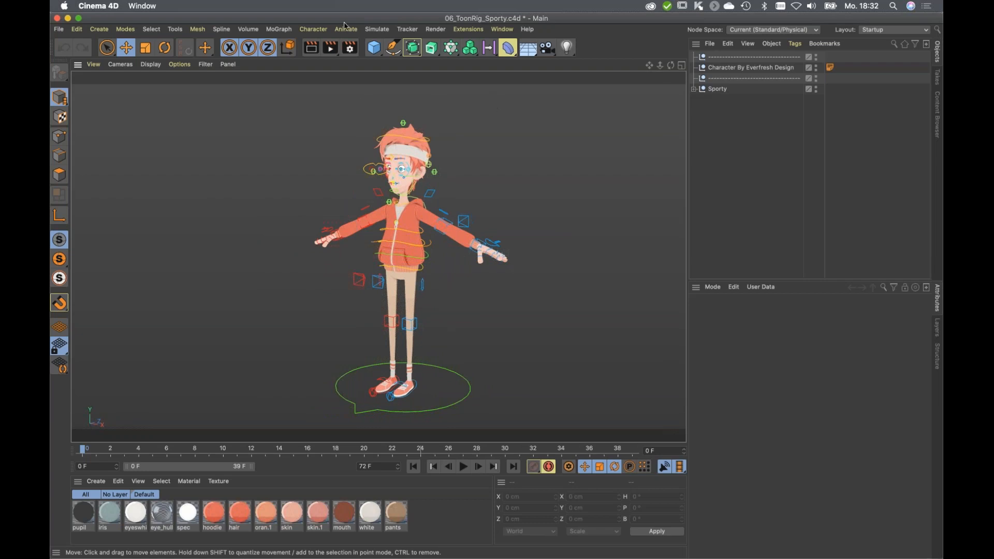
# Add a Character object and examine its list of rig templates, leaving Mixamo Control Rig selected.
pyautogui.click(313, 29)
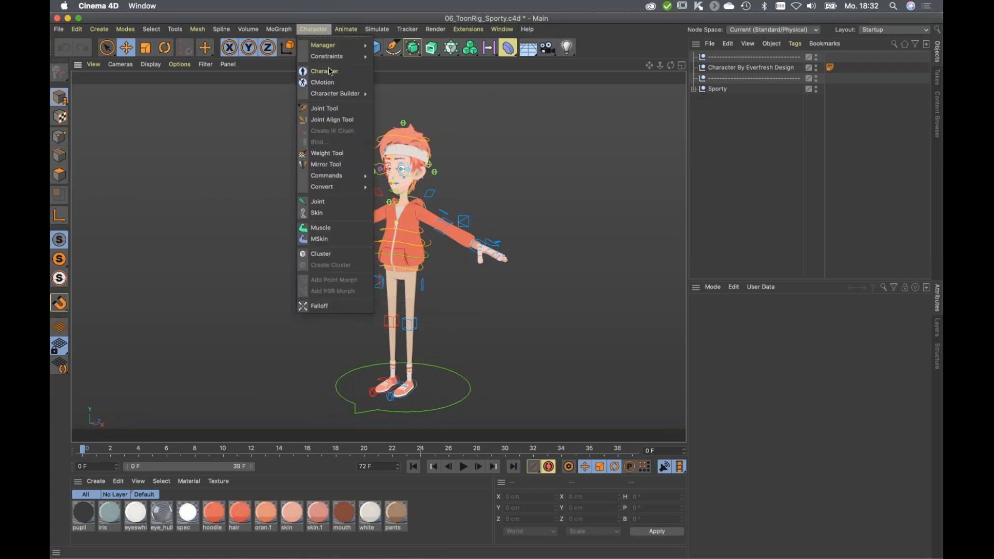
pyautogui.click(362, 71)
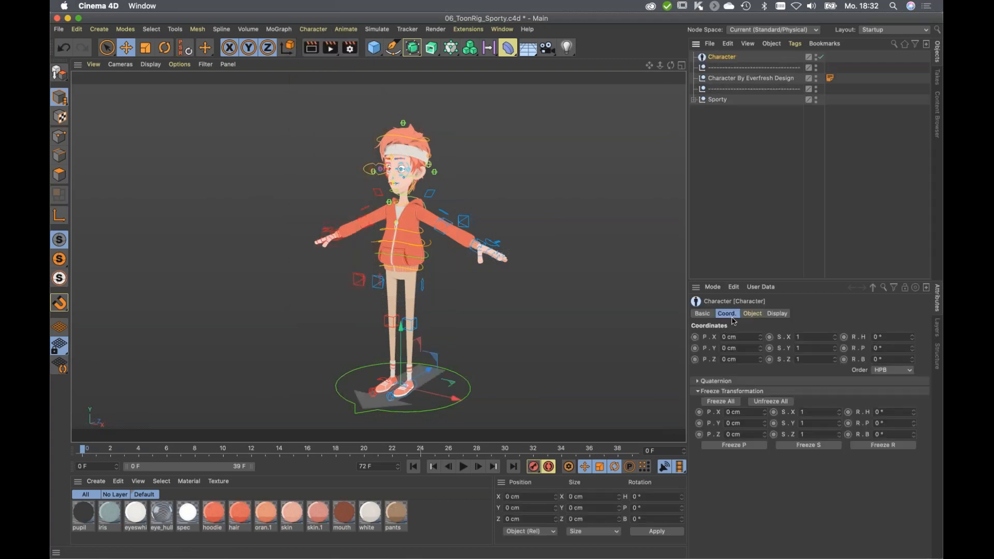
pyautogui.click(751, 313)
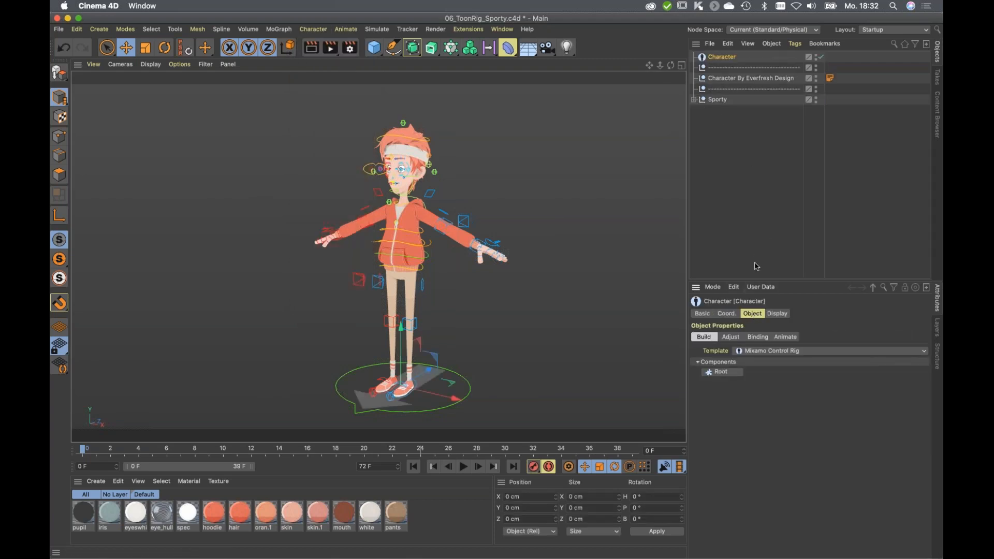
pyautogui.click(759, 351)
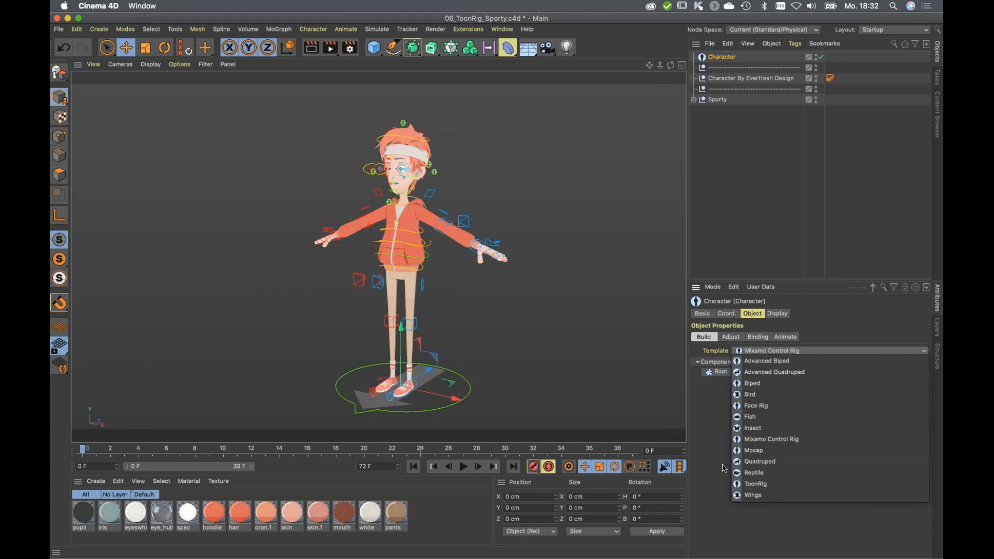
pyautogui.click(705, 459)
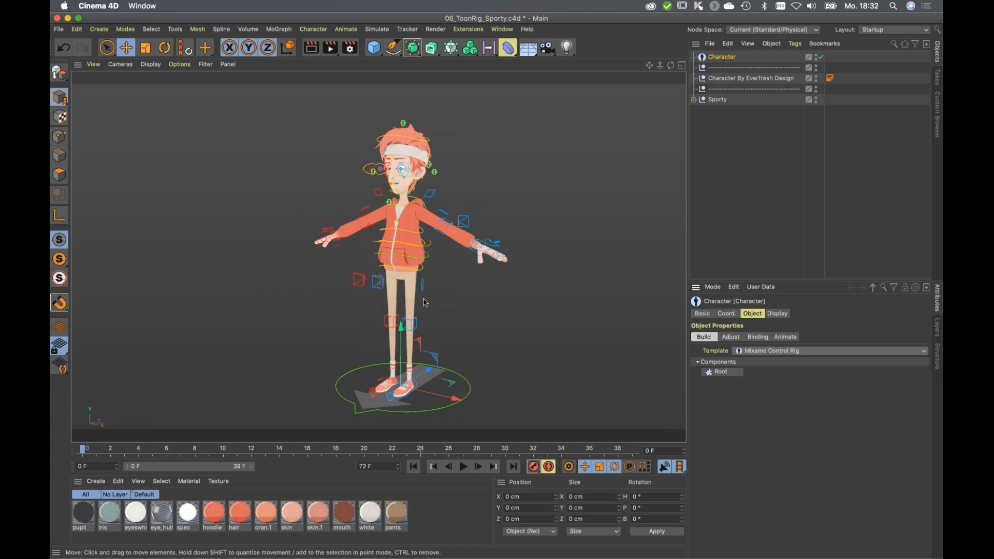
# Delete the Character object from the scene.
pyautogui.keyDown('alt'); pyautogui.moveTo(364, 370); pyautogui.dragTo(401, 404); pyautogui.keyUp('alt')
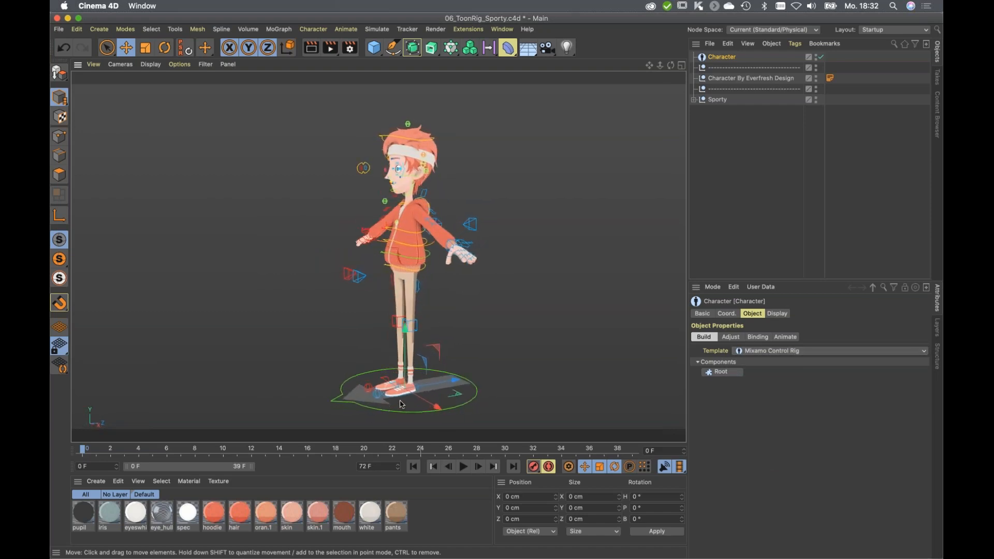
pyautogui.scroll(3, 401, 405)
pyautogui.press('Delete')
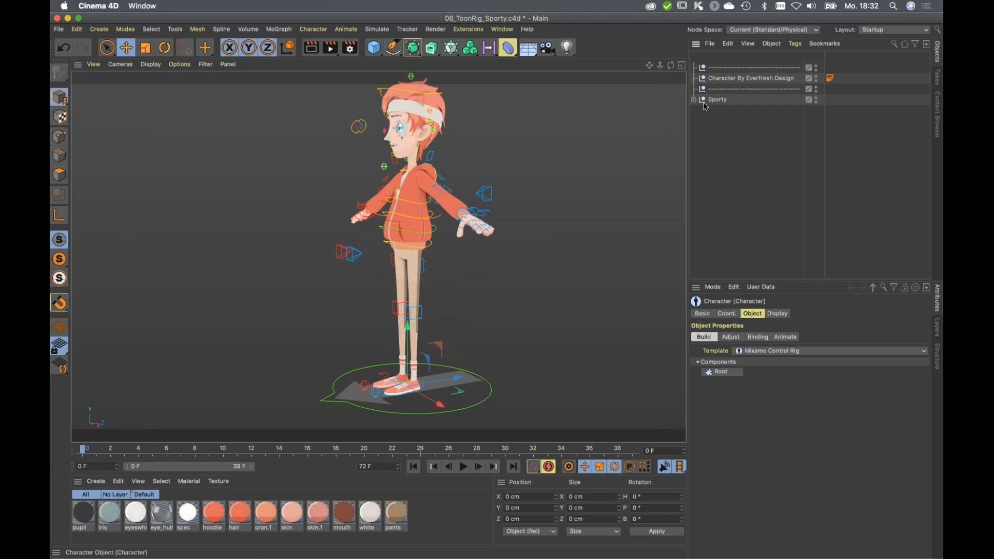
# Move the right foot control up and forward to lift the leg, and lower the hip control to bend the standing leg.
pyautogui.scroll(5, 457, 381)
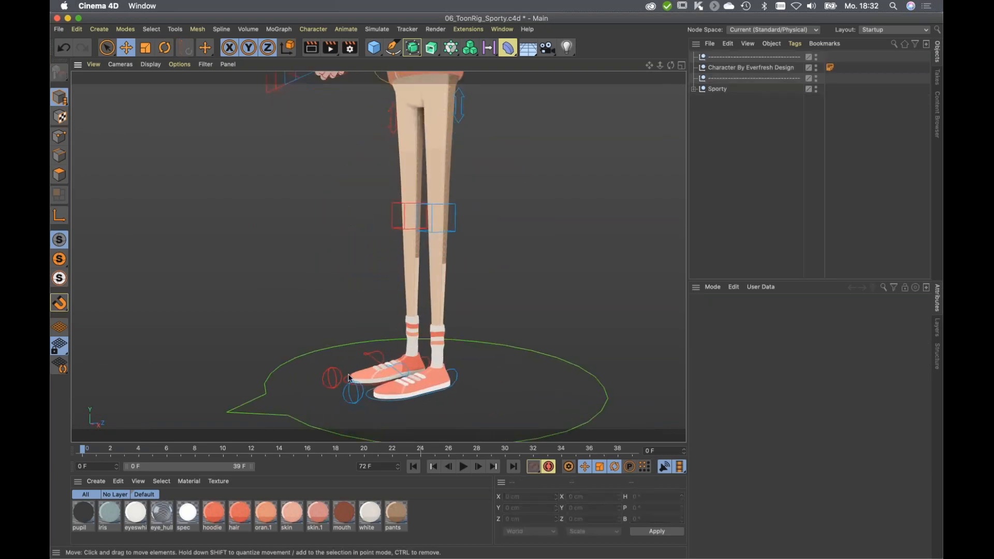
pyautogui.click(346, 380)
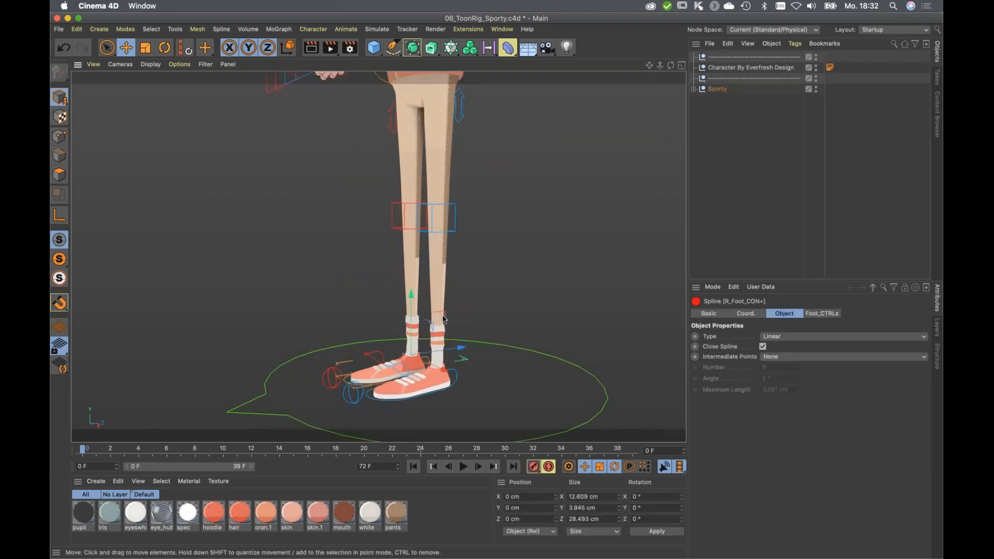
pyautogui.moveTo(382, 188); pyautogui.dragTo(164, 49)
pyautogui.keyDown('alt'); pyautogui.moveTo(403, 198); pyautogui.dragTo(408, 281, button='middle'); pyautogui.keyUp('alt')
pyautogui.scroll(-5, 407, 278)
pyautogui.click(472, 169)
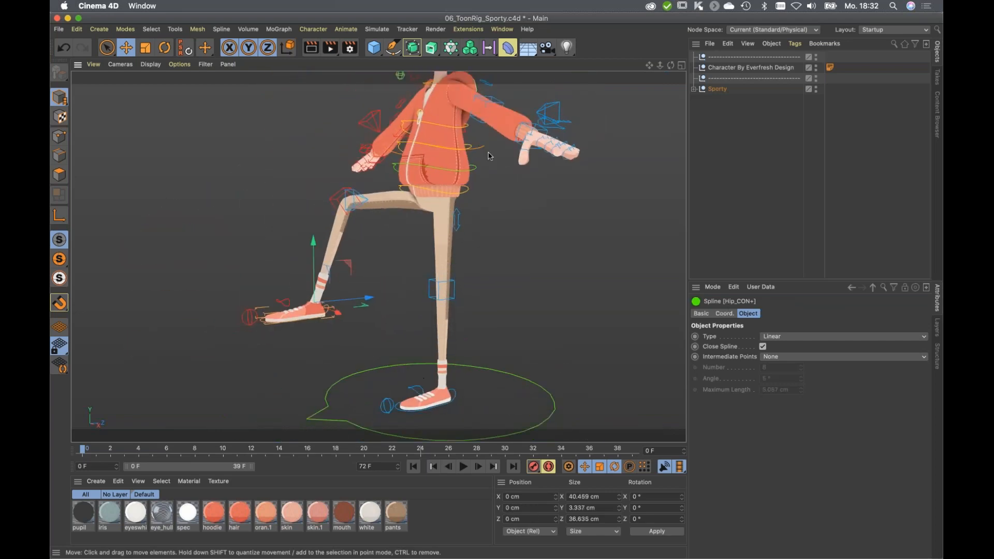
pyautogui.moveTo(437, 132); pyautogui.dragTo(441, 169)
# Move the left hand control in front of the body to about X -15, Y -17, Z -25 cm.
pyautogui.click(554, 145)
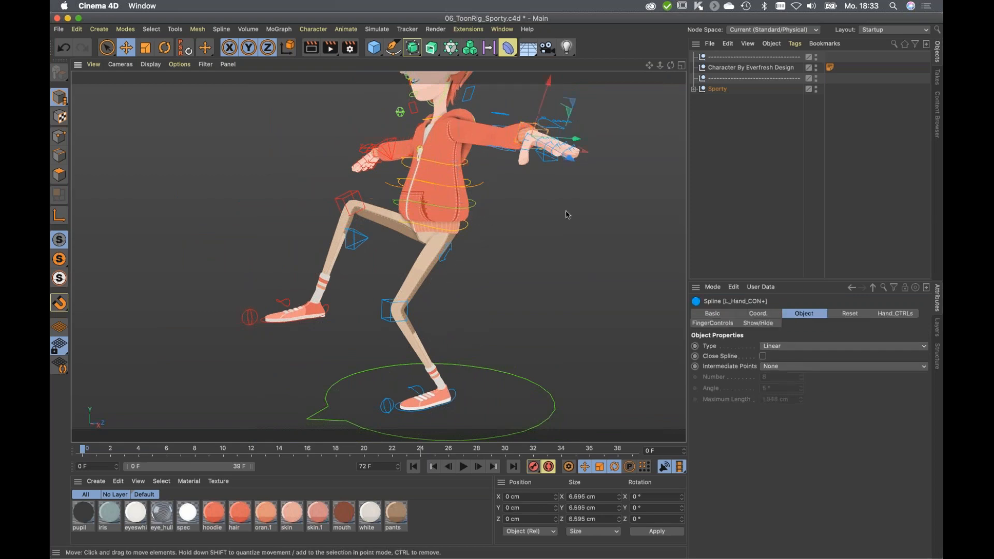
pyautogui.keyDown('alt'); pyautogui.moveTo(557, 226); pyautogui.dragTo(579, 281, button='middle'); pyautogui.keyUp('alt')
pyautogui.keyDown('alt'); pyautogui.moveTo(363, 218); pyautogui.dragTo(463, 273); pyautogui.keyUp('alt')
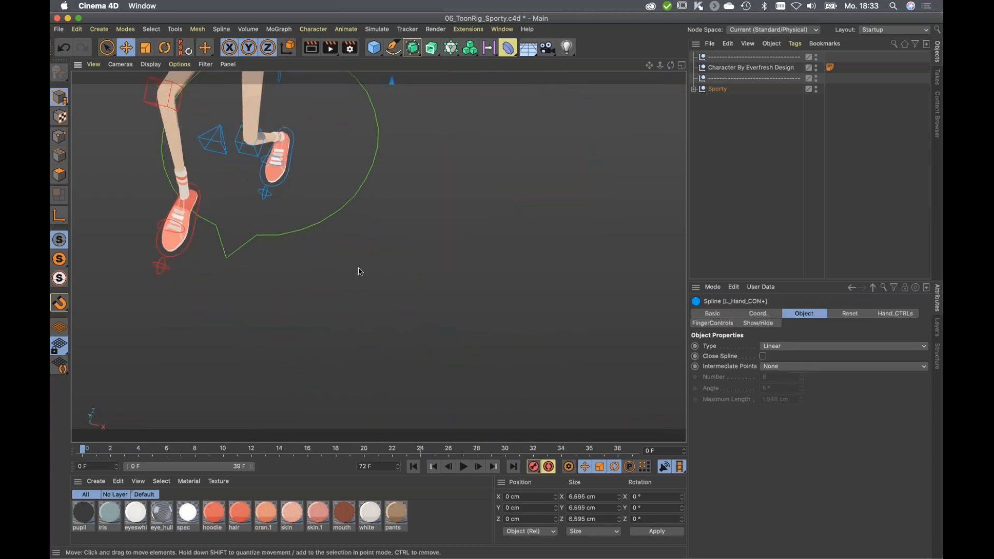
pyautogui.keyDown('alt'); pyautogui.moveTo(397, 171); pyautogui.dragTo(514, 322, button='middle'); pyautogui.keyUp('alt')
pyautogui.moveTo(543, 208); pyautogui.dragTo(386, 240)
# Rotate the left hand control to about -3°, 103° and -86° so the hand is posed in front of the torso.
pyautogui.press('r')
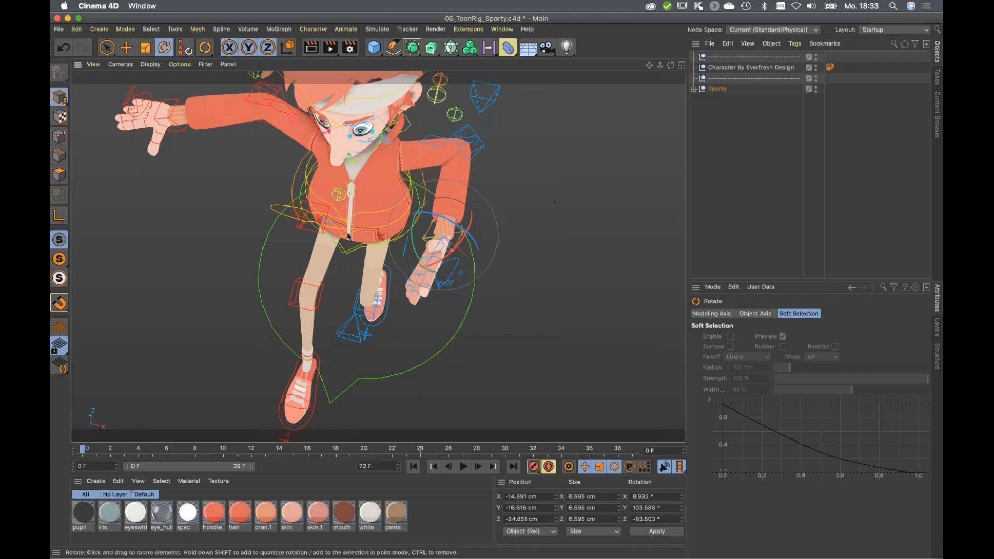
pyautogui.keyDown('alt'); pyautogui.moveTo(392, 255); pyautogui.dragTo(389, 150); pyautogui.keyUp('alt')
pyautogui.moveTo(462, 150); pyautogui.dragTo(469, 156)
pyautogui.keyDown('alt'); pyautogui.moveTo(404, 215); pyautogui.dragTo(406, 217, button='middle'); pyautogui.keyUp('alt')
pyautogui.keyDown('alt'); pyautogui.moveTo(379, 239); pyautogui.dragTo(295, 283); pyautogui.keyUp('alt')
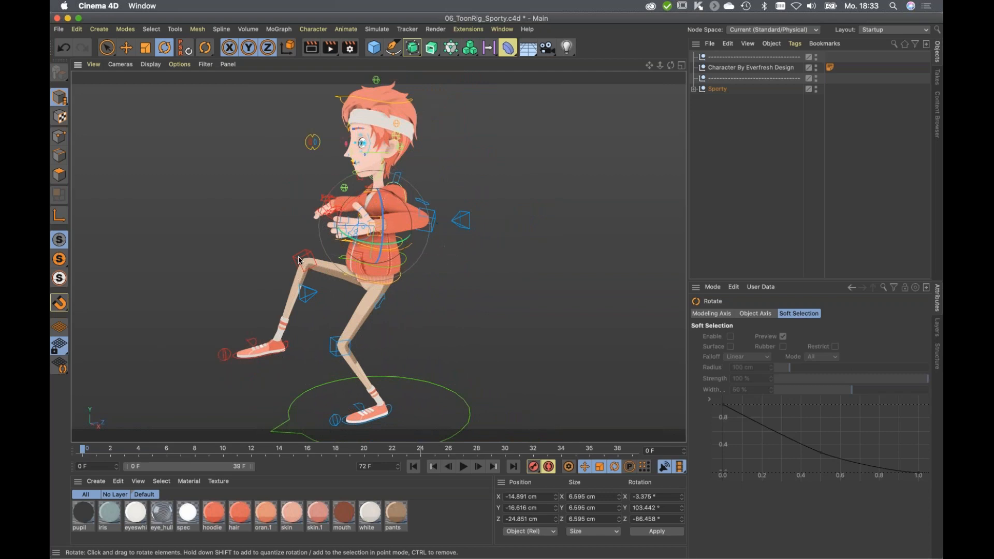
# Try repositioning the raised right foot control with the Move tool and undo the last move.
pyautogui.click(299, 258)
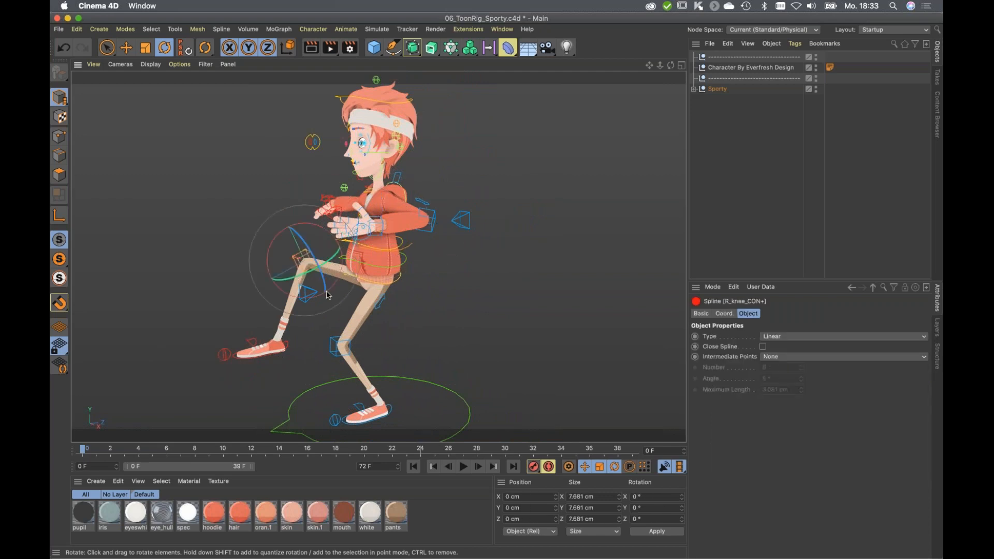
pyautogui.click(286, 348)
pyautogui.keyDown('alt'); pyautogui.moveTo(353, 313); pyautogui.dragTo(458, 274, button='middle'); pyautogui.keyUp('alt')
pyautogui.press('e')
pyautogui.moveTo(383, 301); pyautogui.dragTo(440, 150)
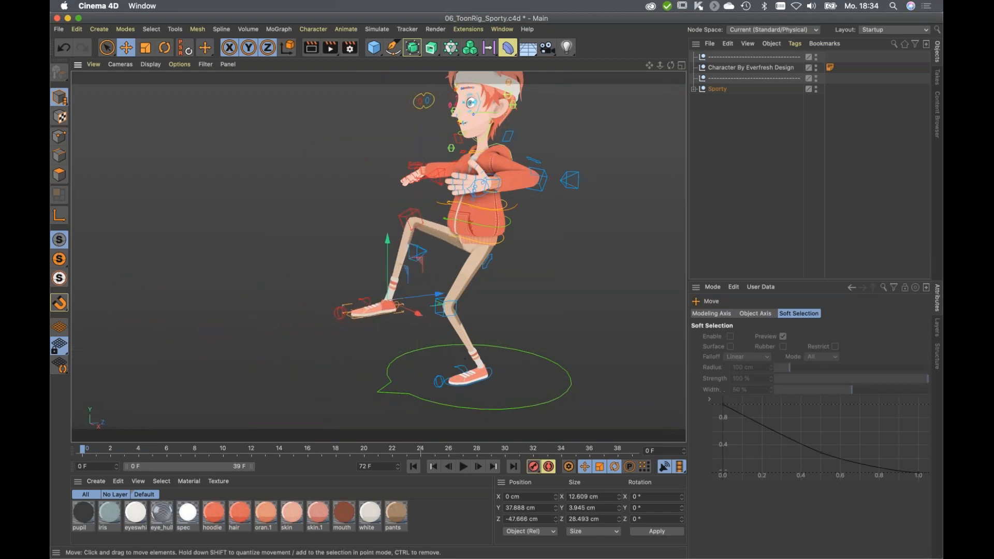
pyautogui.press('super+z')
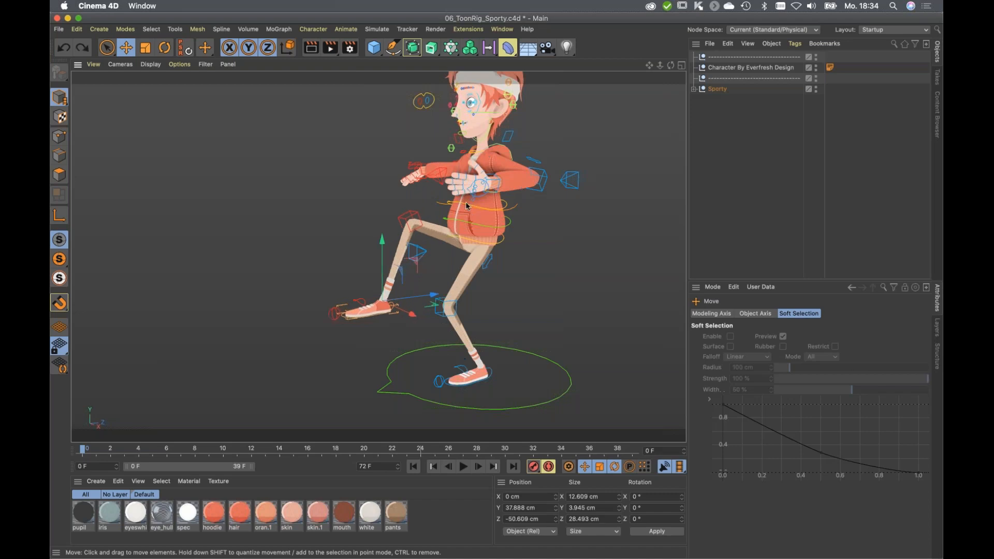
# Scale the right knee control along its Z axis to about 14 cm to round the raised leg's bend.
pyautogui.keyDown('alt'); pyautogui.moveTo(464, 212); pyautogui.dragTo(408, 198); pyautogui.keyUp('alt')
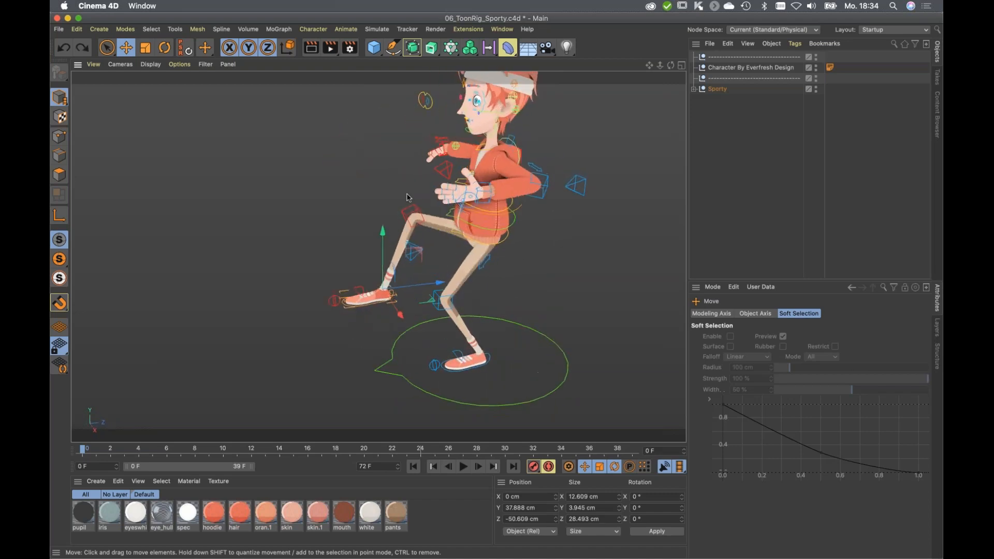
pyautogui.click(403, 218)
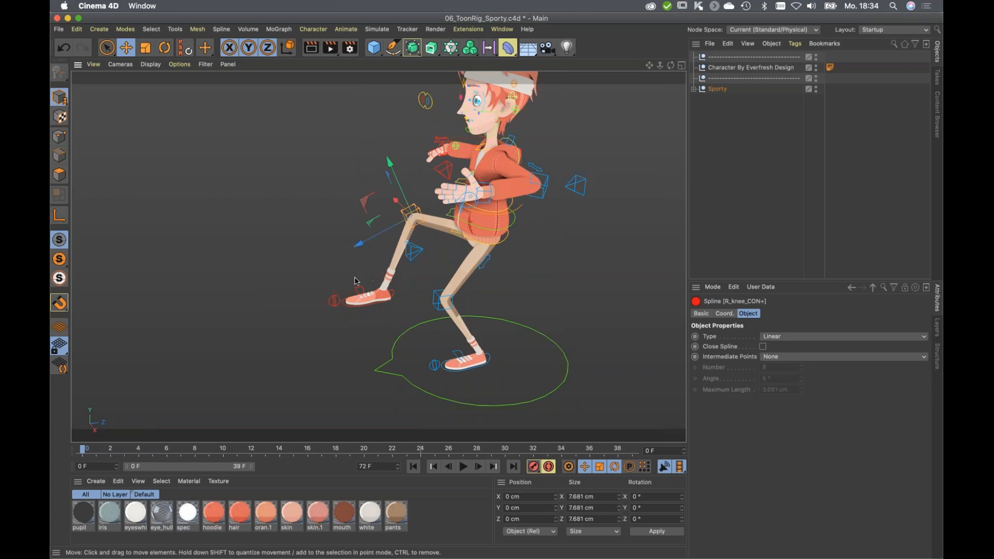
pyautogui.press('t')
pyautogui.moveTo(325, 260)
pyautogui.mouseDown()
pyautogui.moveTo(305, 271)
pyautogui.moveTo(332, 260)
pyautogui.moveTo(310, 265)
pyautogui.mouseUp()
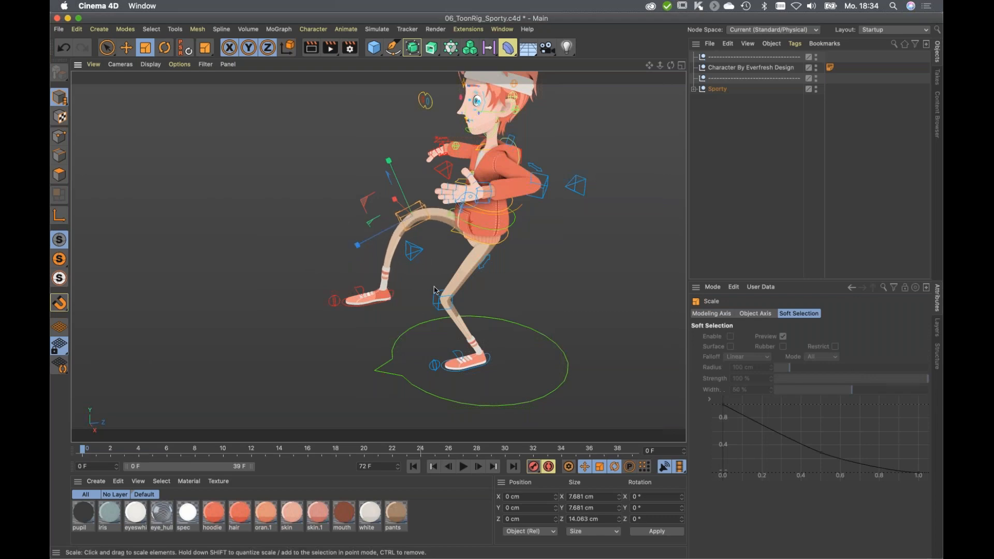
# Scale the left knee control along its Z axis to about 14.7 cm and round the left elbow with its control.
pyautogui.click(442, 309)
pyautogui.moveTo(435, 400); pyautogui.dragTo(435, 403)
pyautogui.click(544, 183)
# Thicken the legs with the knee controls, scaling the left knee control along X to about 22.9 cm.
pyautogui.keyDown('alt'); pyautogui.moveTo(542, 233); pyautogui.dragTo(237, 259); pyautogui.keyUp('alt')
pyautogui.scroll(2, 457, 248)
pyautogui.click(340, 271)
pyautogui.click(386, 346)
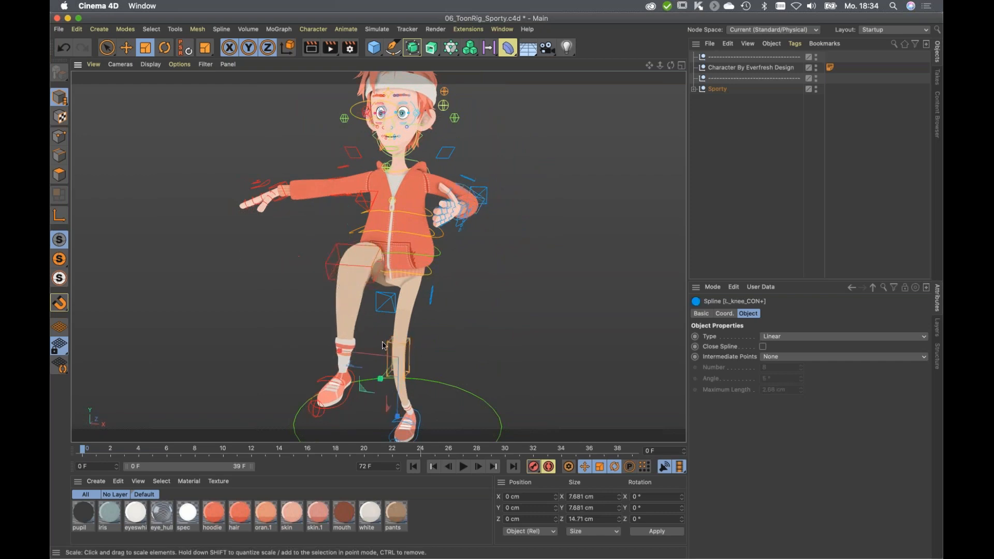
pyautogui.moveTo(340, 351); pyautogui.dragTo(285, 347)
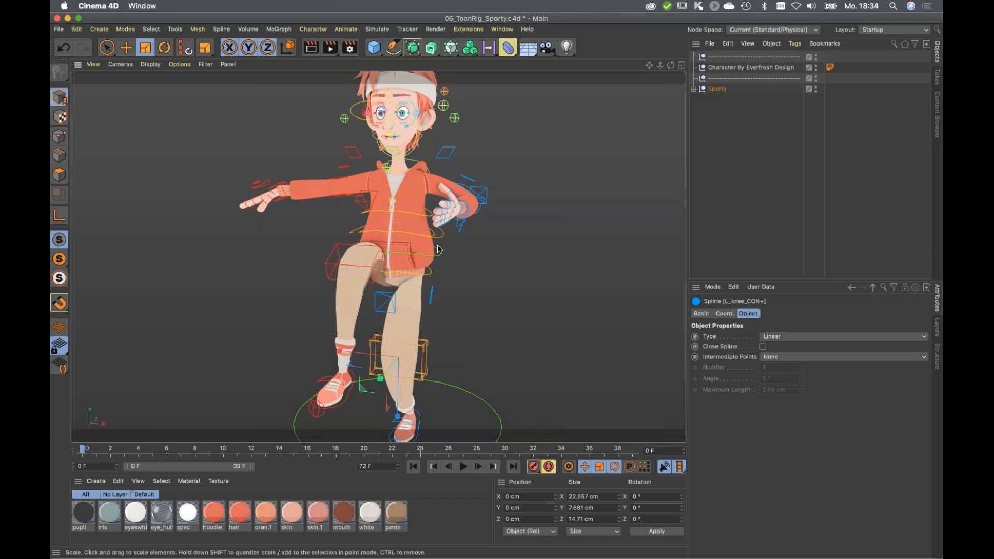
# Scale up the lower torso control to widen the hoodie, and enlarge the right elbow control to thicken the sleeve.
pyautogui.click(449, 268)
pyautogui.moveTo(458, 283); pyautogui.dragTo(509, 281)
pyautogui.click(345, 192)
pyautogui.moveTo(288, 244); pyautogui.dragTo(124, 287)
# Scale the left hand control uniformly to about 15.3 cm to give the character an oversized hand.
pyautogui.keyDown('alt'); pyautogui.moveTo(452, 219); pyautogui.dragTo(535, 237); pyautogui.keyUp('alt')
pyautogui.click(436, 228)
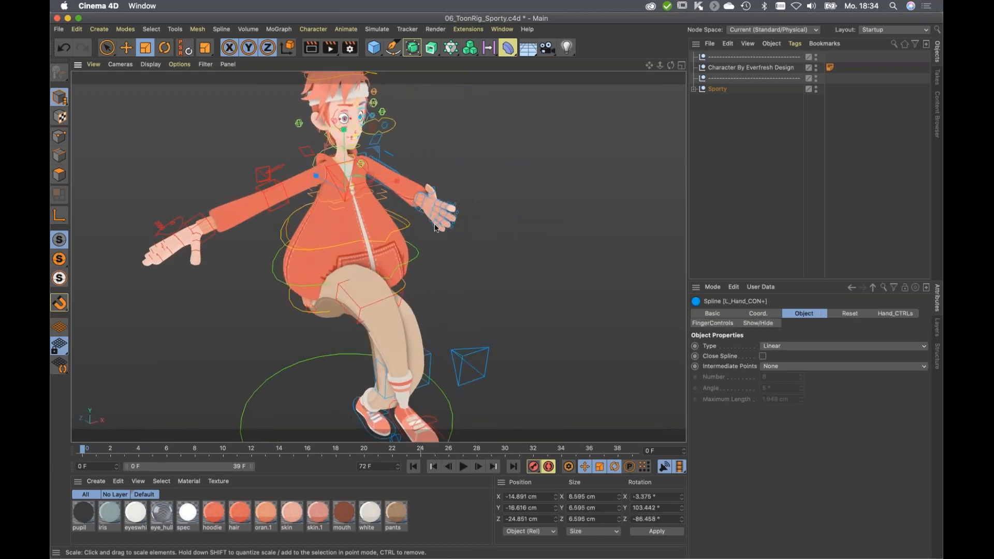
pyautogui.moveTo(466, 282); pyautogui.dragTo(390, 199)
# Examine the exaggerated pose and the enlarged left hand from the front, the side and close up.
pyautogui.keyDown('alt'); pyautogui.moveTo(483, 215); pyautogui.dragTo(275, 181); pyautogui.keyUp('alt')
pyautogui.keyDown('alt'); pyautogui.moveTo(274, 181); pyautogui.dragTo(536, 216, button='right'); pyautogui.keyUp('alt')
pyautogui.keyDown('alt'); pyautogui.moveTo(536, 217); pyautogui.dragTo(413, 298, button='middle'); pyautogui.keyUp('alt')
pyautogui.keyDown('alt'); pyautogui.moveTo(412, 297); pyautogui.dragTo(438, 288); pyautogui.keyUp('alt')
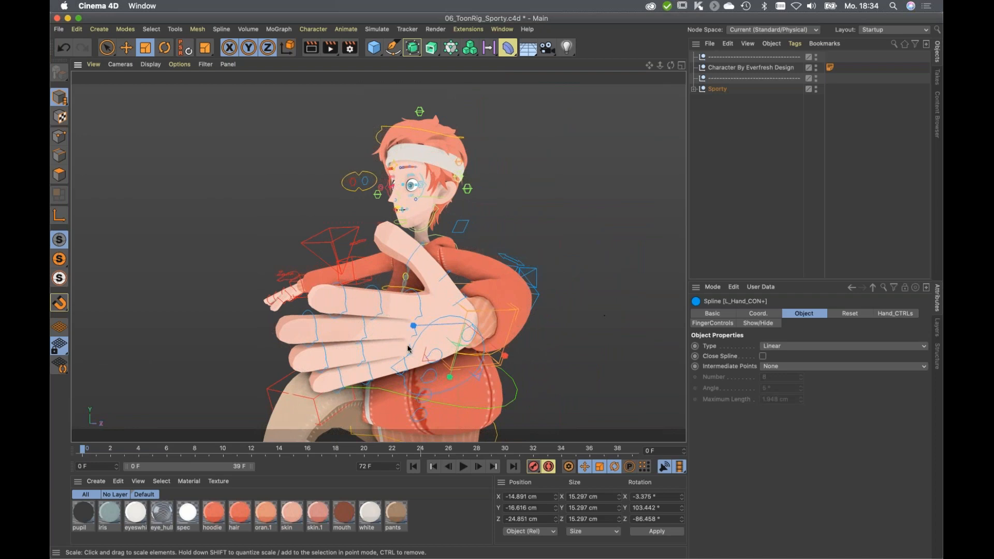
pyautogui.keyDown('alt'); pyautogui.moveTo(377, 323); pyautogui.dragTo(379, 244); pyautogui.keyUp('alt')
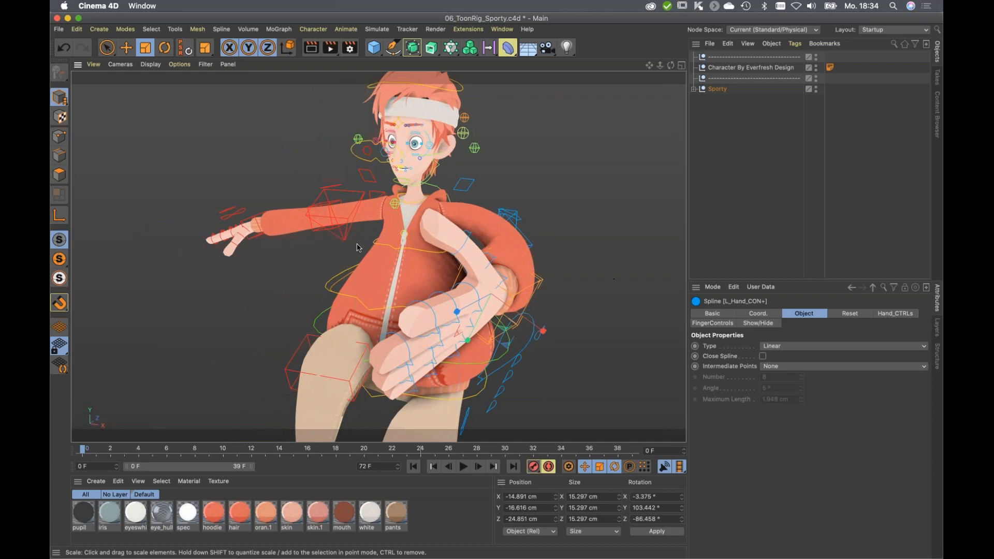
pyautogui.keyDown('alt'); pyautogui.moveTo(414, 247); pyautogui.dragTo(446, 180, button='middle'); pyautogui.keyUp('alt')
pyautogui.keyDown('alt'); pyautogui.moveTo(445, 180); pyautogui.dragTo(404, 264, button='right'); pyautogui.keyUp('alt')
pyautogui.keyDown('alt'); pyautogui.moveTo(404, 262); pyautogui.dragTo(410, 231); pyautogui.keyUp('alt')
pyautogui.keyDown('alt'); pyautogui.moveTo(421, 276); pyautogui.dragTo(417, 254, button='middle'); pyautogui.keyUp('alt')
pyautogui.keyDown('alt'); pyautogui.moveTo(423, 254); pyautogui.dragTo(427, 258, button='right'); pyautogui.keyUp('alt')
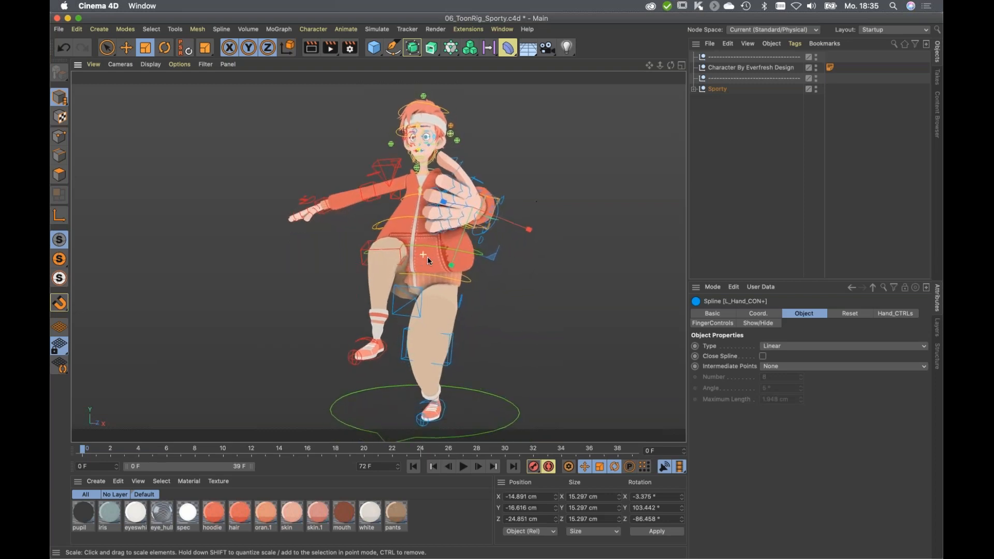
pyautogui.keyDown('alt'); pyautogui.moveTo(427, 256); pyautogui.dragTo(283, 267); pyautogui.keyUp('alt')
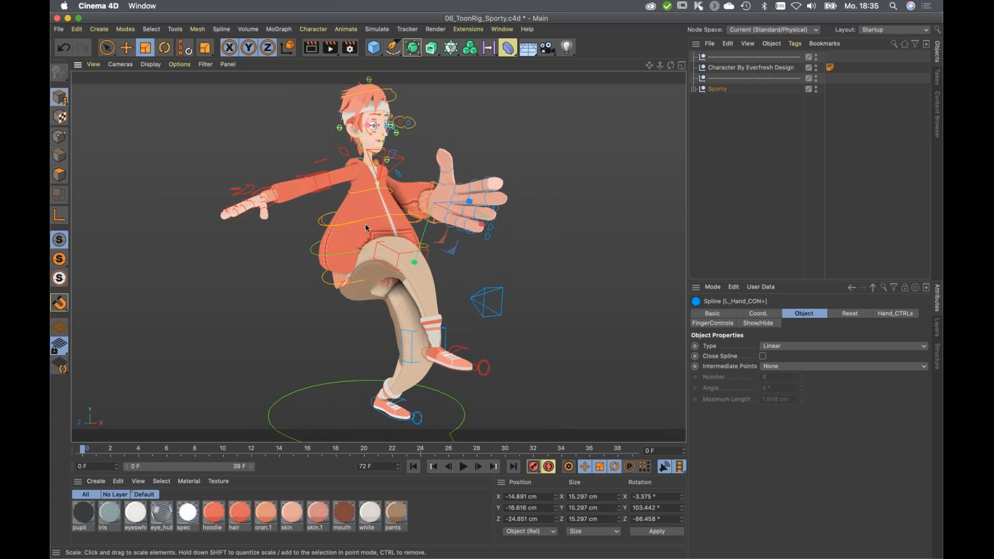
pyautogui.keyDown('alt'); pyautogui.moveTo(366, 228); pyautogui.dragTo(391, 242, button='middle'); pyautogui.keyUp('alt')
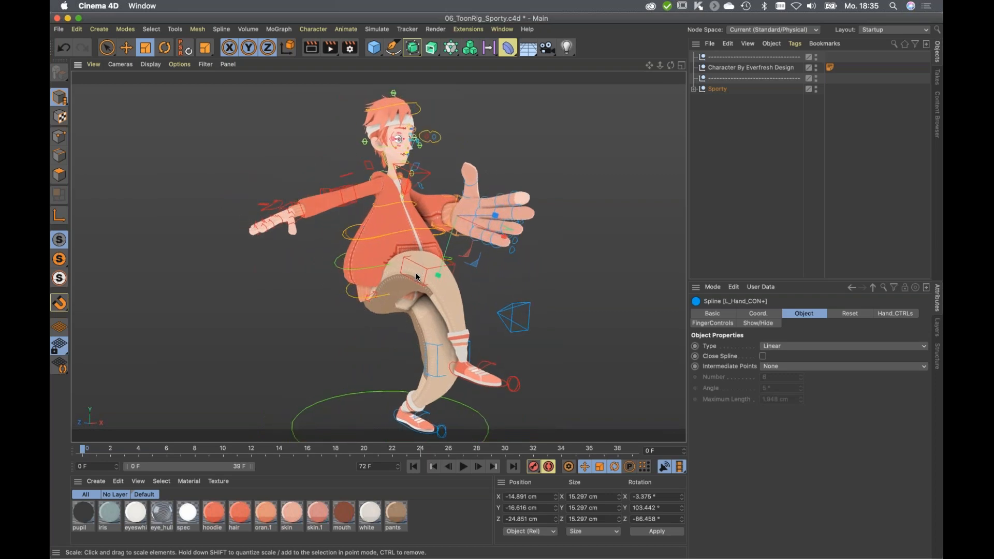
# Inspect the outstretched right hand and its finger controls up close.
pyautogui.keyDown('alt'); pyautogui.moveTo(400, 251); pyautogui.dragTo(344, 251); pyautogui.keyUp('alt')
pyautogui.keyDown('alt'); pyautogui.moveTo(317, 251); pyautogui.dragTo(396, 221, button='right'); pyautogui.keyUp('alt')
pyautogui.keyDown('alt'); pyautogui.moveTo(351, 271); pyautogui.dragTo(385, 266, button='middle'); pyautogui.keyUp('alt')
pyautogui.keyDown('alt'); pyautogui.moveTo(385, 268); pyautogui.dragTo(376, 212); pyautogui.keyUp('alt')
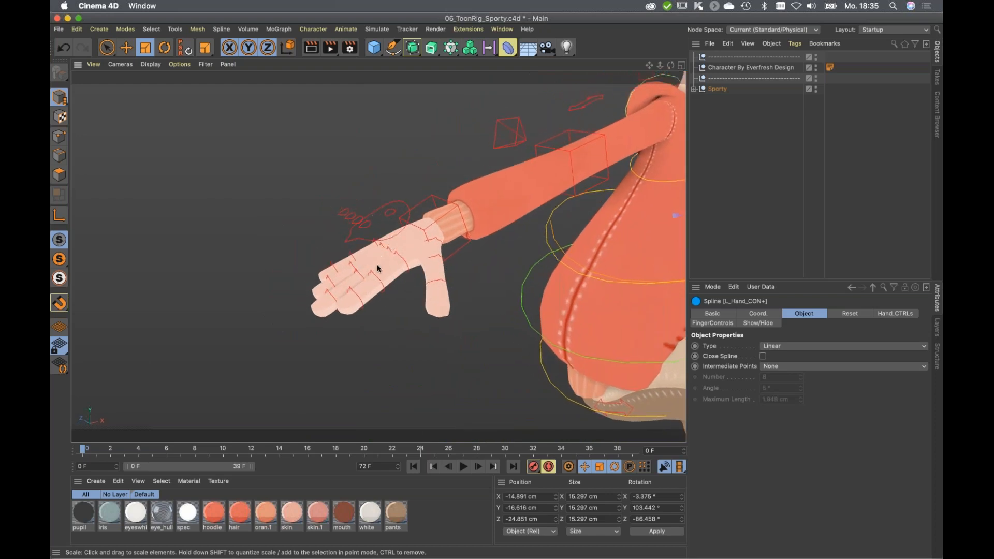
# Move the right hand's pinky finger control along its X axis and undo the last move.
pyautogui.keyDown('alt'); pyautogui.moveTo(386, 267); pyautogui.dragTo(403, 269, button='right'); pyautogui.keyUp('alt')
pyautogui.keyDown('alt'); pyautogui.moveTo(403, 265); pyautogui.dragTo(396, 172); pyautogui.keyUp('alt')
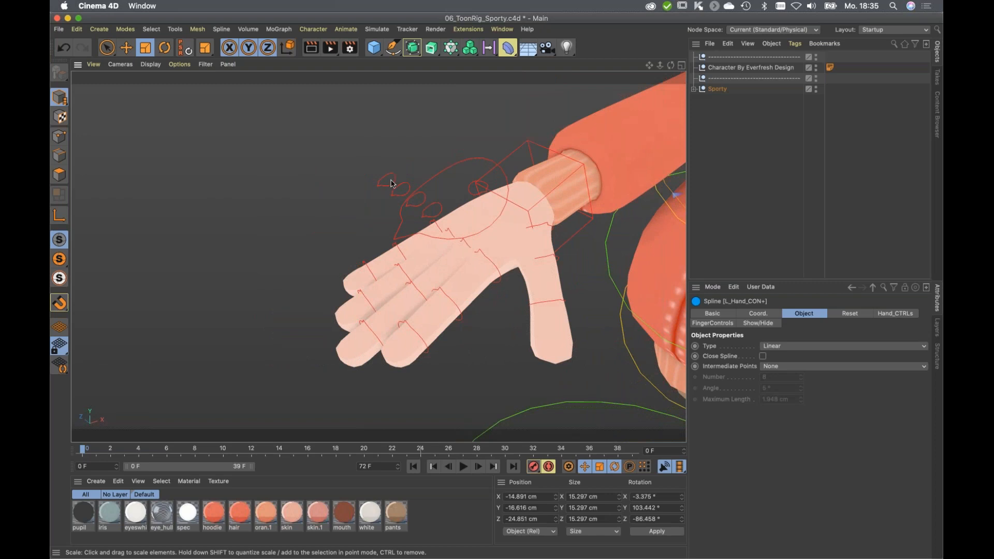
pyautogui.click(385, 187)
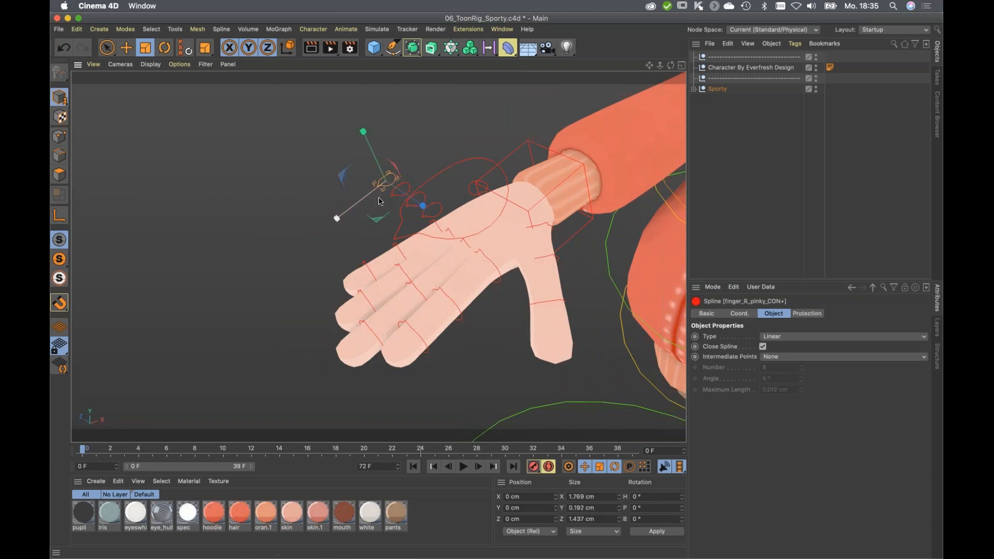
pyautogui.press('e')
pyautogui.moveTo(342, 217); pyautogui.dragTo(414, 176)
pyautogui.press('super+z')
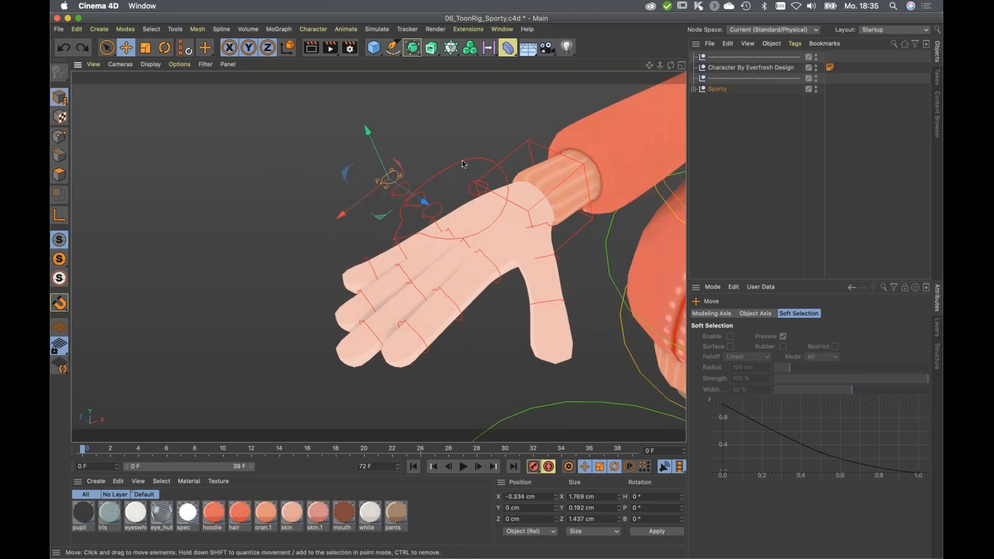
# Spread the right hand's fingers with the finger gizmo and rotate the pinky's tip joint to a pitch of about -32°.
pyautogui.click(501, 202)
pyautogui.moveTo(463, 179); pyautogui.dragTo(430, 150)
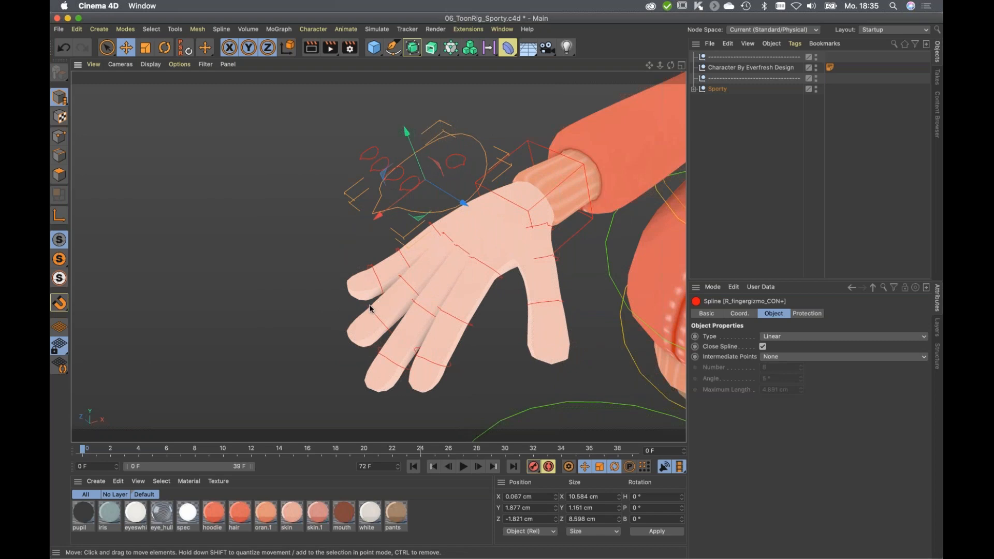
pyautogui.click(372, 270)
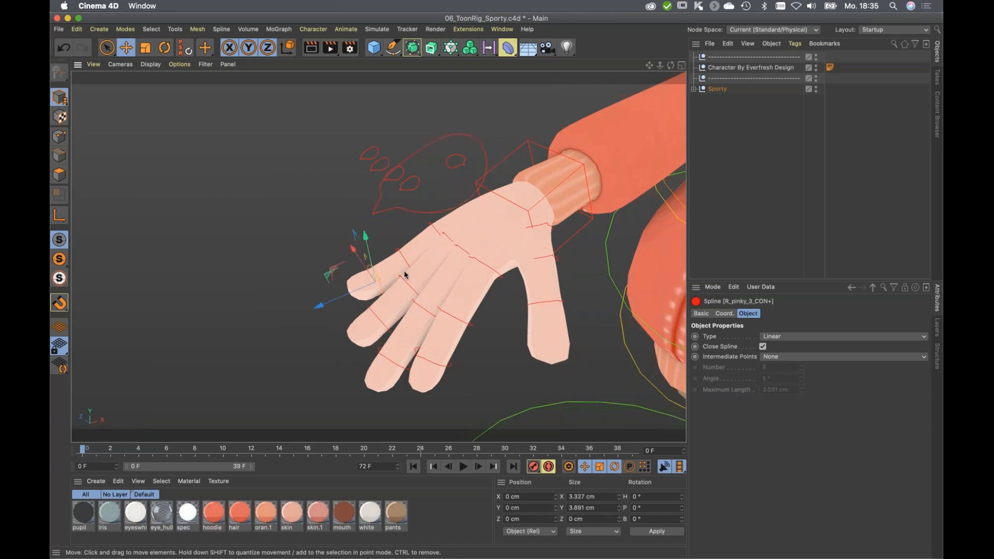
pyautogui.press('r')
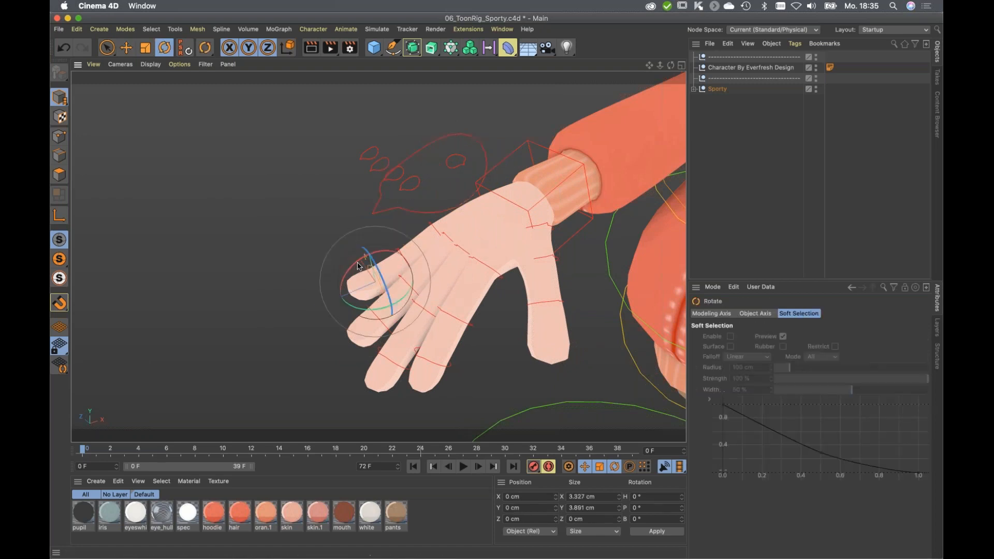
pyautogui.moveTo(353, 266); pyautogui.dragTo(310, 316)
# Select the Face_CTRLs null, raise both eyebrows and lower the sync control to open the character's mouth.
pyautogui.keyDown('alt'); pyautogui.moveTo(407, 232); pyautogui.dragTo(290, 259, button='middle'); pyautogui.keyUp('alt')
pyautogui.scroll(-10, 511, 259)
pyautogui.keyDown('alt'); pyautogui.moveTo(511, 259); pyautogui.dragTo(401, 312, button='middle'); pyautogui.keyUp('alt')
pyautogui.keyDown('alt'); pyautogui.moveTo(402, 312); pyautogui.dragTo(414, 222); pyautogui.keyUp('alt')
pyautogui.scroll(5, 414, 223)
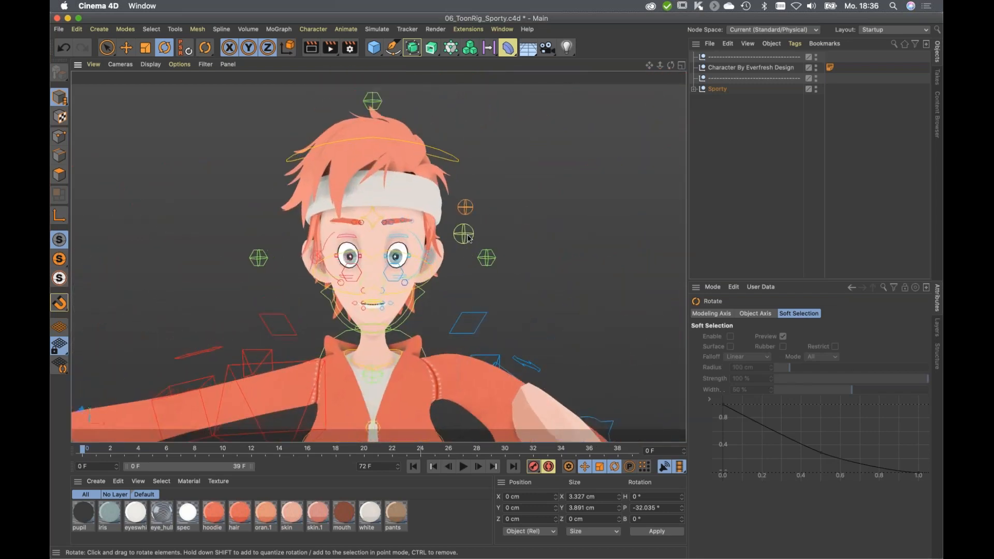
pyautogui.click(499, 252)
pyautogui.scroll(5, 360, 249)
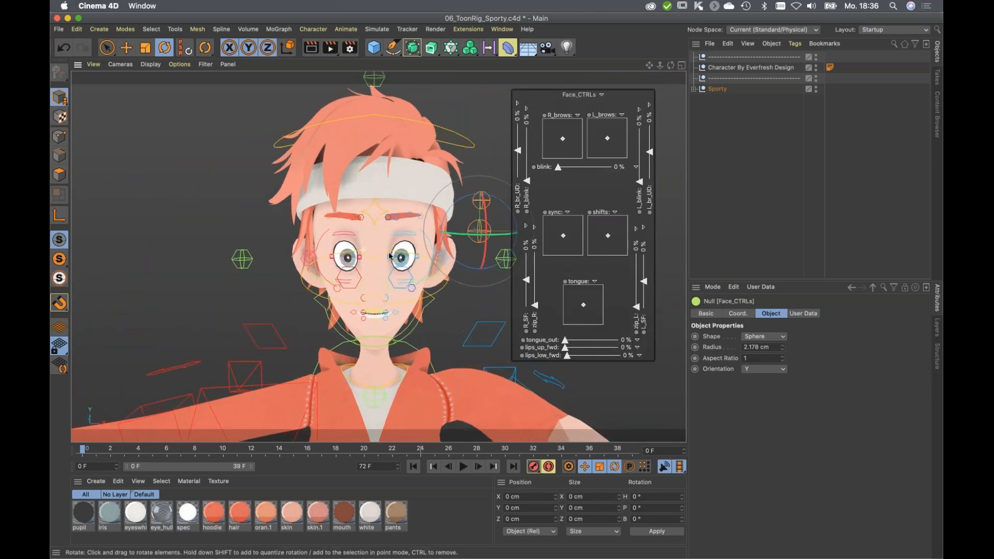
pyautogui.keyDown('alt'); pyautogui.moveTo(361, 249); pyautogui.dragTo(335, 250, button='middle'); pyautogui.keyUp('alt')
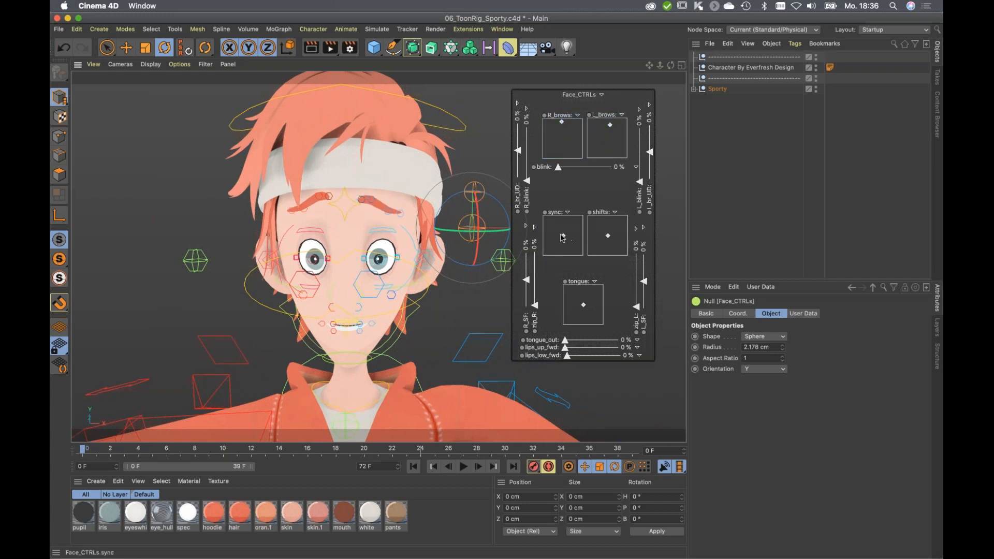
pyautogui.moveTo(566, 252)
pyautogui.mouseDown()
pyautogui.moveTo(547, 236)
pyautogui.moveTo(561, 243)
pyautogui.moveTo(560, 258)
pyautogui.mouseUp()
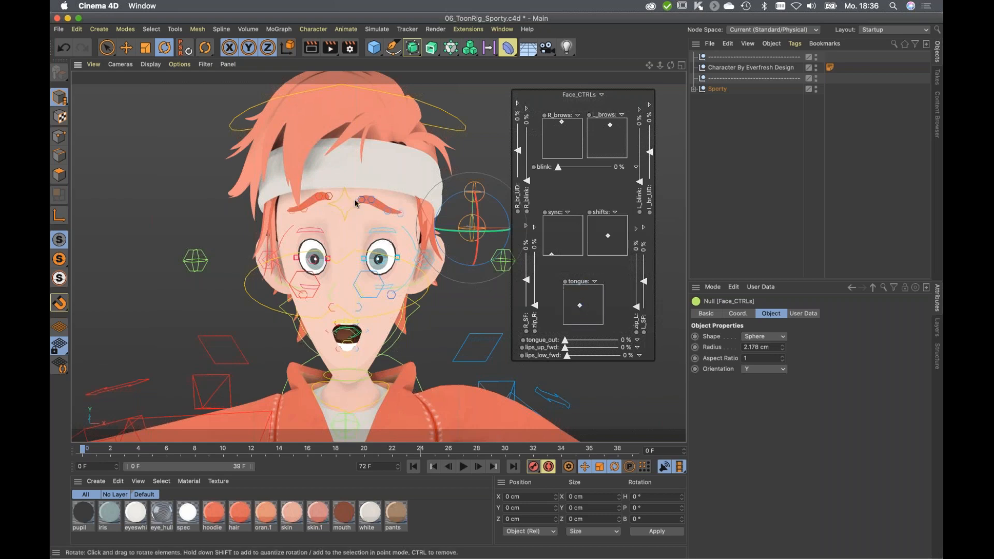
# Select a control on the character's left eyebrow and adjust its position with the Move tool.
pyautogui.click(400, 228)
pyautogui.press('e')
pyautogui.moveTo(465, 162)
pyautogui.mouseDown()
pyautogui.moveTo(476, 149)
pyautogui.moveTo(465, 161)
pyautogui.mouseUp()
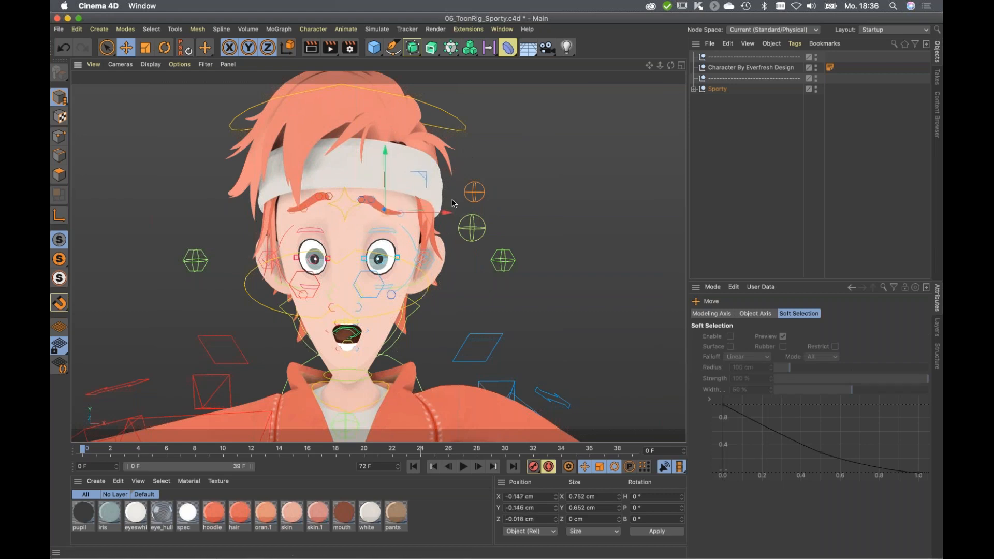
# Scale the character's head control very slightly to about 26.7 cm wide.
pyautogui.click(462, 129)
pyautogui.press('t')
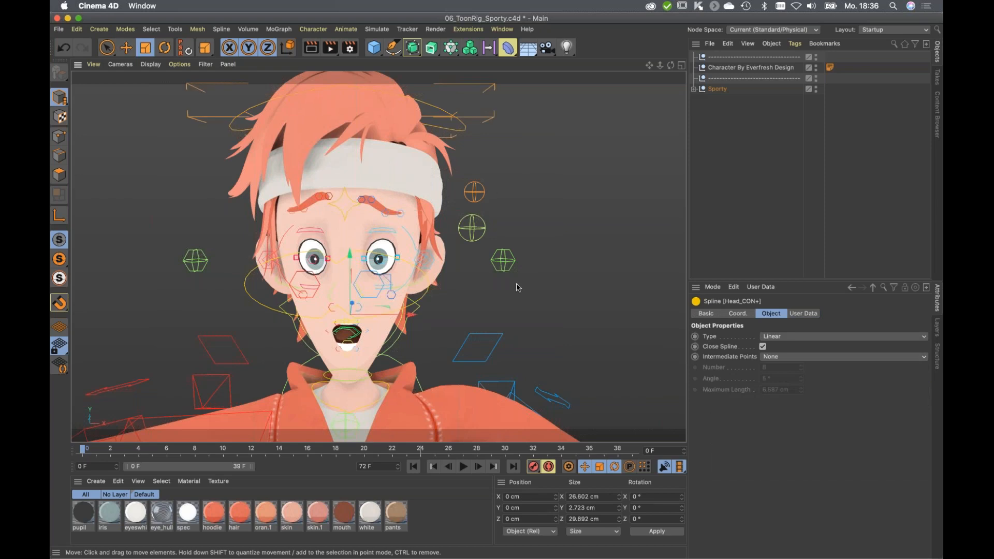
pyautogui.moveTo(611, 281); pyautogui.dragTo(532, 312)
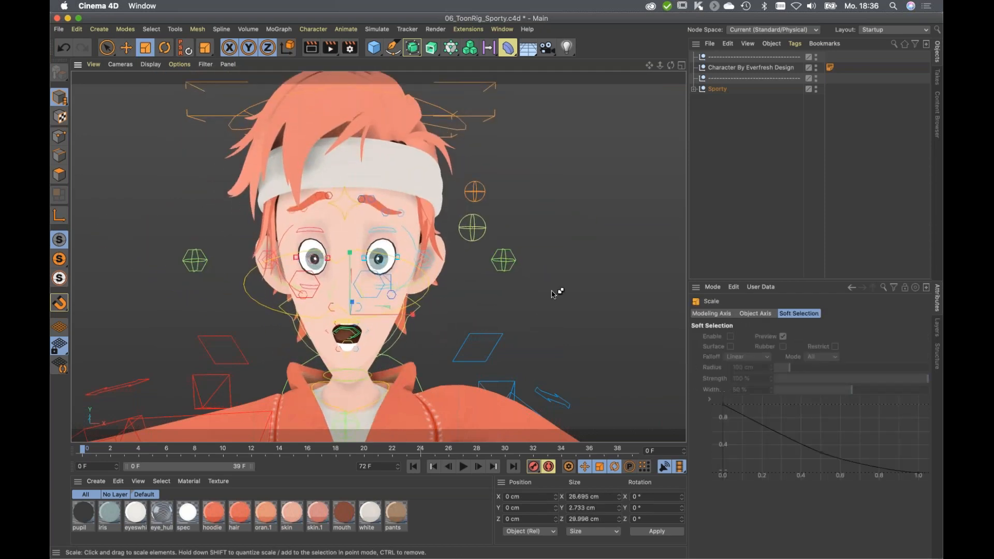
# Switch to Safari to examine the Toon Rig Series entry on the Cineversity homepage and return to Cinema 4D.
pyautogui.press('super+Tab')
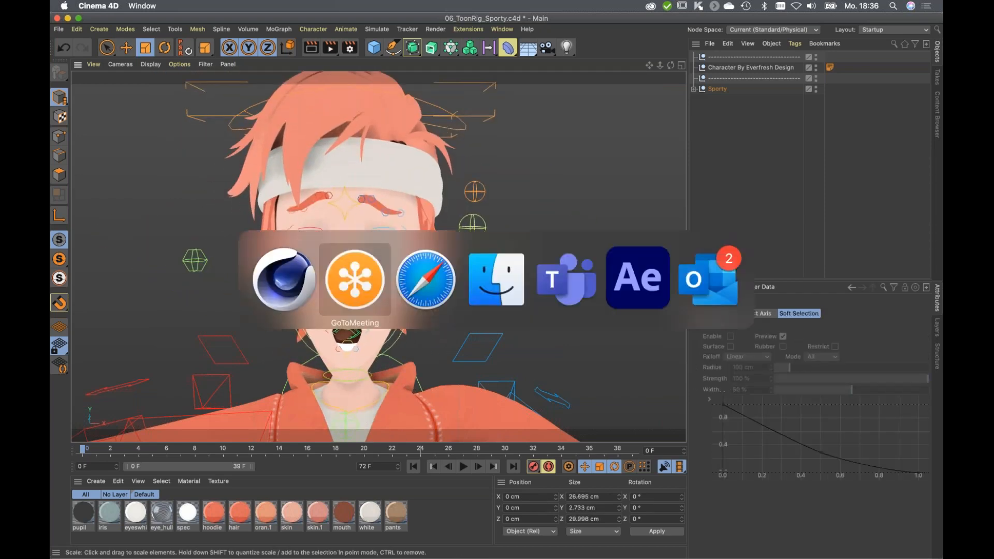
pyautogui.click(422, 277)
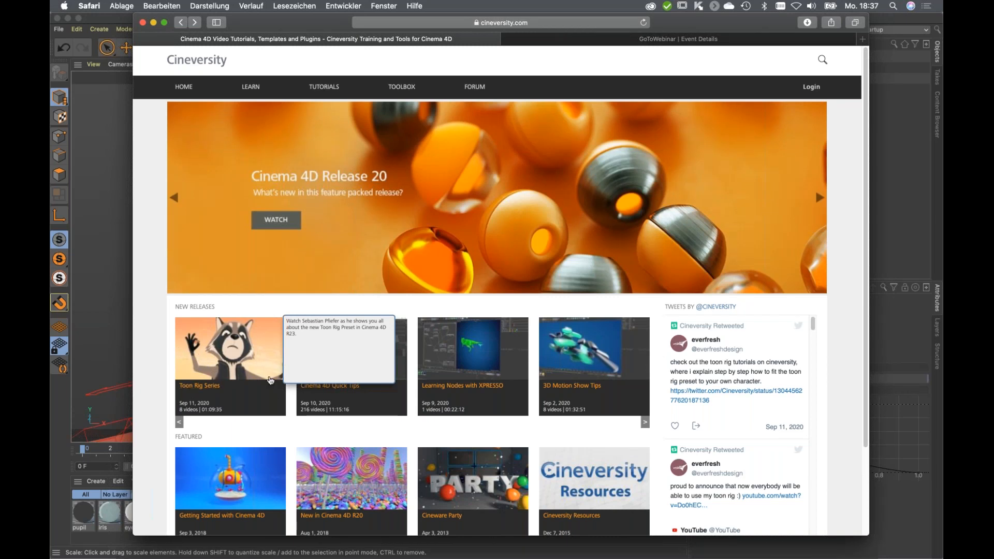
pyautogui.click(899, 22)
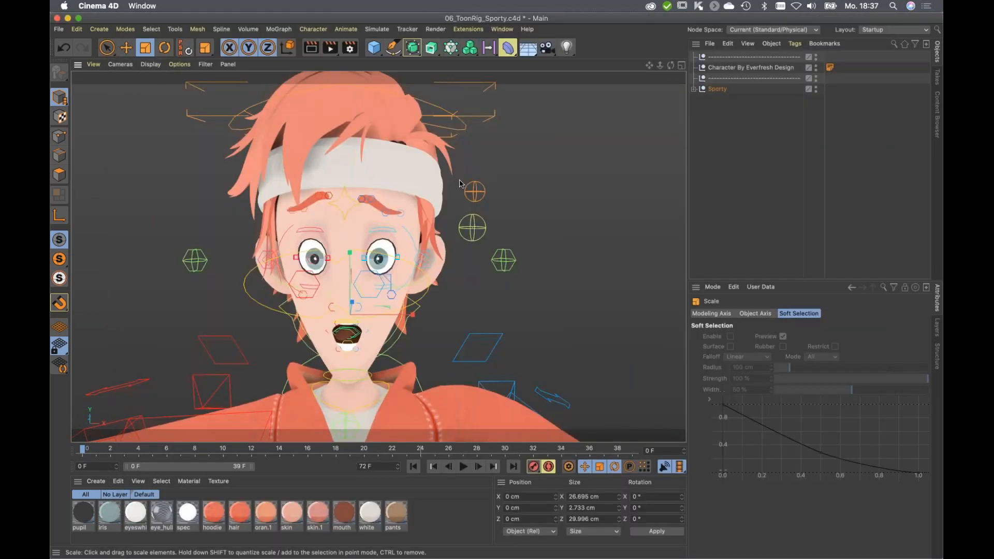
# Switch to the 07_Remesh_SceneNodes.c4d project to inspect the R23 volume mesh and bring up GoToMeeting.
pyautogui.press('v')
pyautogui.moveTo(458, 211)
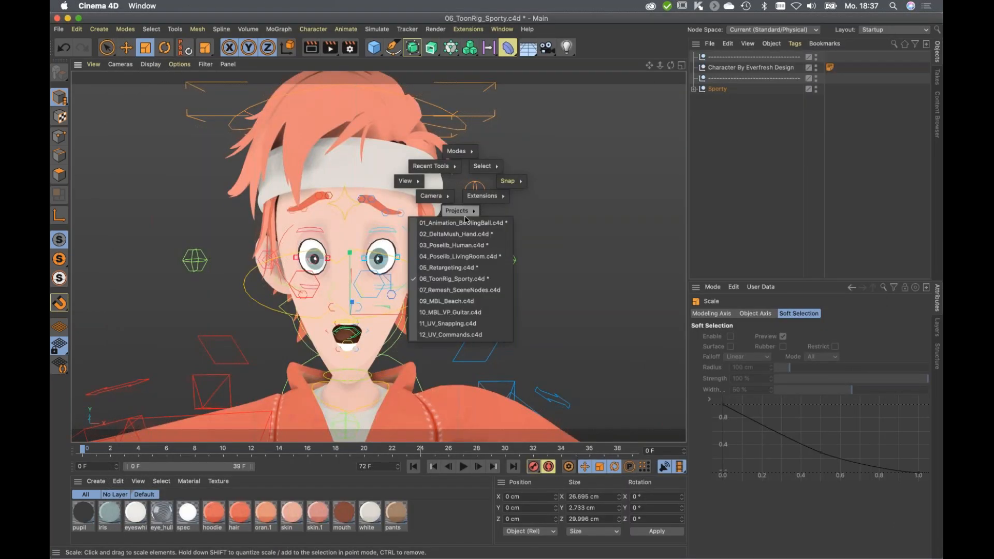
pyautogui.click(482, 290)
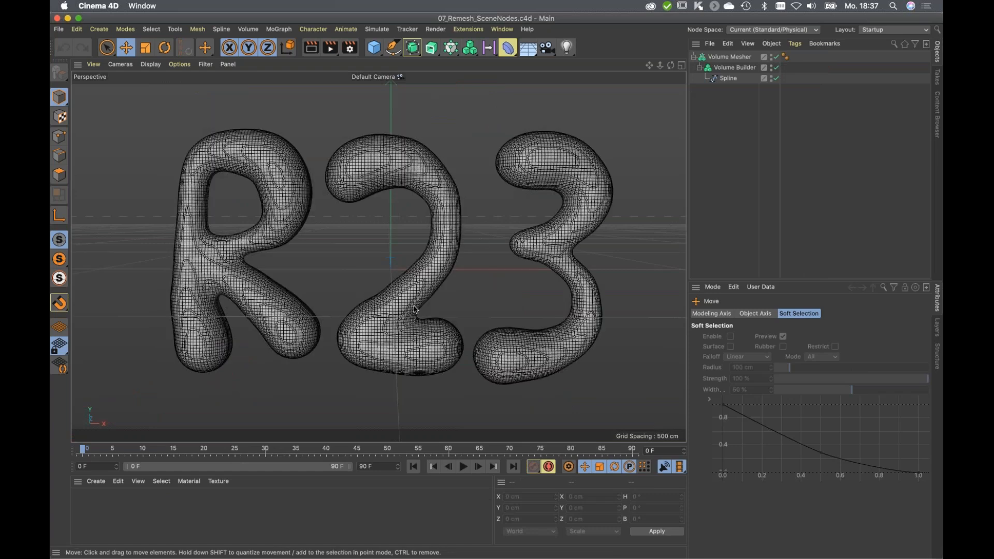
pyautogui.keyDown('alt'); pyautogui.moveTo(399, 299); pyautogui.dragTo(443, 216); pyautogui.keyUp('alt')
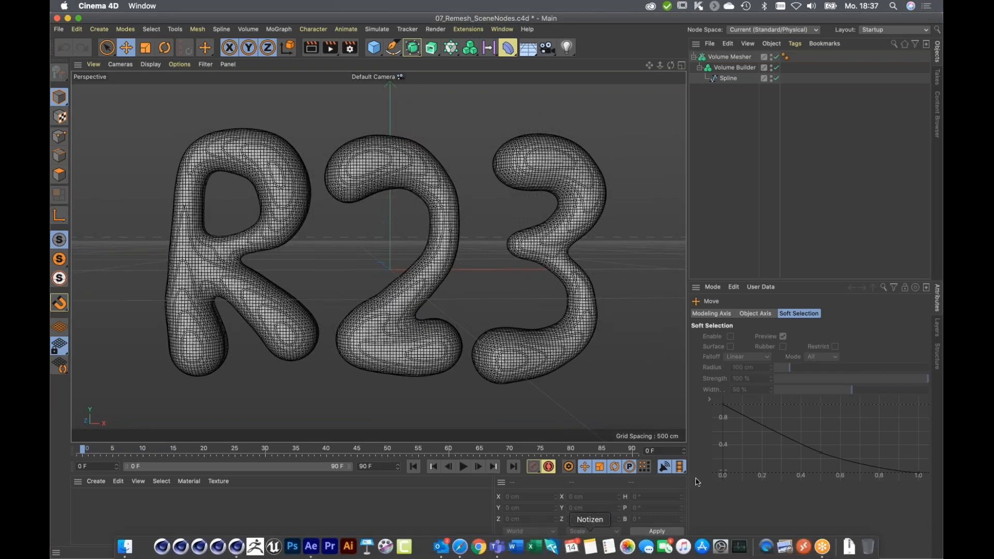
pyautogui.click(822, 552)
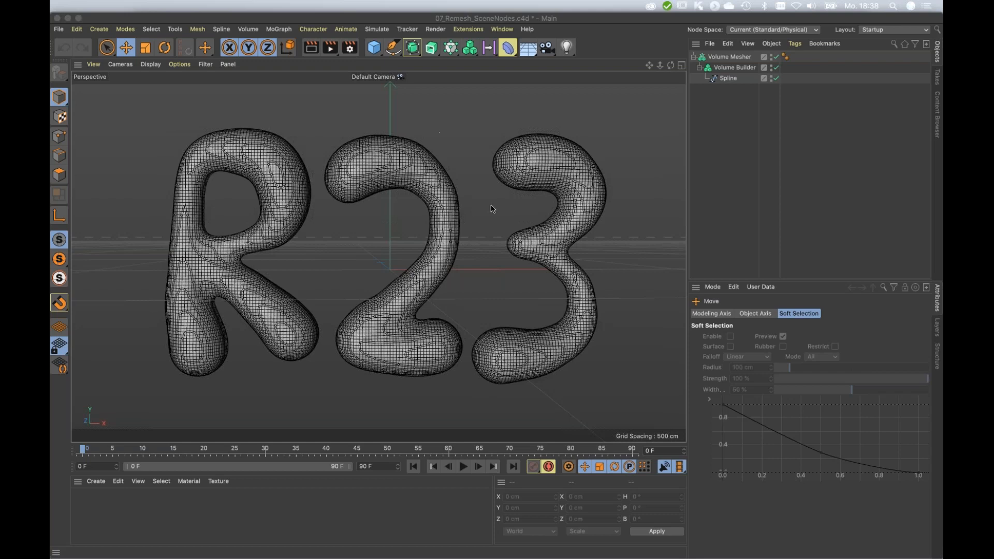
# Switch to the 06_ToonRig_Sporty.c4d project and scale the character's left eye down with its base control.
pyautogui.press('v')
pyautogui.moveTo(489, 265)
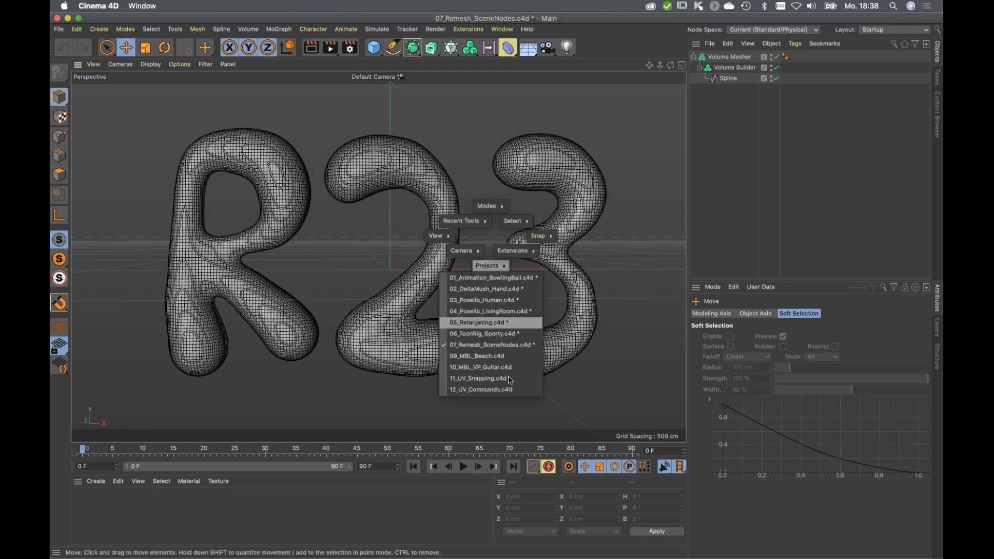
pyautogui.click(493, 338)
pyautogui.keyDown('alt'); pyautogui.moveTo(389, 274); pyautogui.dragTo(420, 242, button='right'); pyautogui.keyUp('alt')
pyautogui.click(422, 251)
pyautogui.keyDown('alt'); pyautogui.moveTo(433, 283); pyautogui.dragTo(420, 269); pyautogui.keyUp('alt')
pyautogui.click(419, 266)
pyautogui.moveTo(555, 214); pyautogui.dragTo(296, 260)
# Scale the character's right eye base control up to about 16.3 by 14.6 cm.
pyautogui.keyDown('alt'); pyautogui.moveTo(225, 312); pyautogui.dragTo(199, 311); pyautogui.keyUp('alt')
pyautogui.click(308, 221)
pyautogui.moveTo(308, 184)
pyautogui.mouseDown()
pyautogui.moveTo(376, 202)
pyautogui.moveTo(378, 256)
pyautogui.moveTo(357, 233)
pyautogui.moveTo(317, 252)
pyautogui.mouseUp()
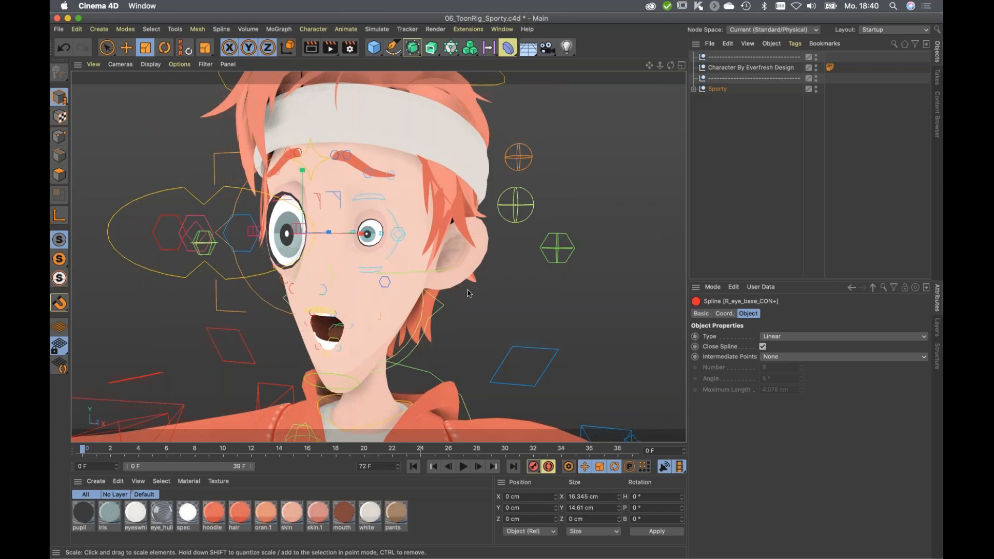
# Deselect the eye control and switch to the 07_Remesh_SceneNodes.c4d project.
pyautogui.click(693, 261)
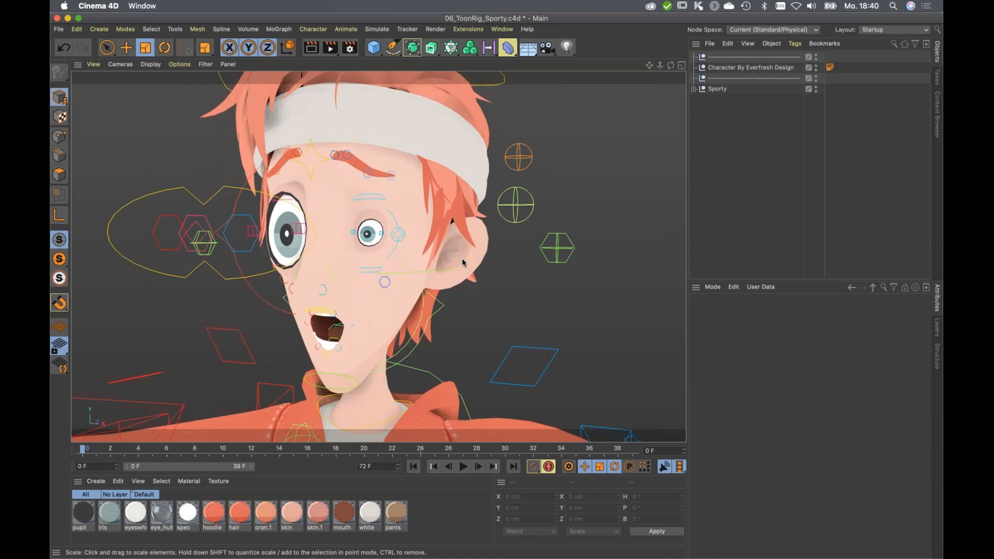
pyautogui.press('v')
pyautogui.moveTo(462, 290)
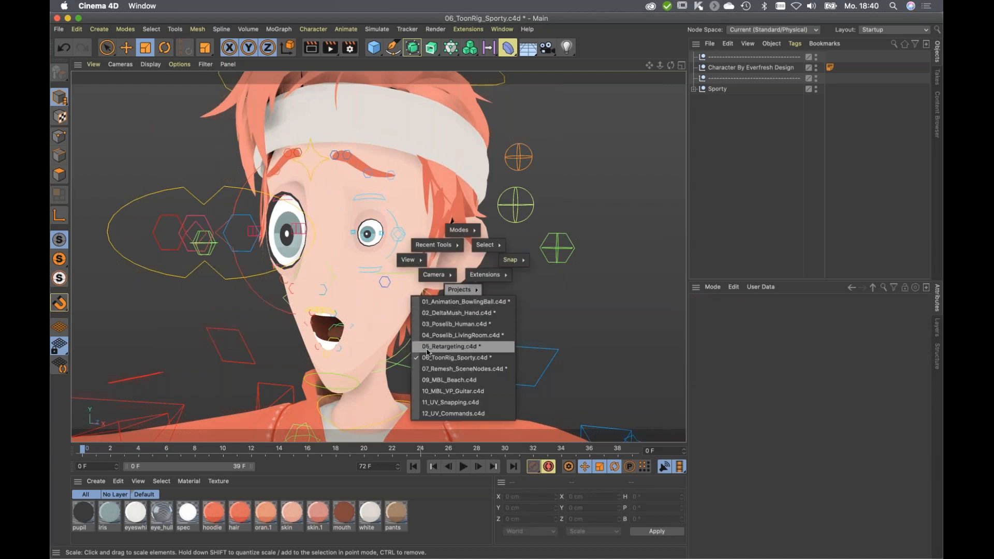
pyautogui.click(451, 370)
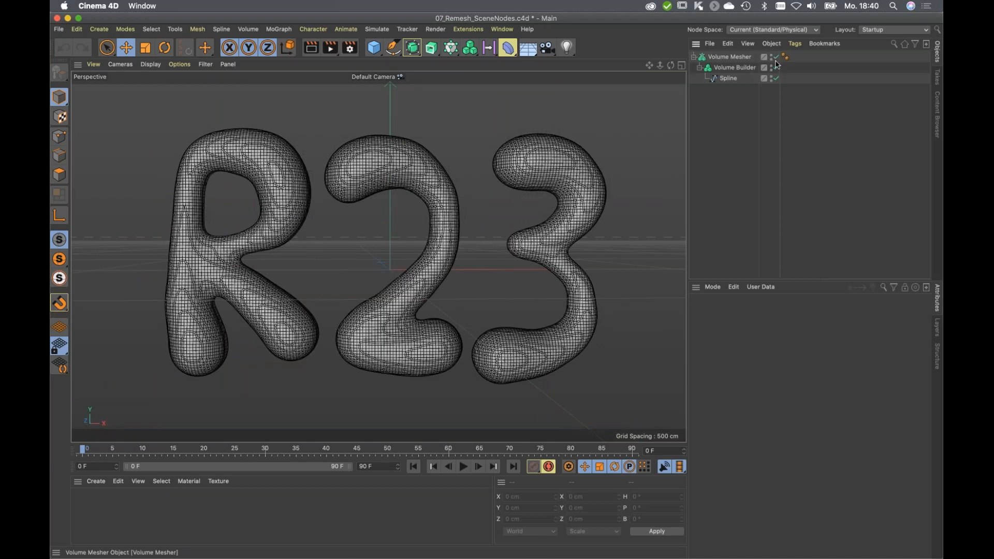
# Disable the Volume Mesher and Volume Builder to inspect the underlying spline, and re-enable the builder followed by the mesher.
pyautogui.click(776, 57)
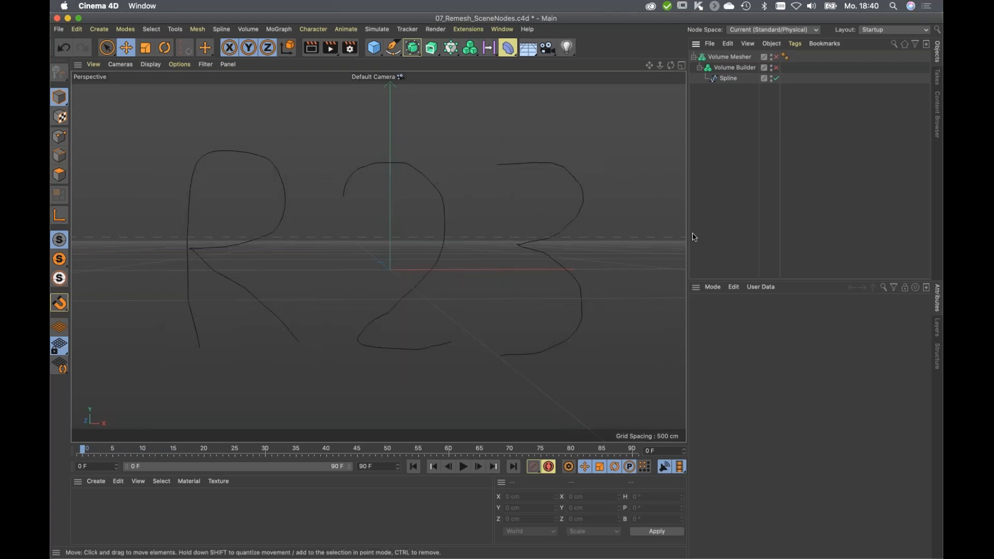
pyautogui.click(776, 67)
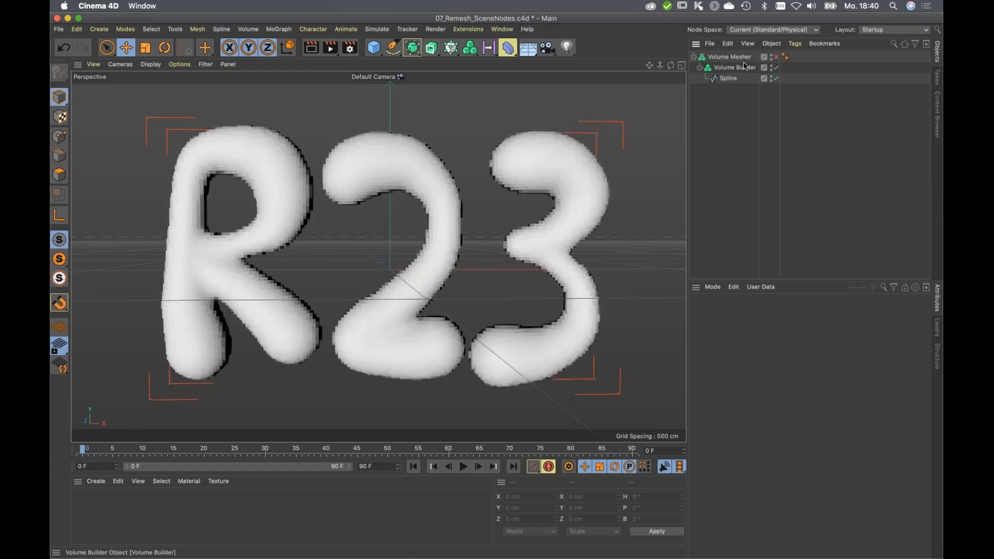
pyautogui.click(776, 57)
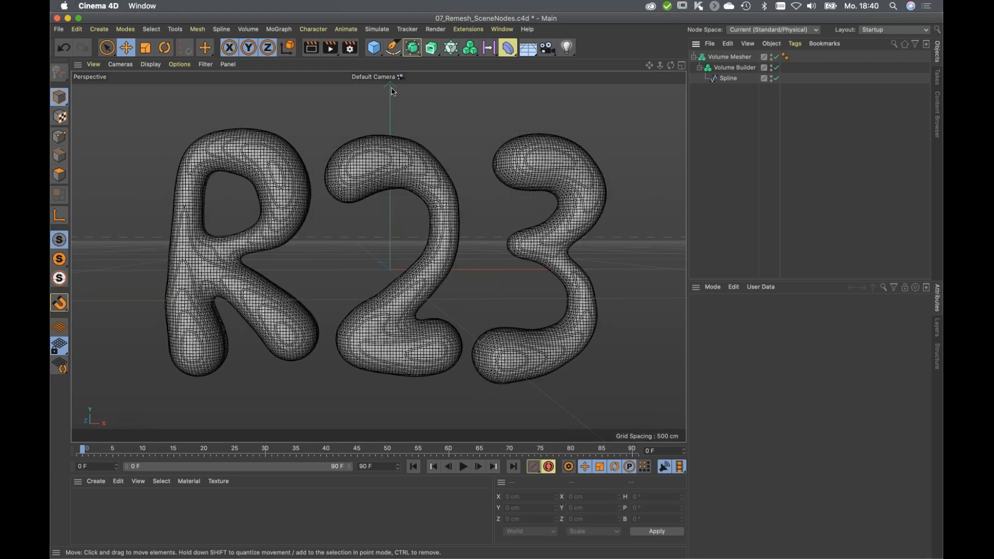
# Add a Remesh generator and make the Volume Mesher its child.
pyautogui.click(418, 49)
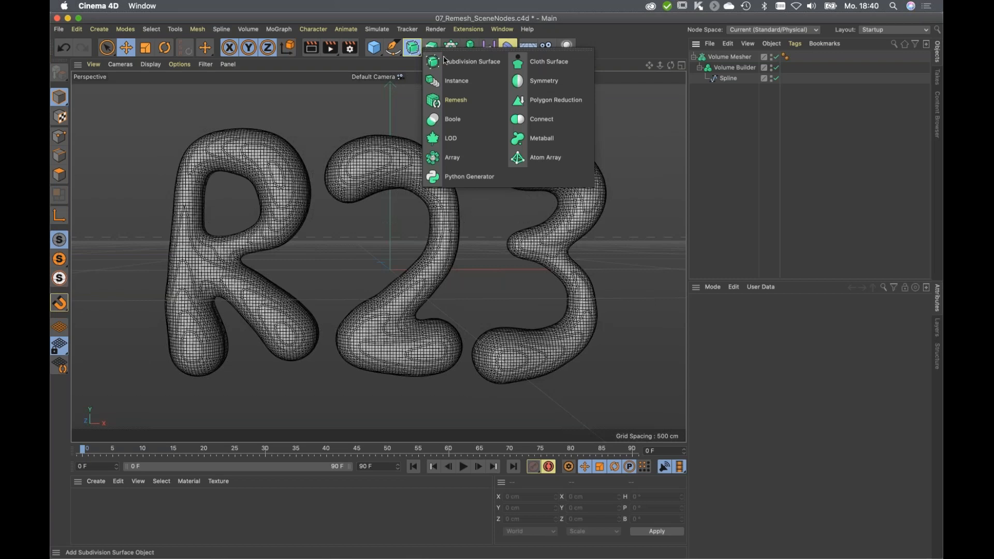
pyautogui.click(456, 105)
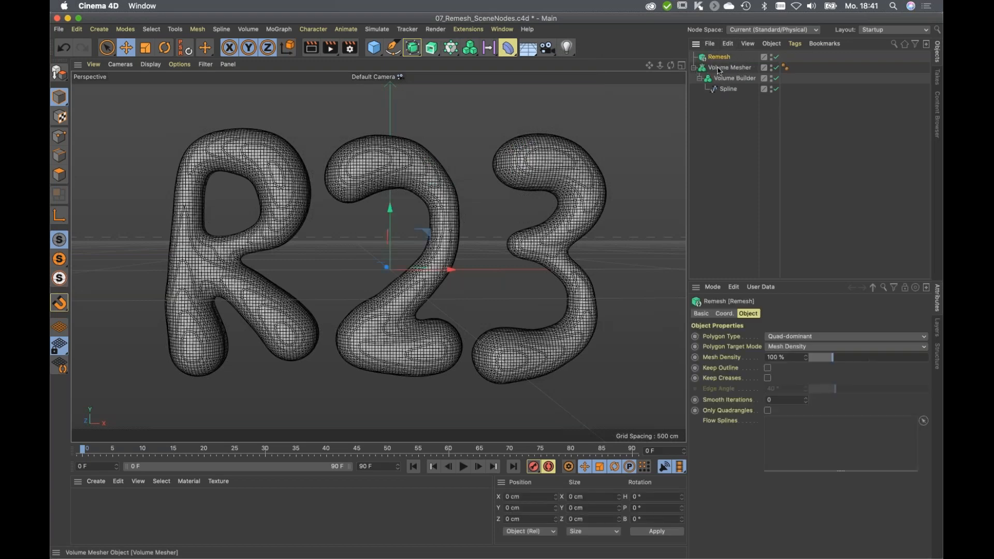
pyautogui.moveTo(720, 70)
pyautogui.mouseDown()
pyautogui.moveTo(723, 60)
pyautogui.moveTo(730, 72)
pyautogui.mouseUp()
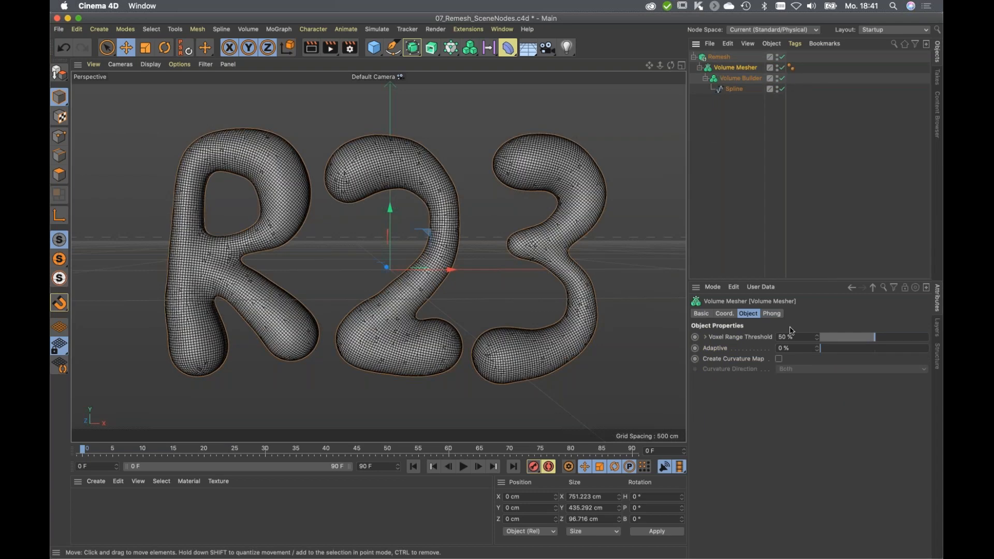
# Set the Remesh generator's mesh density to 10%.
pyautogui.click(719, 56)
pyautogui.click(786, 357)
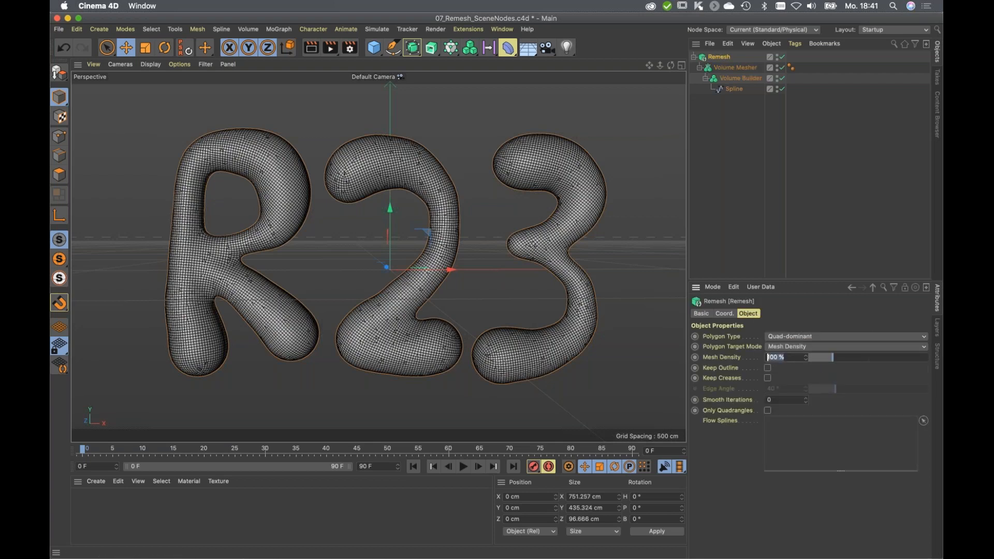
pyautogui.write('10')
pyautogui.press('Return')
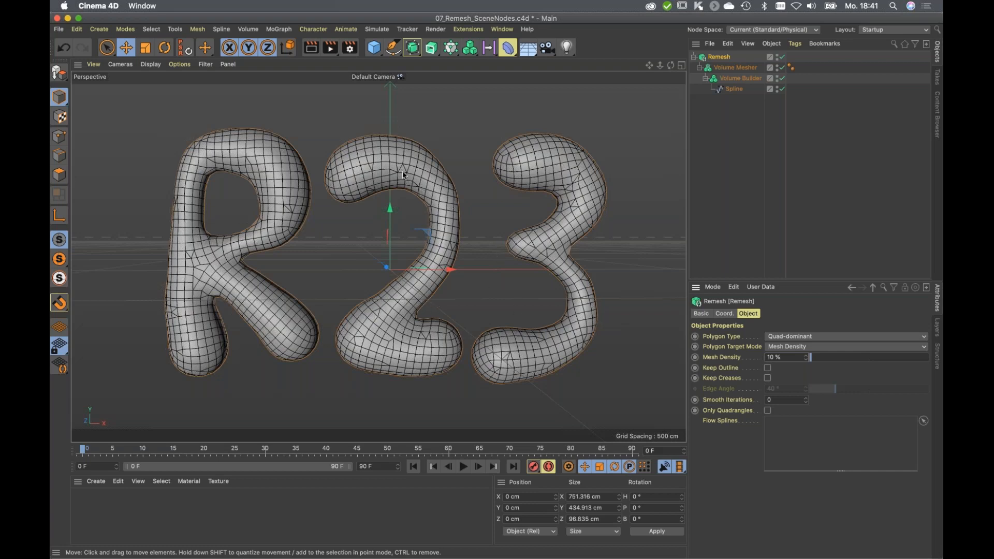
# Change the Remesh polygon type to Triangles and set the mesh density to 3%.
pyautogui.click(790, 337)
pyautogui.click(791, 357)
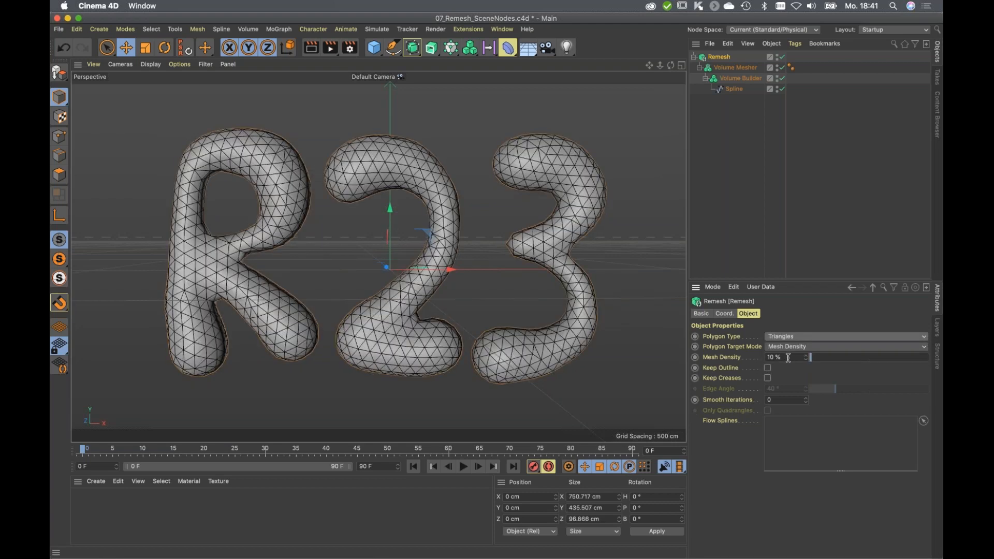
pyautogui.click(787, 359)
pyautogui.write('3')
pyautogui.press('Return')
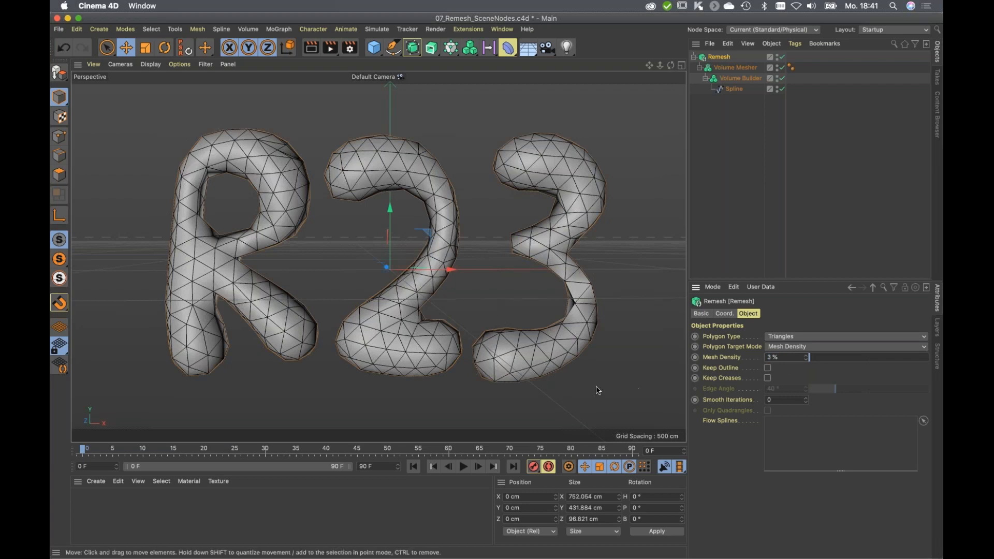
# Set the Remesh generator's smooth iterations to 2 and inspect the smoothed R23 mesh.
pyautogui.click(776, 399)
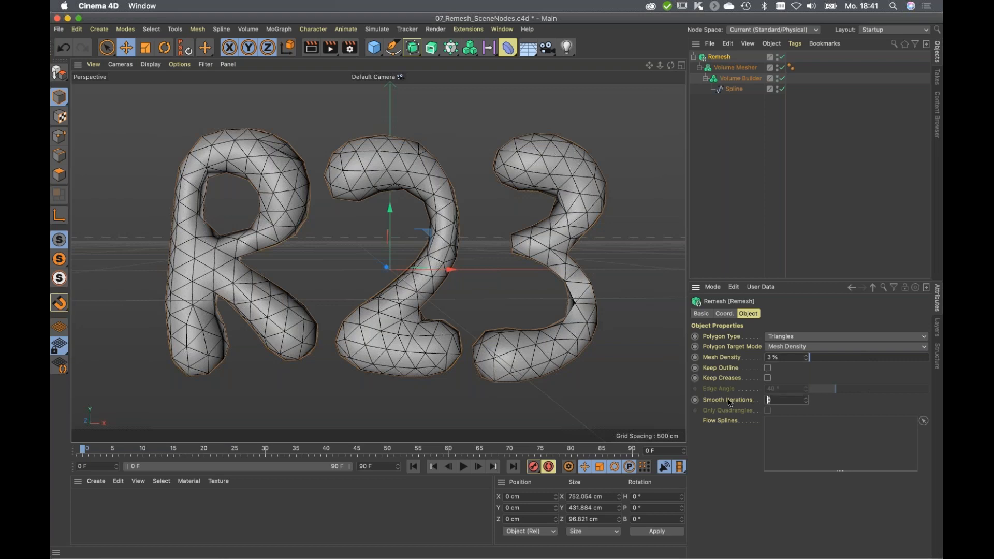
pyautogui.write('2')
pyautogui.press('Return')
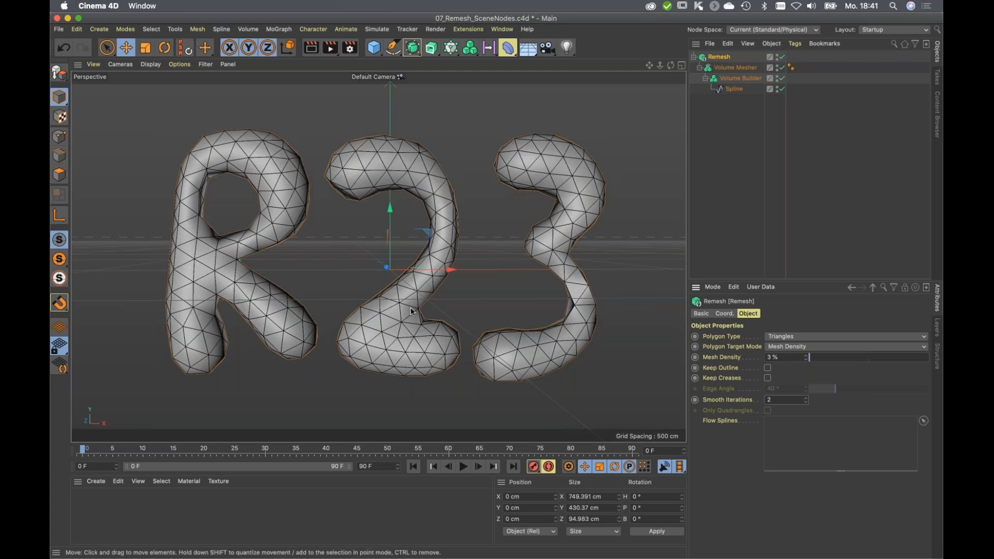
pyautogui.keyDown('alt'); pyautogui.moveTo(404, 306); pyautogui.dragTo(416, 302); pyautogui.keyUp('alt')
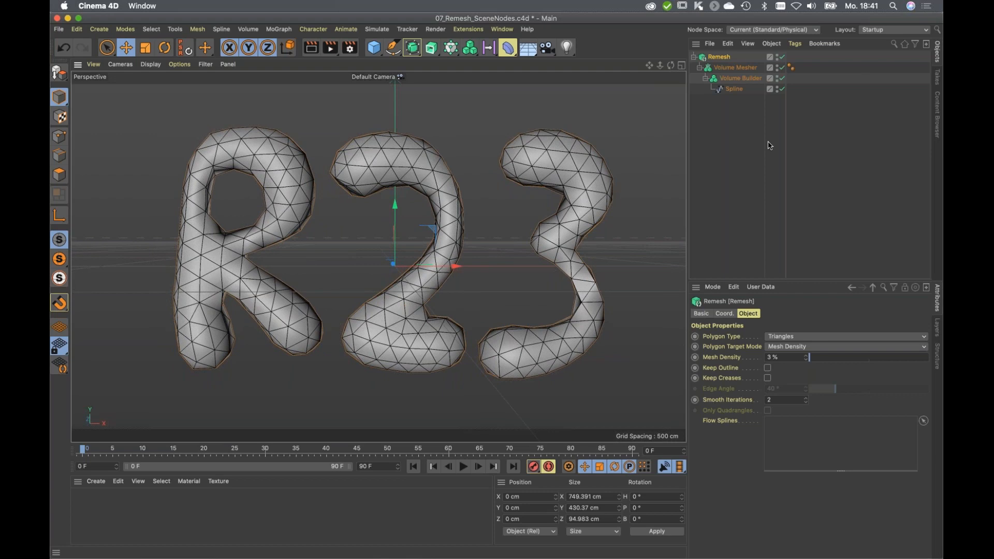
# Switch the workspace to the Nodes layout and open the Scene Nodes graph.
pyautogui.click(870, 30)
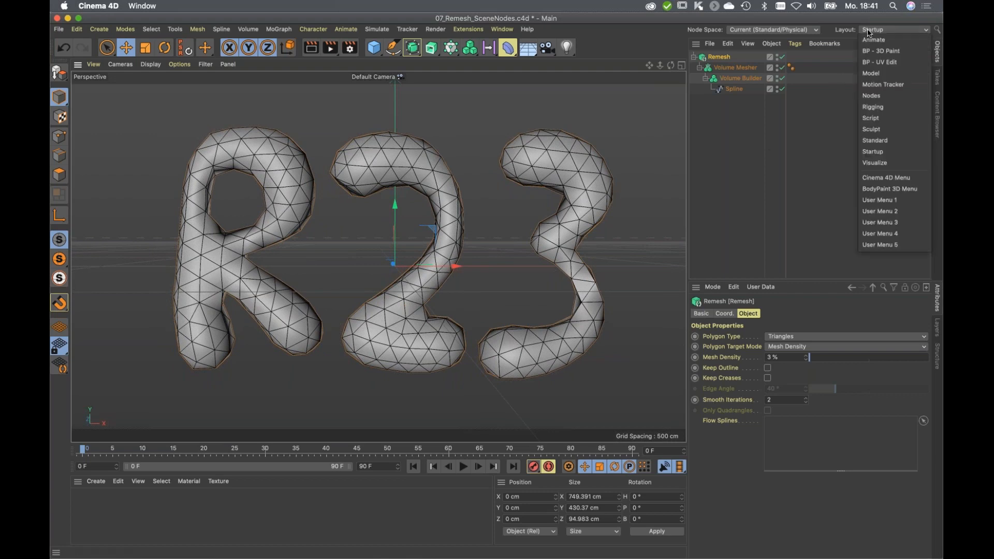
pyautogui.click(880, 97)
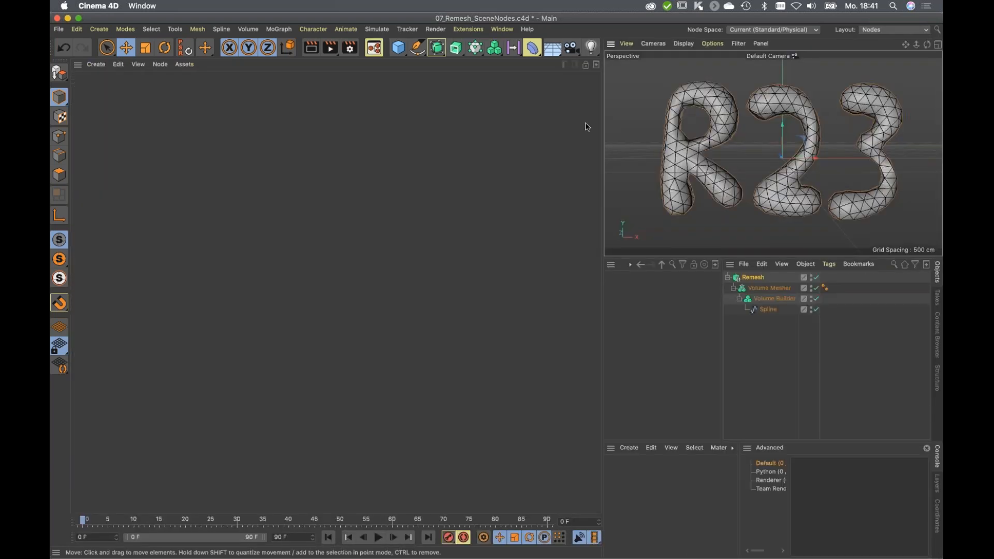
pyautogui.click(376, 50)
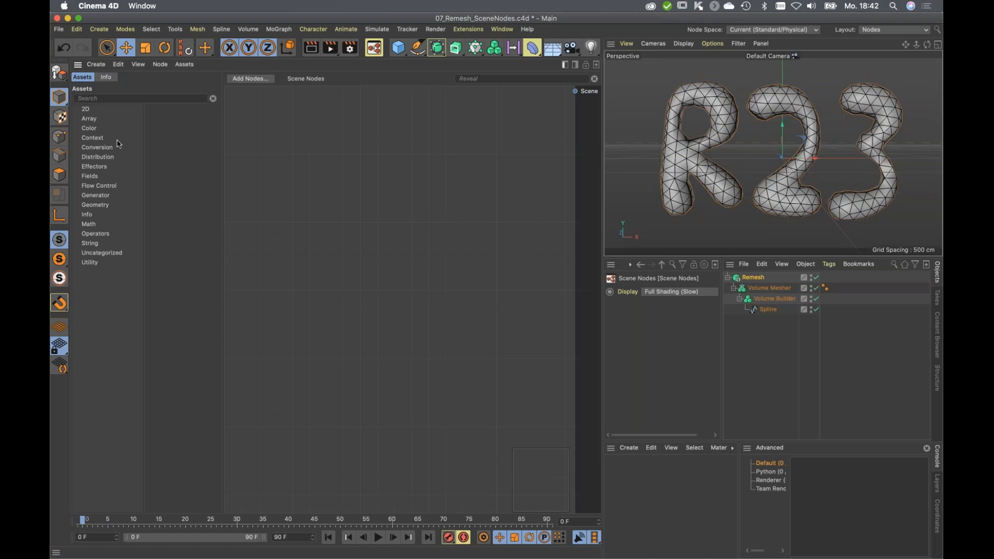
# Browse the node asset categories, including Array, Color, Context, Conversion, Distribution, Fields, Flow Control and Math.
pyautogui.click(88, 118)
pyautogui.click(90, 129)
pyautogui.click(93, 138)
pyautogui.click(96, 148)
pyautogui.click(96, 157)
pyautogui.click(93, 177)
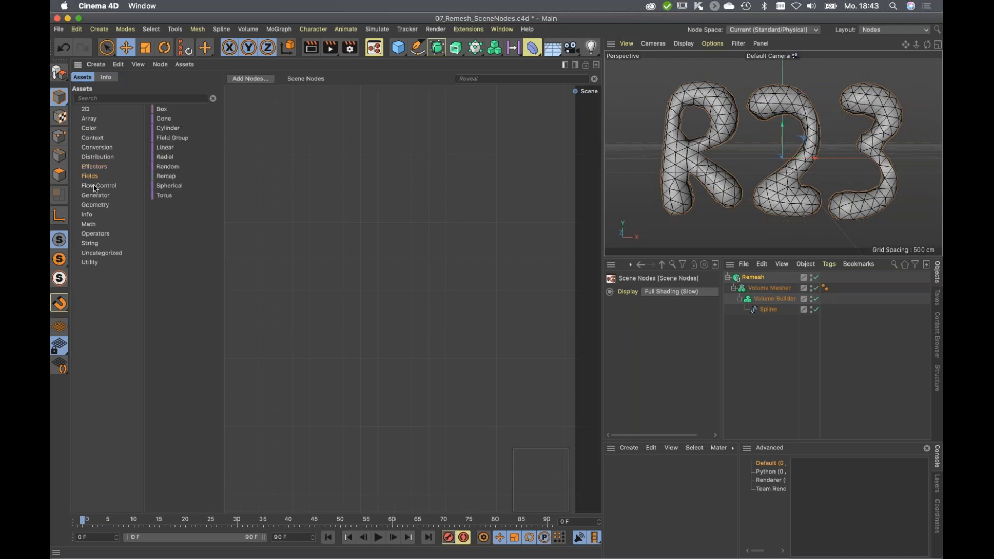
pyautogui.click(94, 187)
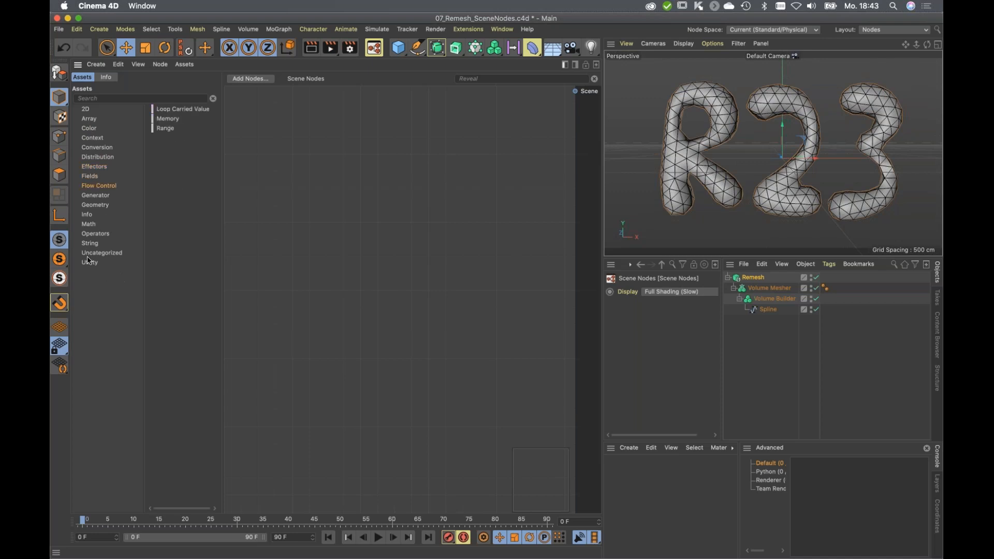
pyautogui.click(90, 224)
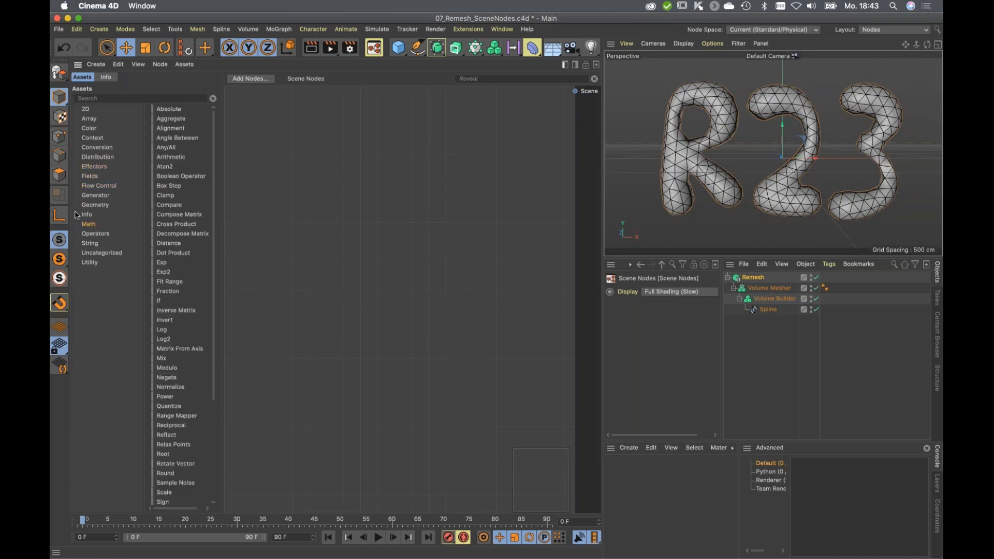
# Add a Primitive Op cube node from the Operators category to the graph and group the Object and Attribute Managers together.
pyautogui.click(98, 235)
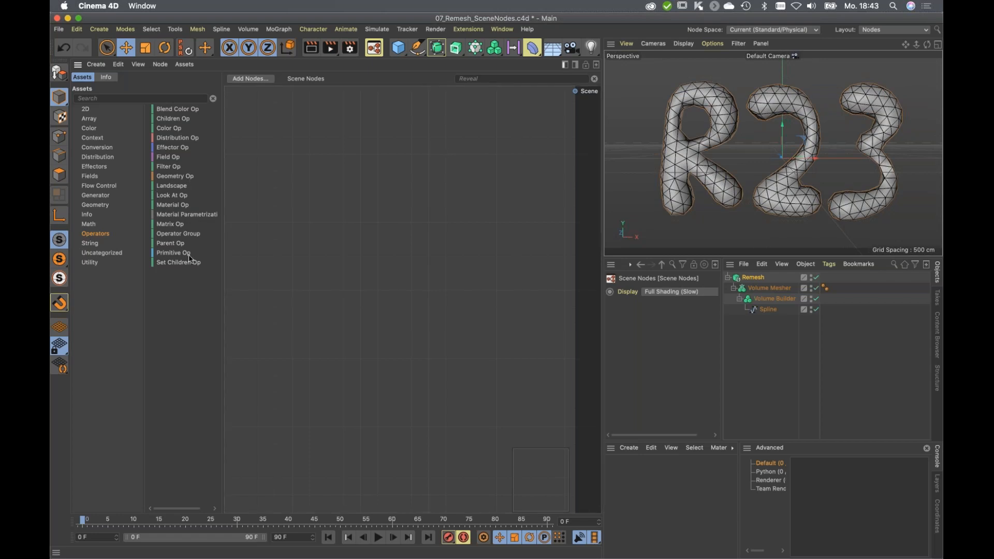
pyautogui.moveTo(171, 253); pyautogui.dragTo(290, 190)
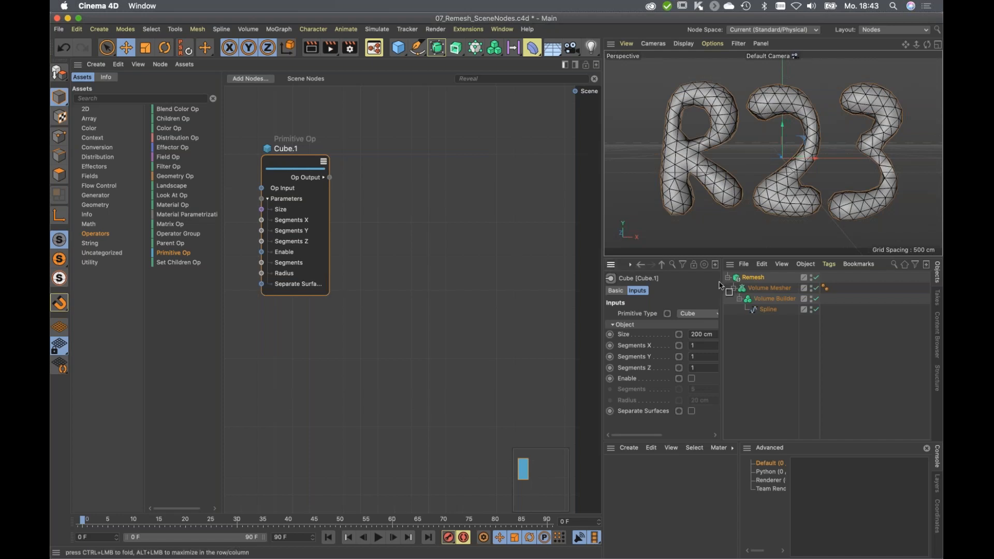
pyautogui.keyDown('ctrl'); pyautogui.click(731, 268); pyautogui.keyUp('ctrl')
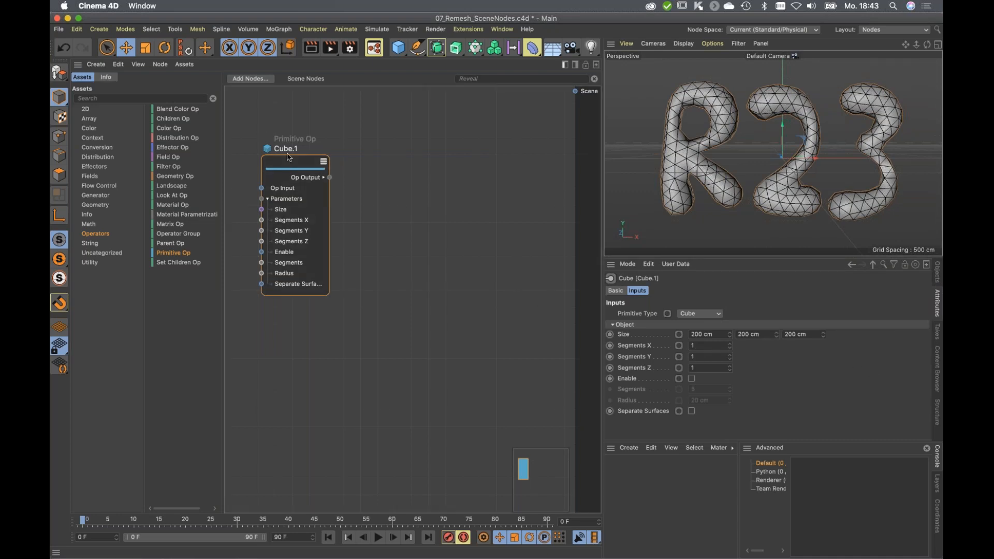
pyautogui.moveTo(288, 163); pyautogui.dragTo(302, 185)
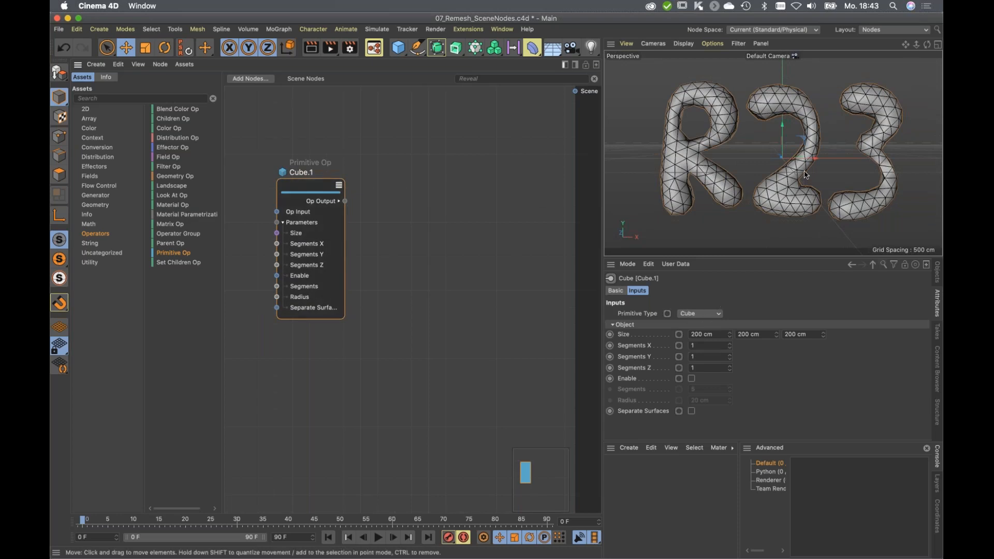
# Hide the Remesh object in the viewport and return to the Cube node's attributes.
pyautogui.click(937, 273)
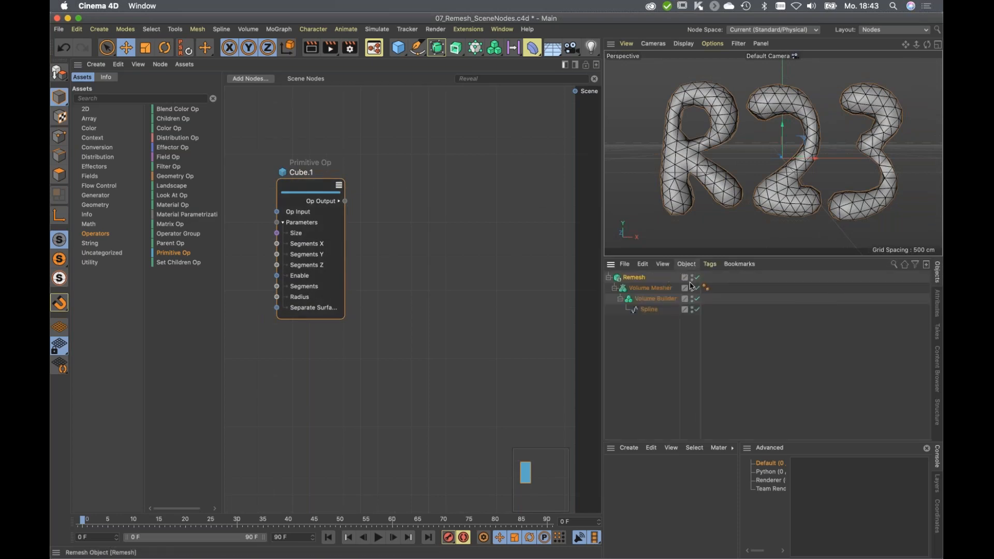
pyautogui.click(937, 305)
# Connect the Cube node's Op Output to the Scene port and check the object hierarchy.
pyautogui.moveTo(319, 187); pyautogui.dragTo(304, 179)
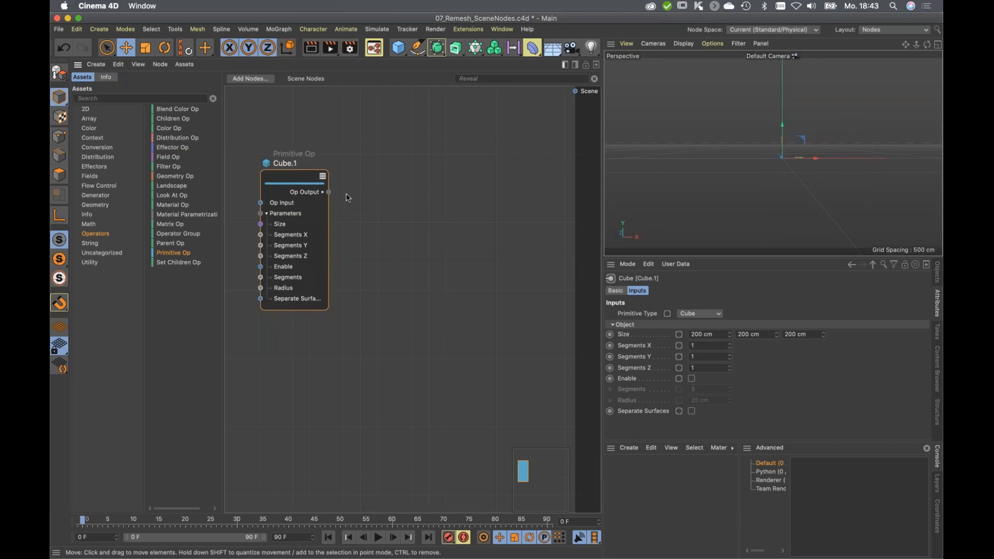
pyautogui.moveTo(329, 193); pyautogui.dragTo(575, 91)
pyautogui.moveTo(293, 182); pyautogui.dragTo(314, 166)
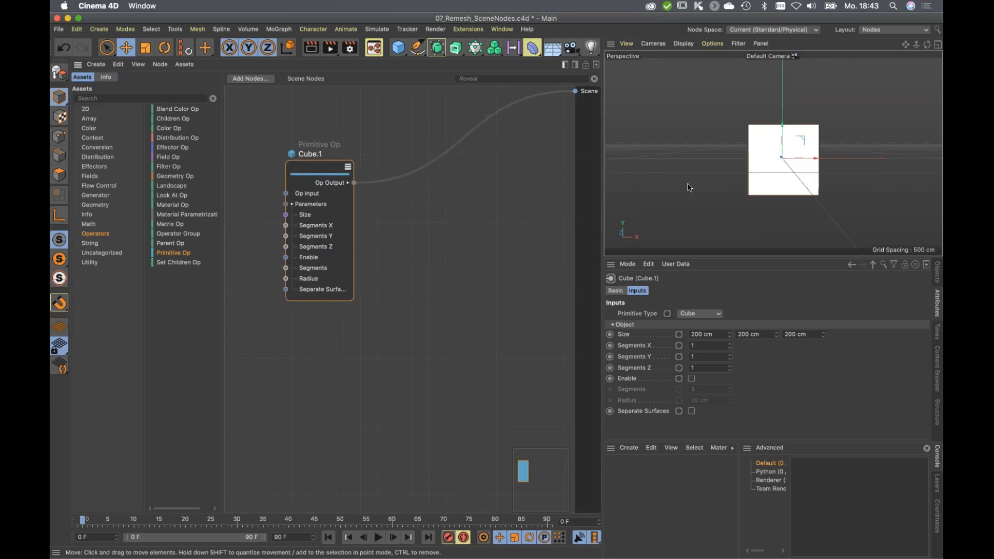
pyautogui.keyDown('alt'); pyautogui.moveTo(769, 140); pyautogui.dragTo(745, 156); pyautogui.keyUp('alt')
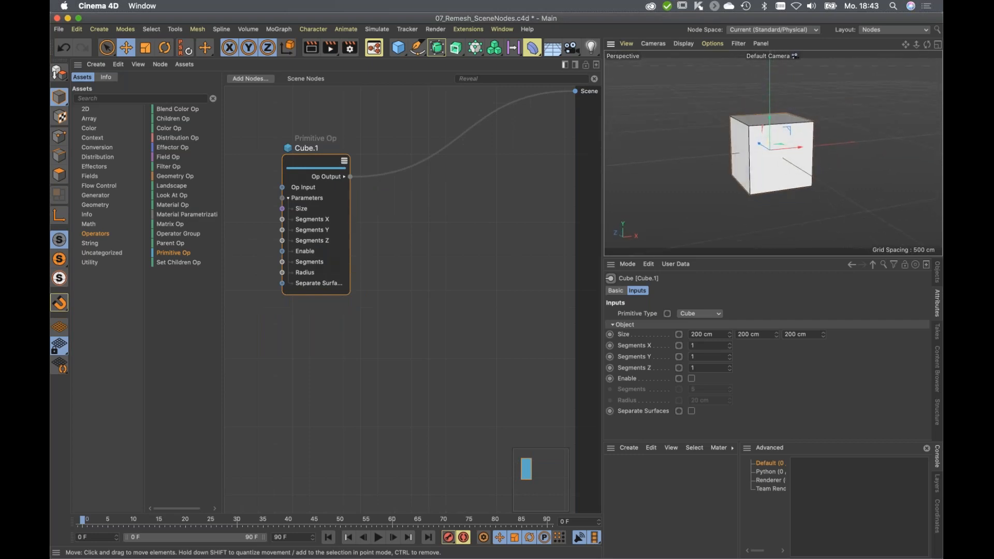
pyautogui.click(938, 277)
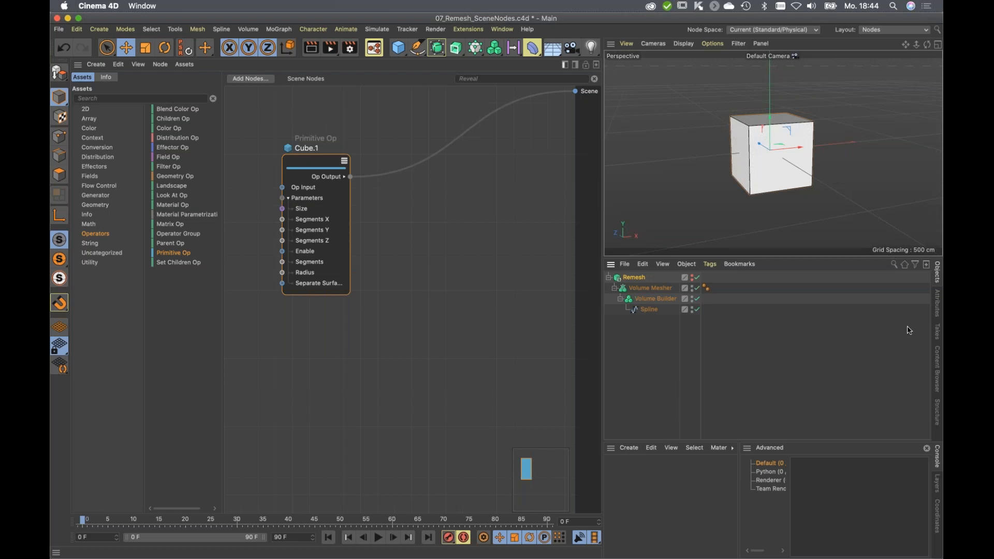
pyautogui.click(938, 307)
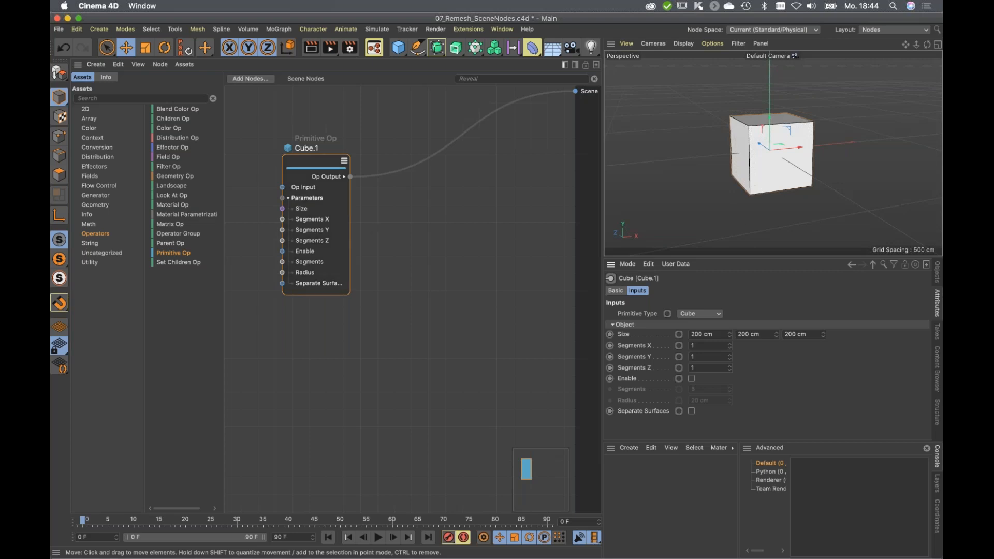
# Reposition the Cube node and change its primitive type to Sphere.
pyautogui.moveTo(314, 164); pyautogui.dragTo(279, 159)
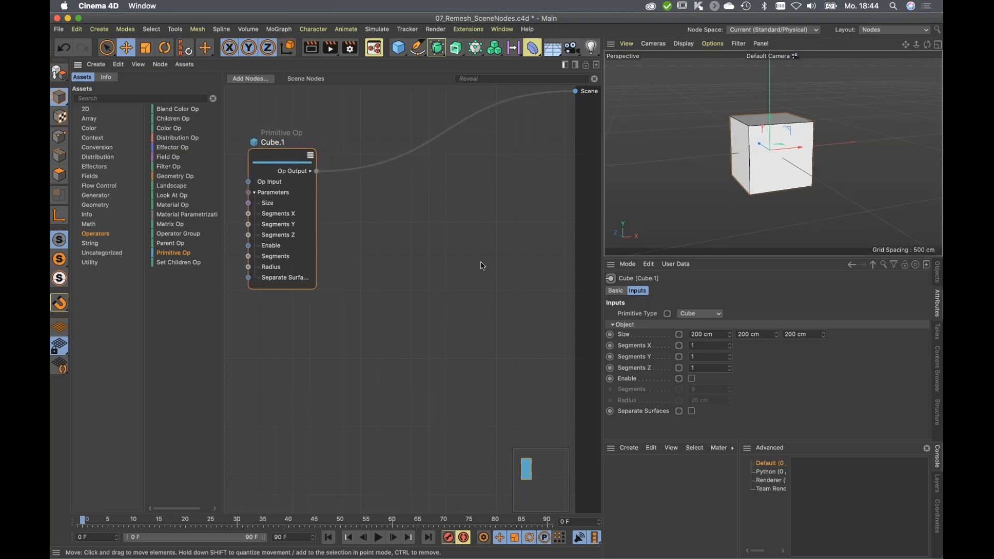
pyautogui.click(697, 315)
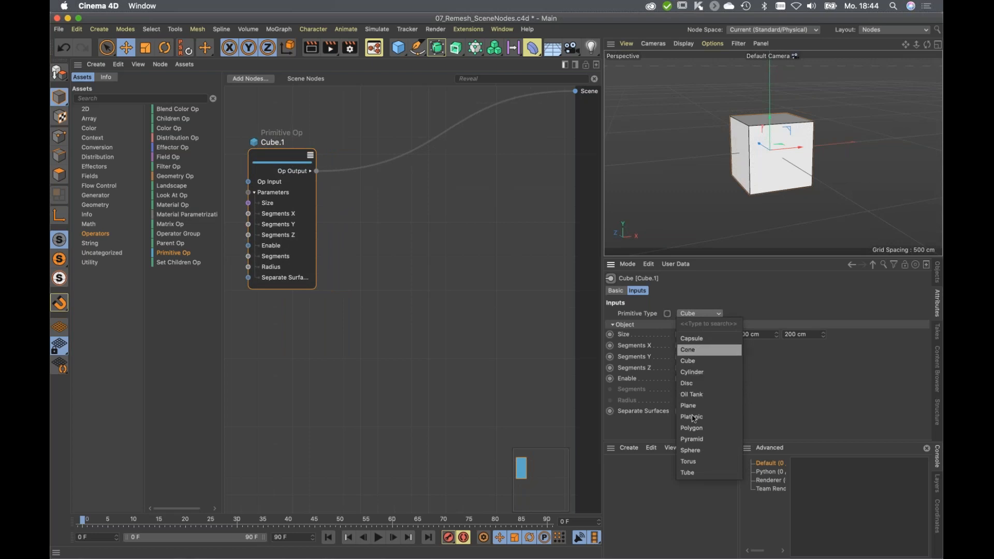
pyautogui.click(704, 452)
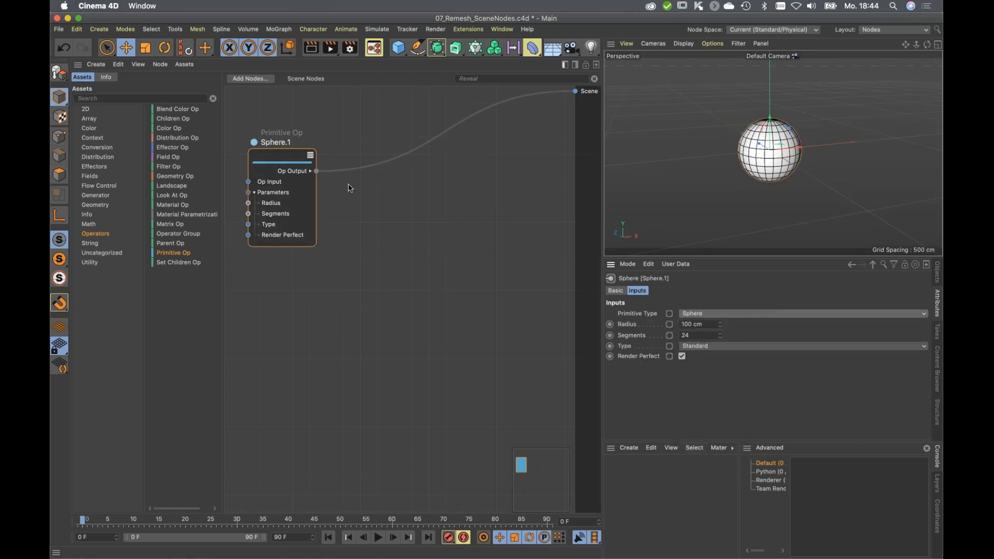
pyautogui.doubleClick(373, 220)
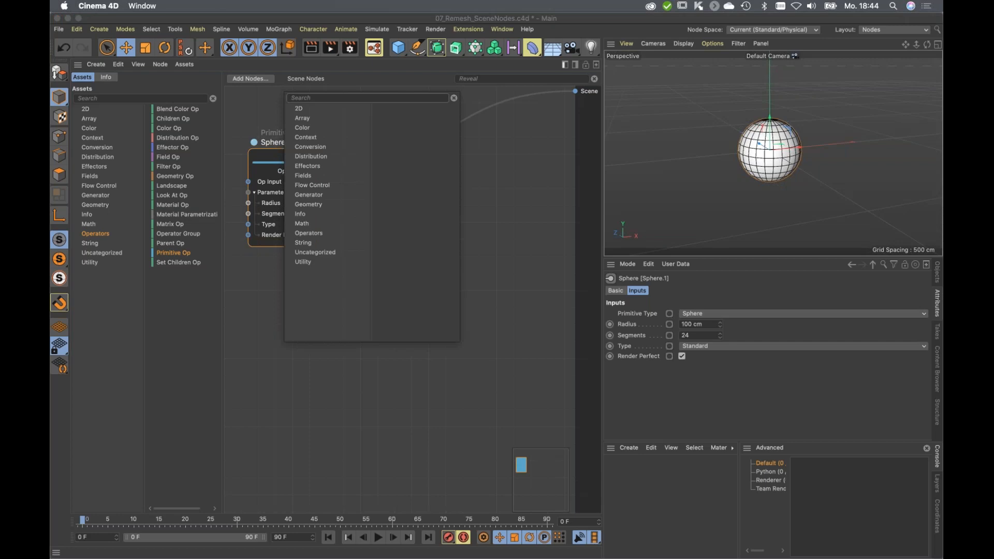
pyautogui.click(401, 273)
pyautogui.doubleClick(407, 314)
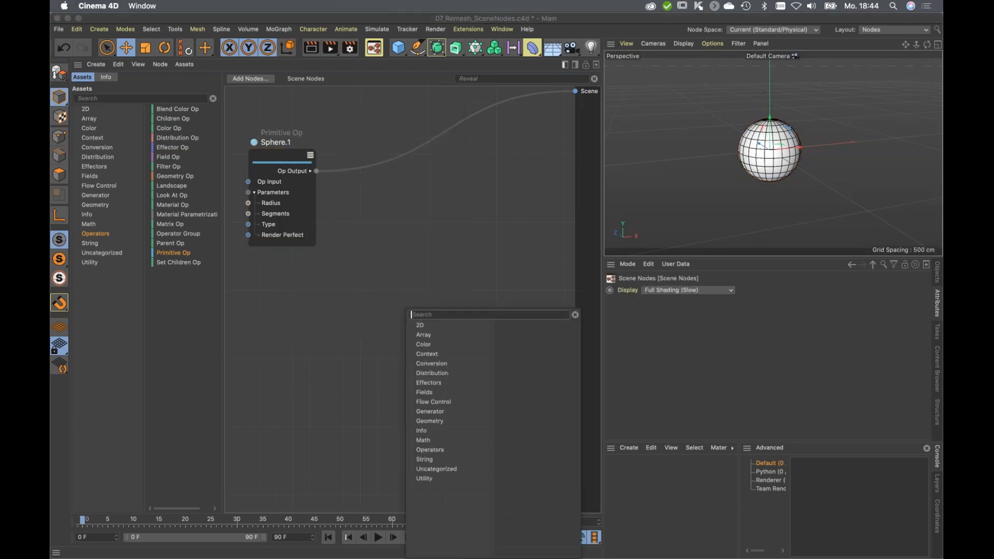
pyautogui.write('c')
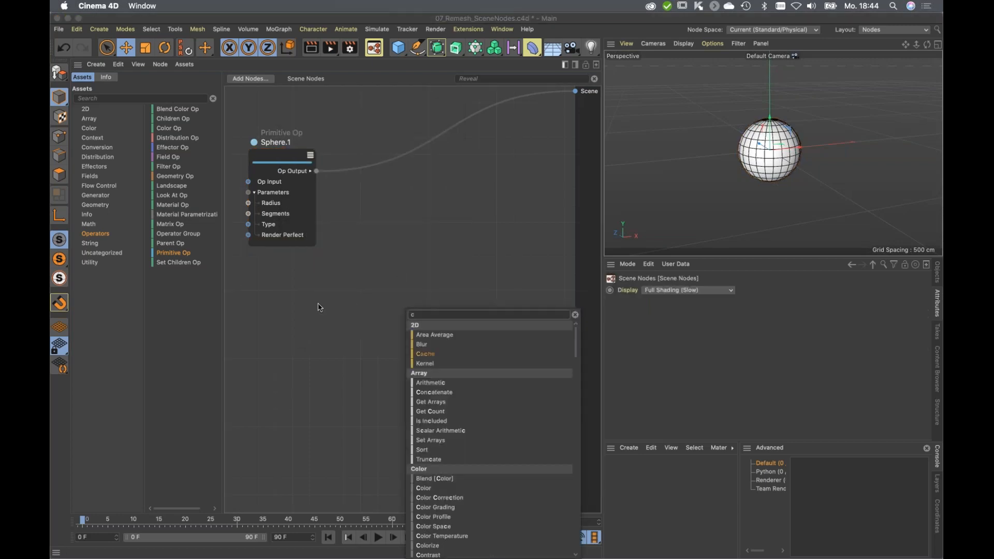
pyautogui.press('Escape')
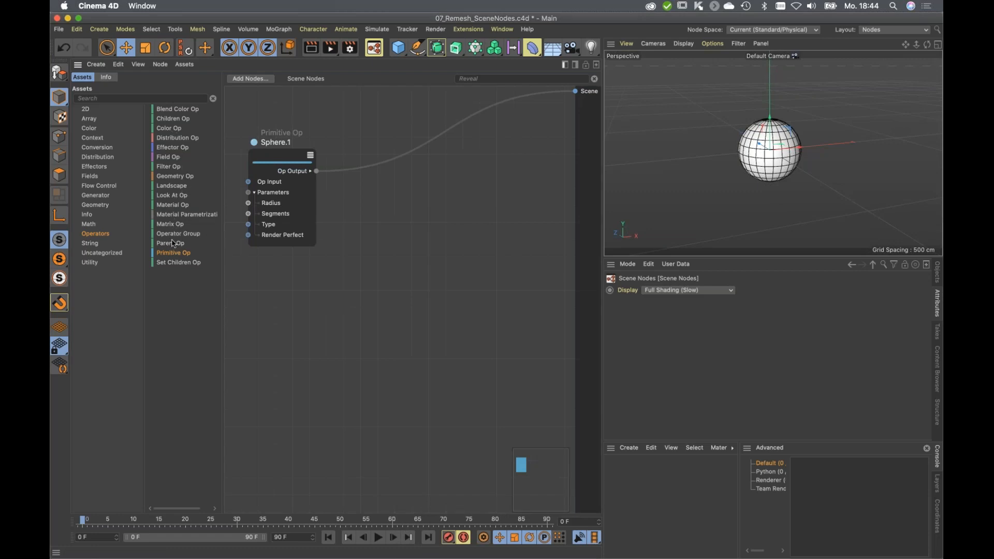
# Try a Color Op between the Sphere node and the Scene port with colour H 271°, S 94%, V 87%, and delete it.
pyautogui.moveTo(171, 127); pyautogui.dragTo(381, 158)
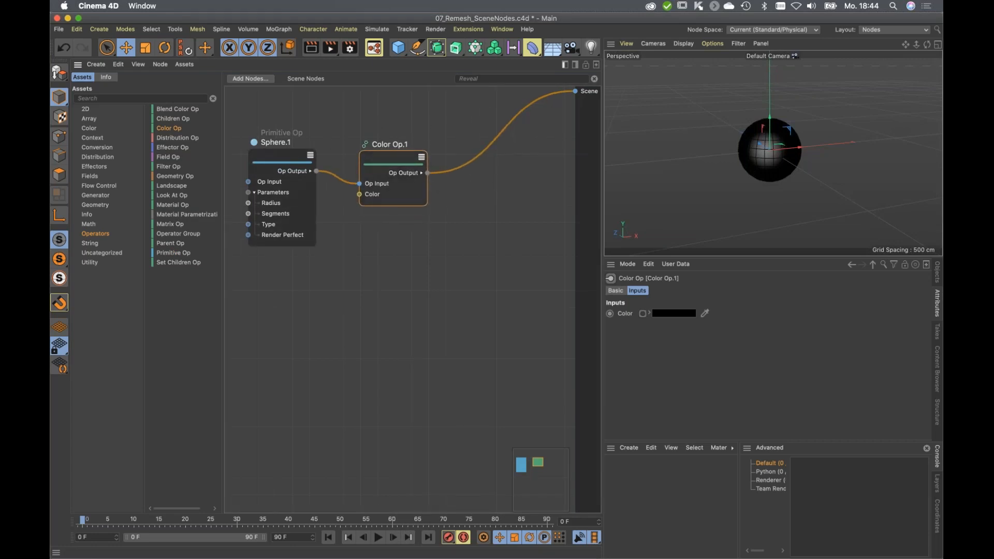
pyautogui.click(650, 314)
pyautogui.click(873, 340)
pyautogui.click(913, 352)
pyautogui.click(898, 363)
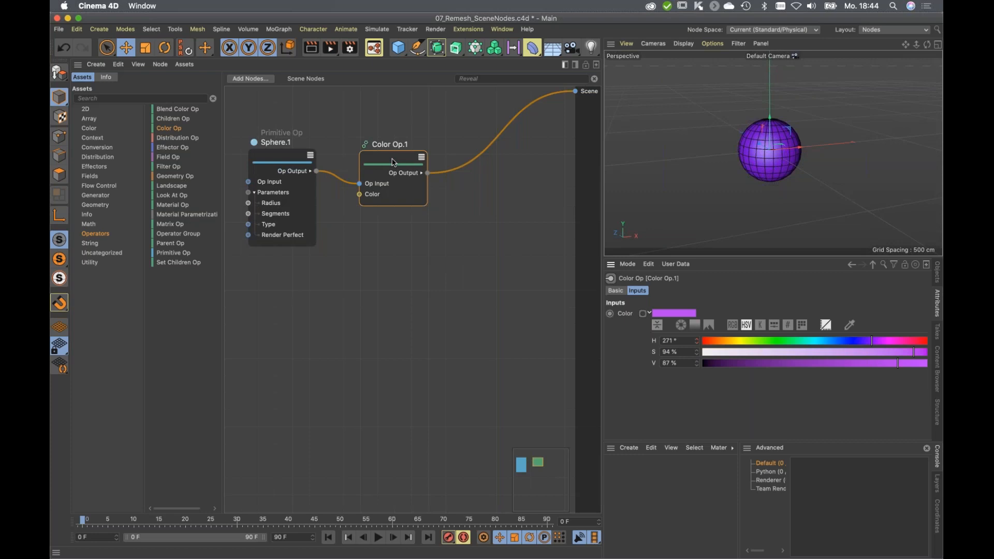
pyautogui.press('Delete')
# Insert a Material Op between the Sphere node and the Scene port and assign a newly created material to it.
pyautogui.moveTo(173, 208); pyautogui.dragTo(424, 153)
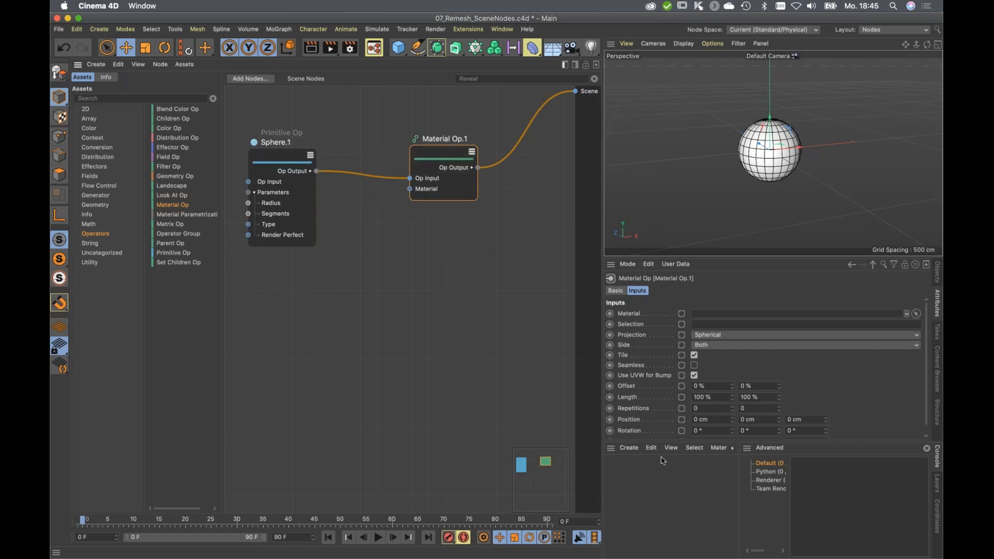
pyautogui.doubleClick(641, 479)
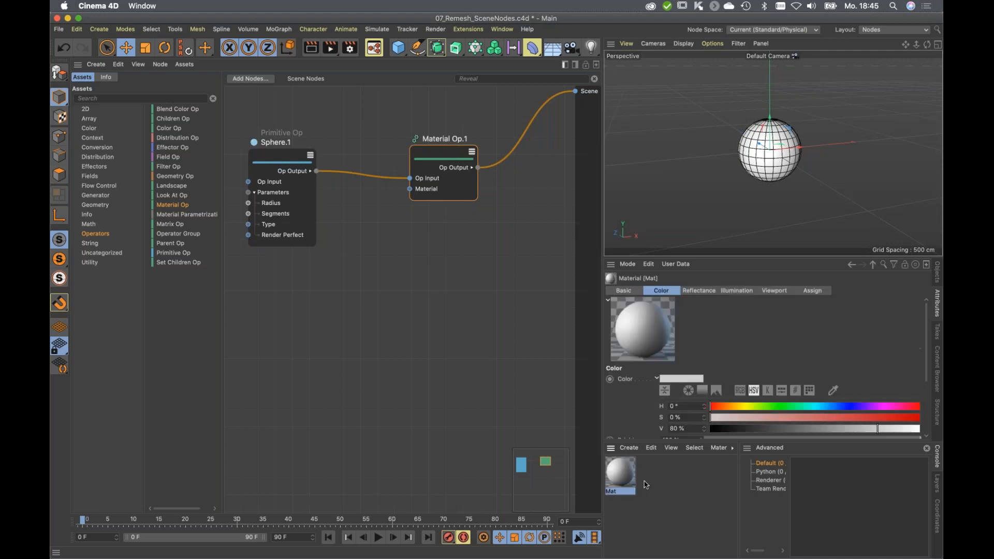
pyautogui.click(937, 273)
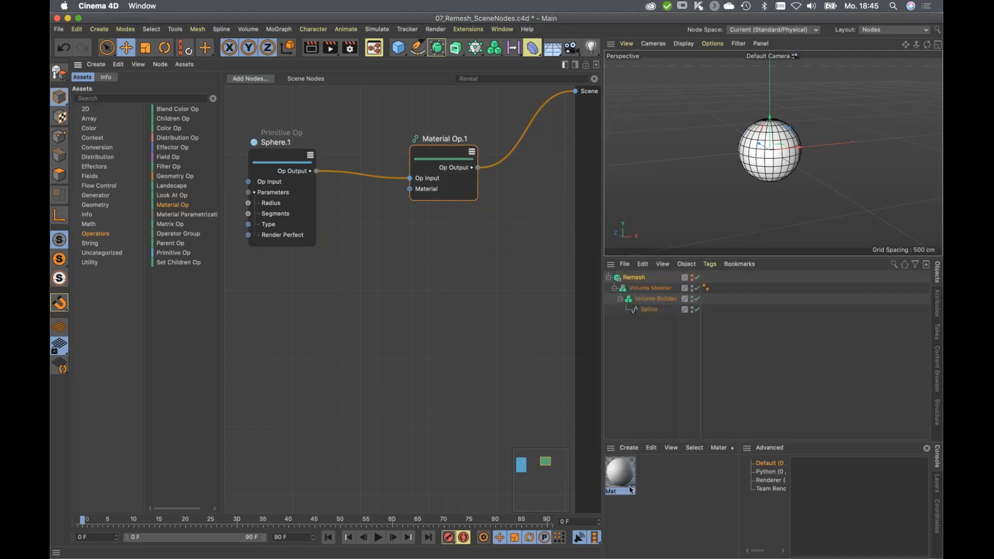
pyautogui.click(936, 305)
pyautogui.moveTo(622, 475); pyautogui.dragTo(725, 317)
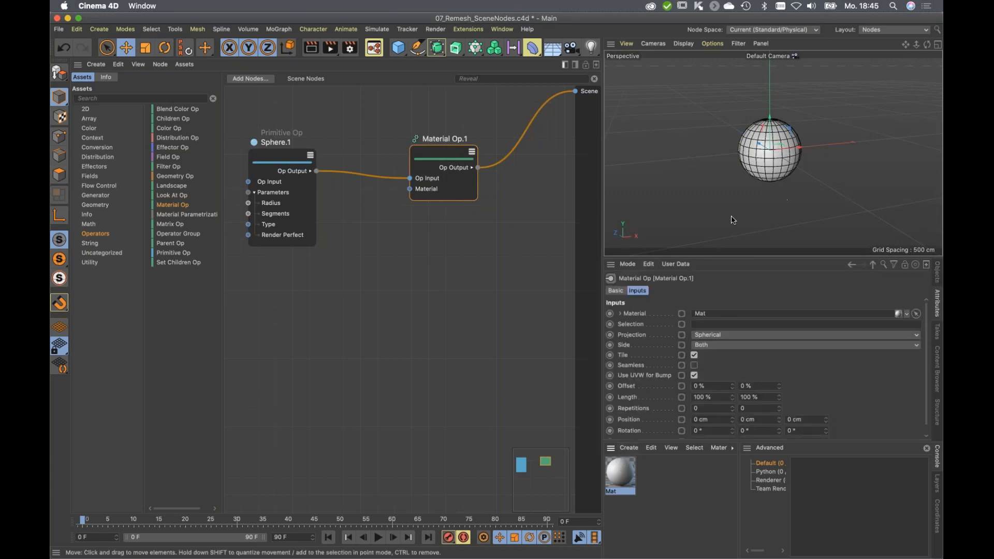
# Colour the new material red with 58% saturation and place the Material Op node closer to the Sphere node.
pyautogui.doubleClick(630, 481)
pyautogui.moveTo(441, 150); pyautogui.dragTo(496, 151)
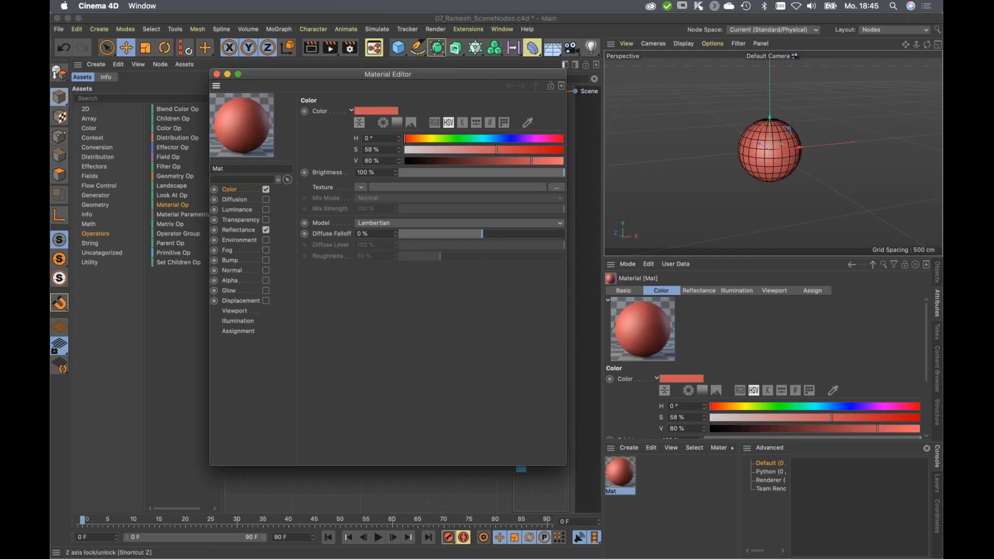
pyautogui.click(216, 74)
pyautogui.moveTo(443, 153); pyautogui.dragTo(390, 153)
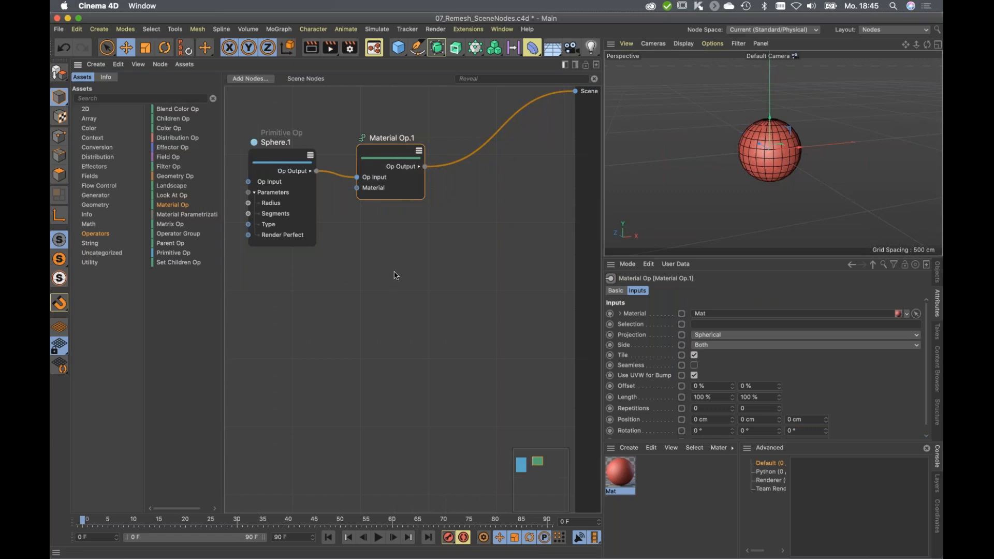
pyautogui.keyDown('alt'); pyautogui.moveTo(422, 256); pyautogui.dragTo(409, 270, button='middle'); pyautogui.keyUp('alt')
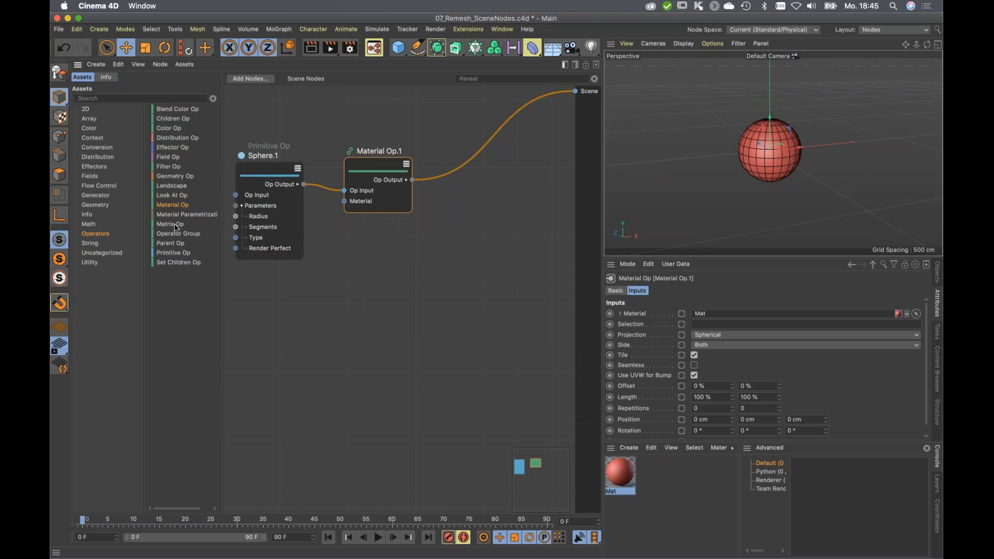
# Insert a Matrix Op between the Material Op node and the Scene port and set its Y position to 100 cm.
pyautogui.moveTo(175, 227); pyautogui.dragTo(467, 179)
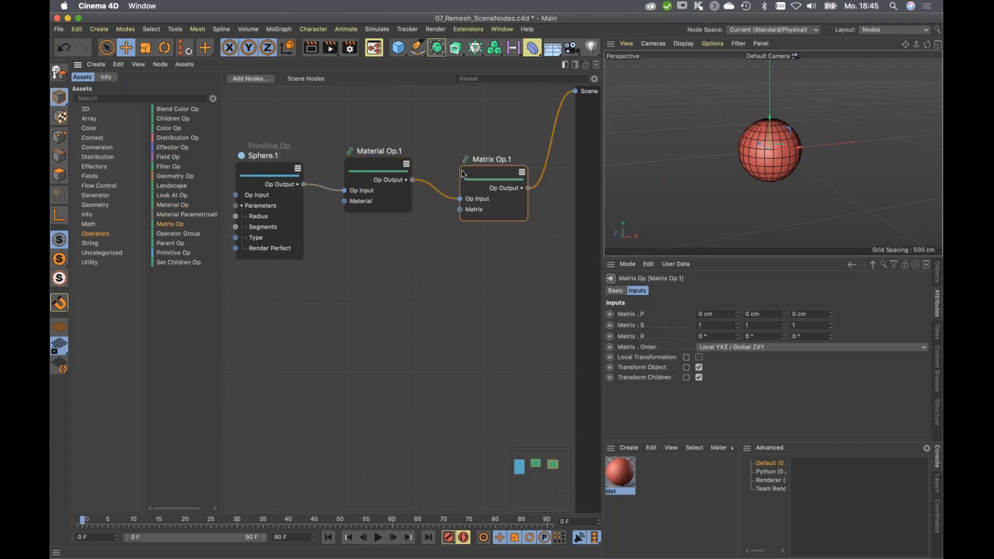
pyautogui.click(751, 314)
pyautogui.write('100')
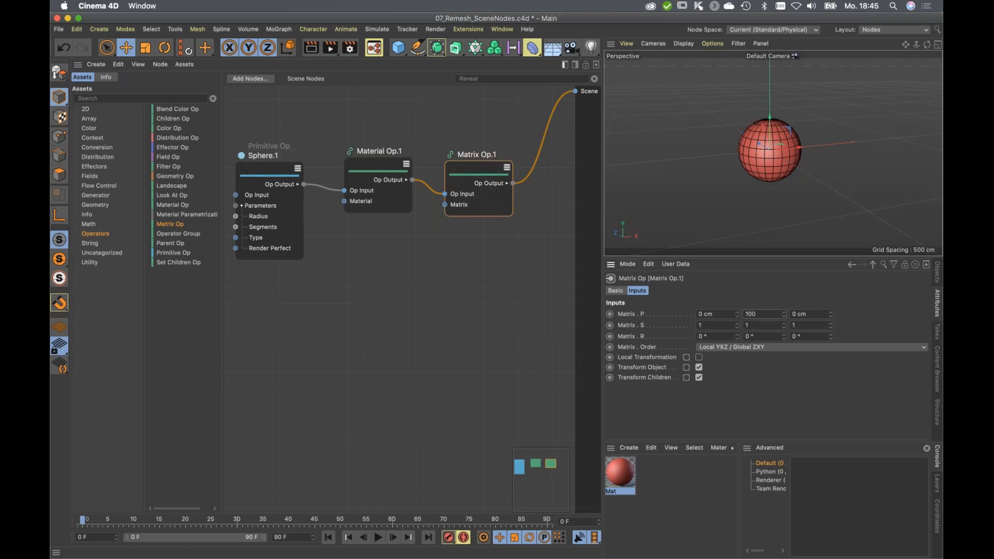
pyautogui.press('Return')
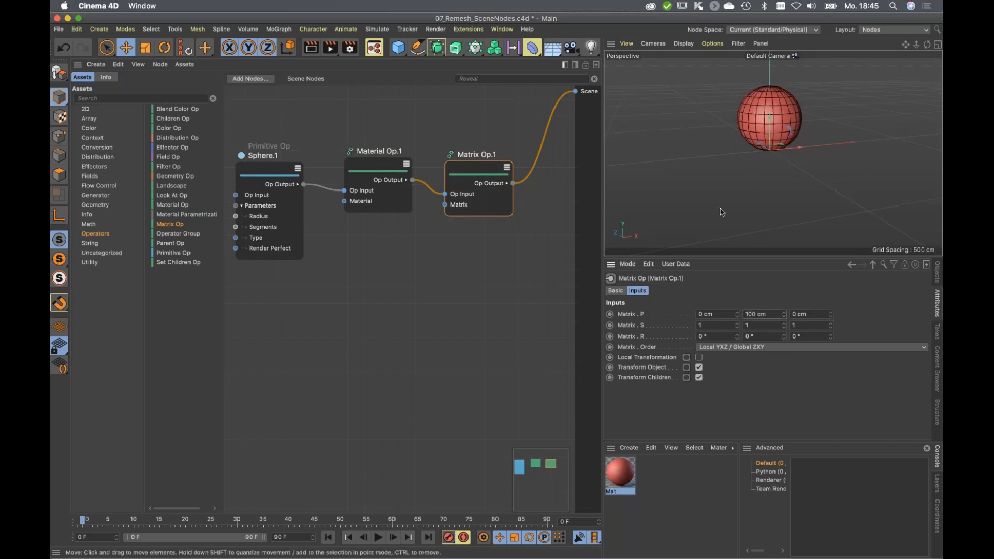
pyautogui.hscroll(5, 498, 266)
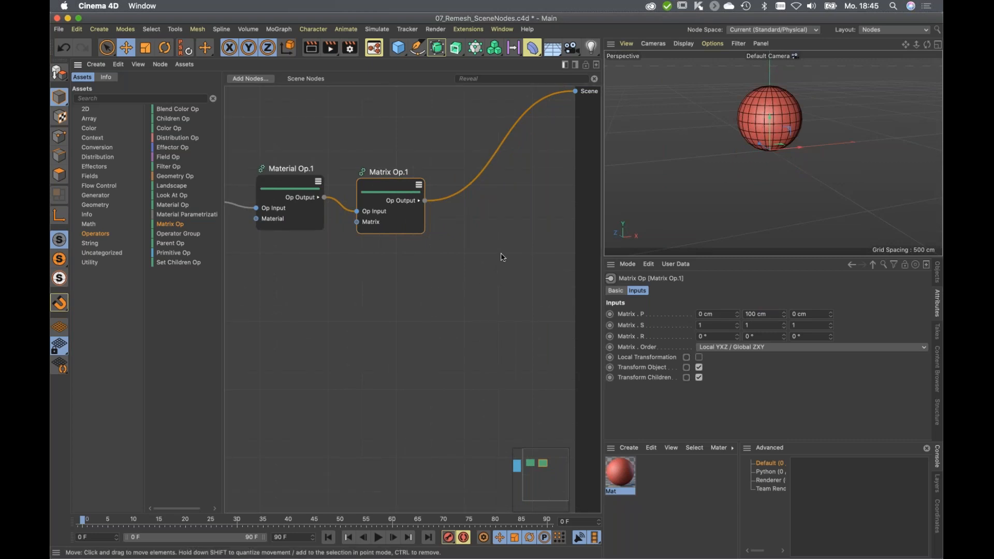
pyautogui.doubleClick(501, 257)
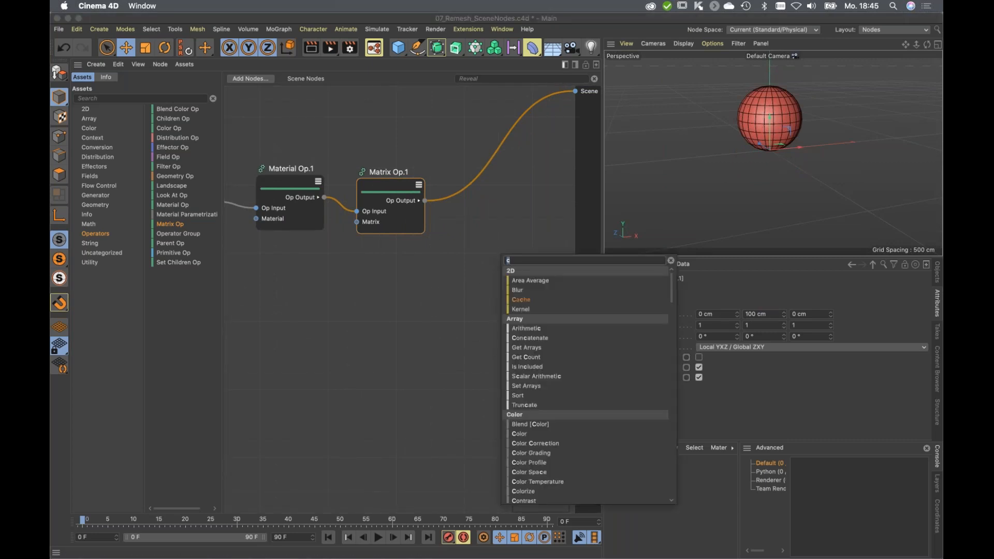
pyautogui.press('BackSpace')
pyautogui.press('Escape')
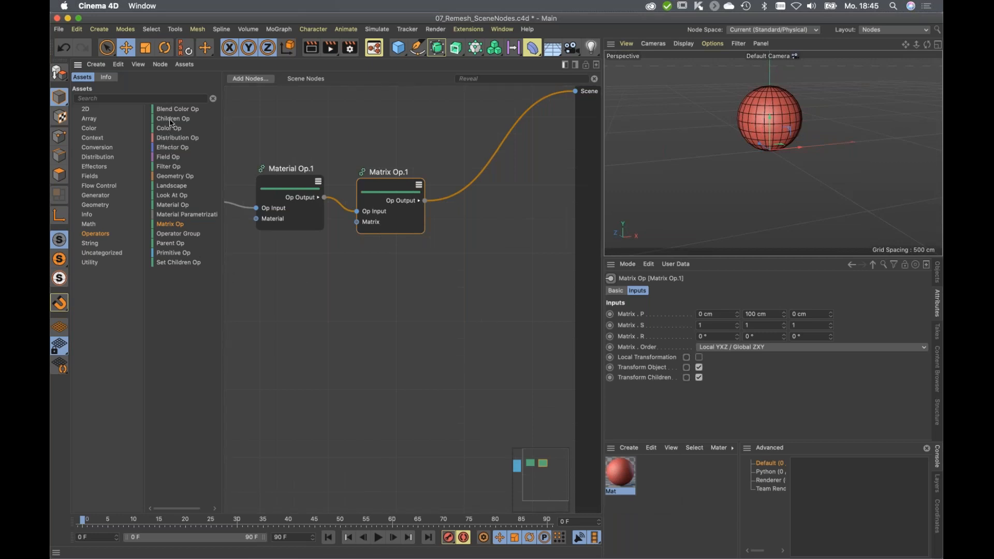
# Place a Children Op node, wire the Matrix Op output into its first child input and its own output into the Scene port.
pyautogui.moveTo(173, 118); pyautogui.dragTo(493, 220)
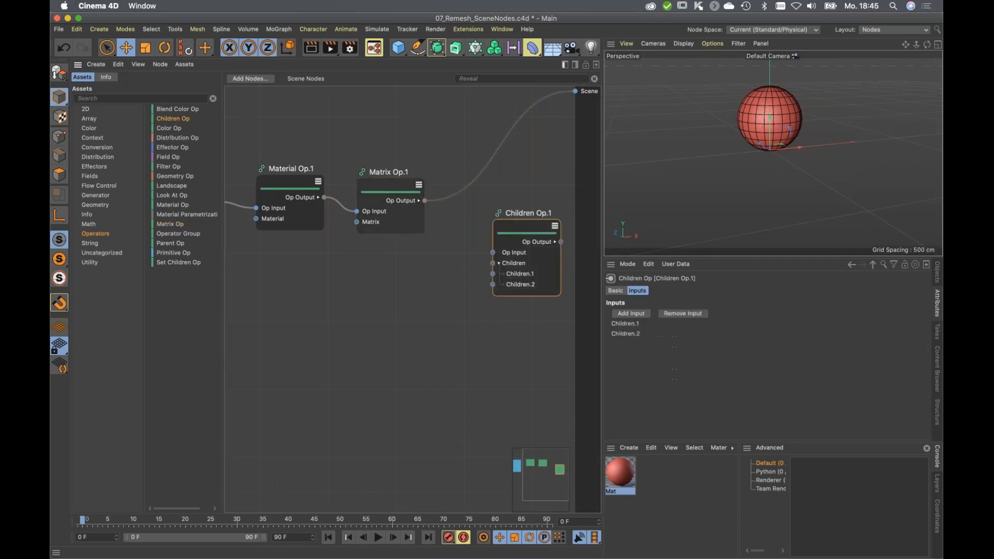
pyautogui.moveTo(425, 201); pyautogui.dragTo(493, 273)
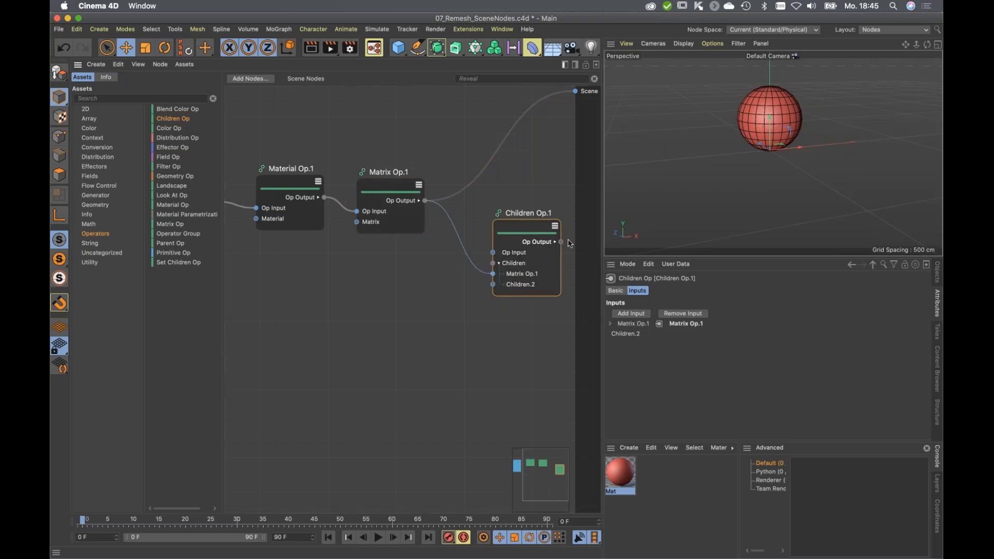
pyautogui.moveTo(560, 242); pyautogui.dragTo(574, 91)
pyautogui.moveTo(520, 209); pyautogui.dragTo(505, 203)
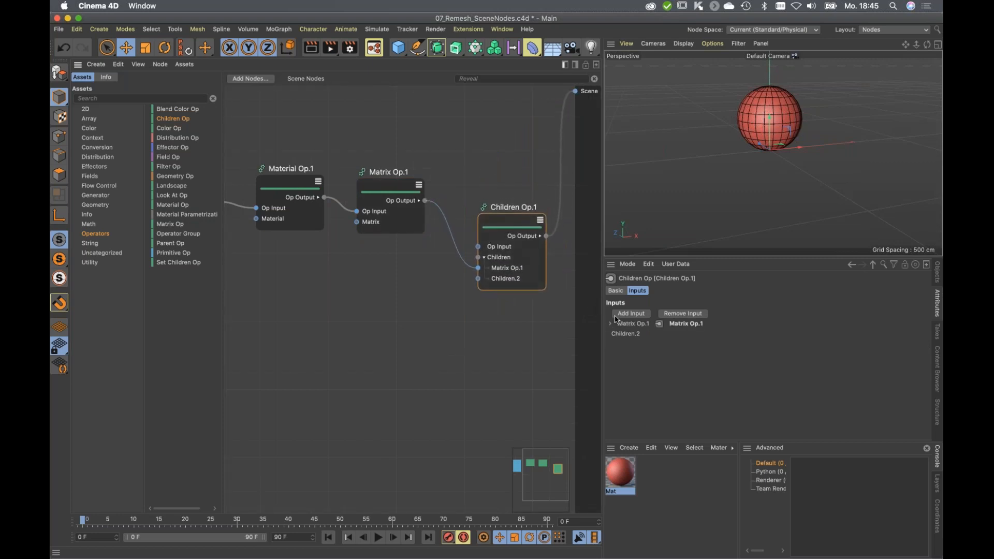
# Add four more child inputs to the Children Op node.
pyautogui.click(632, 314)
pyautogui.click(632, 315)
pyautogui.click(633, 315)
pyautogui.click(632, 314)
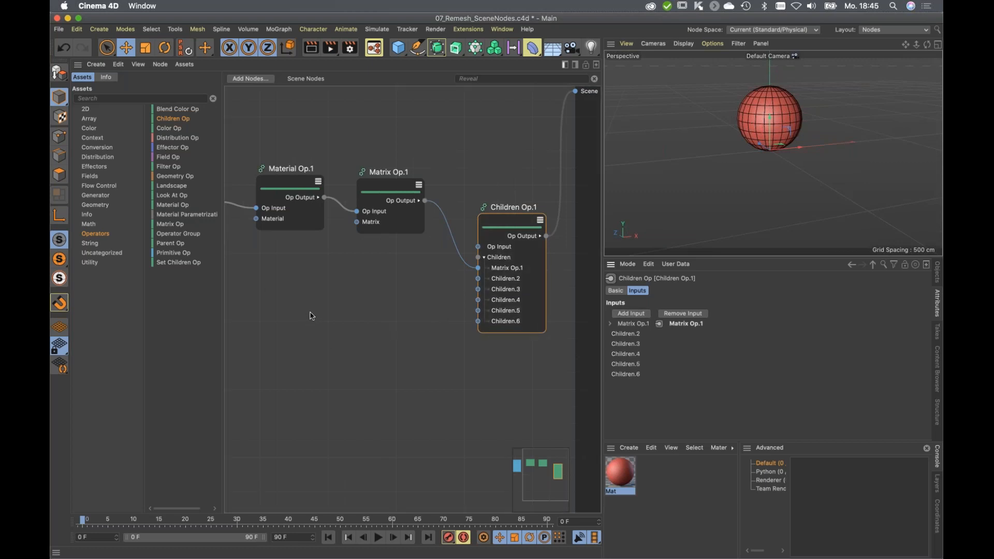
# Add a Primitive Op node of type Torus and wire its output into the second child input of the Children Op.
pyautogui.moveTo(175, 252); pyautogui.dragTo(273, 307)
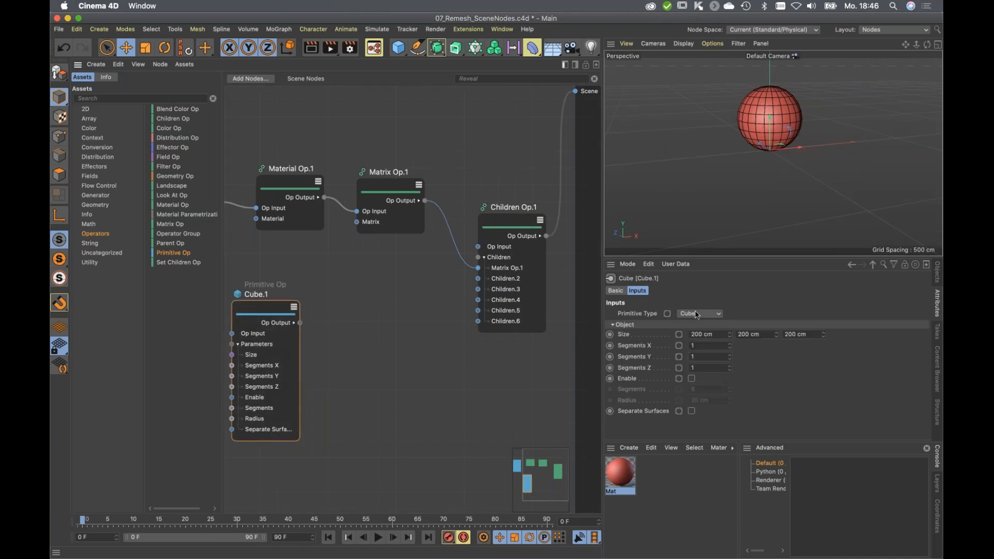
pyautogui.click(699, 314)
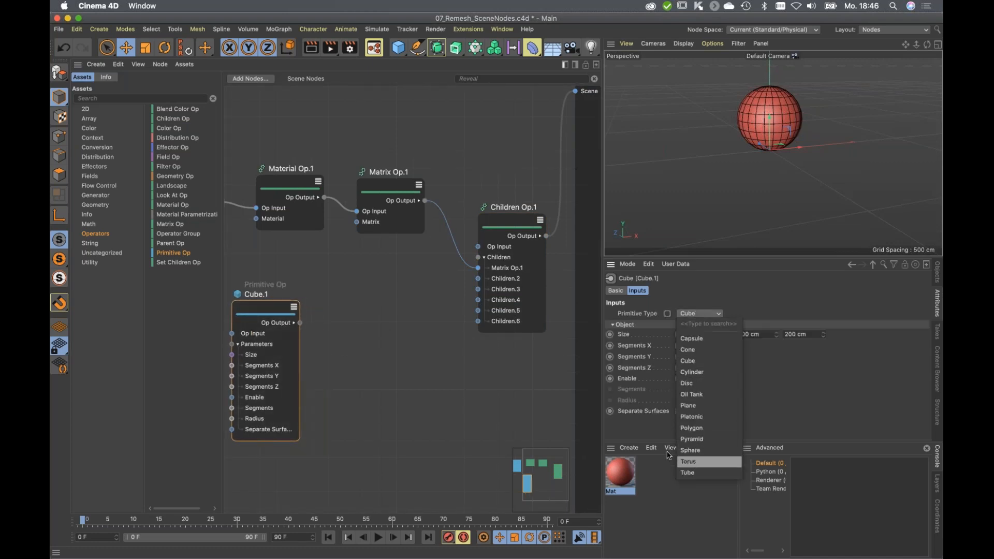
pyautogui.click(689, 461)
pyautogui.moveTo(299, 323); pyautogui.dragTo(483, 283)
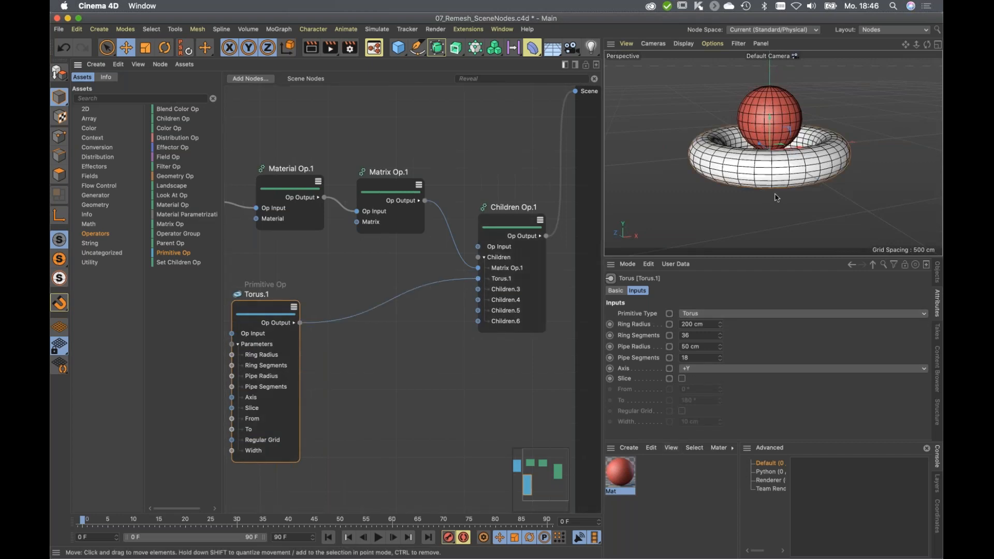
# Move the Children Op node slightly upward in the node graph.
pyautogui.keyDown('alt'); pyautogui.moveTo(305, 293); pyautogui.dragTo(355, 278, button='middle'); pyautogui.keyUp('alt')
pyautogui.scroll(-4, 353, 279)
pyautogui.scroll(1, 354, 279)
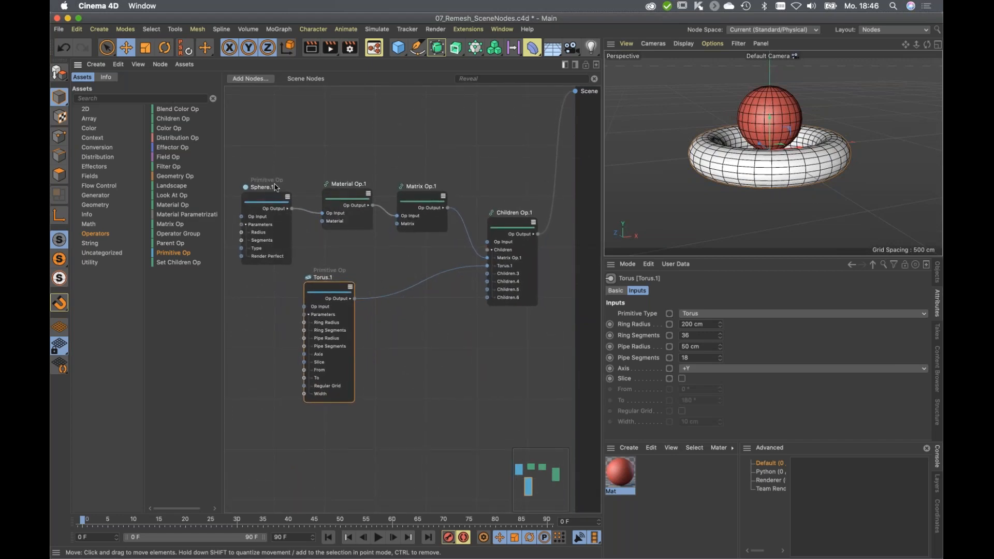
pyautogui.click(511, 218)
pyautogui.moveTo(521, 227); pyautogui.dragTo(517, 214)
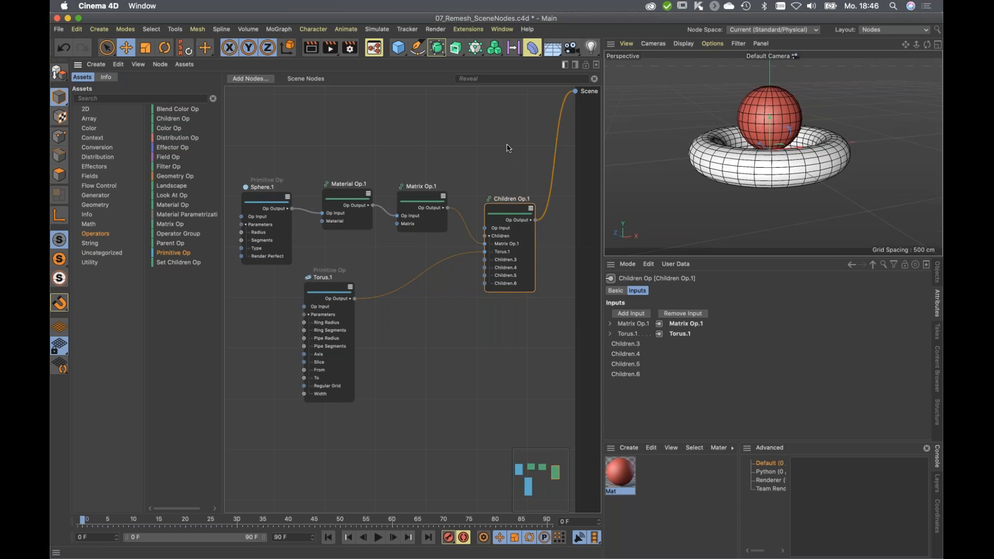
# Delete all nodes from the Scene Nodes graph and make the Remesh object visible in the viewport.
pyautogui.moveTo(520, 143); pyautogui.dragTo(269, 340)
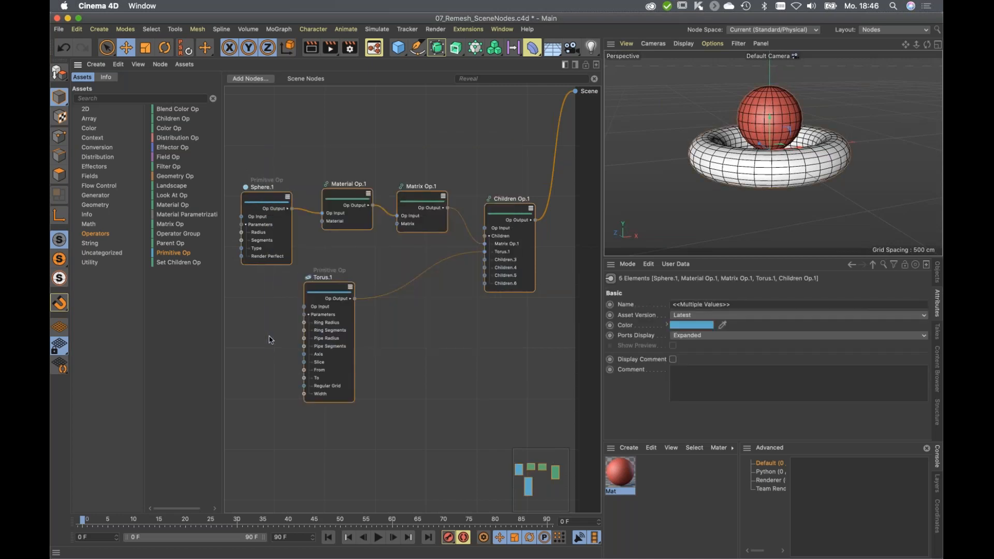
pyautogui.press('Delete')
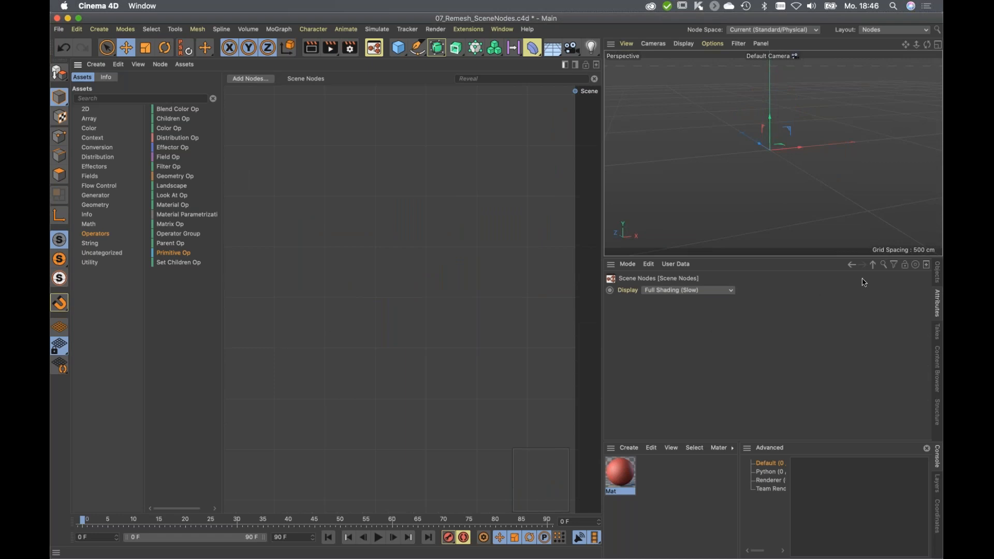
pyautogui.click(925, 288)
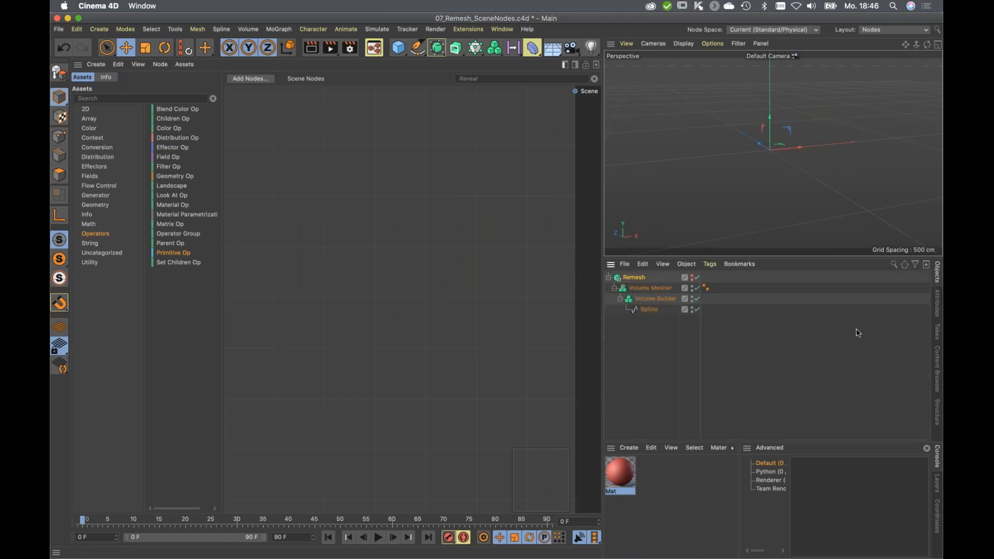
pyautogui.click(692, 280)
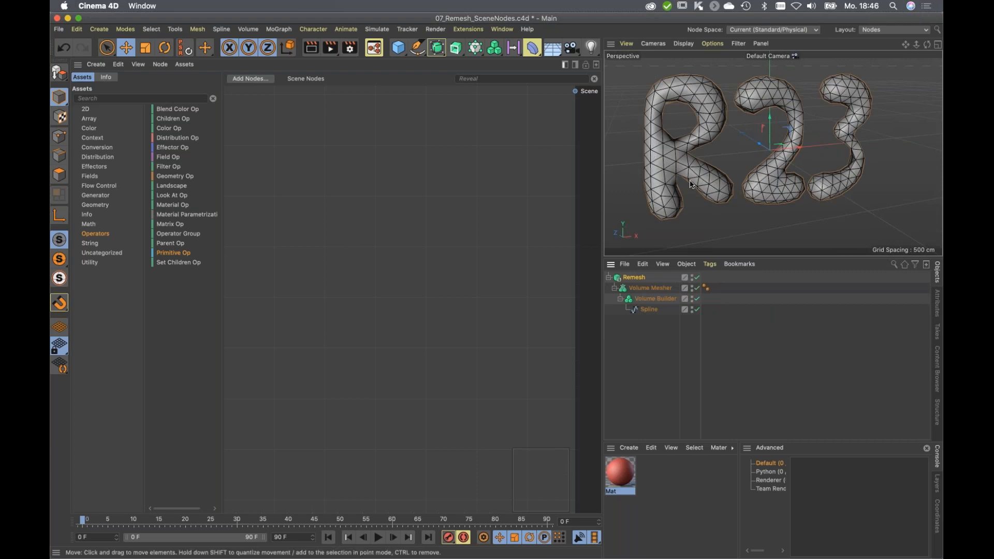
pyautogui.keyDown('alt'); pyautogui.moveTo(757, 170); pyautogui.dragTo(699, 176); pyautogui.keyUp('alt')
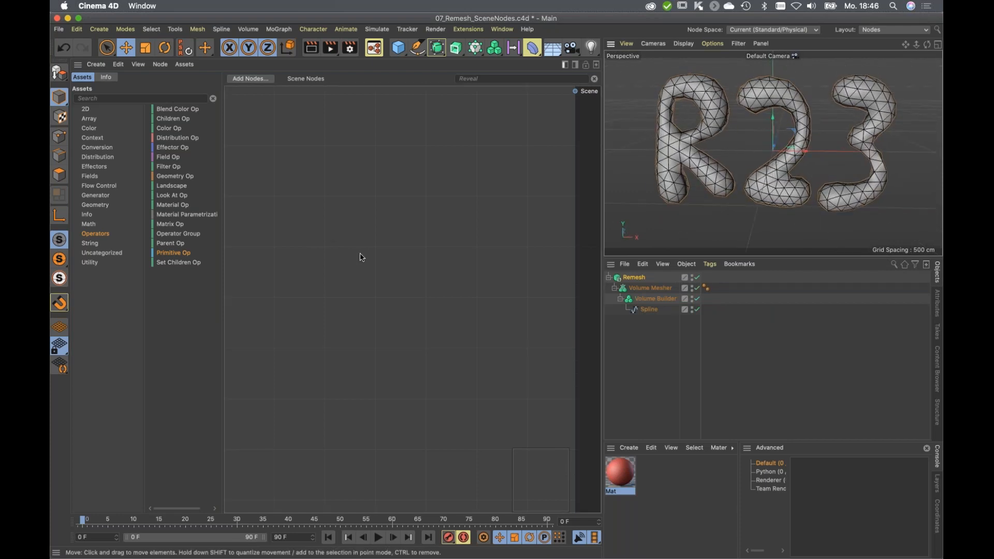
# Search the node assets for "obje" and place a Legacy Object Import node in the graph.
pyautogui.click(112, 98)
pyautogui.write('o')
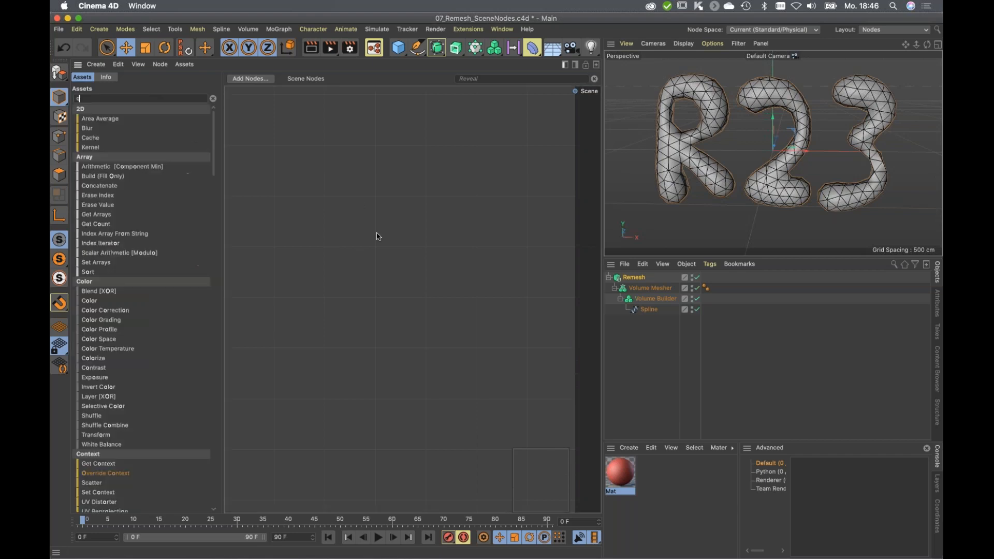
pyautogui.write('bjct')
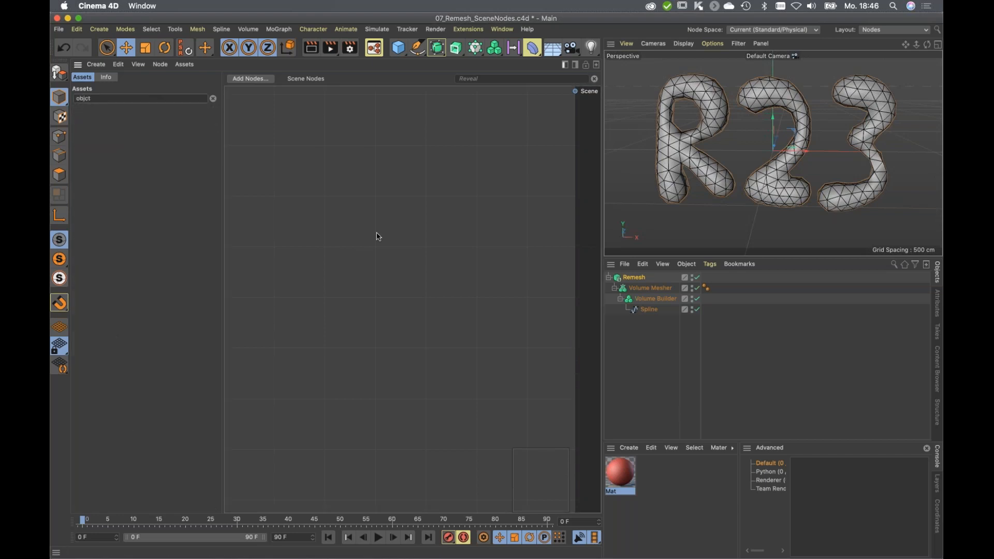
pyautogui.press('BackSpace')
pyautogui.press('BackSpace')
pyautogui.press('BackSpace')
pyautogui.write('je')
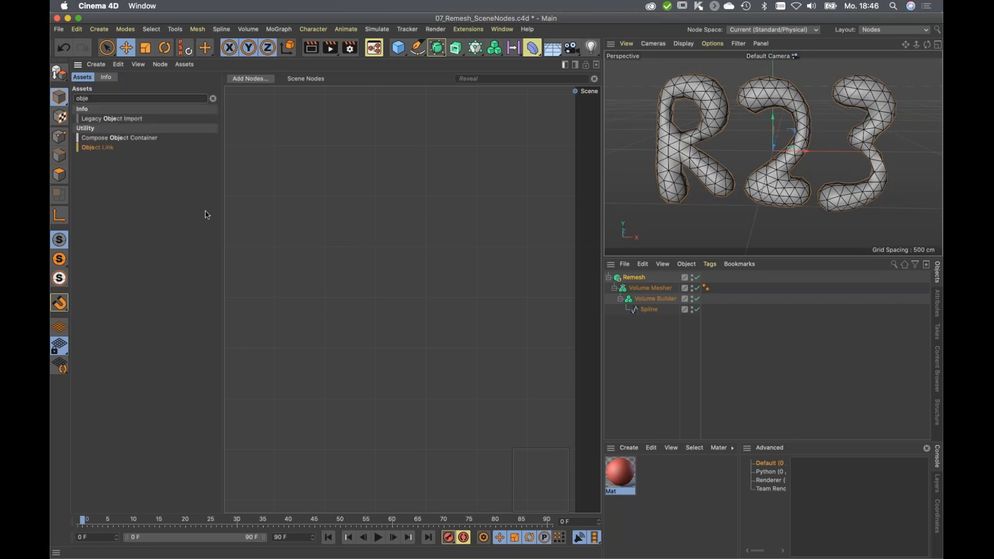
pyautogui.moveTo(90, 123); pyautogui.dragTo(299, 216)
pyautogui.scroll(4, 310, 243)
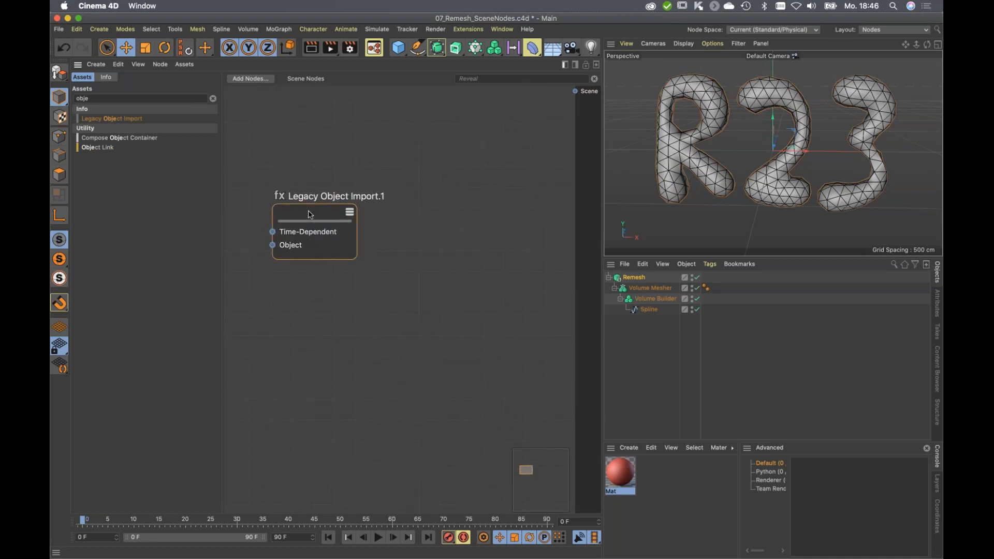
# Dock the object list beside the materials and link the Remesh object to the Legacy Object Import node's Object input.
pyautogui.click(938, 302)
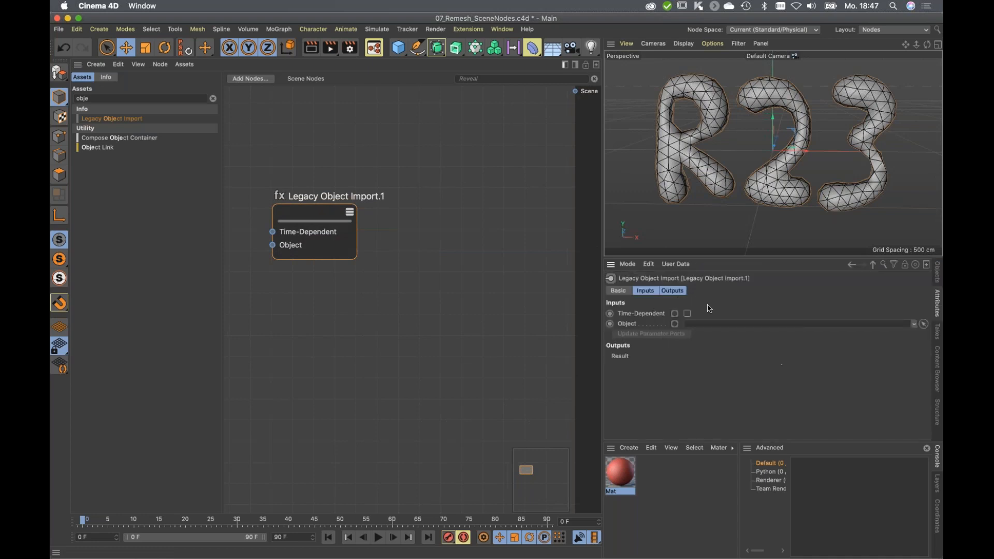
pyautogui.click(937, 272)
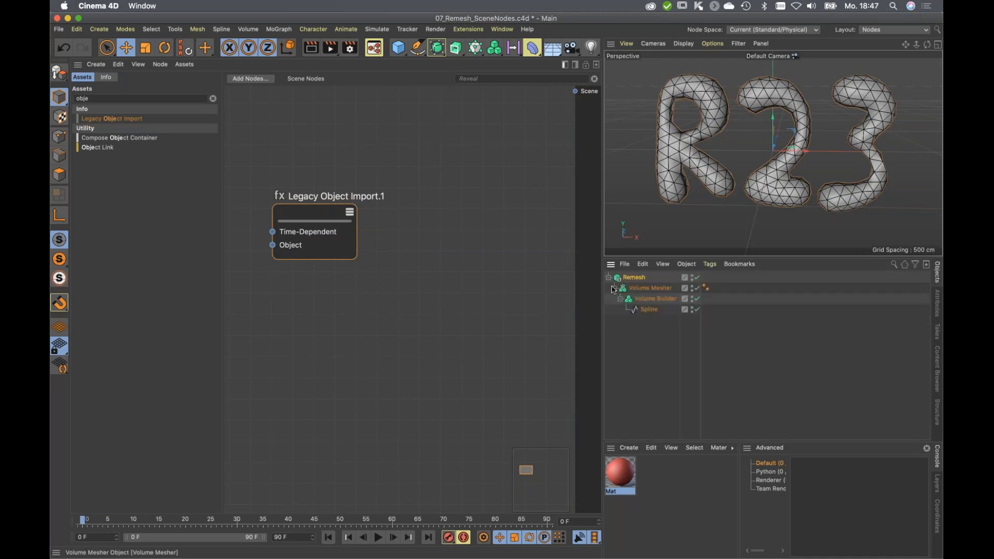
pyautogui.moveTo(611, 265); pyautogui.dragTo(748, 453)
pyautogui.moveTo(713, 330); pyautogui.dragTo(705, 324)
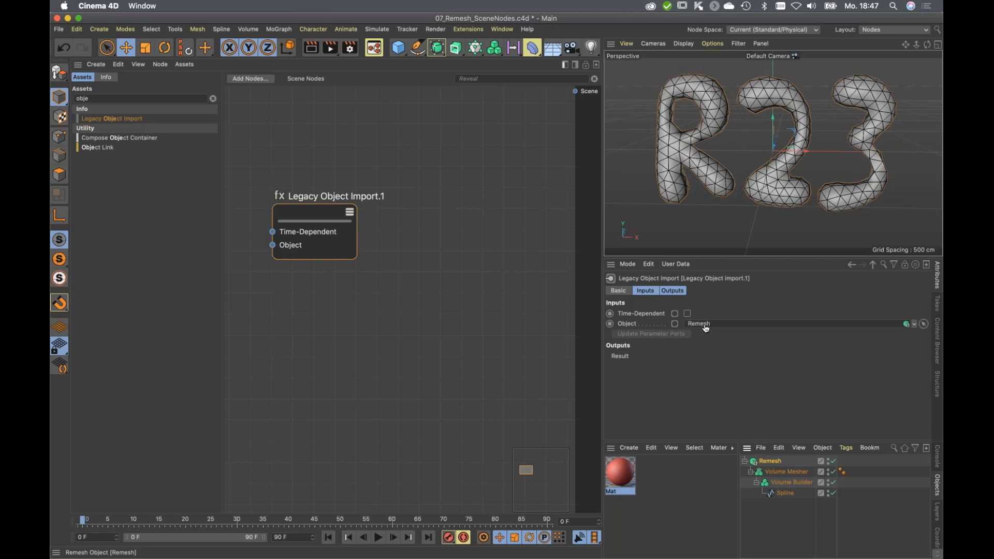
# Hide the Remesh object in the viewport and update the parameter ports of the Legacy Object Import node.
pyautogui.click(829, 460)
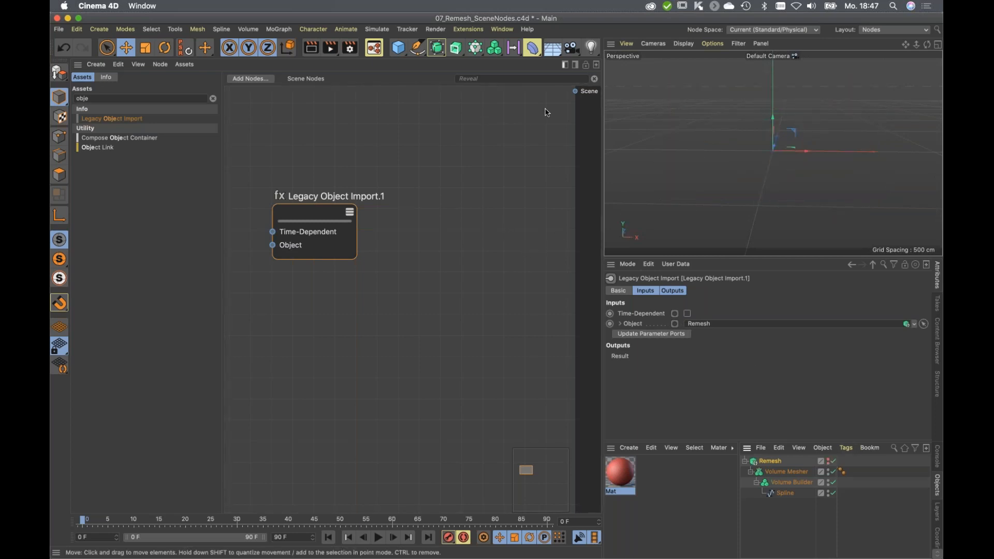
pyautogui.scroll(-3, 377, 238)
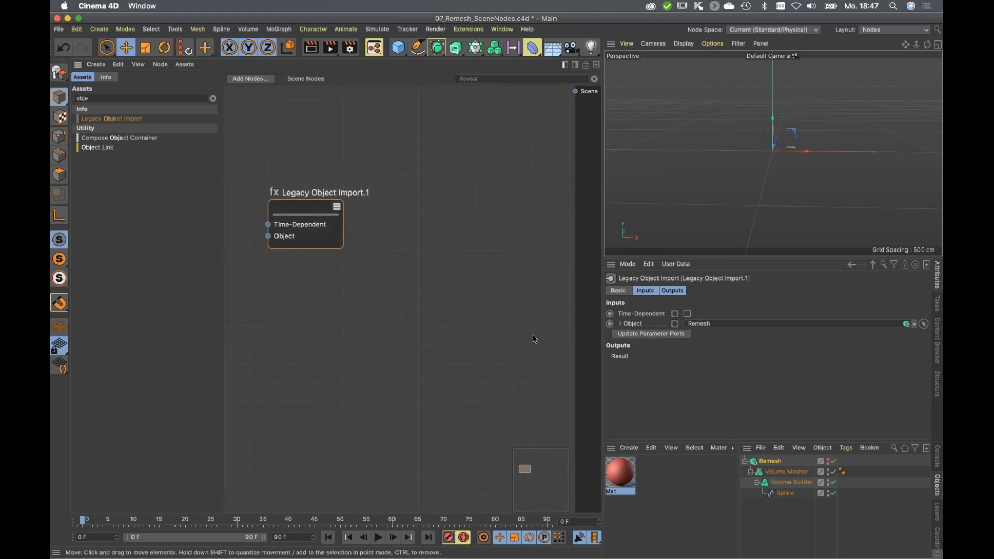
pyautogui.click(653, 335)
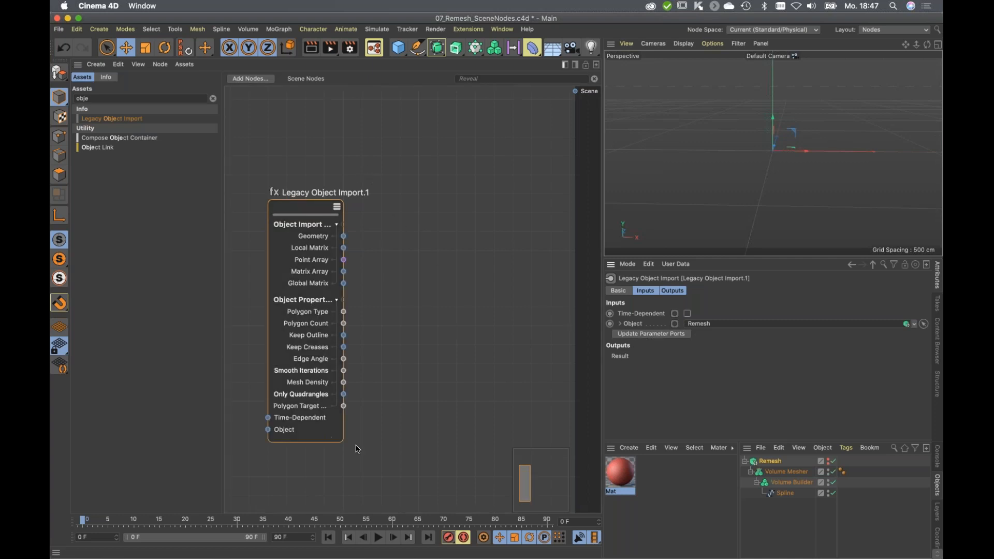
# Move the Legacy Object Import node slightly lower and try to wire its Geometry output directly into the Scene port.
pyautogui.moveTo(310, 214); pyautogui.dragTo(294, 237)
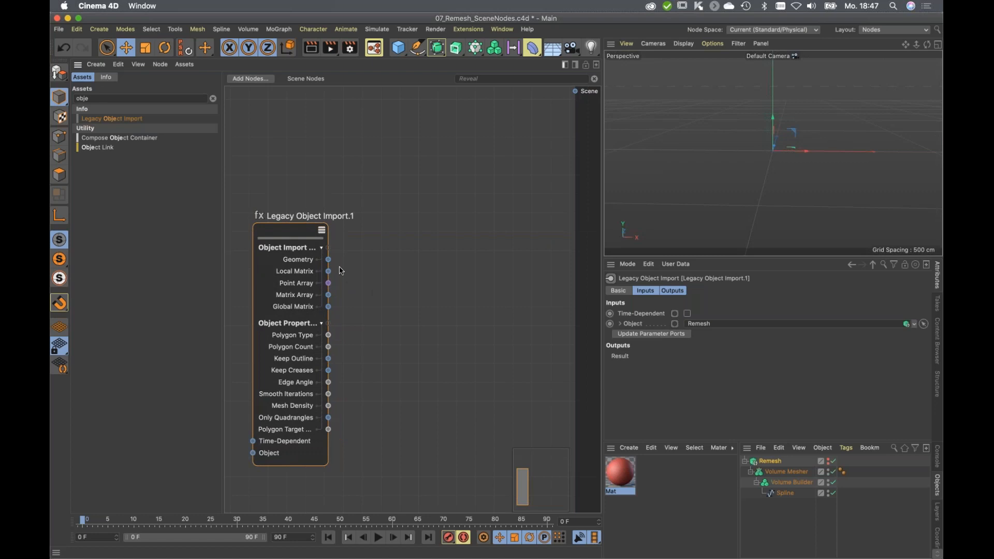
pyautogui.moveTo(362, 257); pyautogui.dragTo(577, 101)
pyautogui.scroll(-3, 463, 284)
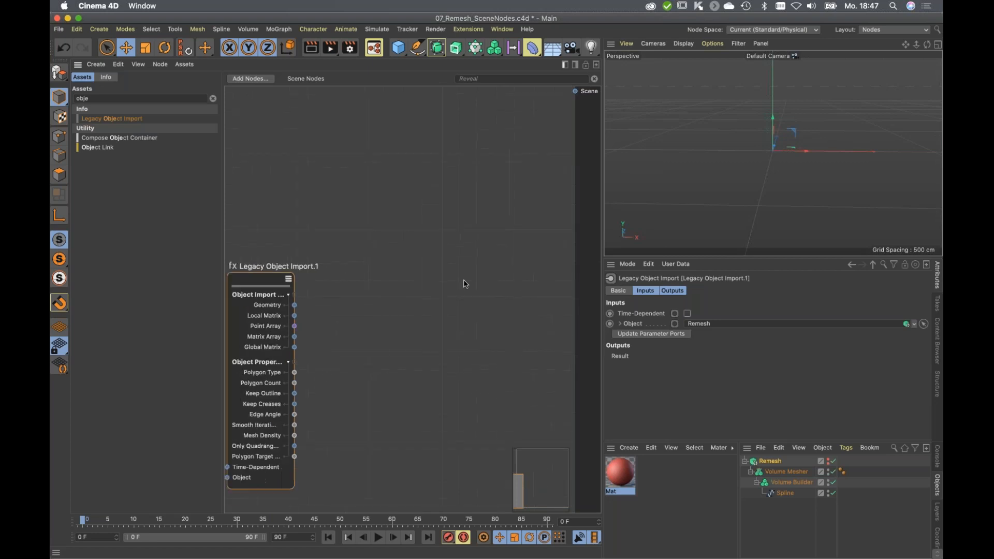
# Clear the asset search and place a Geometry Op node between the Legacy Object Import node and the Scene port.
pyautogui.moveTo(361, 342); pyautogui.dragTo(402, 309, button='middle')
pyautogui.scroll(1, 405, 307)
pyautogui.scroll(1, 405, 307)
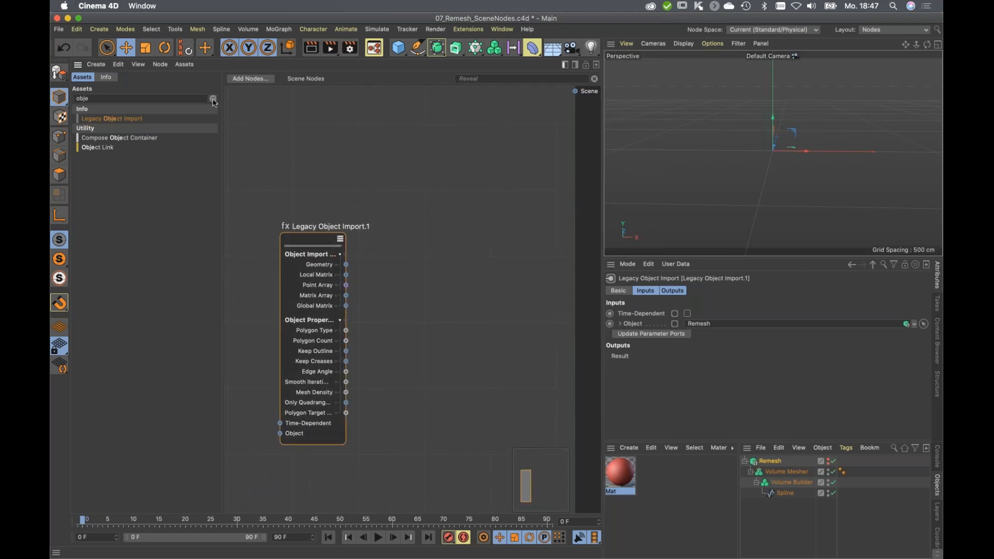
pyautogui.click(213, 99)
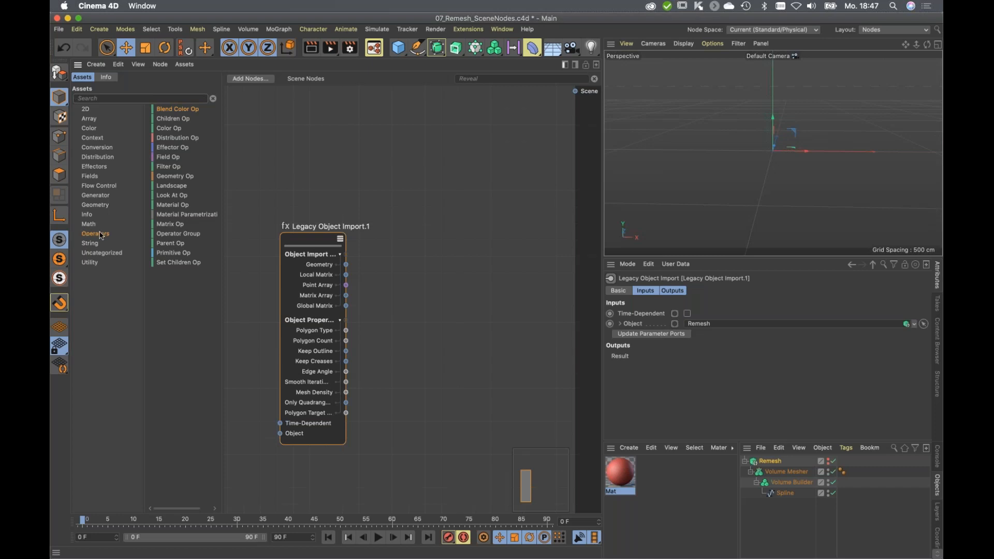
pyautogui.moveTo(173, 178); pyautogui.dragTo(477, 181)
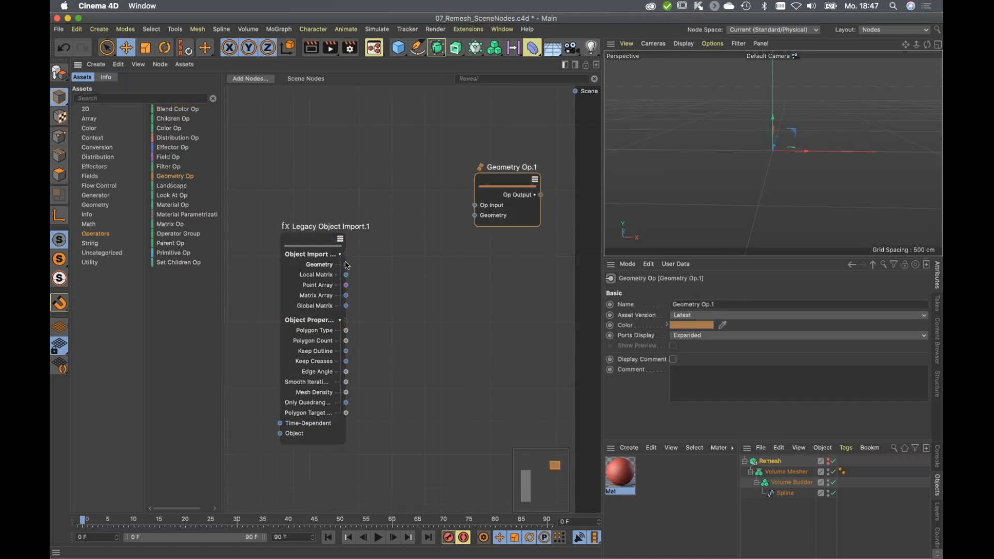
# Wire the Legacy Object Import node's Geometry output through the Geometry Op node into the Scene port and space the two nodes apart.
pyautogui.moveTo(345, 265); pyautogui.dragTo(475, 216)
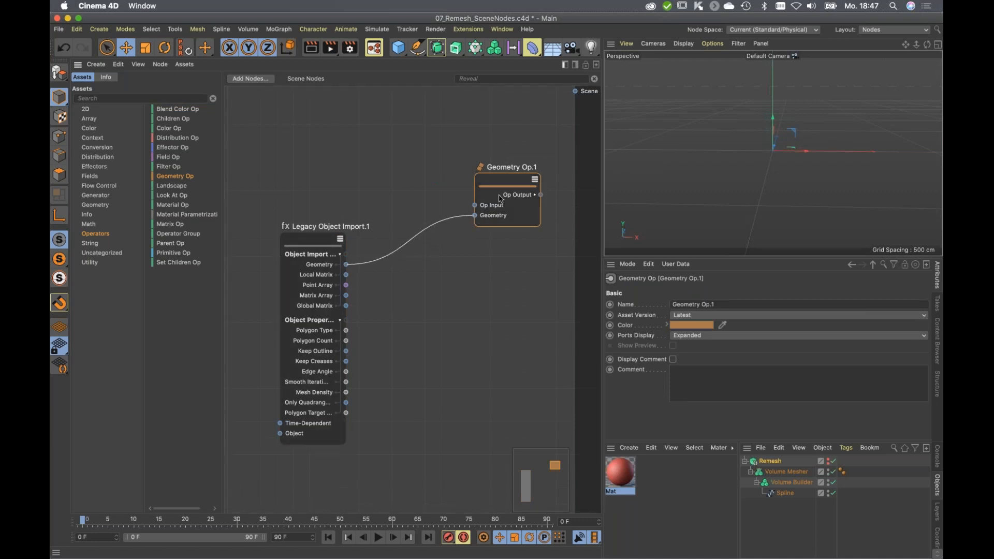
pyautogui.moveTo(540, 195); pyautogui.dragTo(574, 91)
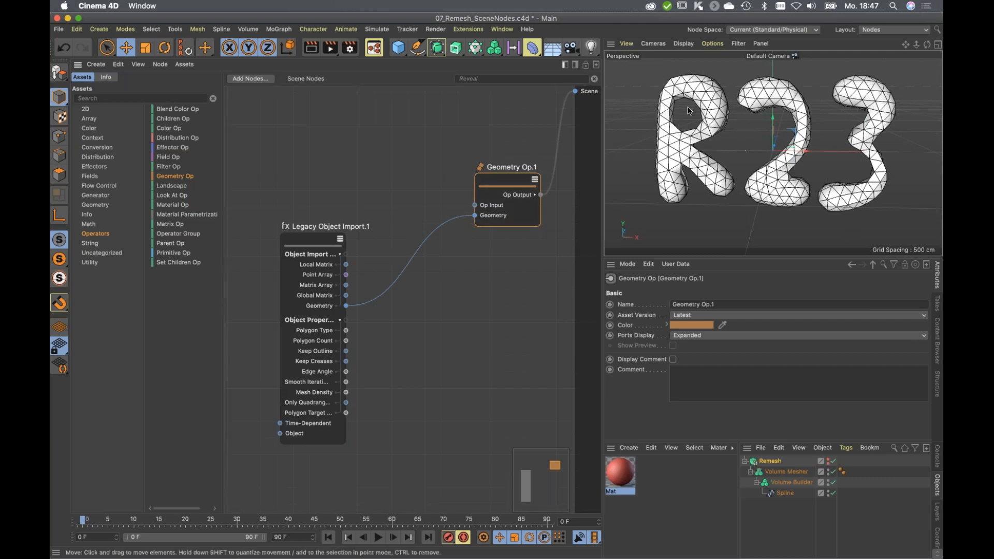
pyautogui.moveTo(311, 244); pyautogui.dragTo(275, 157)
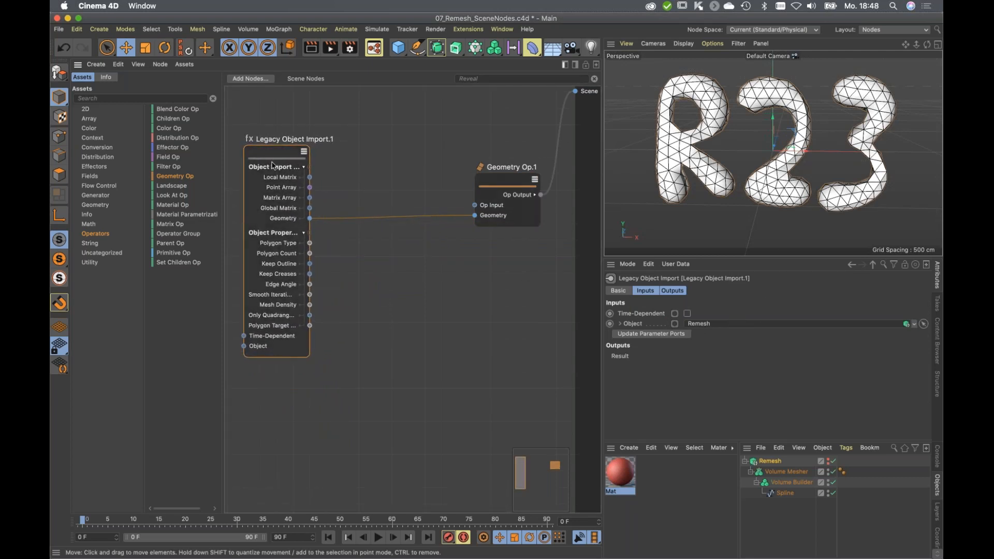
pyautogui.moveTo(494, 183); pyautogui.dragTo(510, 185)
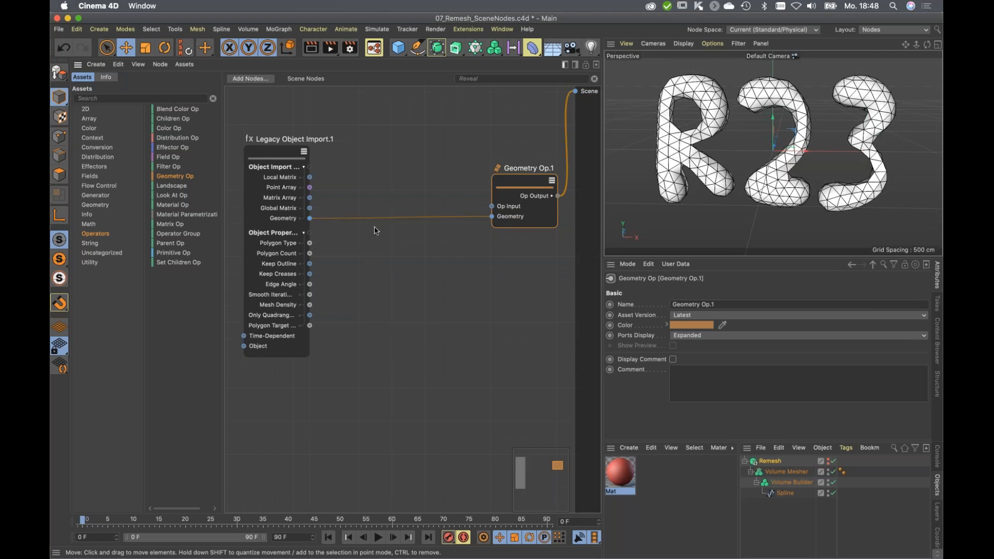
# Insert an Inset geometry node into the connection between the Legacy Object Import and Geometry Op nodes.
pyautogui.click(98, 206)
pyautogui.scroll(-10, 178, 278)
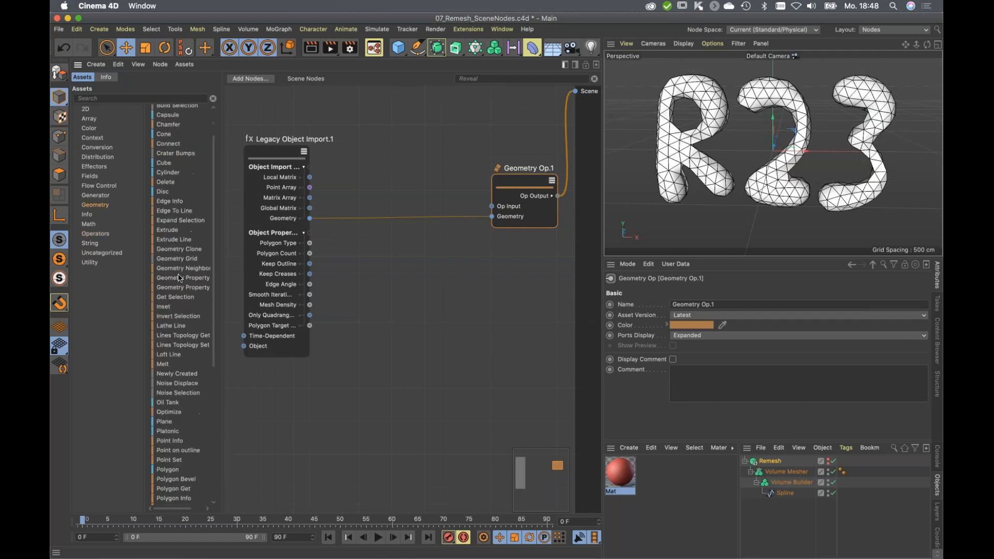
pyautogui.scroll(6, 179, 281)
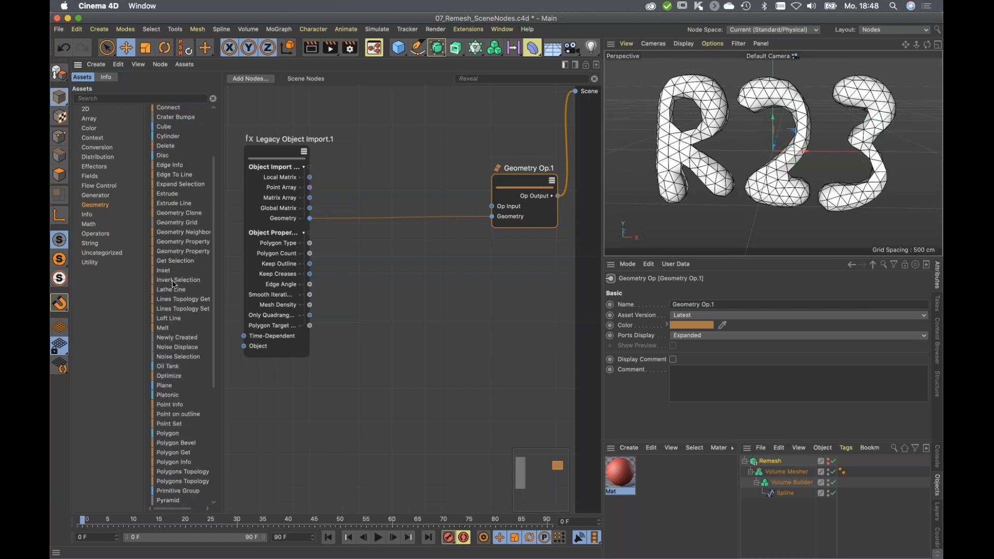
pyautogui.scroll(1, 174, 283)
pyautogui.click(162, 276)
pyautogui.moveTo(162, 279); pyautogui.dragTo(333, 223)
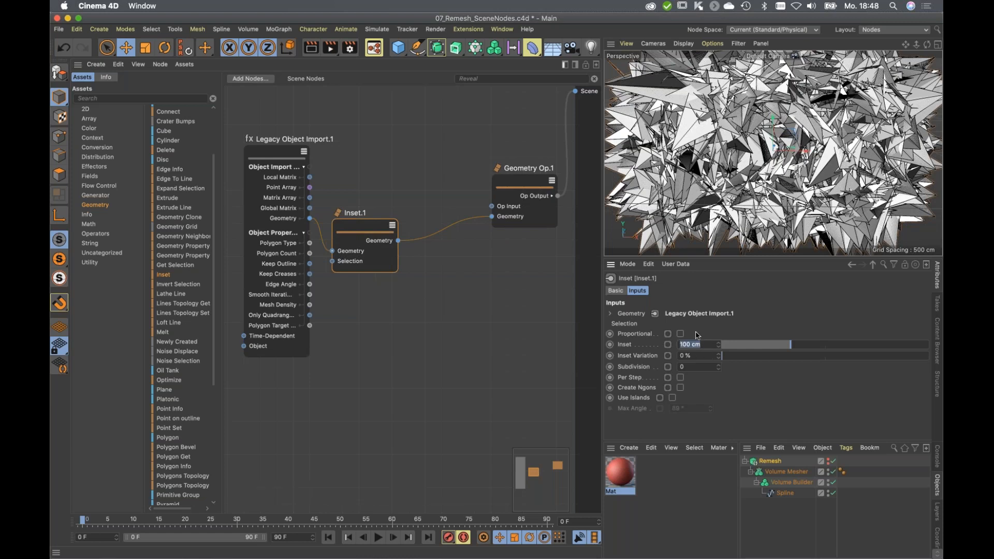
# Make the Inset node proportional and set its inset amount to 39 %.
pyautogui.click(680, 334)
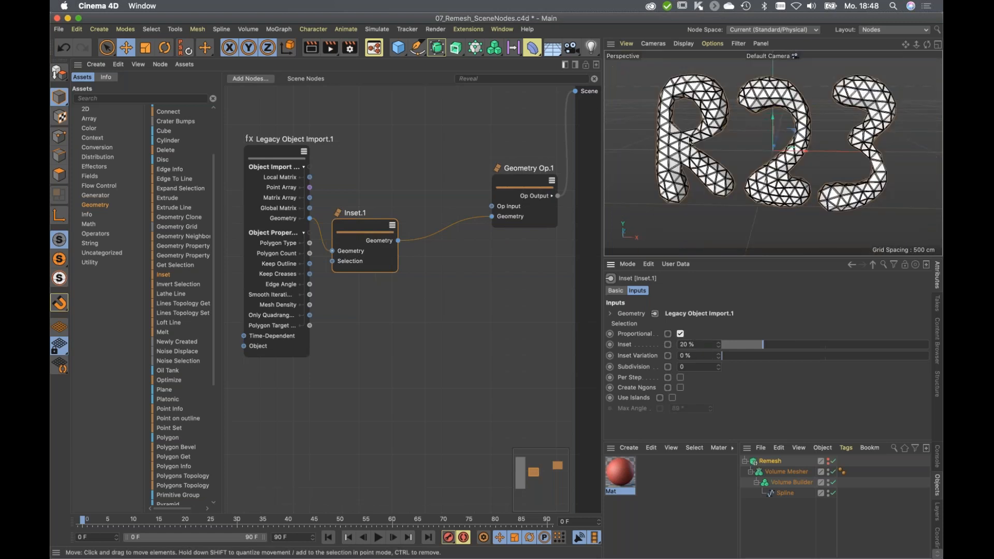
pyautogui.scroll(10, 675, 145)
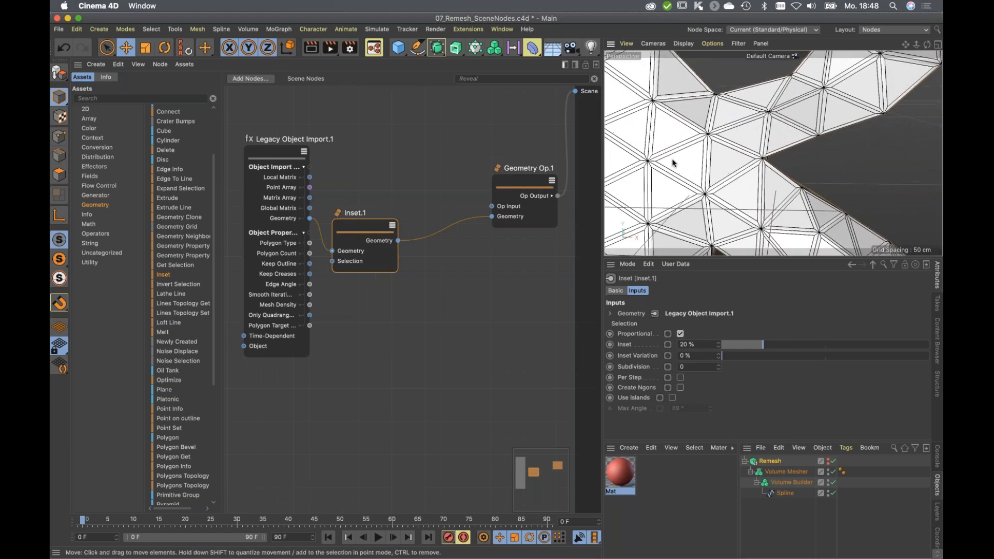
pyautogui.keyDown('alt'); pyautogui.moveTo(707, 163); pyautogui.dragTo(727, 164, button='middle'); pyautogui.keyUp('alt')
pyautogui.moveTo(770, 347); pyautogui.dragTo(816, 349)
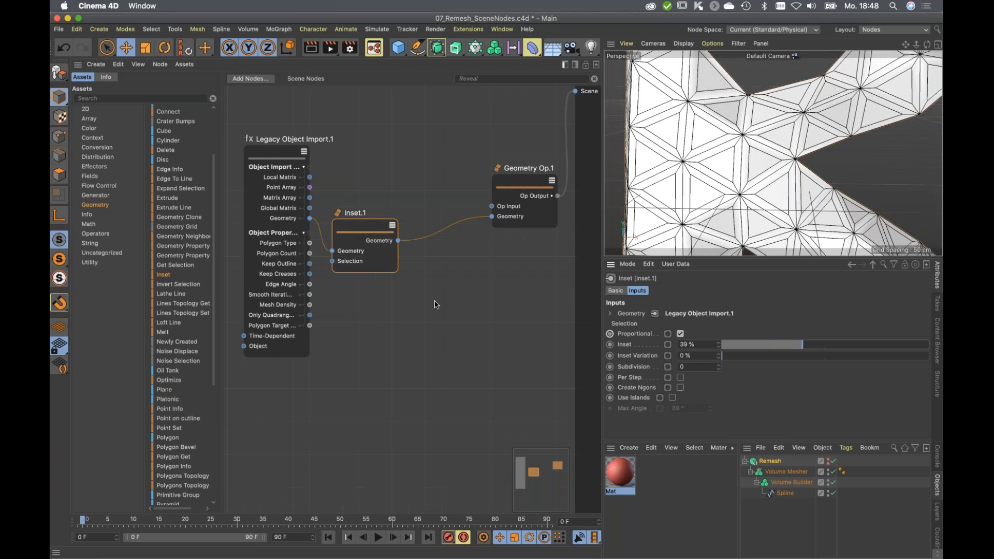
# Make room after the Inset node and insert a Delete node between it and the Geometry Op node.
pyautogui.hscroll(3, 435, 304)
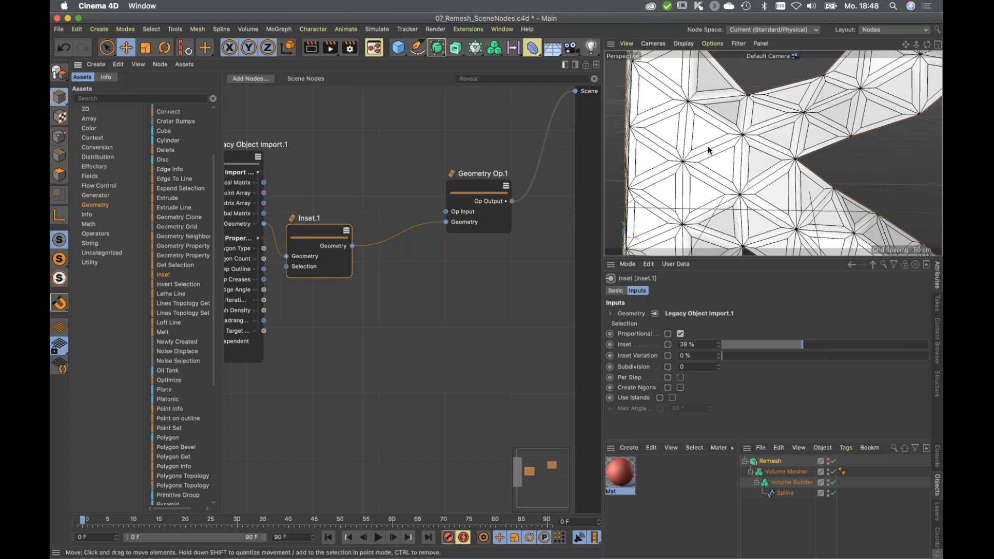
pyautogui.scroll(-2, 445, 270)
pyautogui.moveTo(335, 234); pyautogui.dragTo(341, 204)
pyautogui.moveTo(477, 198); pyautogui.dragTo(534, 197)
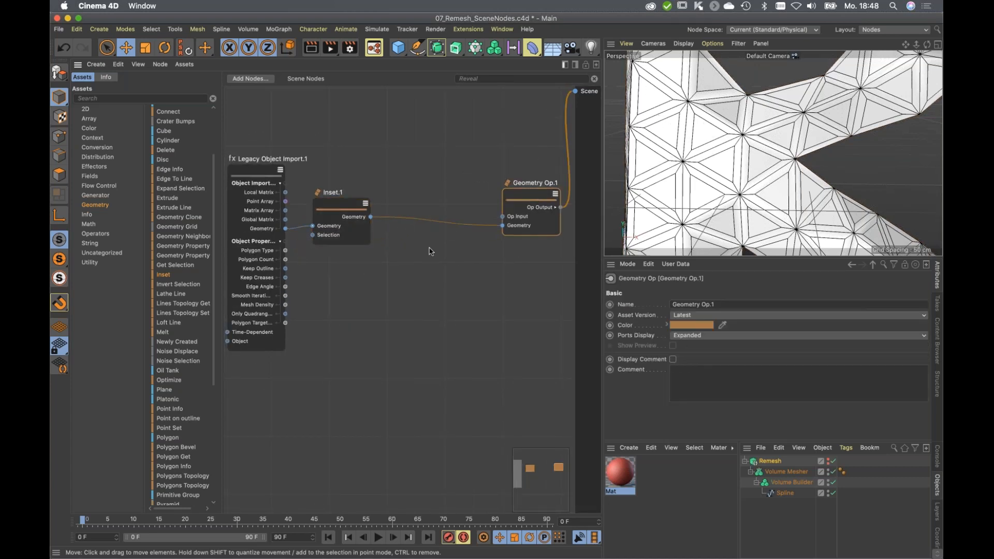
pyautogui.press('c')
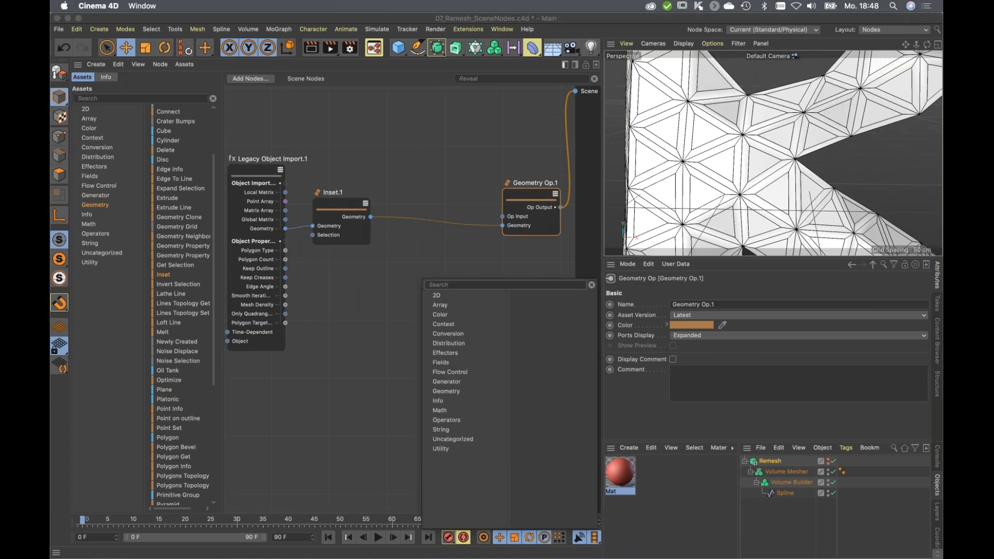
pyautogui.write('del')
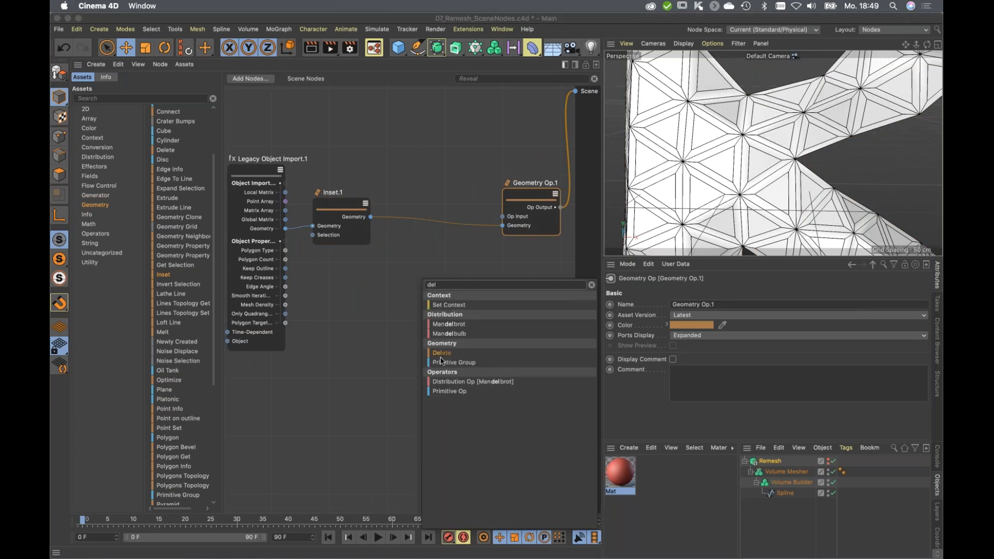
pyautogui.moveTo(443, 356); pyautogui.dragTo(418, 203)
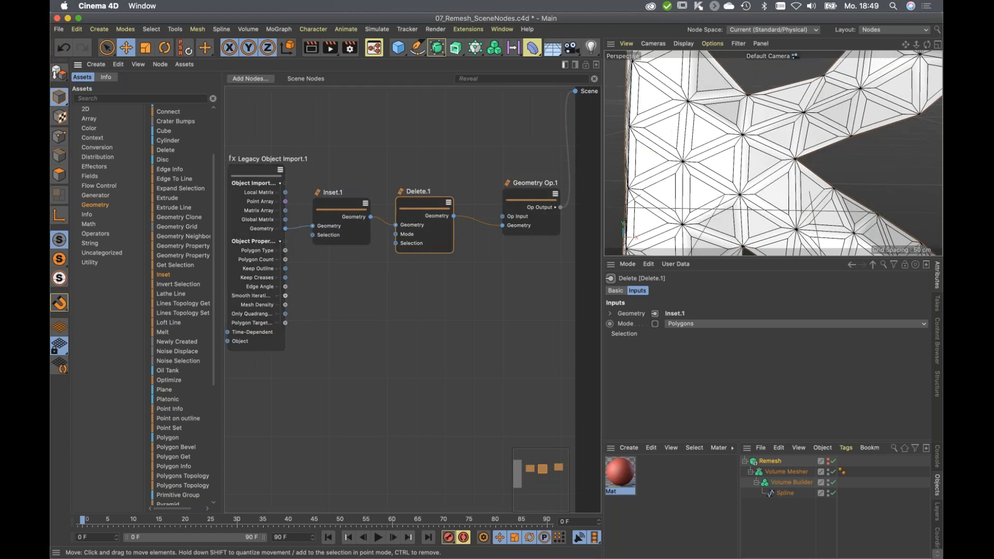
# Add a Selection Range node below the Inset node and feed it the Legacy Object Import node's Geometry output.
pyautogui.doubleClick(322, 315)
pyautogui.write('del')
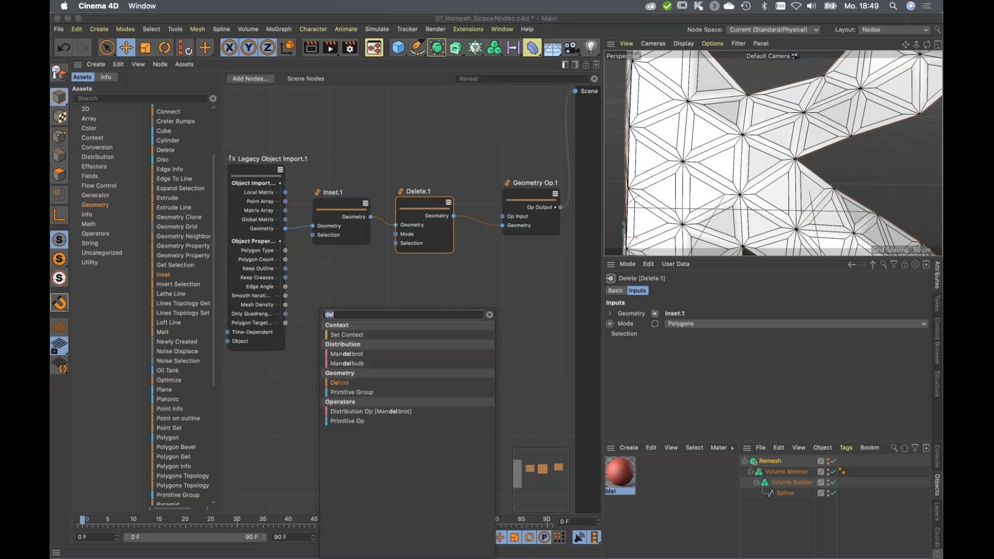
pyautogui.write('selection')
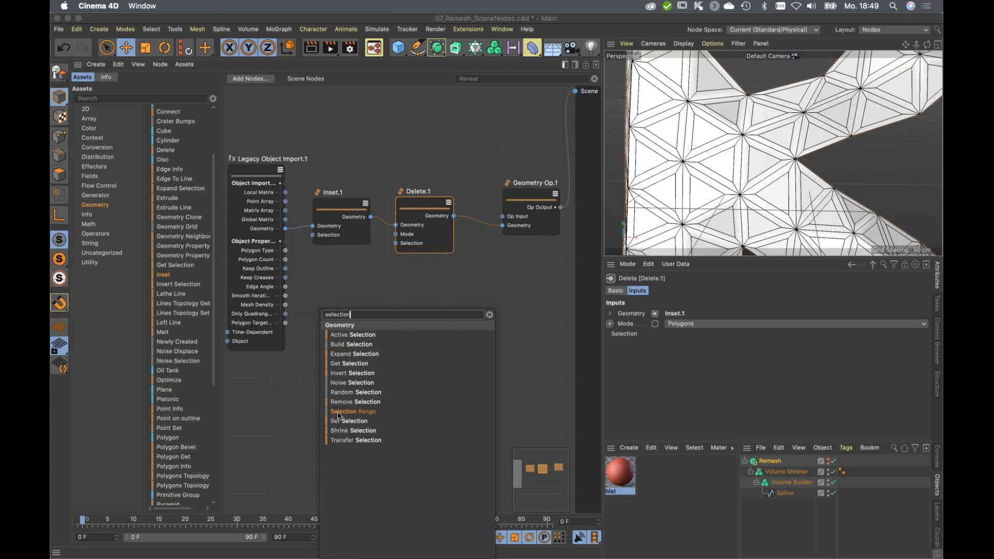
pyautogui.moveTo(342, 417); pyautogui.dragTo(328, 282)
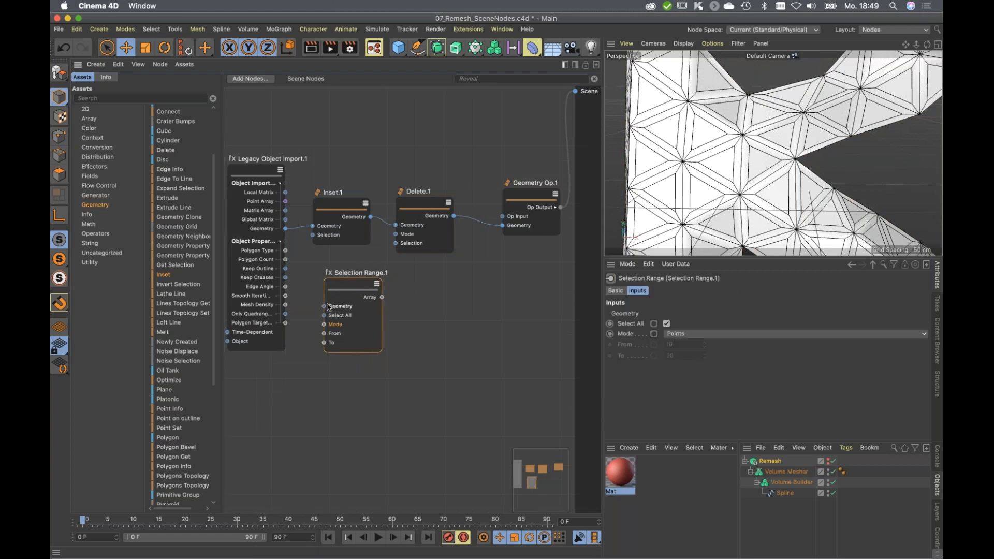
pyautogui.moveTo(285, 228); pyautogui.dragTo(333, 276)
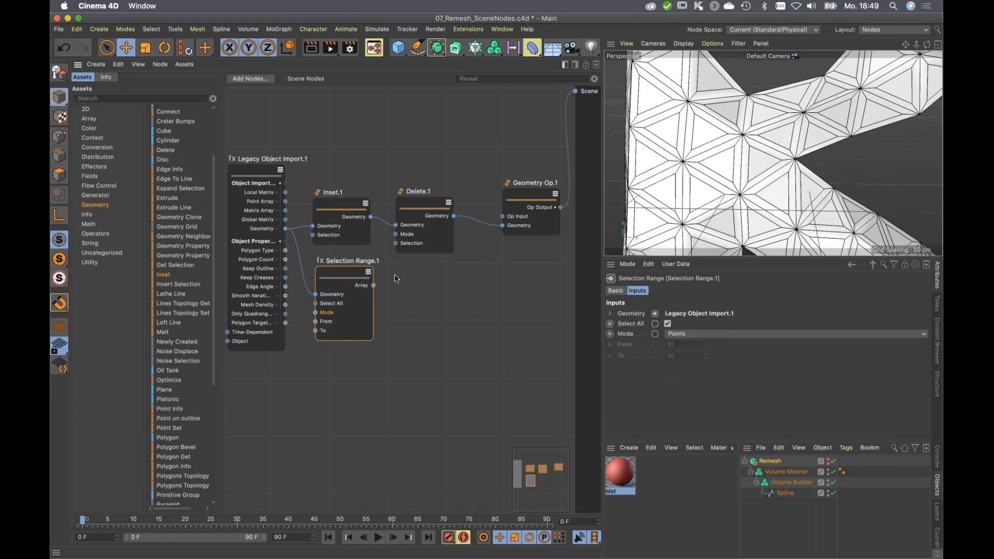
# Set the Selection Range mode to Polygons and wire its Array output into the Delete node's Selection input.
pyautogui.click(679, 335)
pyautogui.click(687, 373)
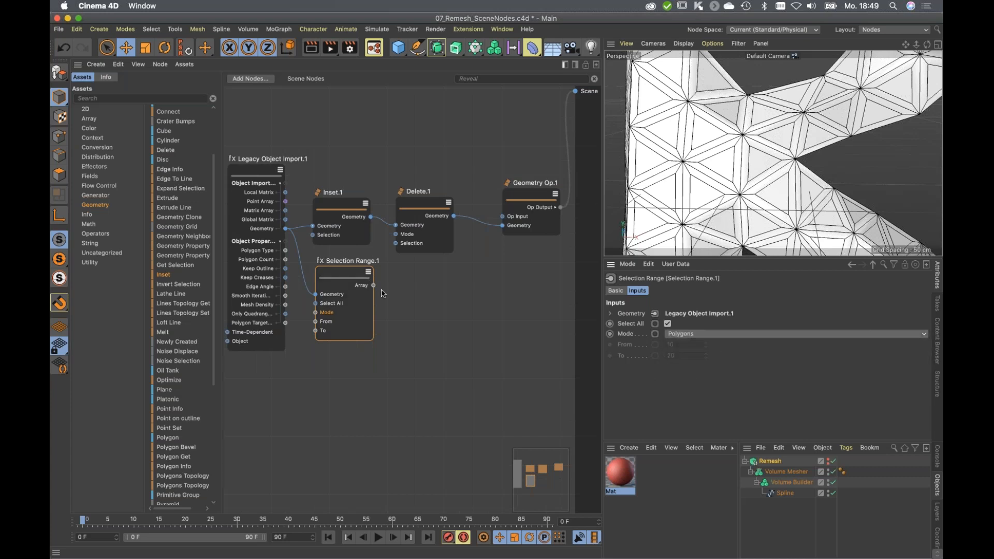
pyautogui.moveTo(374, 285); pyautogui.dragTo(398, 247)
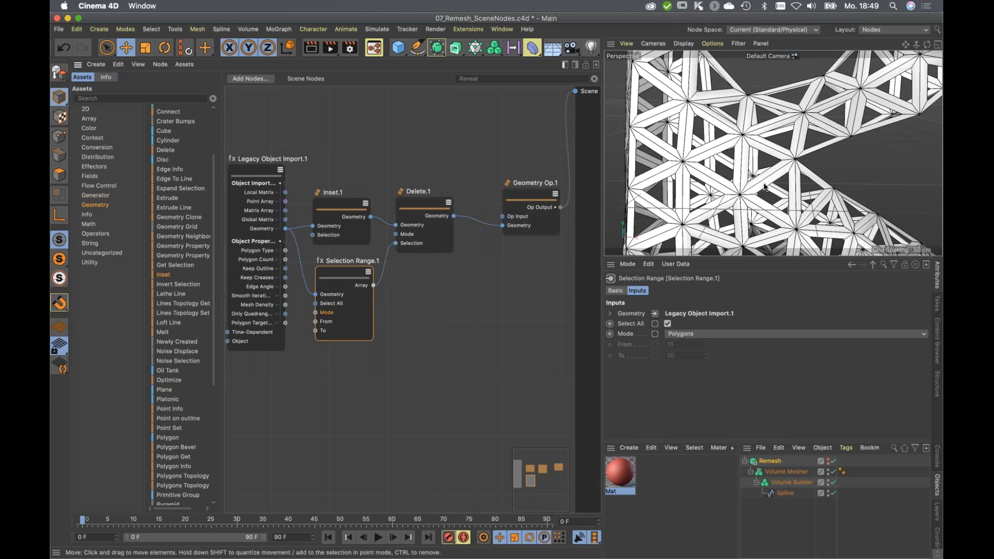
pyautogui.keyDown('alt'); pyautogui.moveTo(738, 178); pyautogui.dragTo(774, 200); pyautogui.keyUp('alt')
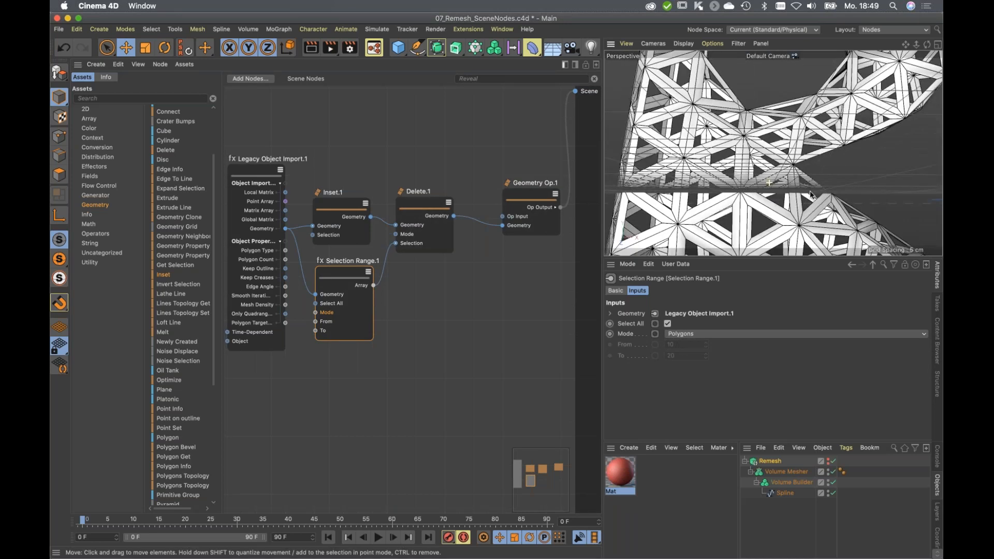
pyautogui.keyDown('alt'); pyautogui.moveTo(773, 200); pyautogui.dragTo(746, 209, button='right'); pyautogui.keyUp('alt')
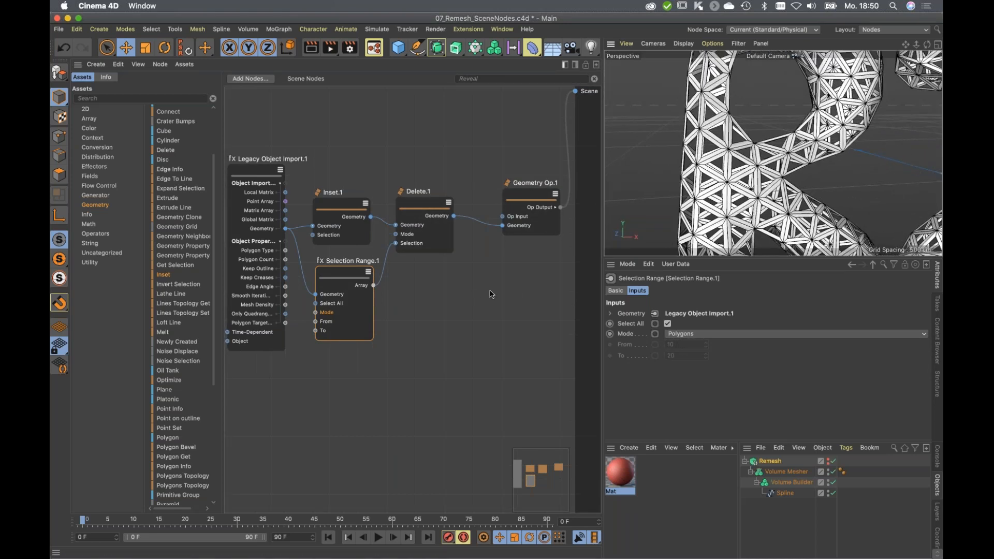
# Move the Geometry Op node aside and insert an Extrude node between it and the Delete node.
pyautogui.keyDown('alt'); pyautogui.moveTo(490, 291); pyautogui.dragTo(386, 302, button='middle'); pyautogui.keyUp('alt')
pyautogui.moveTo(441, 207); pyautogui.dragTo(534, 212)
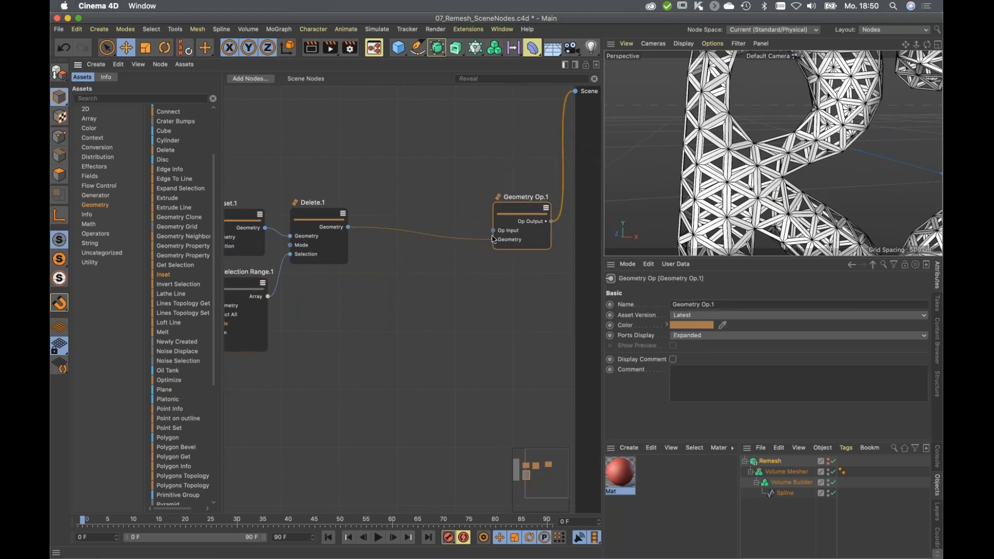
pyautogui.keyDown('alt'); pyautogui.moveTo(468, 261); pyautogui.dragTo(455, 273, button='middle'); pyautogui.keyUp('alt')
pyautogui.doubleClick(408, 222)
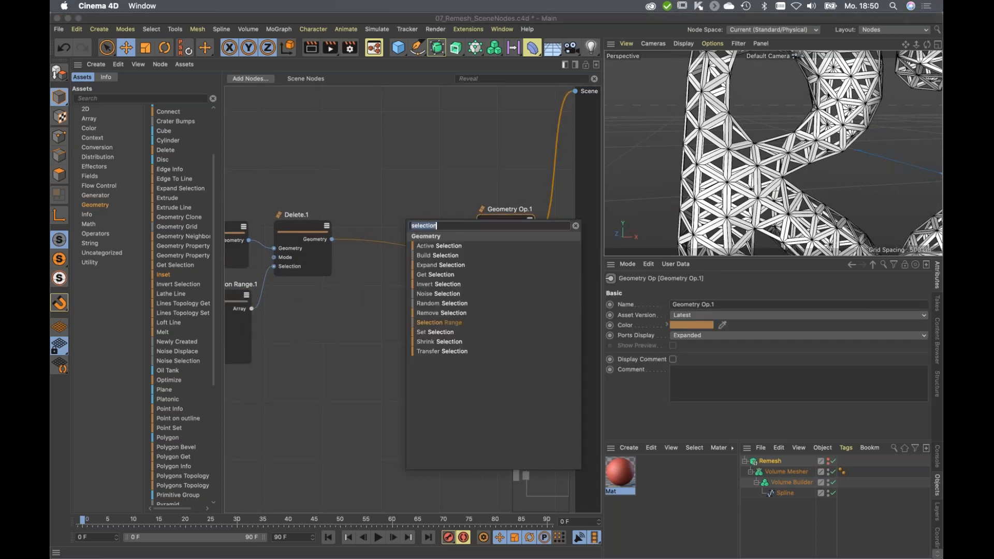
pyautogui.write('extru')
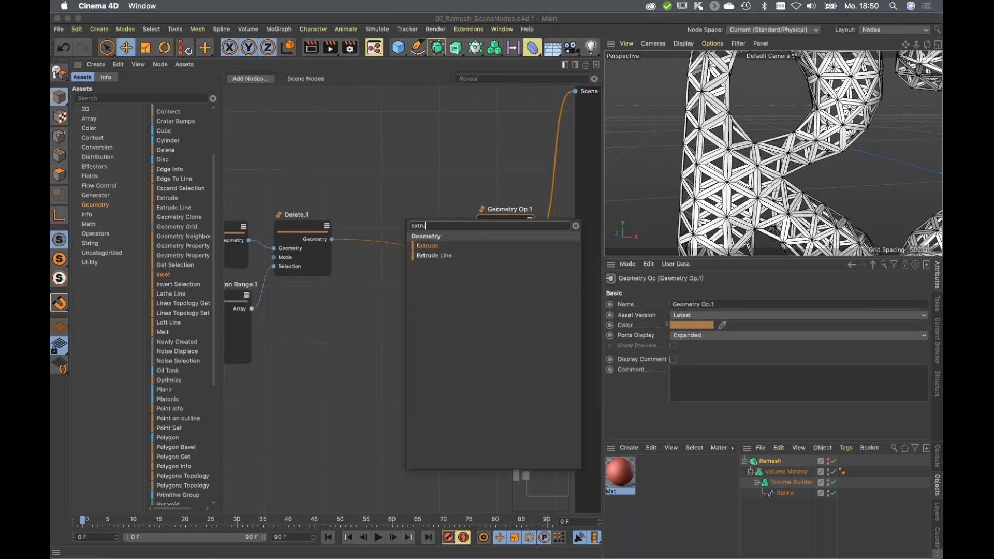
pyautogui.click(429, 247)
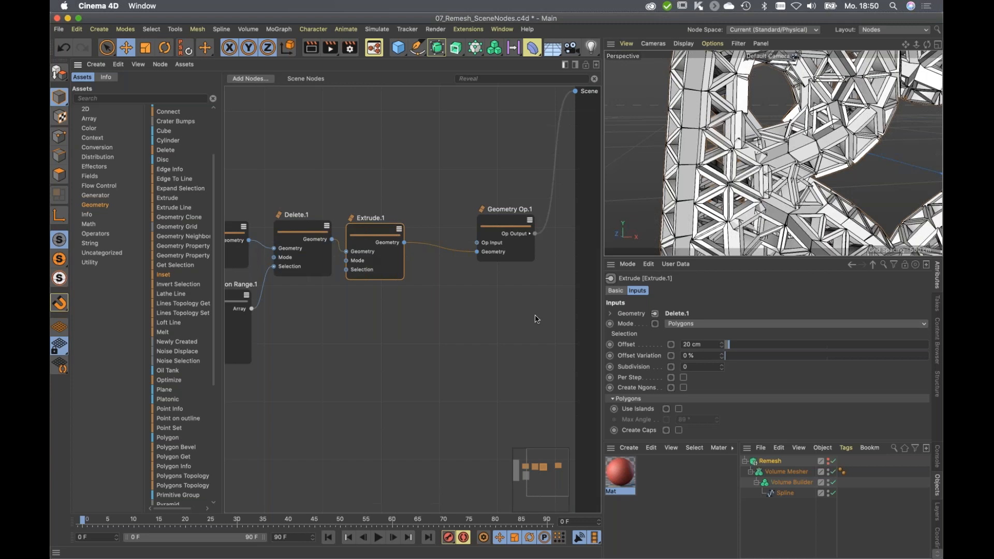
# Enable Use Islands and Create Caps on the Extrude node and set its offset to 10 cm.
pyautogui.click(678, 409)
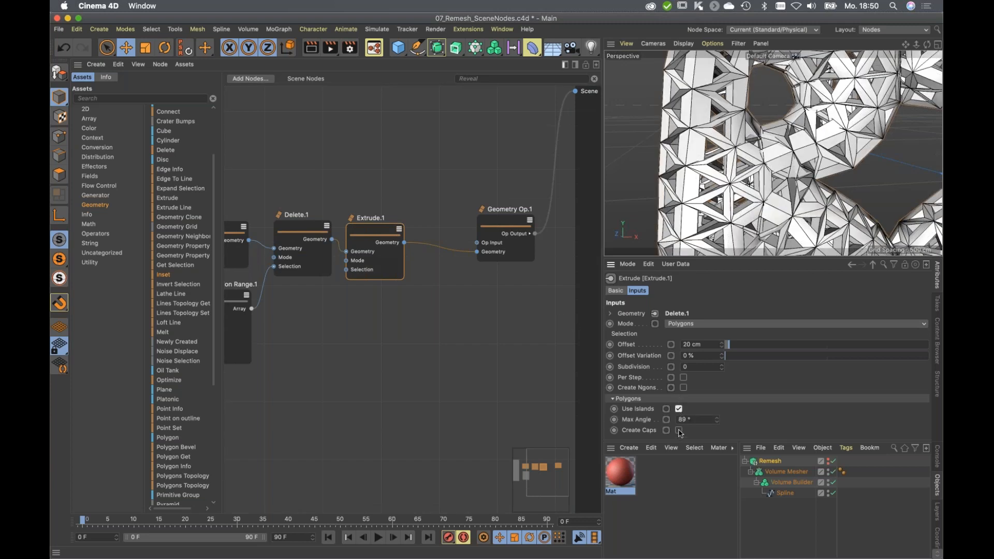
pyautogui.click(679, 431)
pyautogui.keyDown('alt'); pyautogui.moveTo(707, 204); pyautogui.dragTo(716, 204); pyautogui.keyUp('alt')
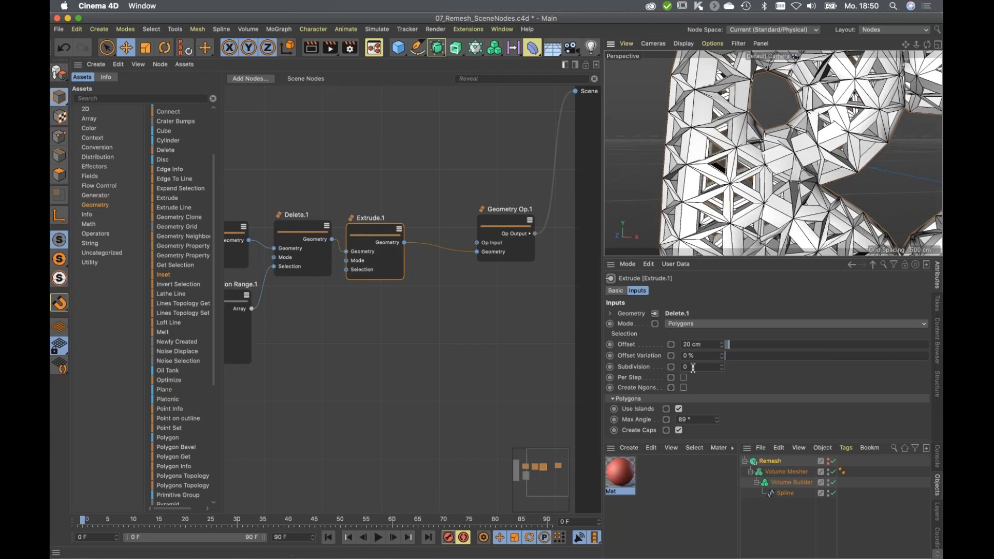
pyautogui.click(704, 344)
pyautogui.write('10')
pyautogui.press('Return')
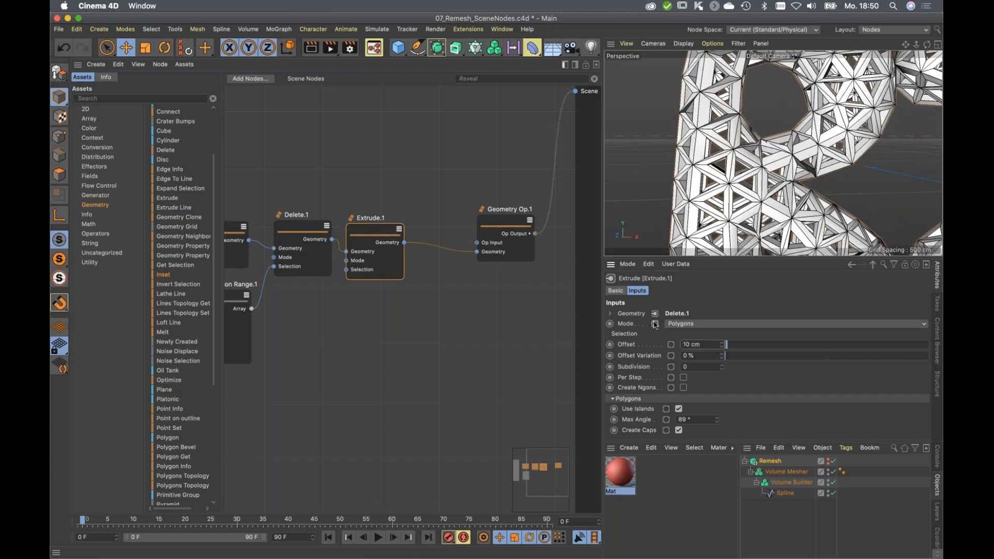
pyautogui.keyDown('alt'); pyautogui.moveTo(679, 171); pyautogui.dragTo(673, 194); pyautogui.keyUp('alt')
# Shift the Geometry Op node away and insert a Subdivide node between the Extrude and Geometry Op nodes.
pyautogui.keyDown('alt'); pyautogui.moveTo(494, 287); pyautogui.dragTo(481, 306, button='middle'); pyautogui.keyUp('alt')
pyautogui.click(503, 235)
pyautogui.moveTo(523, 234); pyautogui.dragTo(547, 227)
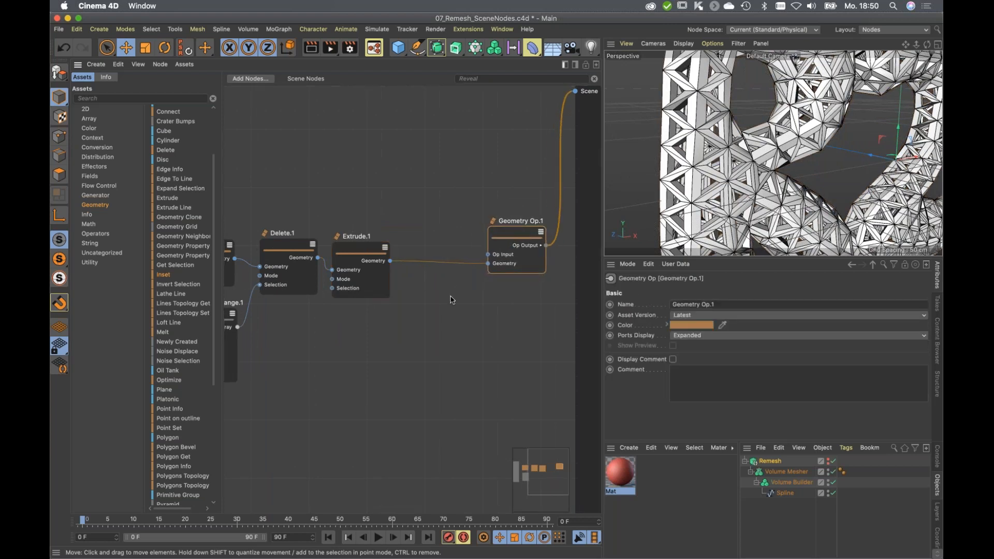
pyautogui.doubleClick(436, 322)
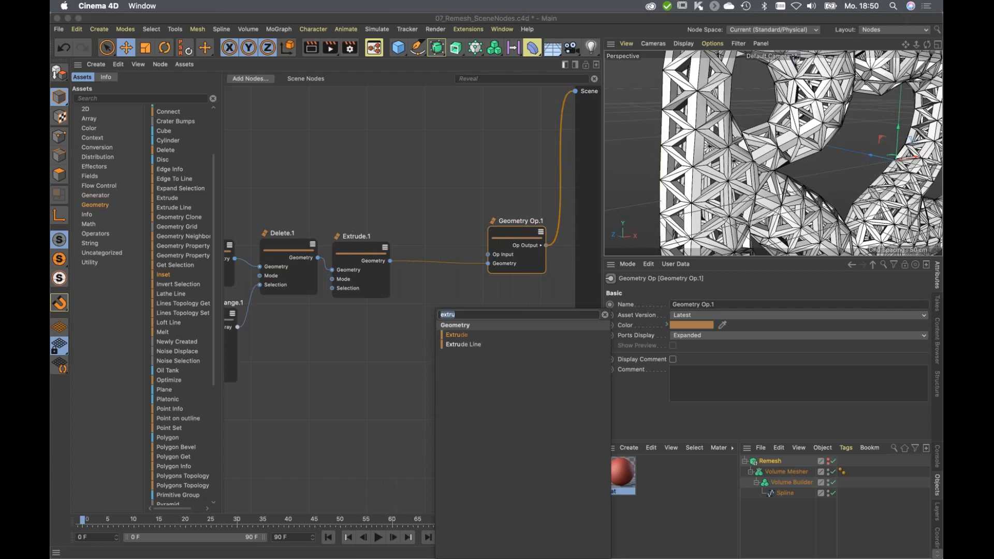
pyautogui.write('subd')
pyautogui.moveTo(454, 335); pyautogui.dragTo(433, 252)
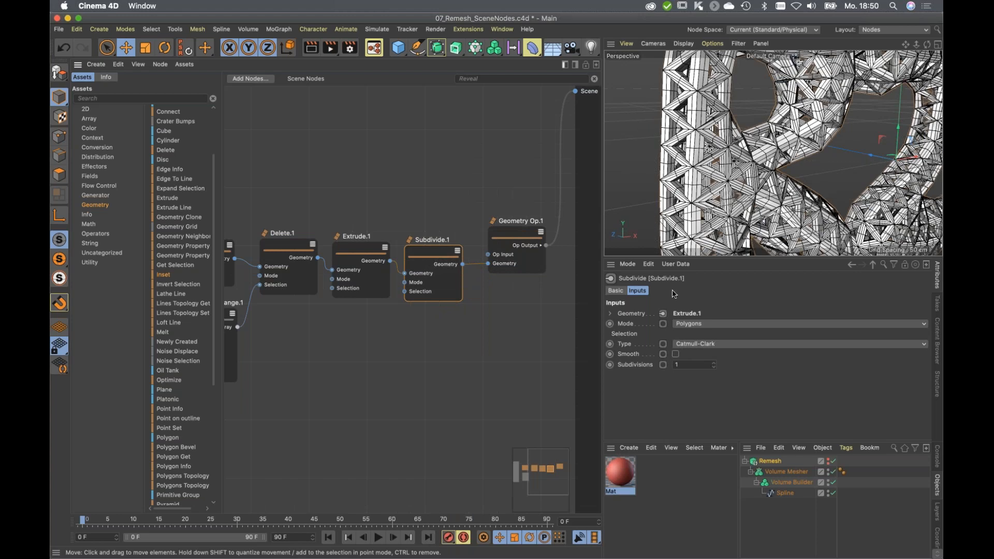
# Enable Smooth on the Subdivide node and switch the viewport to Gouraud shading without lines.
pyautogui.click(675, 354)
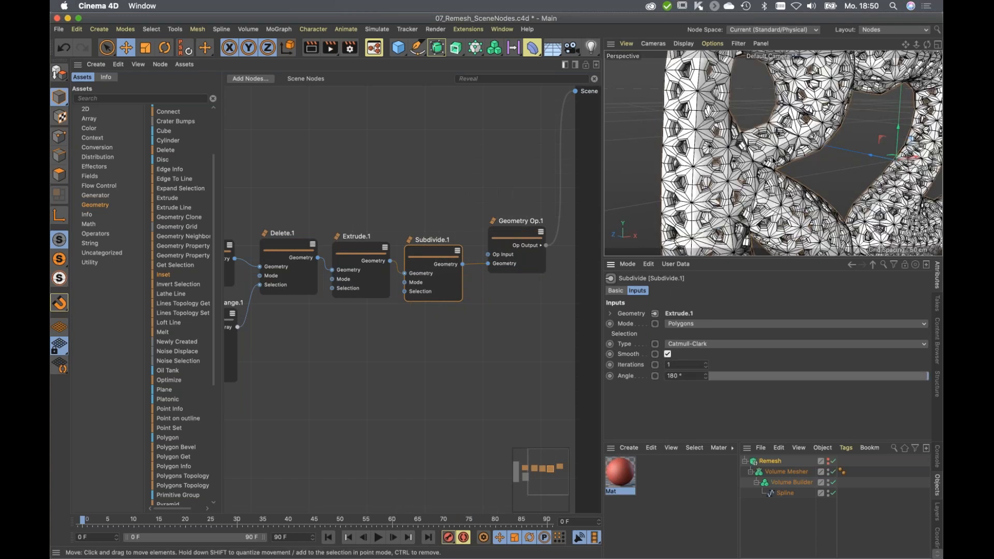
pyautogui.press('n')
pyautogui.press('a')
pyautogui.keyDown('alt'); pyautogui.moveTo(690, 167); pyautogui.dragTo(653, 151); pyautogui.keyUp('alt')
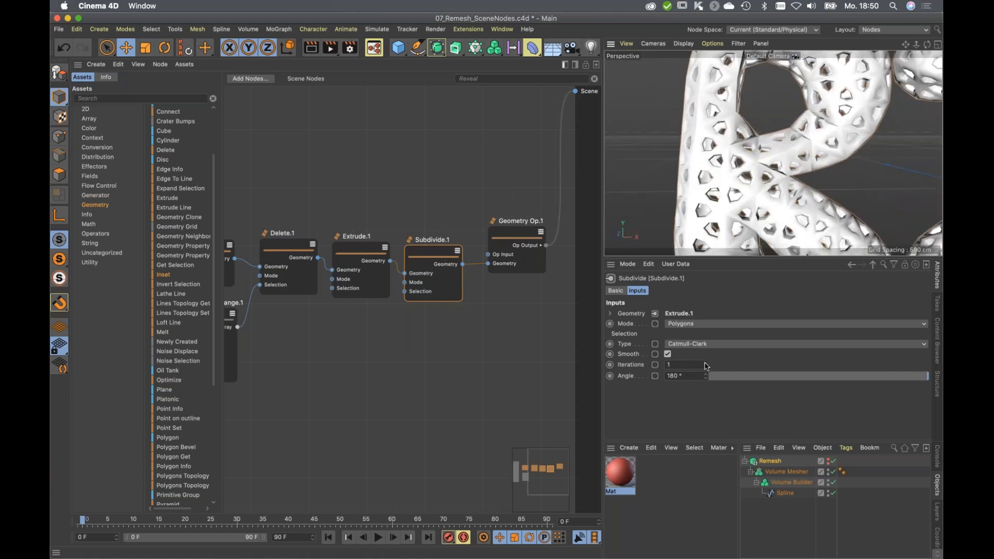
# Set the Subdivide node's iterations to 3.
pyautogui.click(705, 363)
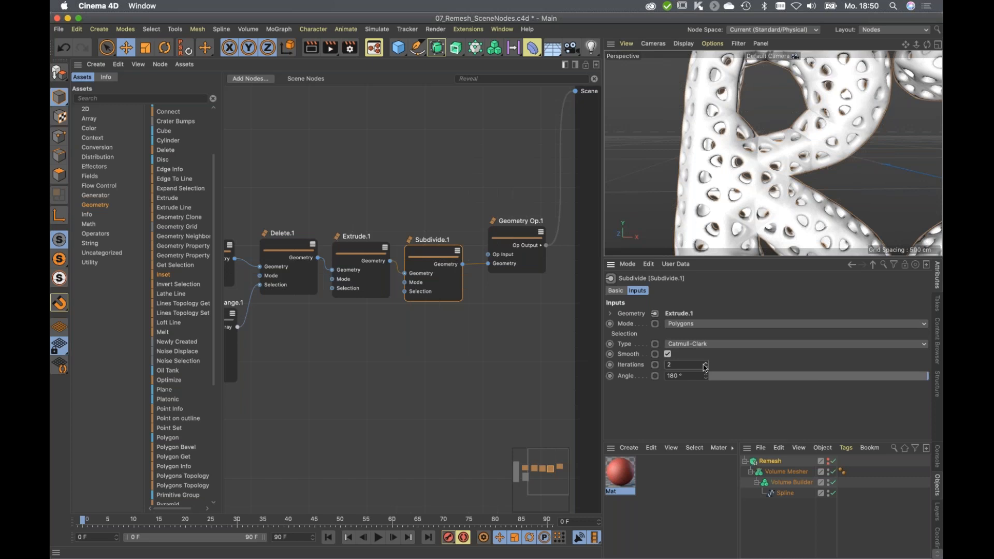
pyautogui.click(705, 364)
# Set the Inset node's inset to 56% and its inset variation to 92%.
pyautogui.keyDown('alt'); pyautogui.moveTo(332, 288); pyautogui.dragTo(426, 282, button='middle'); pyautogui.keyUp('alt')
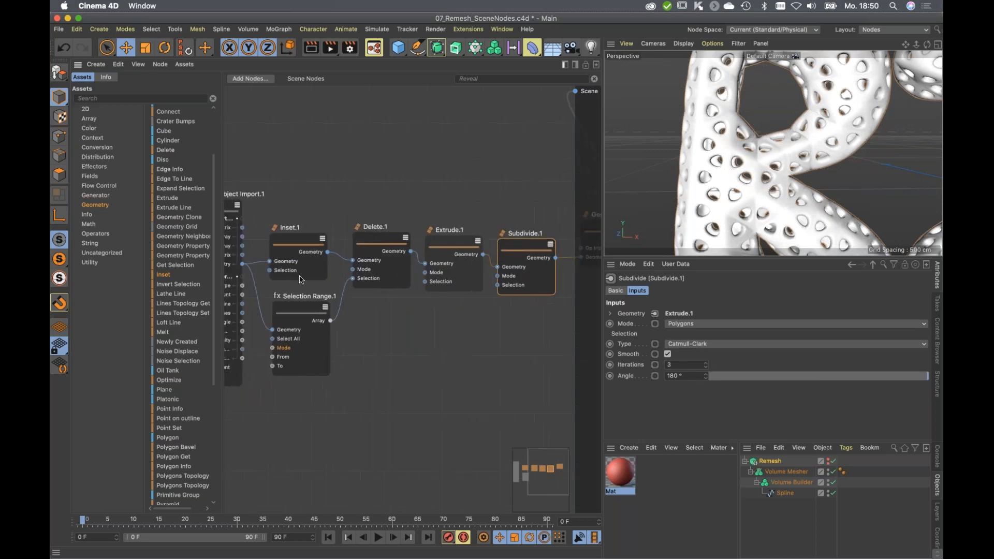
pyautogui.click(298, 245)
pyautogui.moveTo(303, 244); pyautogui.dragTo(302, 229)
pyautogui.moveTo(835, 345); pyautogui.dragTo(838, 346)
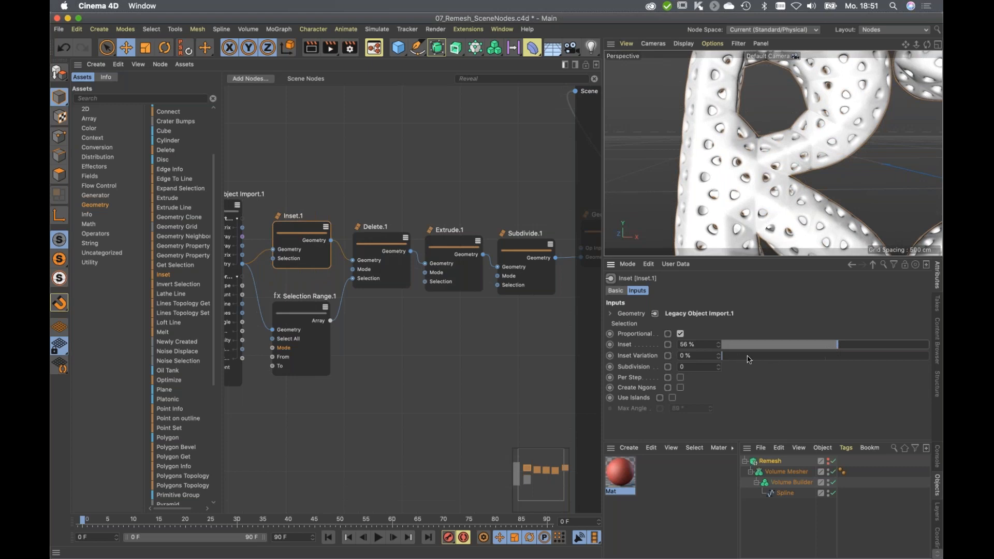
pyautogui.click(860, 360)
pyautogui.click(911, 357)
pyautogui.keyDown('alt'); pyautogui.moveTo(755, 185); pyautogui.dragTo(720, 220); pyautogui.keyUp('alt')
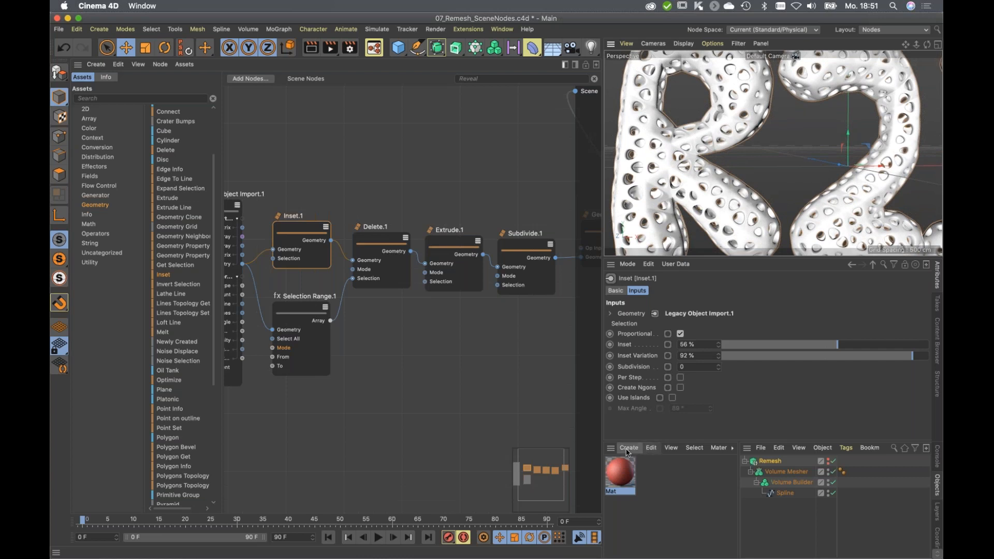
# Create a material from the Gold node material preset and return to the Scene Nodes graph.
pyautogui.click(628, 448)
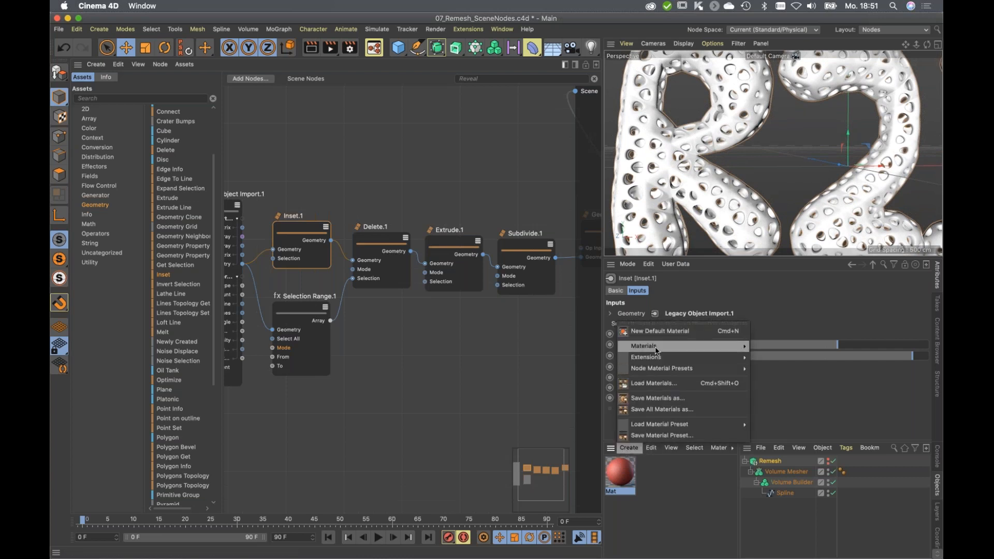
pyautogui.moveTo(655, 369)
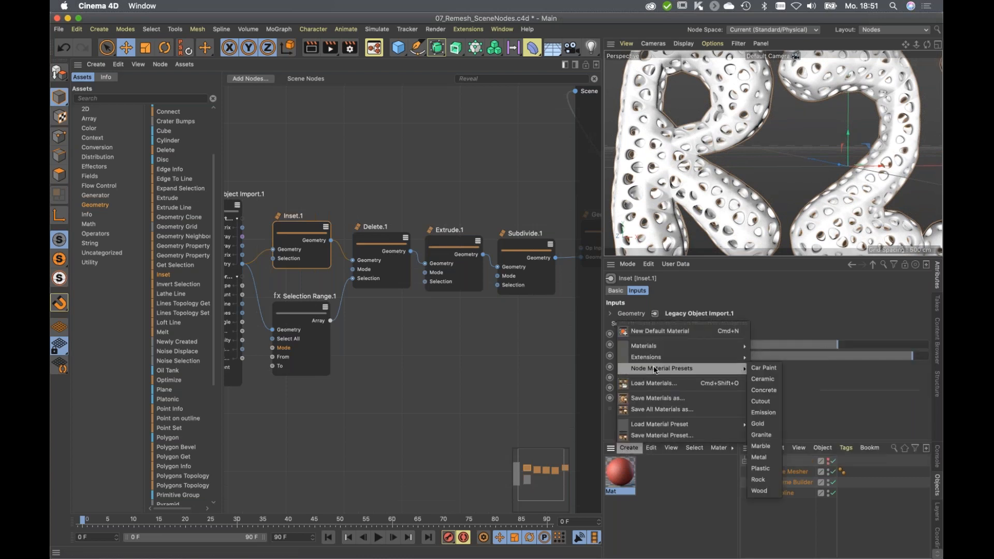
pyautogui.click(769, 427)
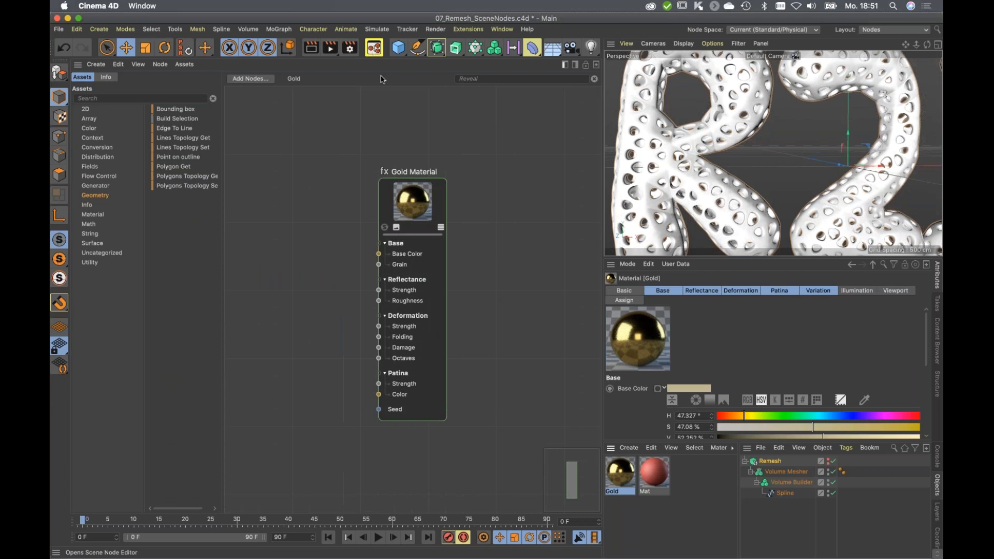
pyautogui.click(374, 48)
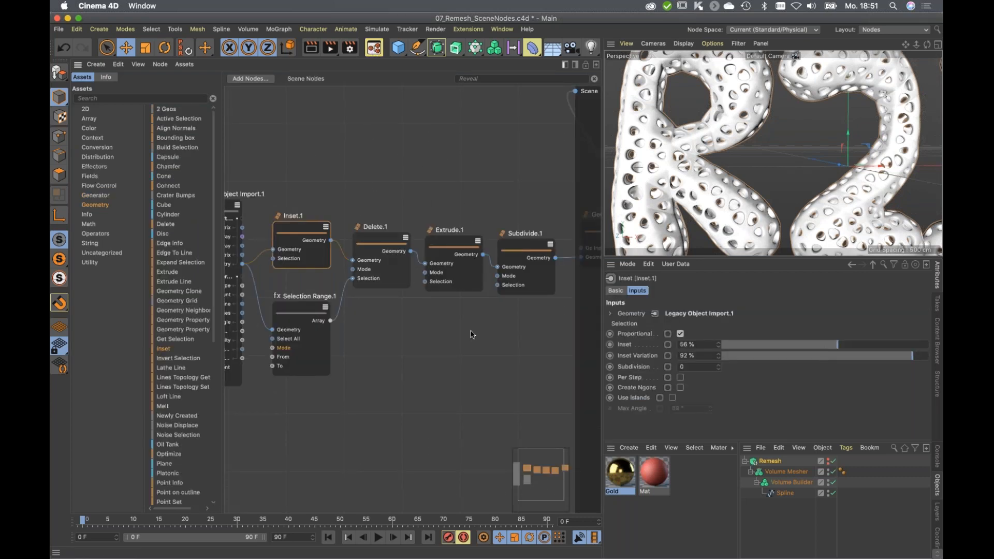
# Insert a Material Op node between the Geometry Op node and the Scene output and assign the Gold material to it.
pyautogui.hscroll(5, 470, 333)
pyautogui.hscroll(3, 475, 335)
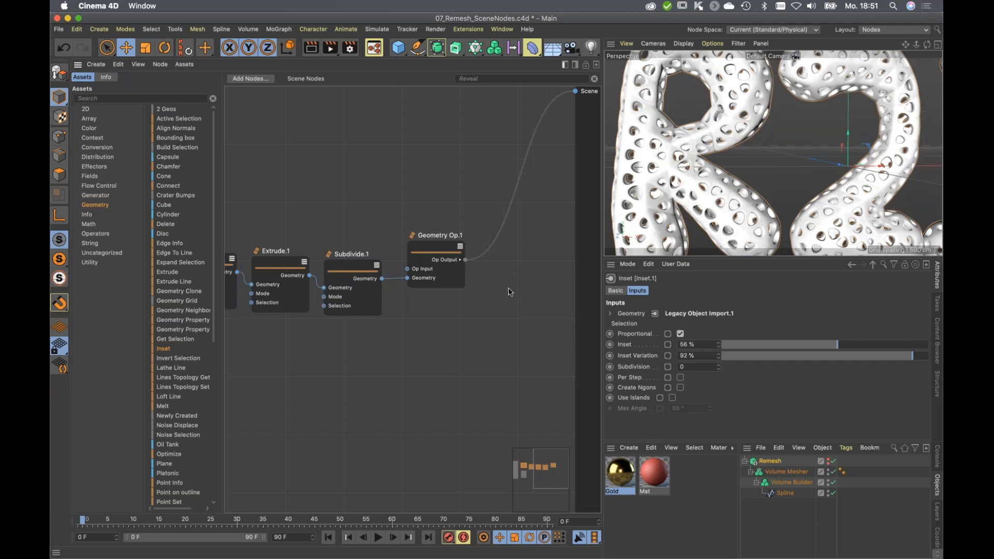
pyautogui.click(94, 234)
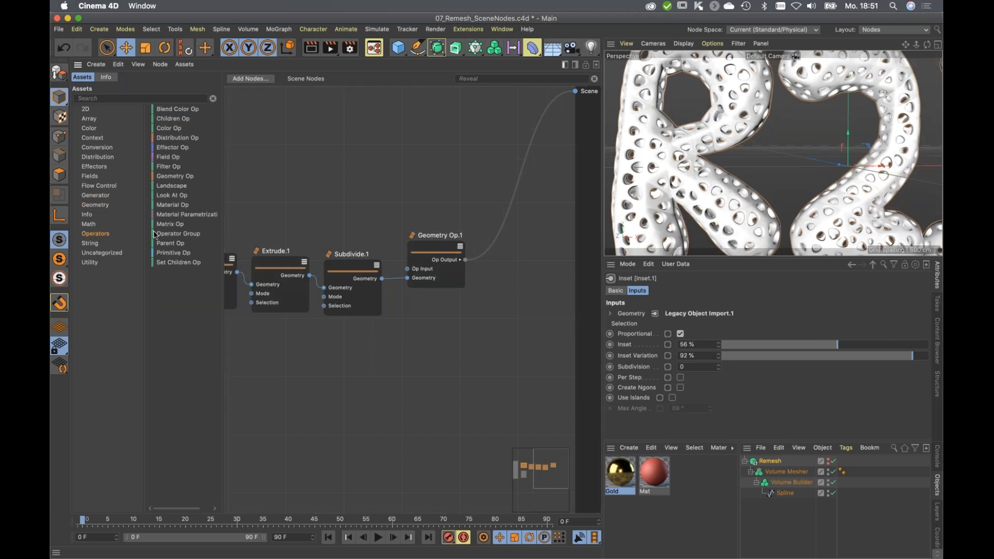
pyautogui.moveTo(169, 207); pyautogui.dragTo(533, 199)
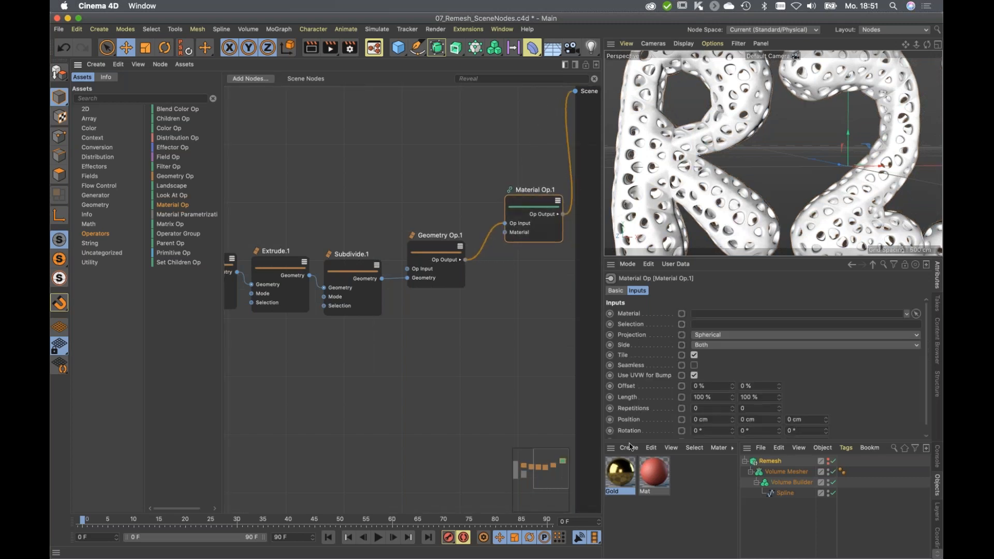
pyautogui.moveTo(623, 485); pyautogui.dragTo(713, 315)
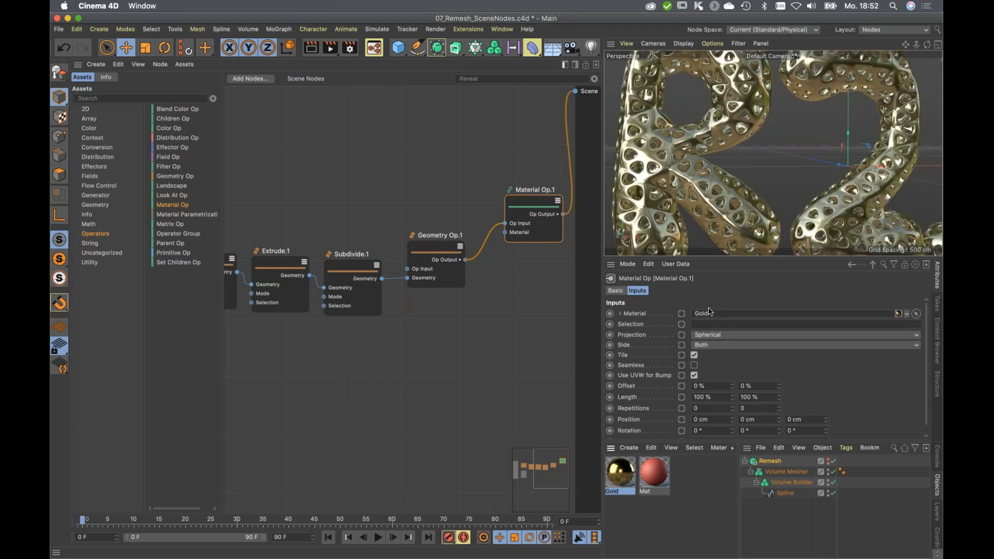
# Examine the gold lattice lettering in the viewport from different distances and angles.
pyautogui.moveTo(841, 198)
pyautogui.keyDown('alt'); pyautogui.mouseDown()
pyautogui.moveTo(771, 205)
pyautogui.moveTo(842, 207)
pyautogui.mouseUp(); pyautogui.keyUp('alt')
pyautogui.moveTo(854, 202)
pyautogui.keyDown('alt'); pyautogui.mouseDown(button='right')
pyautogui.moveTo(814, 208)
pyautogui.moveTo(851, 221)
pyautogui.mouseUp(button='right'); pyautogui.keyUp('alt')
pyautogui.keyDown('alt'); pyautogui.moveTo(852, 224); pyautogui.dragTo(850, 236, button='middle'); pyautogui.keyUp('alt')
pyautogui.keyDown('alt'); pyautogui.moveTo(850, 236); pyautogui.dragTo(854, 214, button='right'); pyautogui.keyUp('alt')
pyautogui.keyDown('alt'); pyautogui.moveTo(854, 215); pyautogui.dragTo(829, 214, button='middle'); pyautogui.keyUp('alt')
pyautogui.keyDown('alt'); pyautogui.moveTo(829, 214); pyautogui.dragTo(854, 212, button='right'); pyautogui.keyUp('alt')
pyautogui.keyDown('alt'); pyautogui.moveTo(854, 211); pyautogui.dragTo(860, 210, button='middle'); pyautogui.keyUp('alt')
# Move the Material Op node roughly level with the Geometry Op node and clear its assigned material.
pyautogui.moveTo(538, 208); pyautogui.dragTo(534, 248)
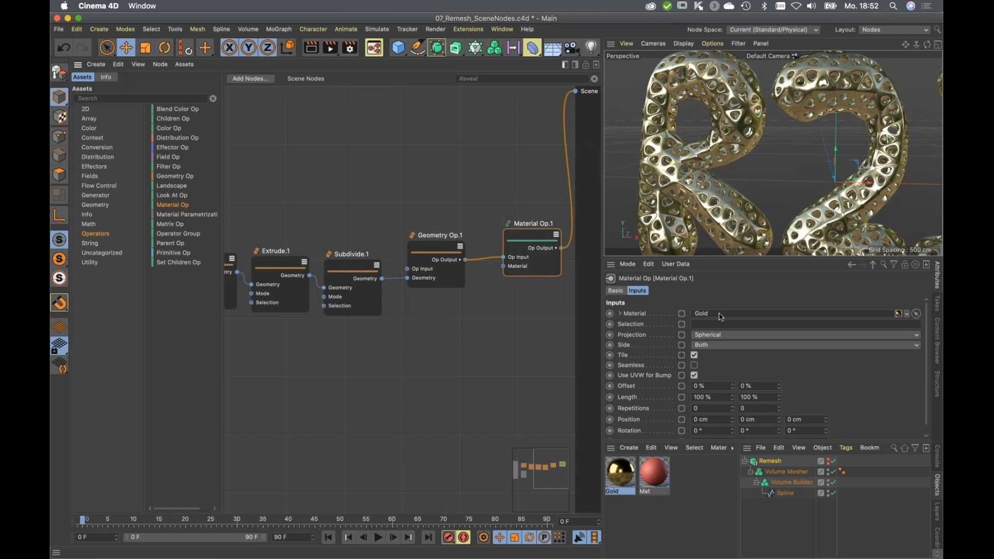
pyautogui.click(906, 314)
pyautogui.click(897, 328)
# Feed the Material Op node's Material input from a new Material Parametrization node that uses the Gold material.
pyautogui.doubleClick(444, 364)
pyautogui.write('subd')
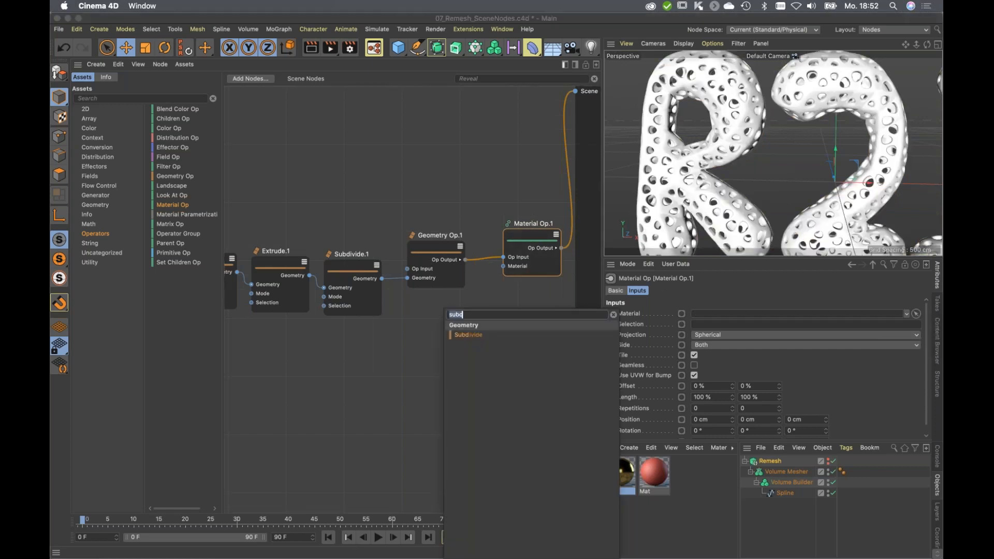
pyautogui.press('BackSpace')
pyautogui.write('mate')
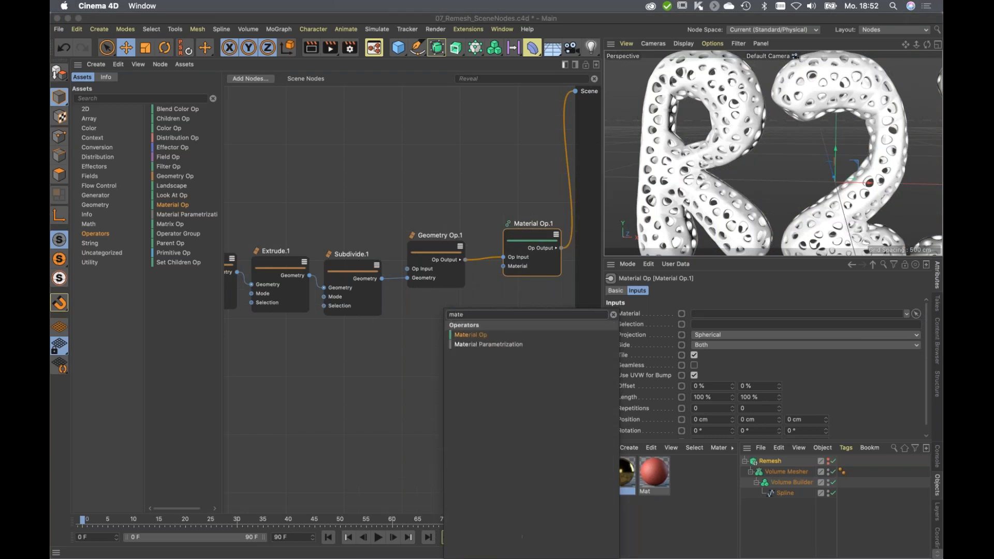
pyautogui.click(474, 345)
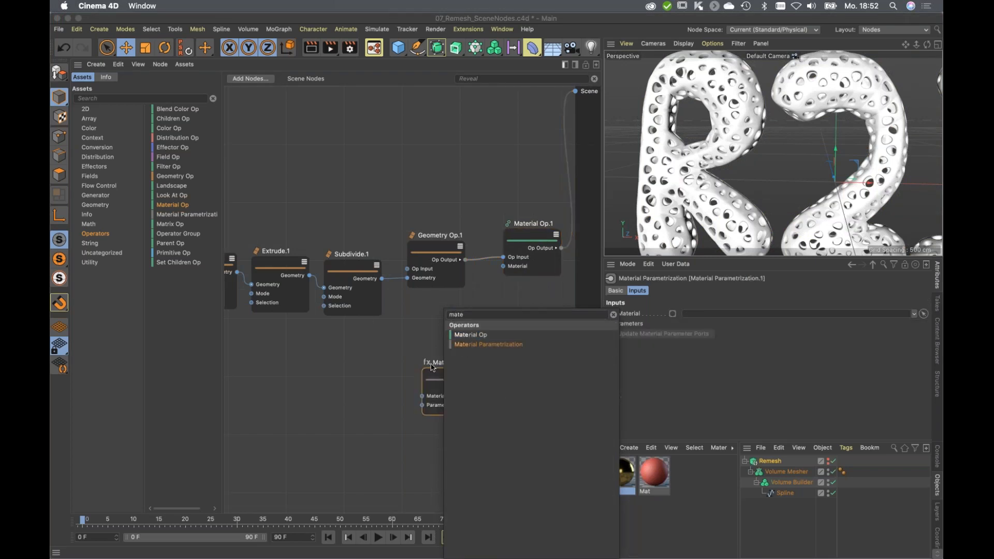
pyautogui.moveTo(448, 375); pyautogui.dragTo(503, 266)
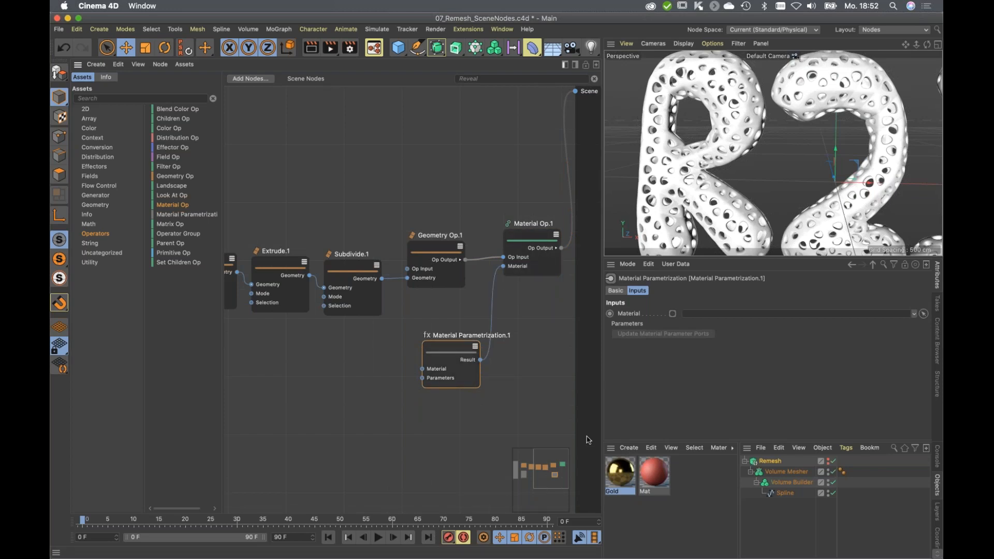
pyautogui.moveTo(623, 477); pyautogui.dragTo(698, 316)
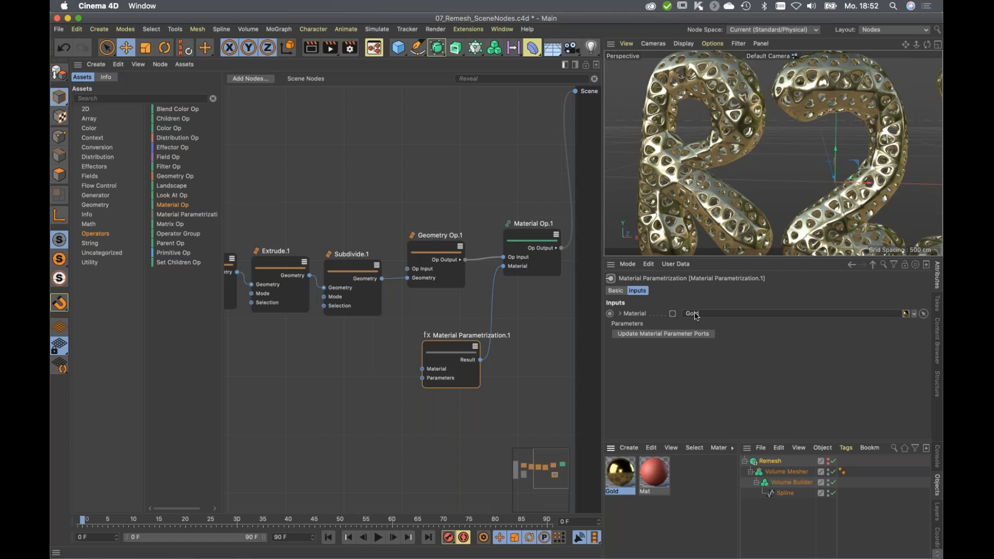
# Open the Gold material's node graph and propagate its Base Color port as a graph input.
pyautogui.doubleClick(621, 473)
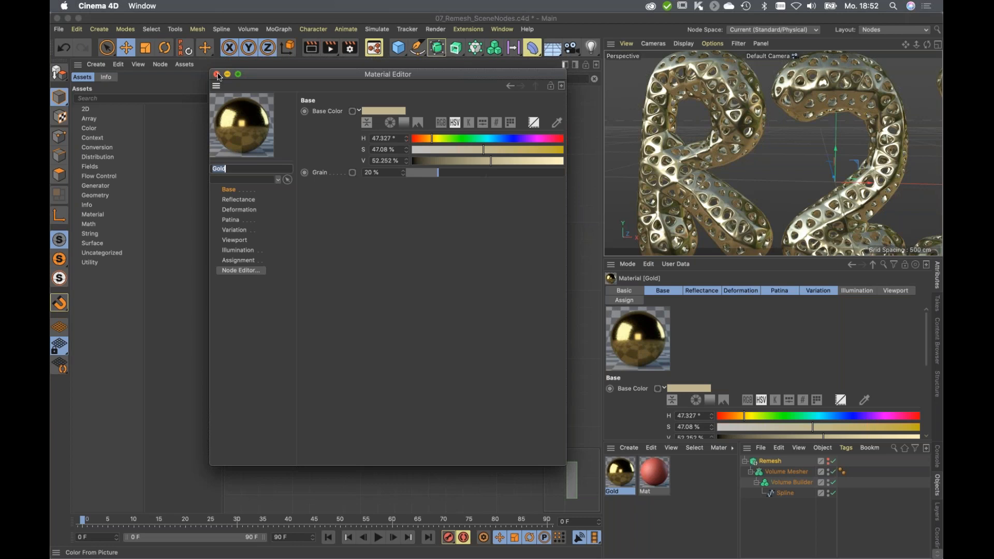
pyautogui.click(239, 272)
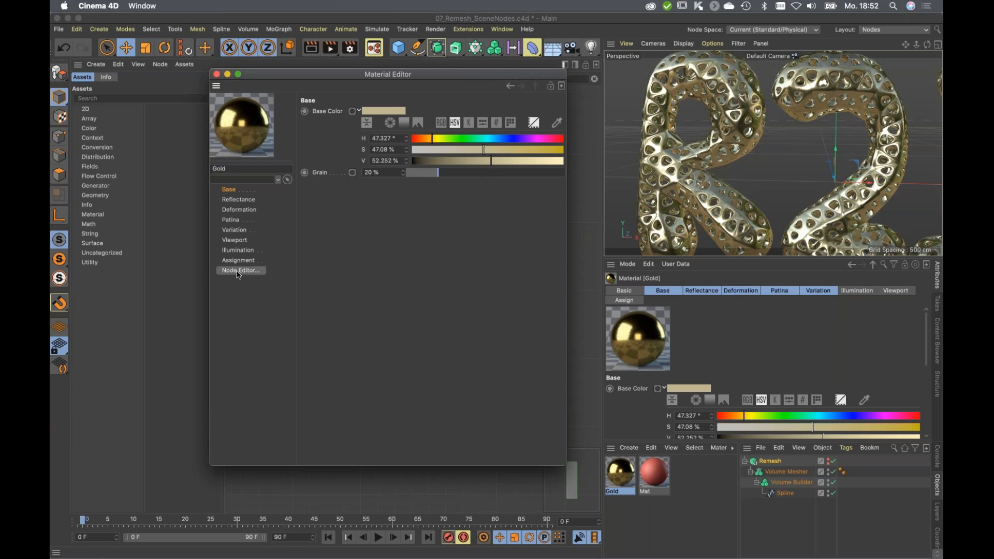
pyautogui.moveTo(258, 75); pyautogui.dragTo(511, 236)
pyautogui.click(470, 236)
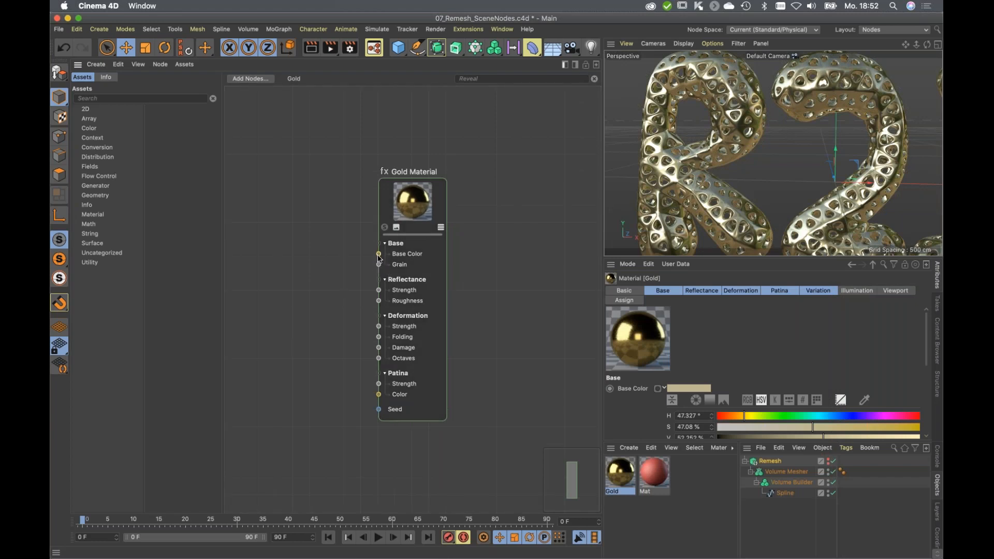
pyautogui.moveTo(379, 254); pyautogui.dragTo(299, 223)
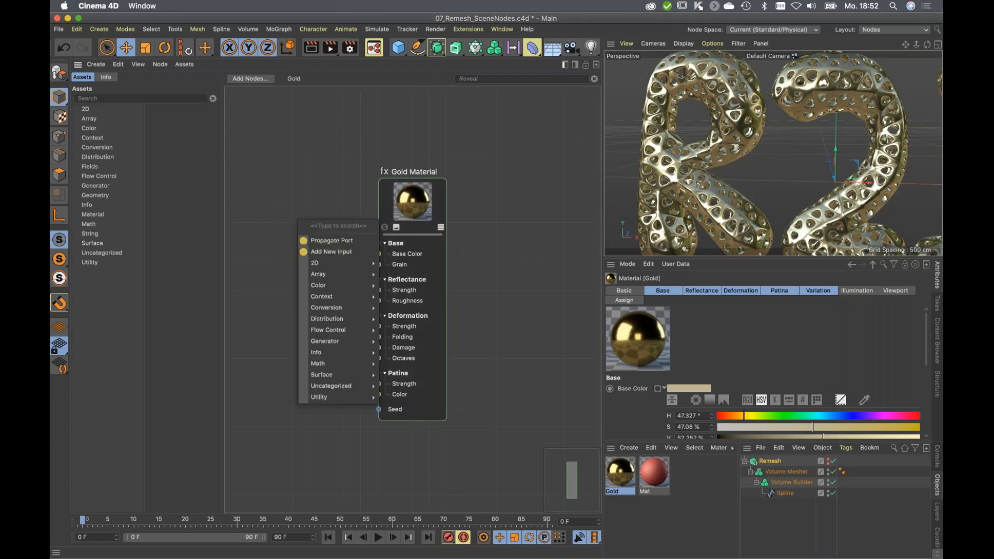
pyautogui.click(339, 241)
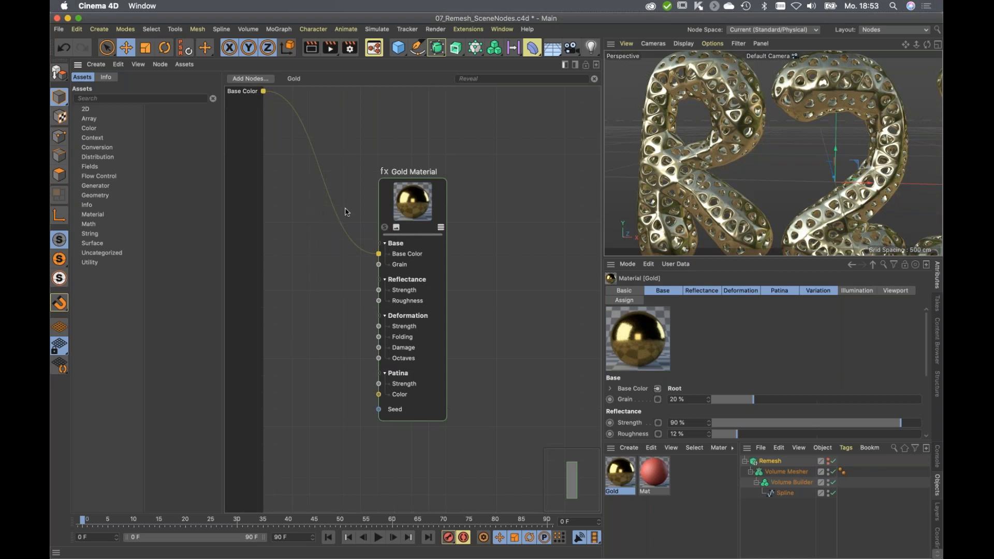
# Delete the Base Color connection in the Gold material's graph and return to the Scene Nodes graph.
pyautogui.click(339, 223)
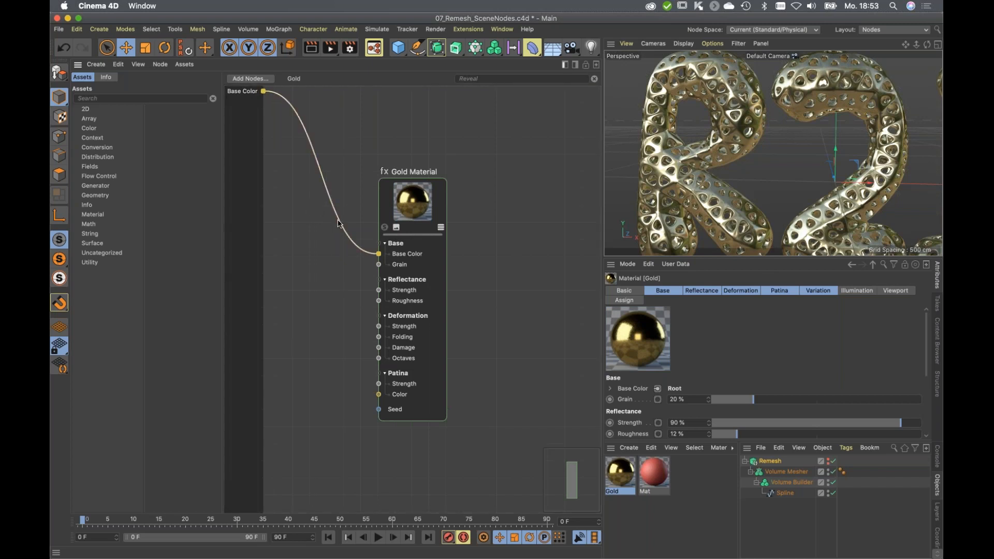
pyautogui.press('Delete')
pyautogui.moveTo(432, 241); pyautogui.dragTo(428, 238)
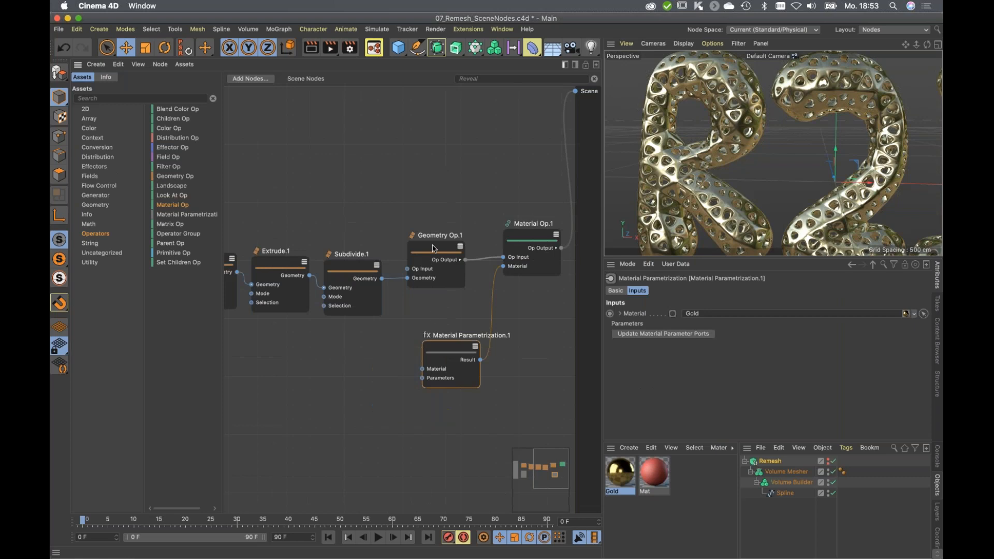
# Update the material parameter ports of the Material Parametrization node and reposition the expanded node below Geometry Op.
pyautogui.moveTo(448, 345); pyautogui.dragTo(445, 343)
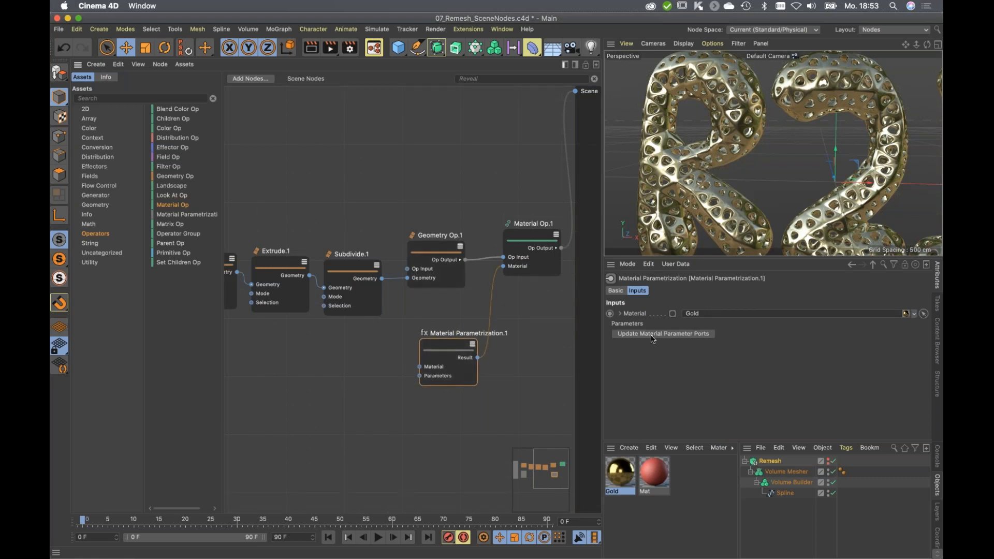
pyautogui.click(666, 334)
pyautogui.moveTo(450, 365); pyautogui.dragTo(438, 345)
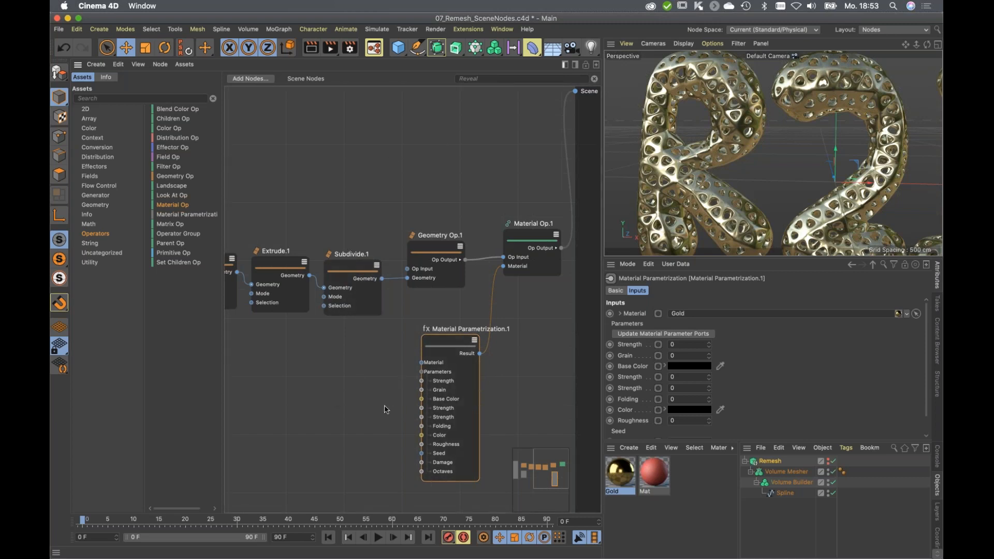
pyautogui.moveTo(443, 344); pyautogui.dragTo(443, 351)
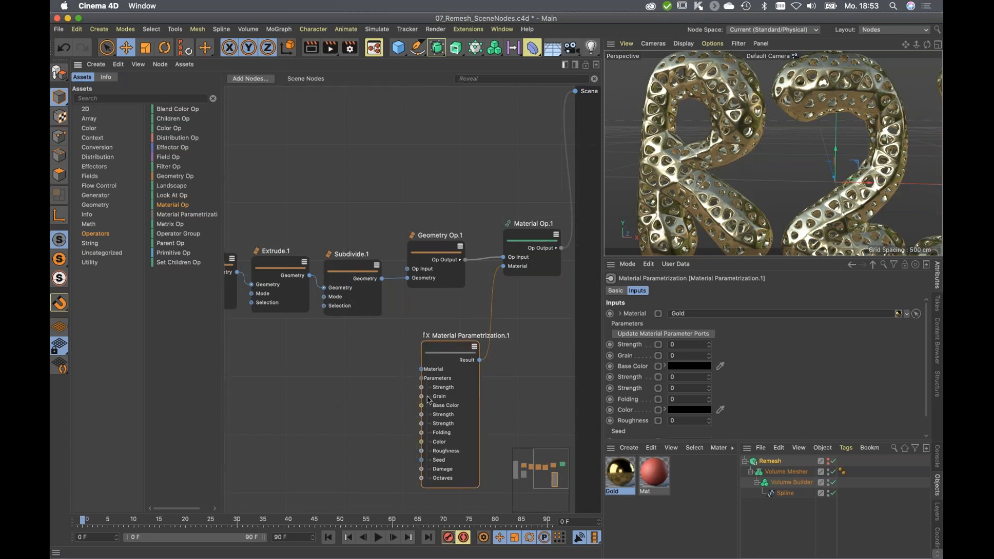
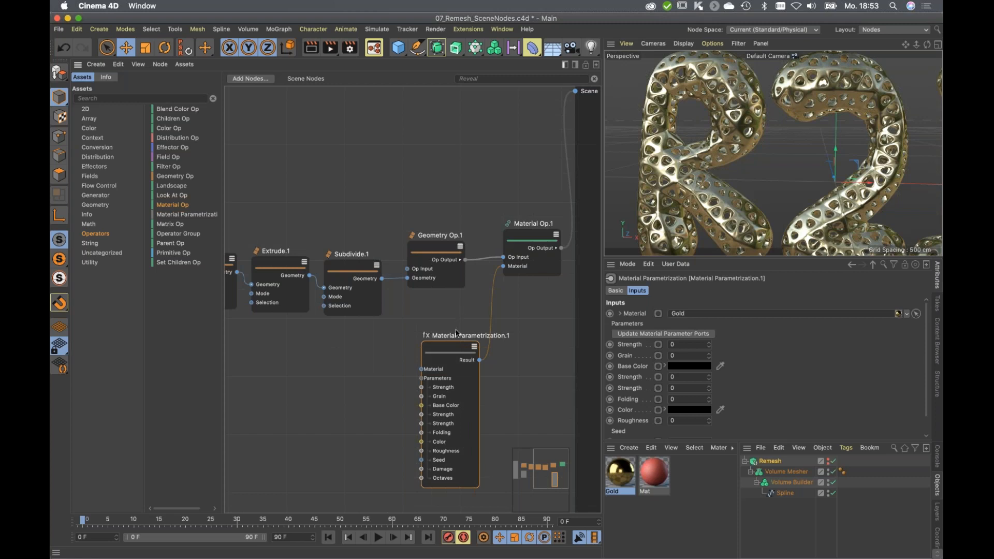
# Delete the Material Parametrization node and assign the Gold material directly to the Material Op node.
pyautogui.moveTo(449, 349); pyautogui.dragTo(441, 353)
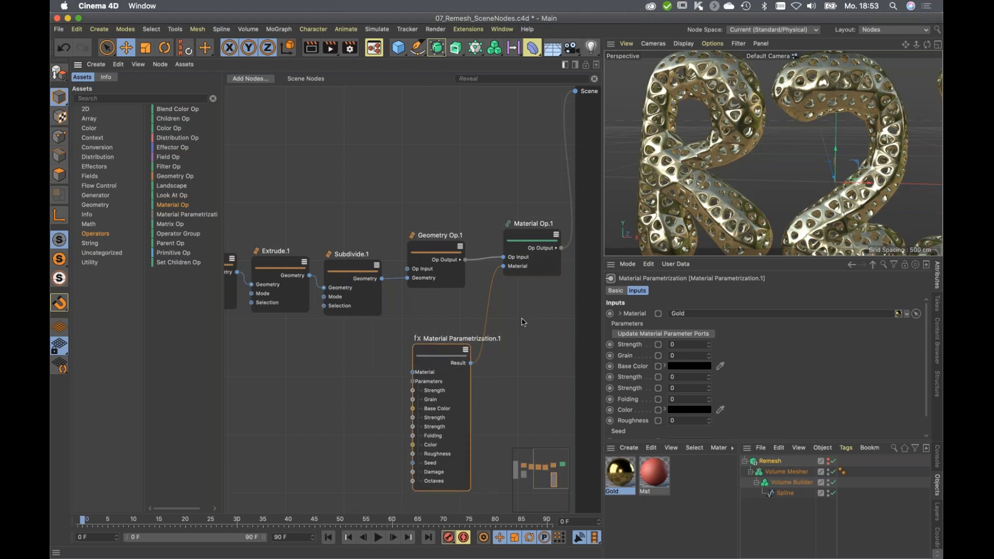
pyautogui.press('Delete')
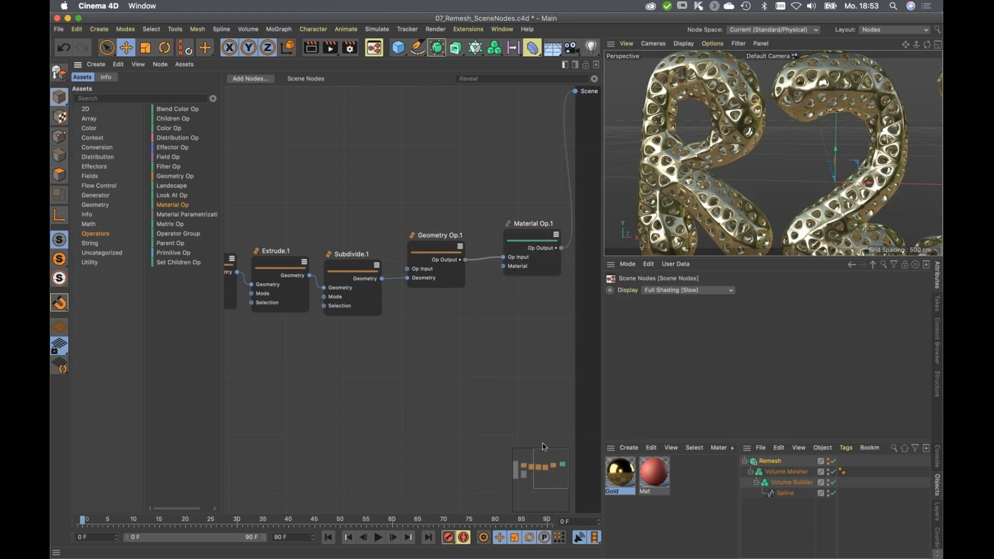
pyautogui.moveTo(620, 472); pyautogui.dragTo(701, 314)
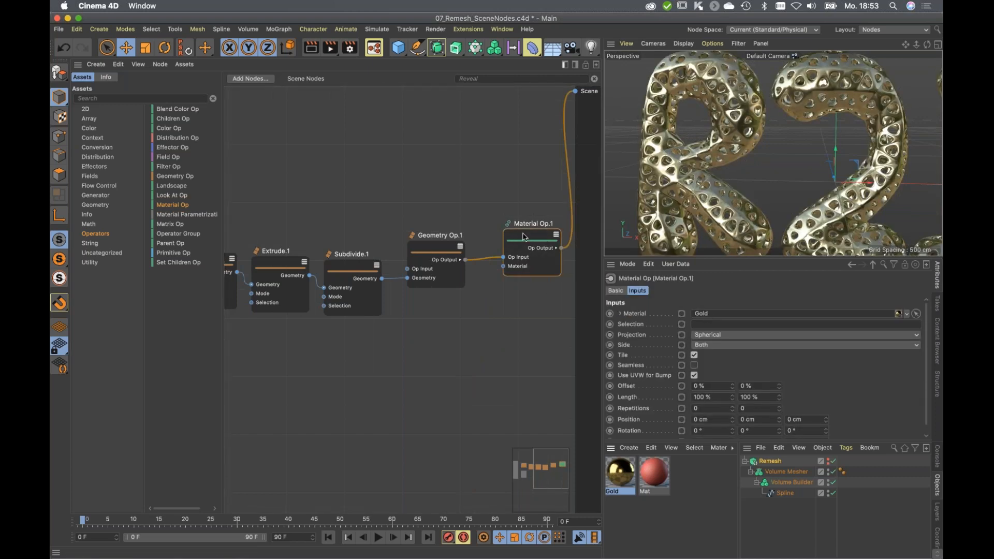
pyautogui.moveTo(524, 234); pyautogui.dragTo(515, 212)
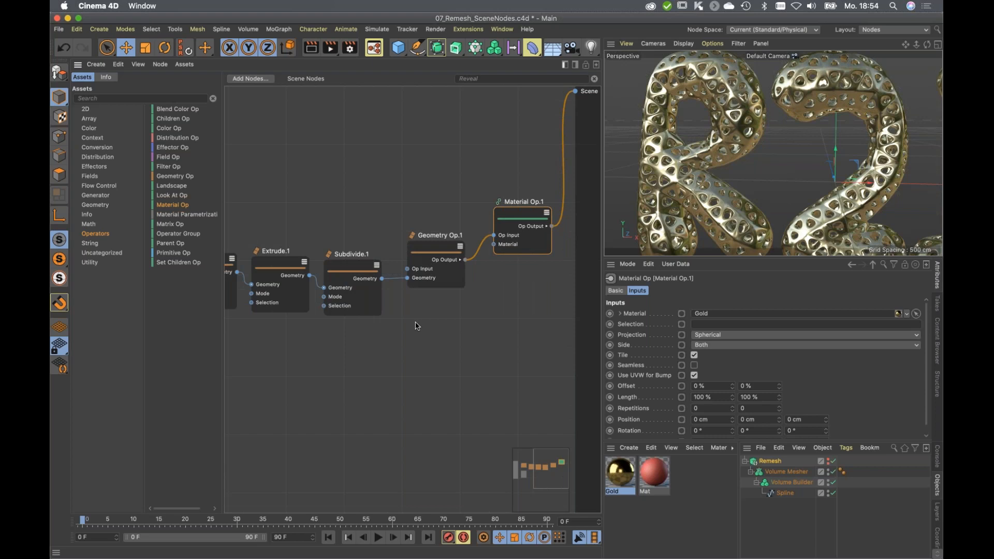
# Switch to the open project 09_MBL_Beach.c4d.
pyautogui.press('v')
pyautogui.moveTo(434, 344)
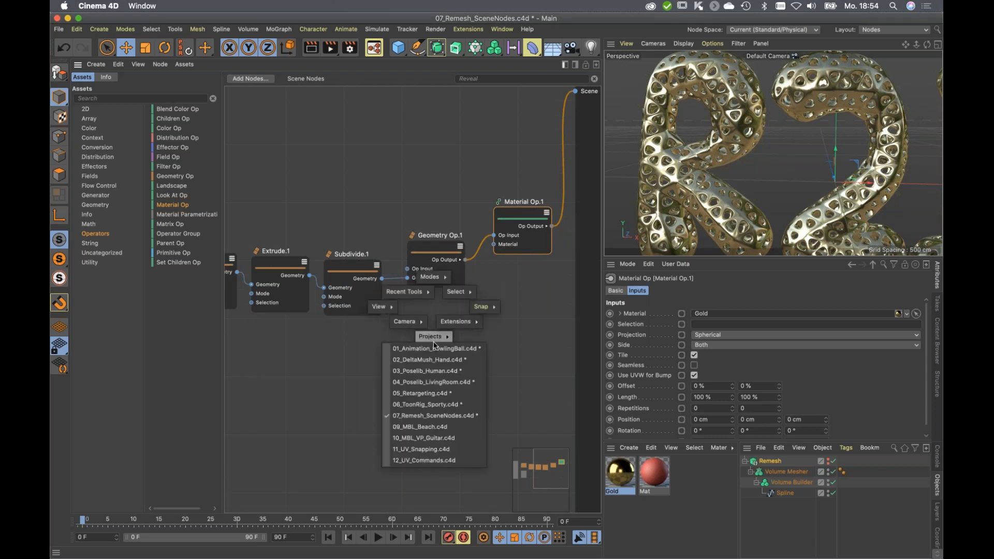
pyautogui.click(435, 427)
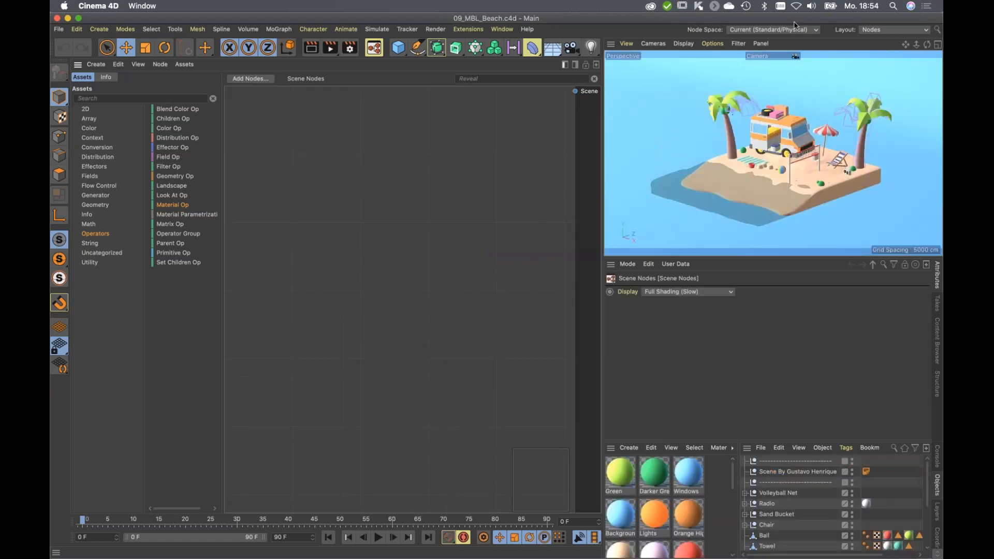
# Switch the workspace layout to Startup for the beach scene.
pyautogui.click(880, 30)
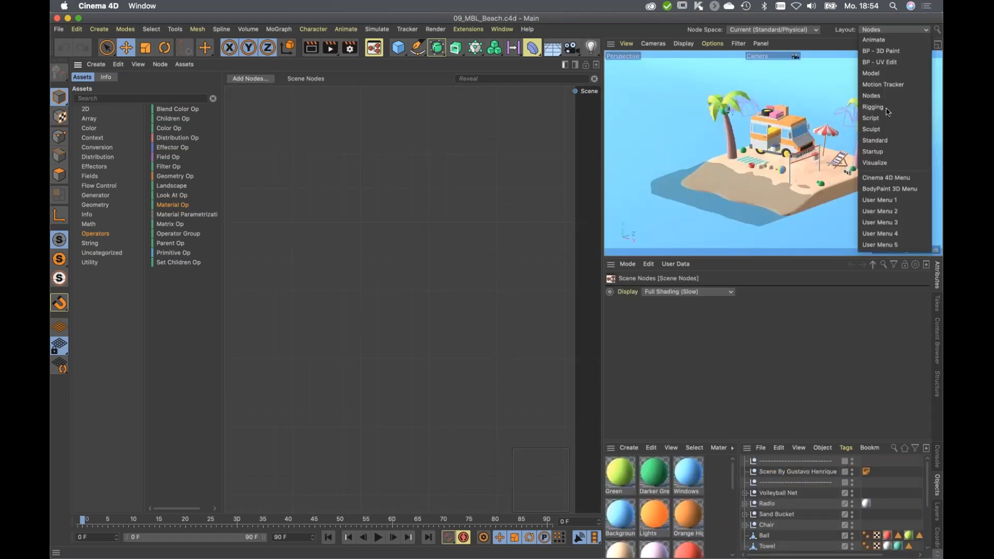
pyautogui.click(886, 150)
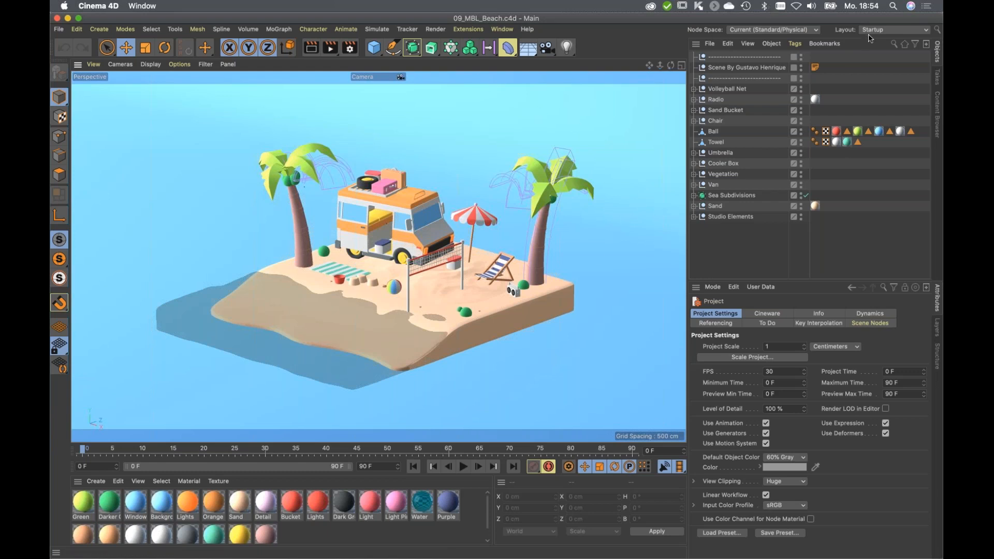
# Return to the open project 07_Remesh_SceneNodes.c4d and set the workspace layout to Nodes.
pyautogui.press('v')
pyautogui.moveTo(451, 288)
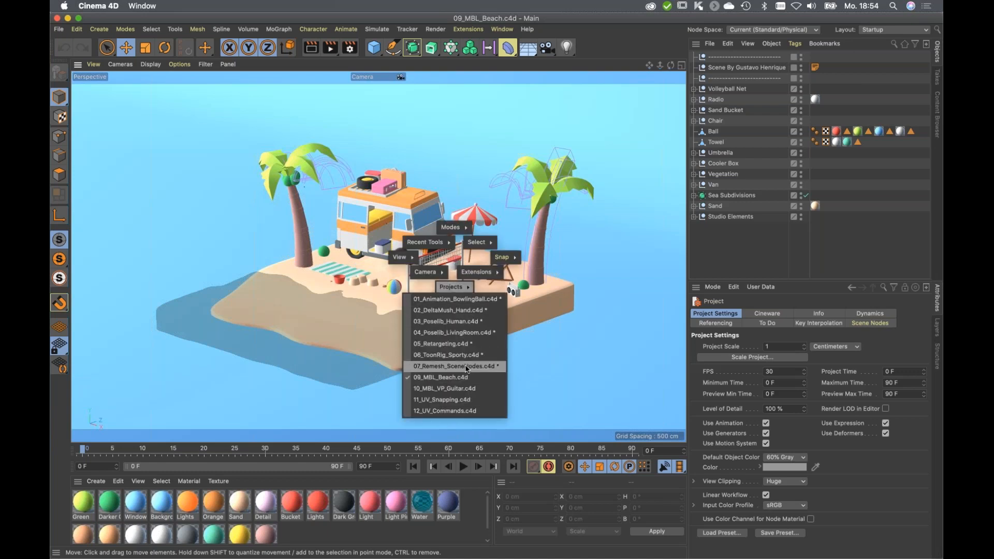
pyautogui.click(455, 365)
pyautogui.click(894, 30)
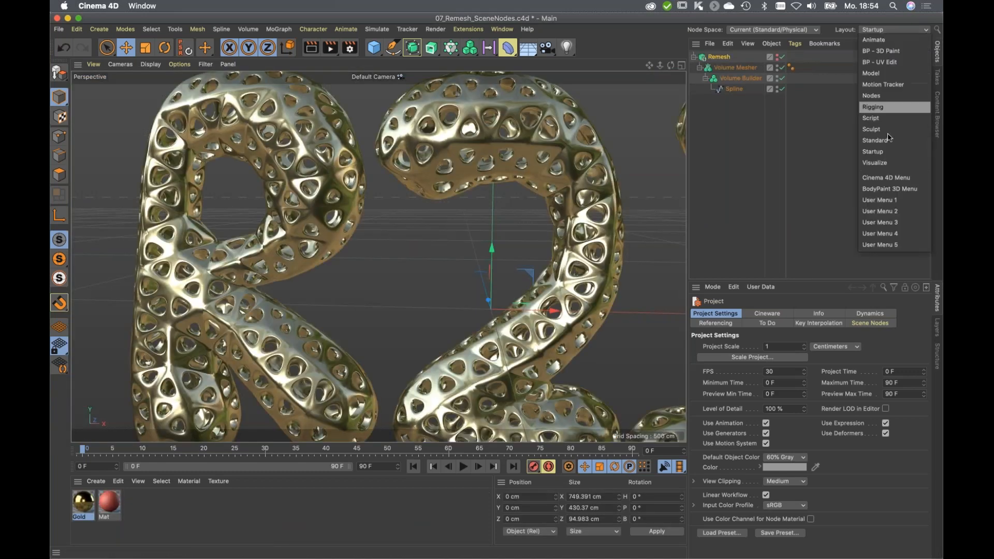
pyautogui.click(893, 97)
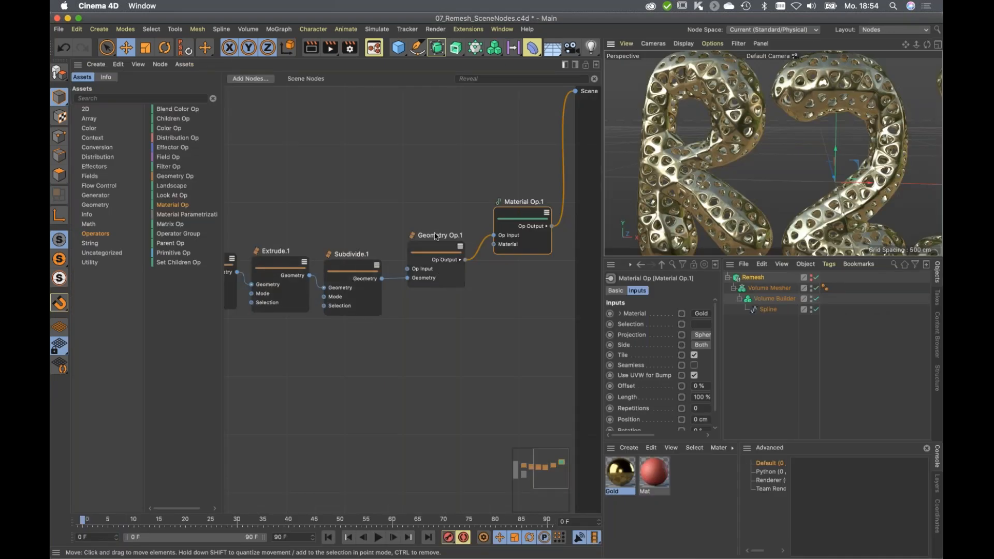
# Move the Geometry Op, Material Op and Legacy Object Import nodes higher in the Scene Nodes graph.
pyautogui.moveTo(437, 236); pyautogui.dragTo(434, 140)
pyautogui.moveTo(518, 209); pyautogui.dragTo(512, 149)
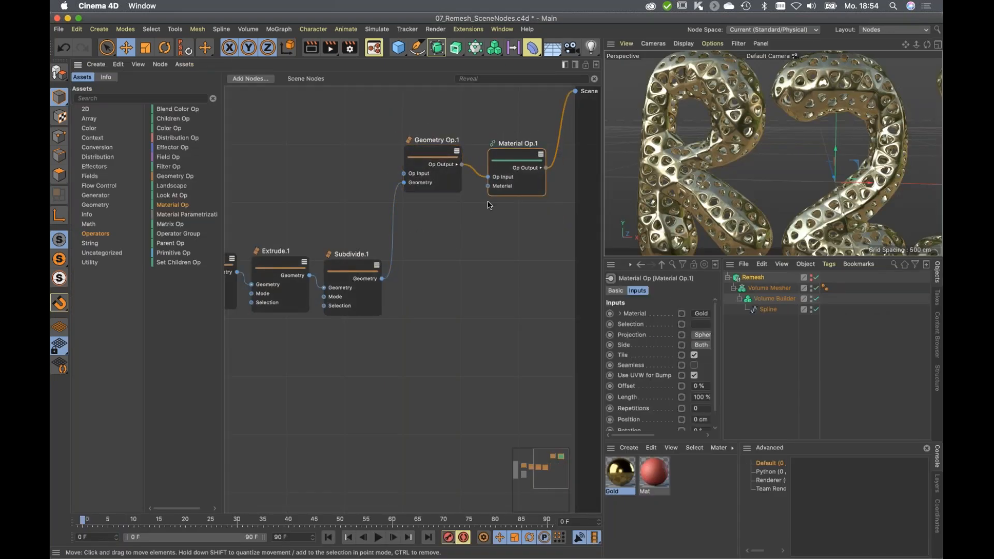
pyautogui.keyDown('alt'); pyautogui.moveTo(461, 187); pyautogui.dragTo(415, 237, button='middle'); pyautogui.keyUp('alt')
pyautogui.hscroll(-10, 398, 284)
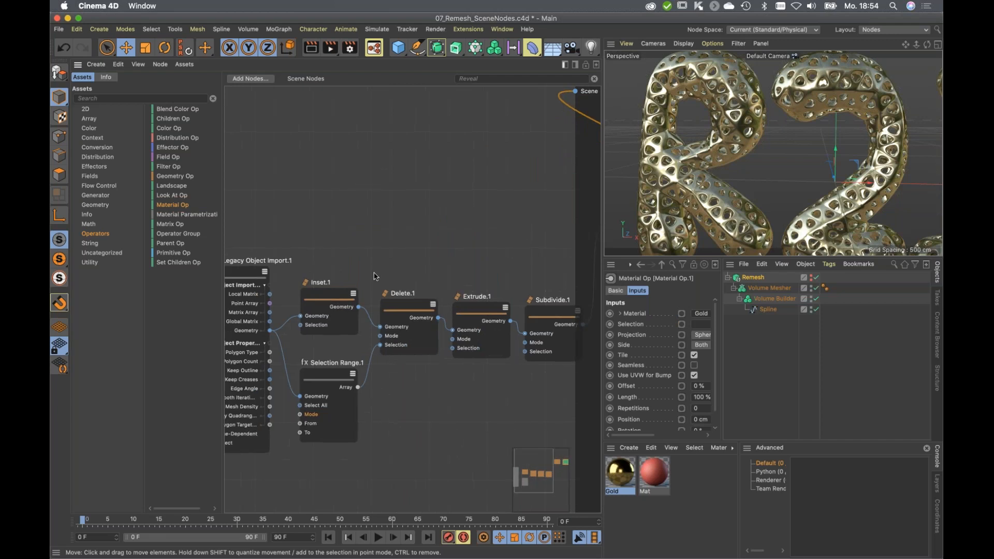
pyautogui.moveTo(245, 275); pyautogui.dragTo(247, 178)
pyautogui.scroll(-1, 350, 276)
pyautogui.hscroll(1, 350, 277)
pyautogui.hscroll(-3, 285, 220)
pyautogui.scroll(1, 284, 220)
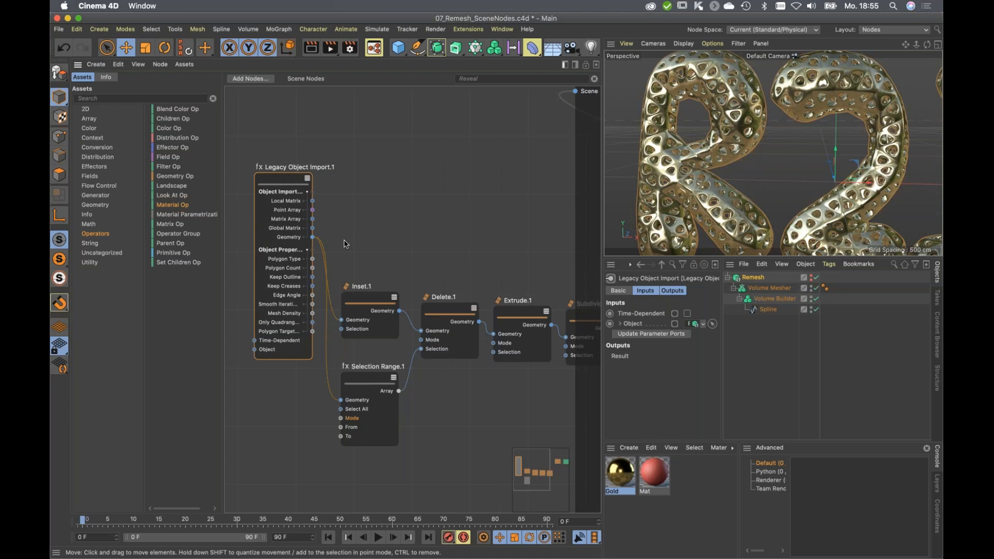
# Raise the Geometry Op and Material Op nodes slightly further above the Subdivide node.
pyautogui.keyDown('alt'); pyautogui.moveTo(428, 255); pyautogui.dragTo(335, 218, button='middle'); pyautogui.keyUp('alt')
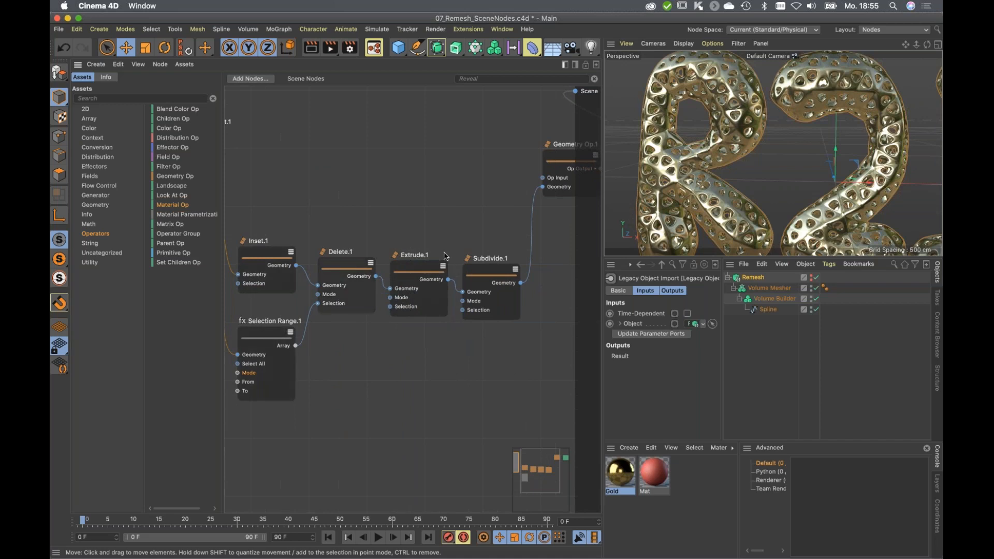
pyautogui.keyDown('alt'); pyautogui.moveTo(460, 232); pyautogui.dragTo(330, 290, button='middle'); pyautogui.keyUp('alt')
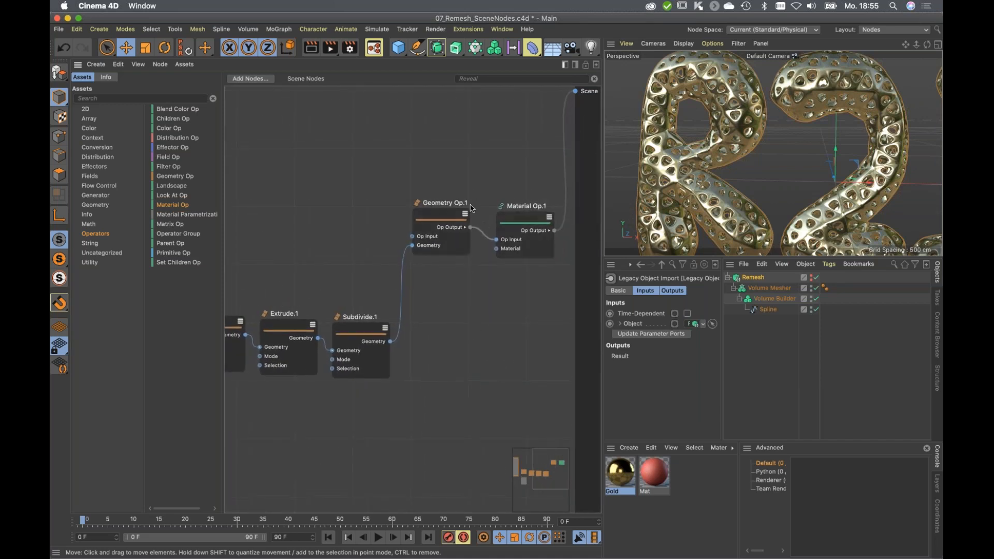
pyautogui.moveTo(450, 207); pyautogui.dragTo(450, 183)
pyautogui.moveTo(516, 208); pyautogui.dragTo(511, 180)
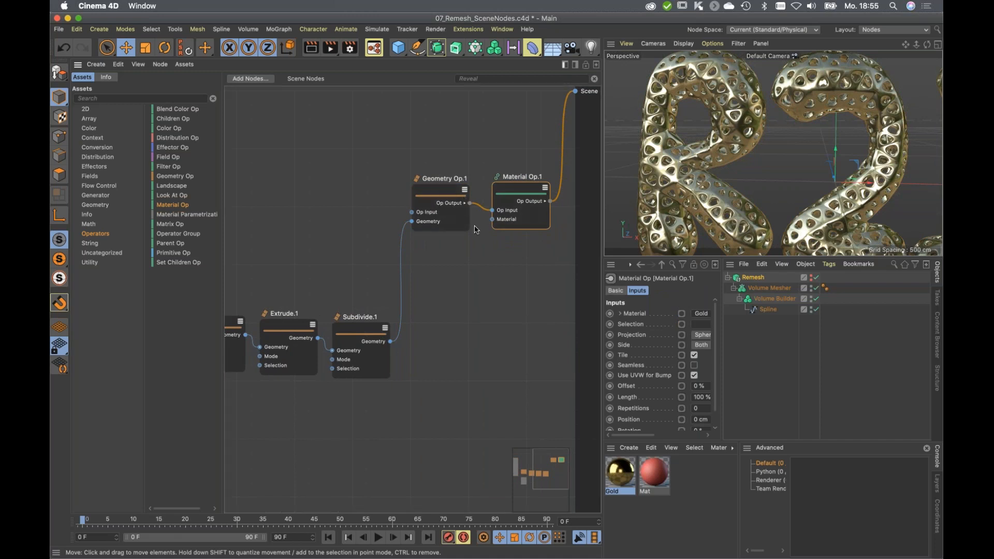
# Expand the Op Output port groups of the Geometry Op and Material Op nodes.
pyautogui.click(465, 204)
pyautogui.click(442, 192)
pyautogui.moveTo(442, 192); pyautogui.dragTo(440, 191)
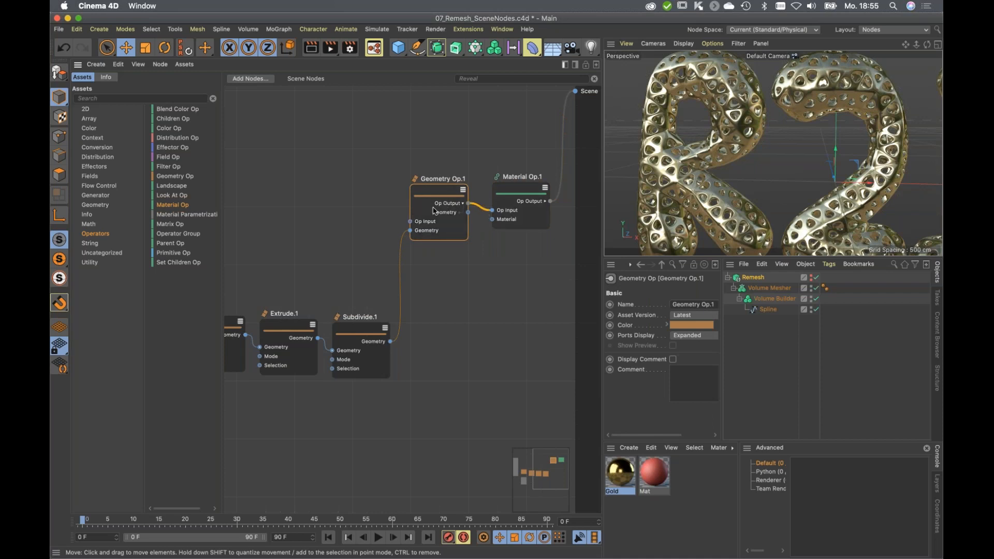
pyautogui.keyDown('alt'); pyautogui.moveTo(494, 254); pyautogui.dragTo(421, 242, button='middle'); pyautogui.keyUp('alt')
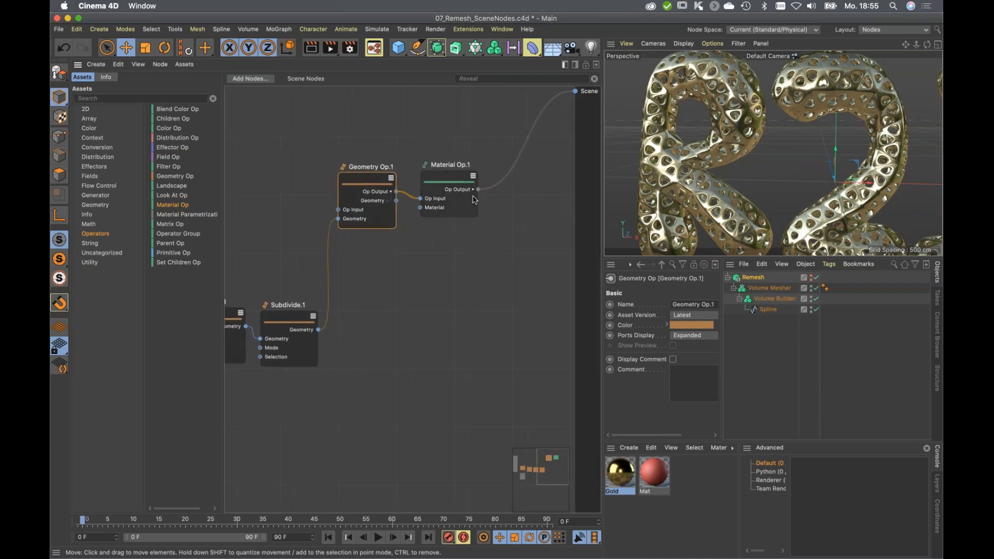
pyautogui.click(472, 189)
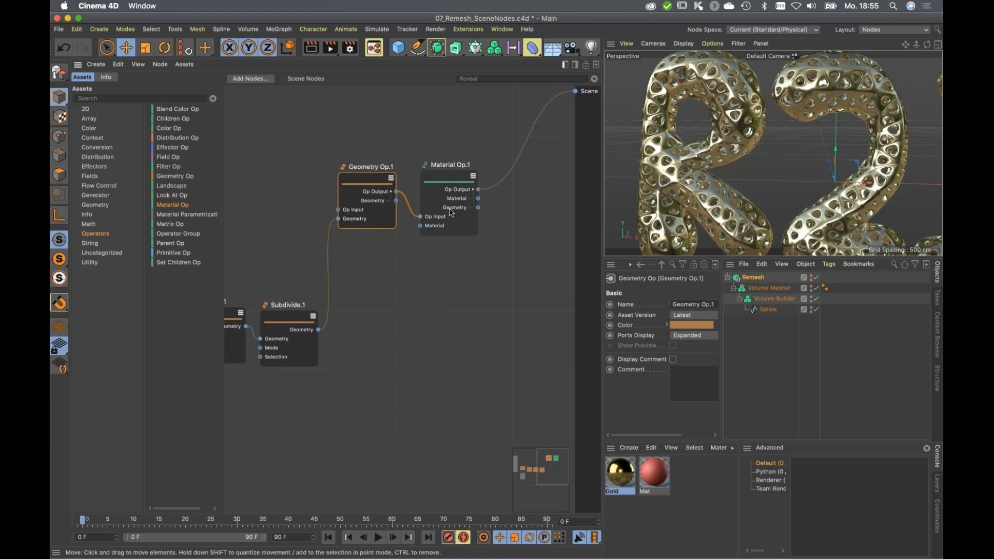
# Insert a Color Op node between Material Op and the Scene output and expand its Op Output ports.
pyautogui.doubleClick(509, 289)
pyautogui.write('colo')
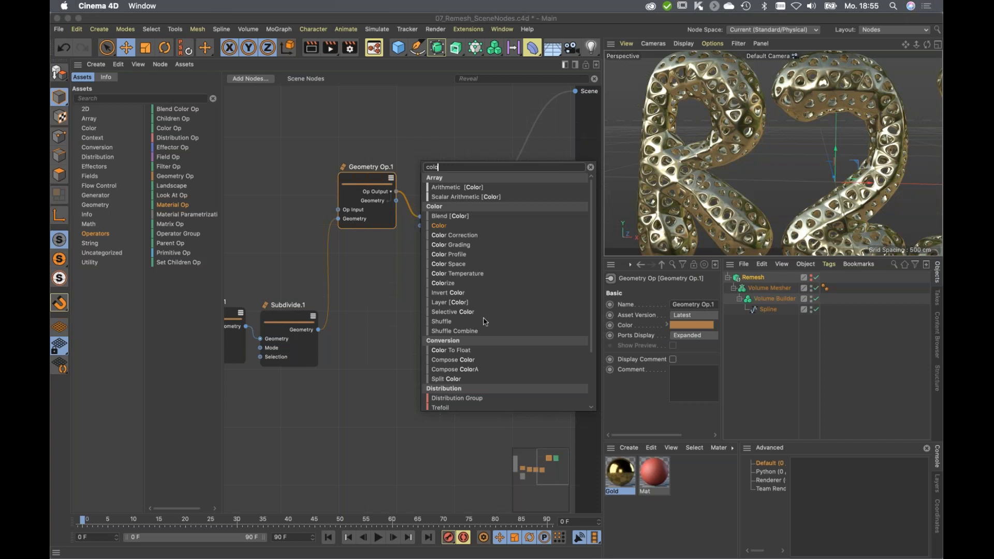
pyautogui.scroll(-3, 436, 404)
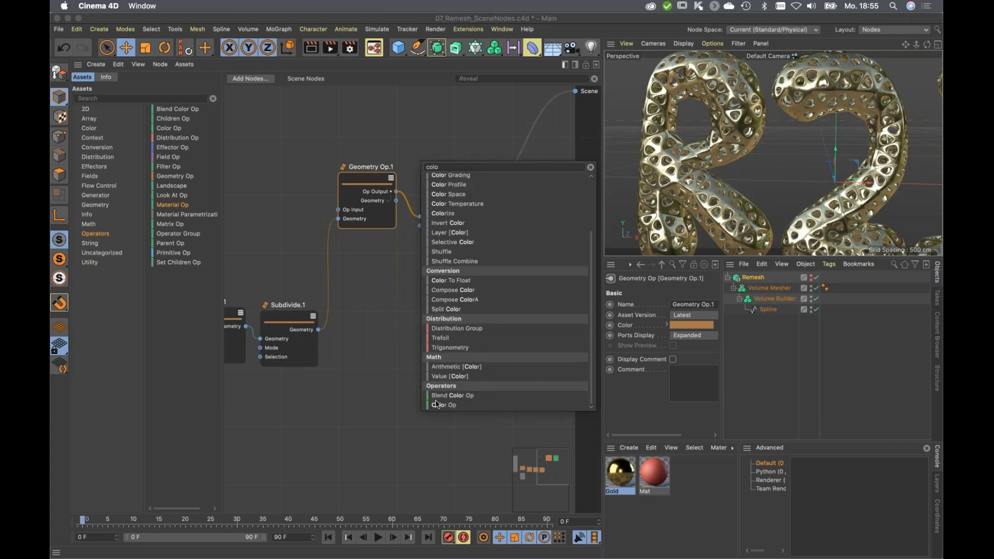
pyautogui.moveTo(441, 407); pyautogui.dragTo(527, 144)
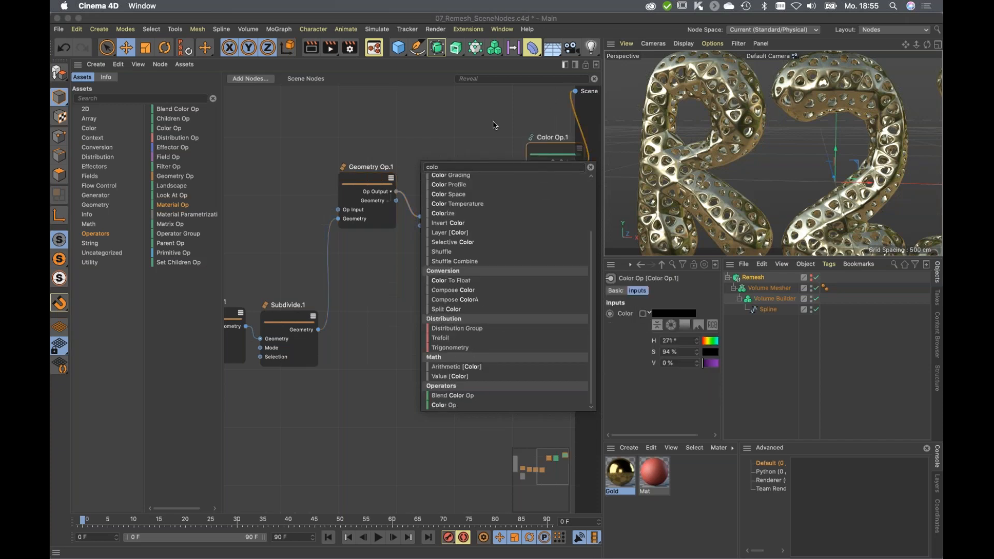
pyautogui.click(493, 122)
pyautogui.click(528, 166)
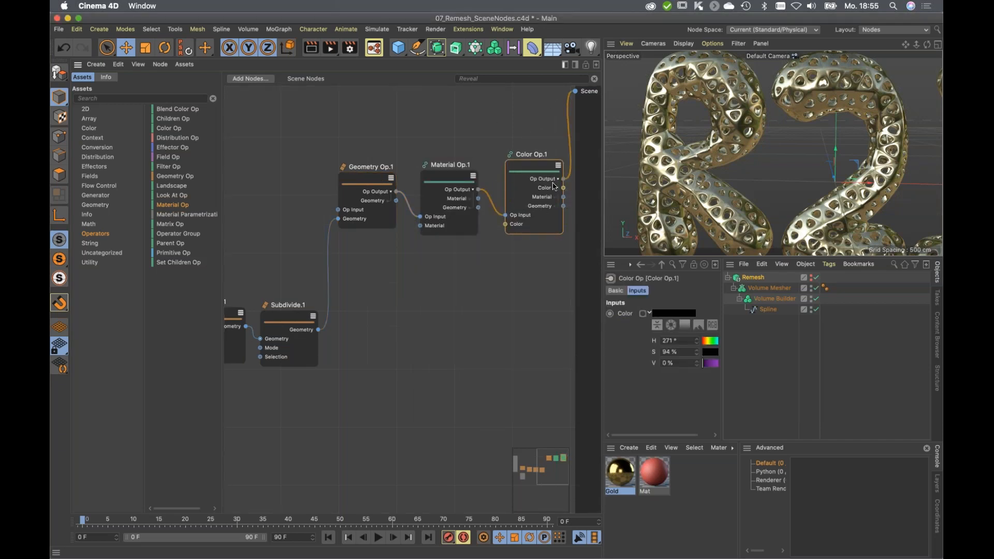
# Insert a Matrix Op node between Color Op and the Scene output and expand its Op Output ports.
pyautogui.moveTo(549, 257); pyautogui.dragTo(442, 290, button='middle')
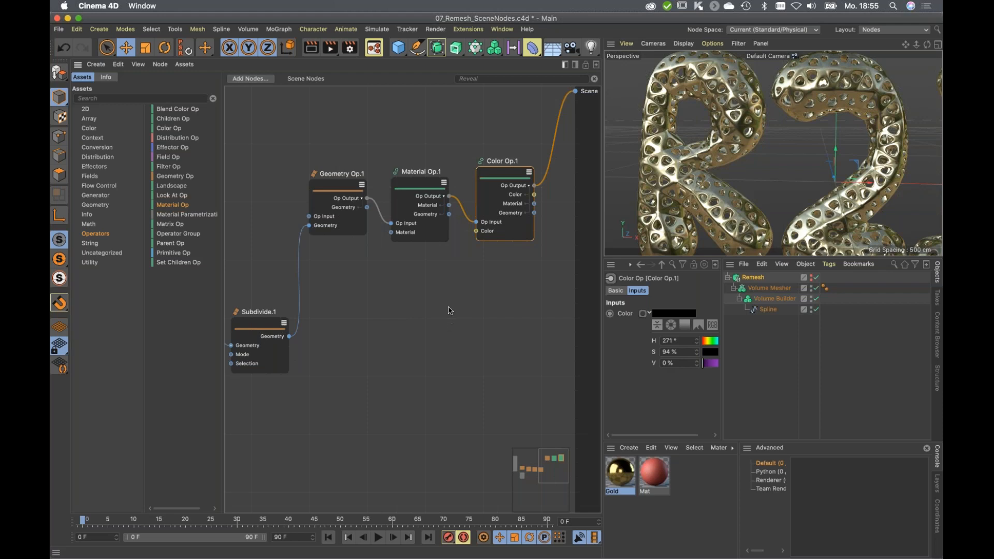
pyautogui.hscroll(5, 448, 309)
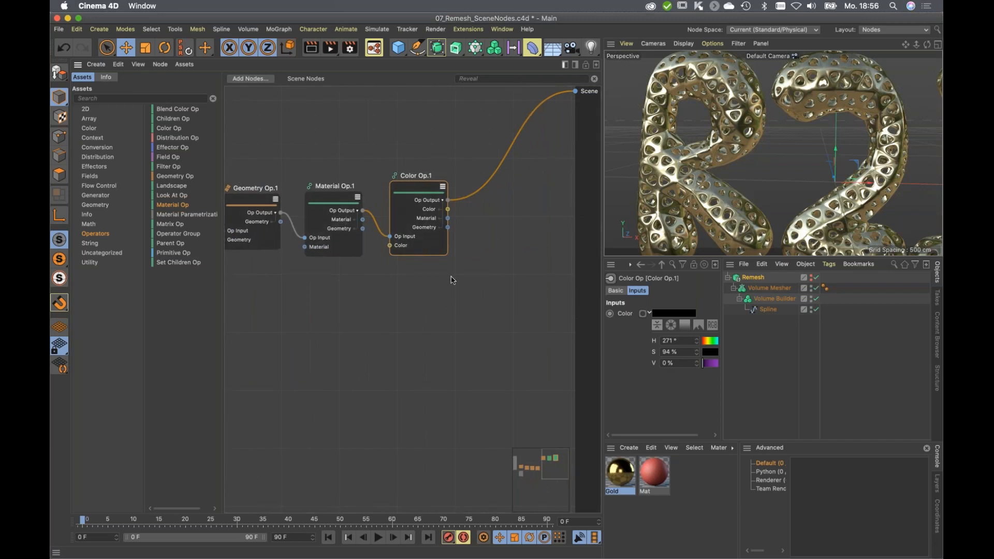
pyautogui.scroll(3, 451, 280)
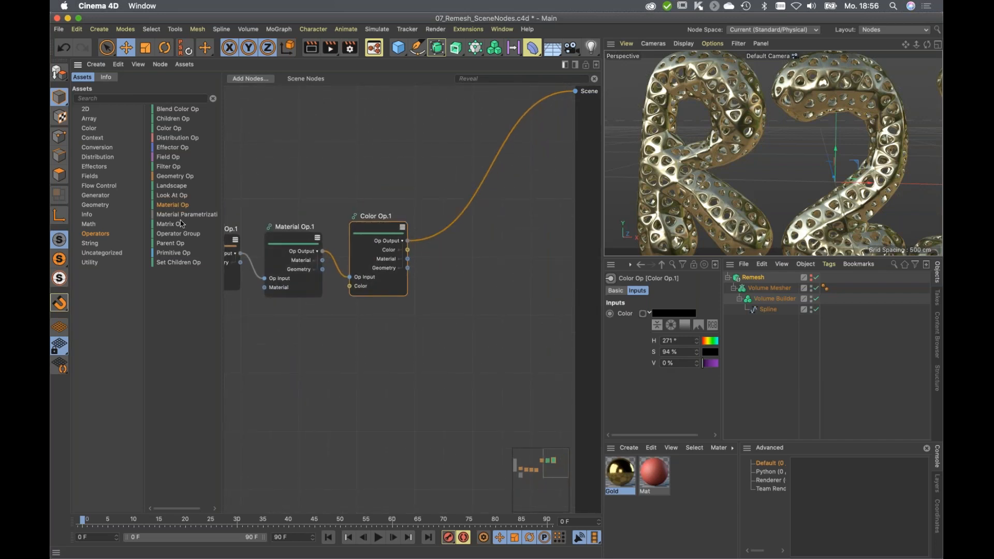
pyautogui.moveTo(175, 224); pyautogui.dragTo(484, 239)
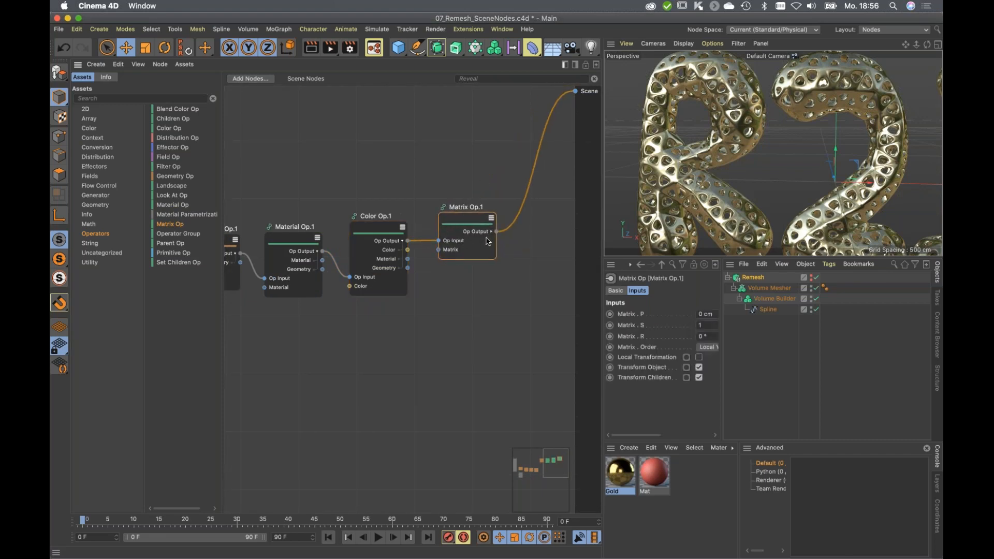
pyautogui.click(490, 232)
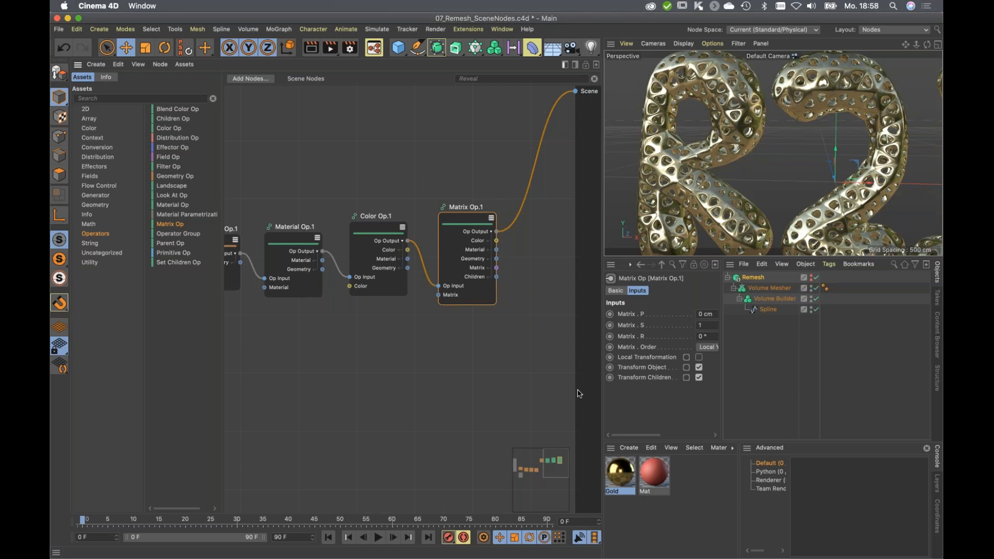
# Reposition the Legacy Object Import node ahead of the Inset and Selection Range nodes.
pyautogui.hscroll(-5, 383, 396)
pyautogui.hscroll(-9, 383, 395)
pyautogui.scroll(-3, 383, 395)
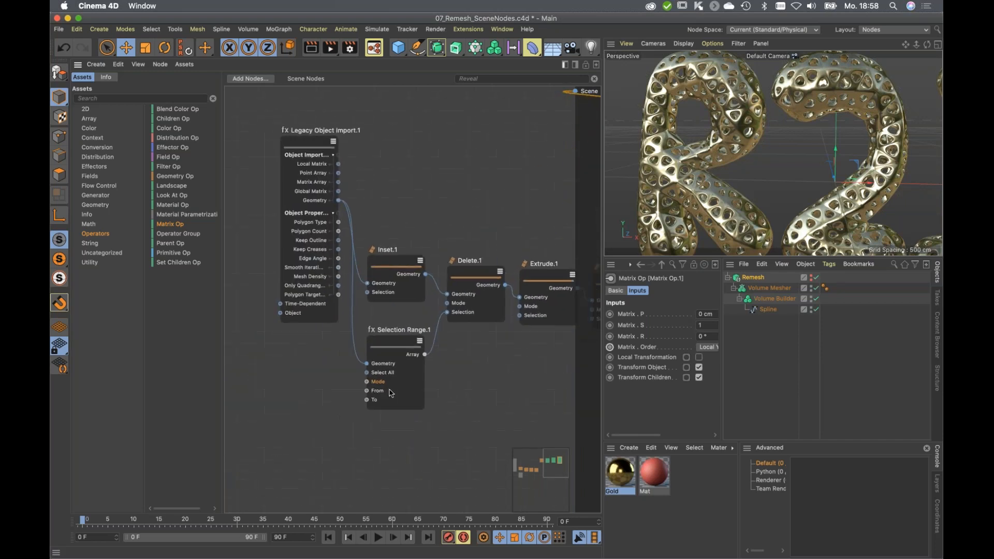
pyautogui.click(311, 134)
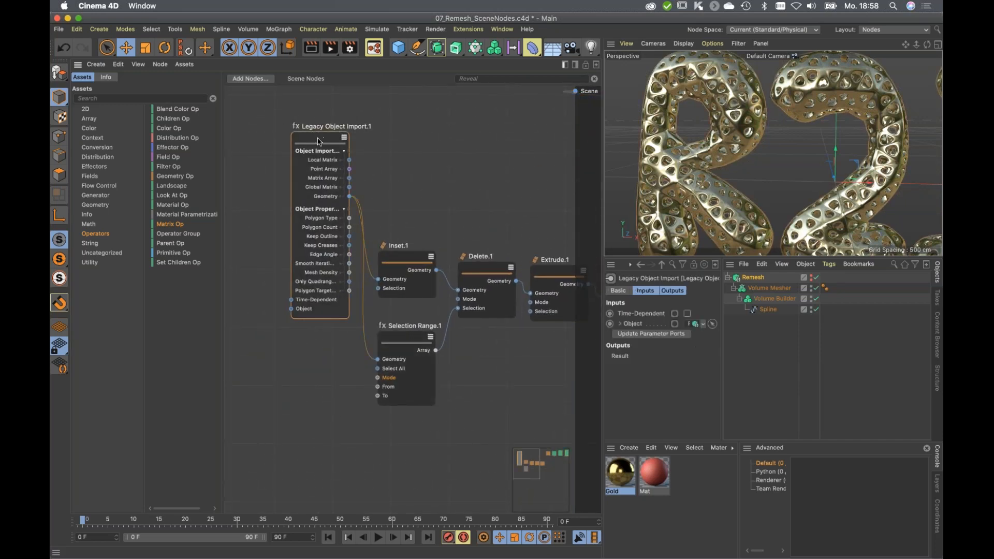
pyautogui.moveTo(312, 134); pyautogui.dragTo(309, 120)
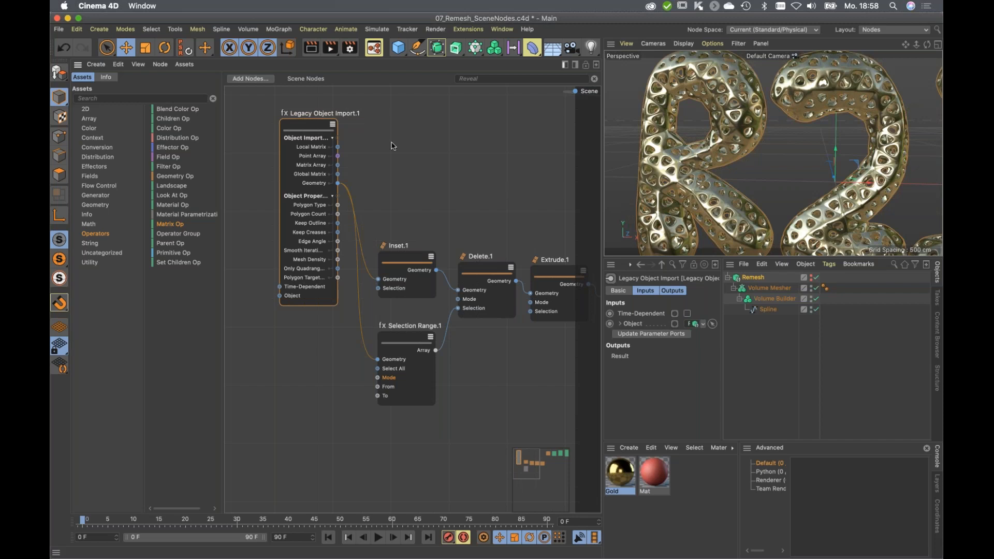
pyautogui.moveTo(322, 127); pyautogui.dragTo(300, 161)
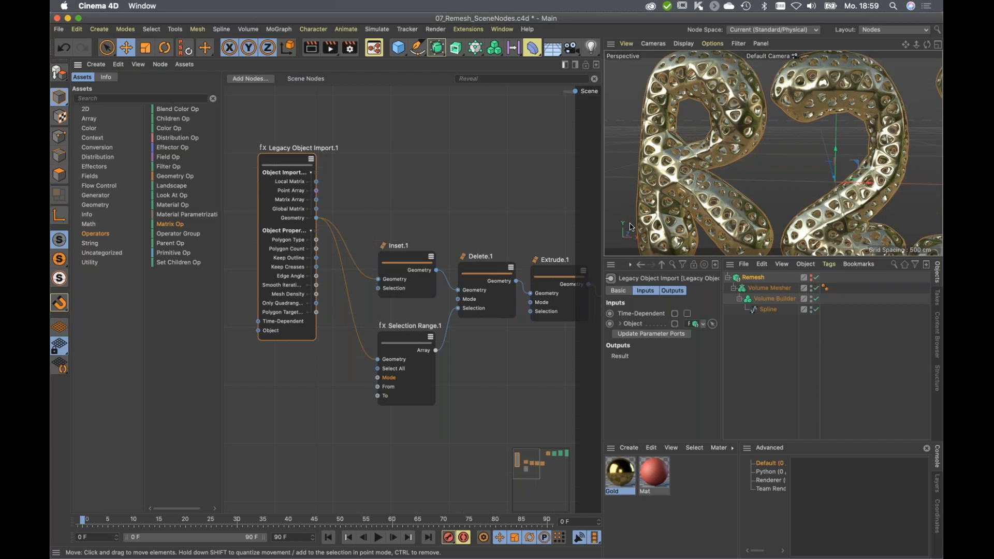
# Select the Inset, Selection Range, Delete, Extrude and Subdivide nodes together in the graph.
pyautogui.keyDown('alt'); pyautogui.moveTo(458, 204); pyautogui.dragTo(373, 213, button='middle'); pyautogui.keyUp('alt')
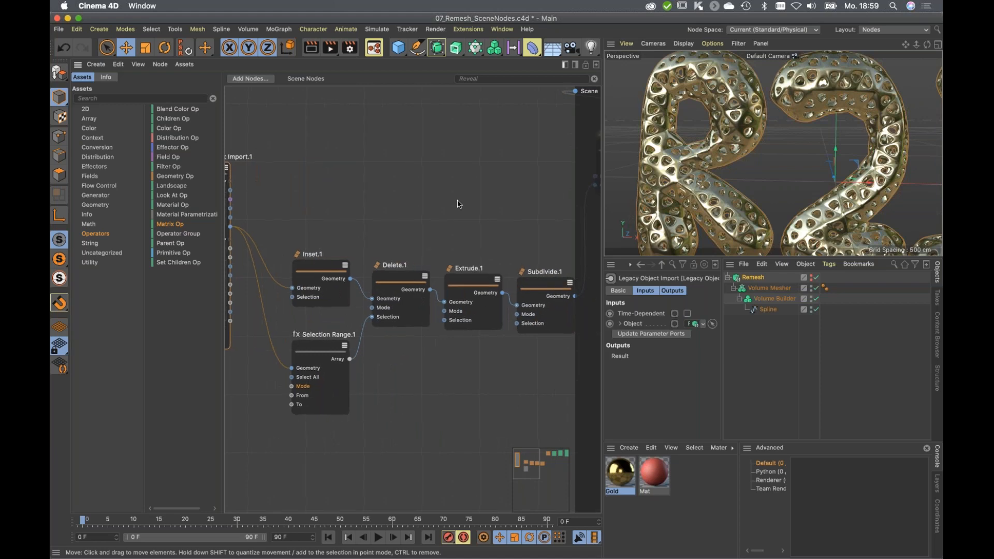
pyautogui.keyDown('alt'); pyautogui.moveTo(457, 204); pyautogui.dragTo(455, 208, button='middle'); pyautogui.keyUp('alt')
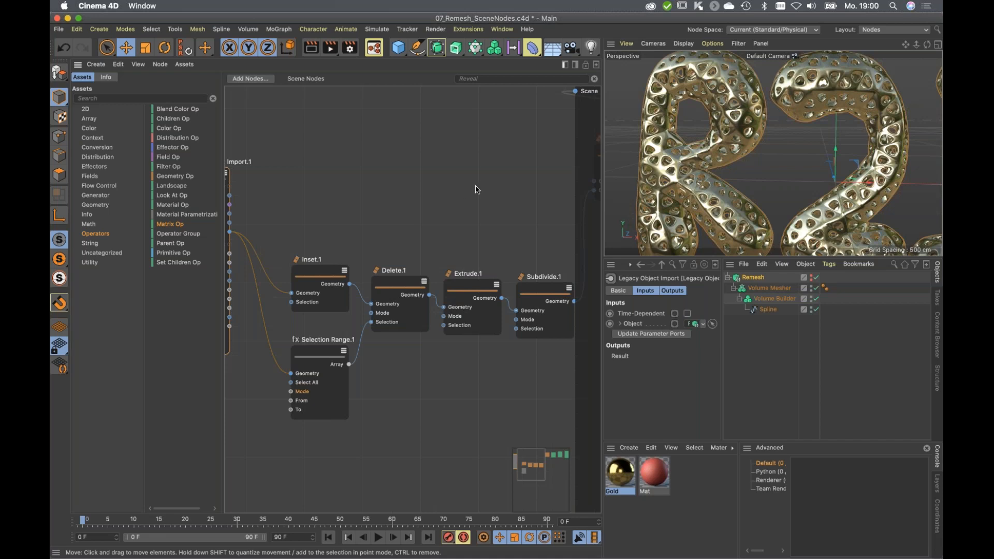
pyautogui.moveTo(441, 327)
pyautogui.keyDown('alt'); pyautogui.mouseDown(button='middle')
pyautogui.moveTo(393, 320)
pyautogui.moveTo(422, 288)
pyautogui.moveTo(432, 332)
pyautogui.mouseUp(button='middle'); pyautogui.keyUp('alt')
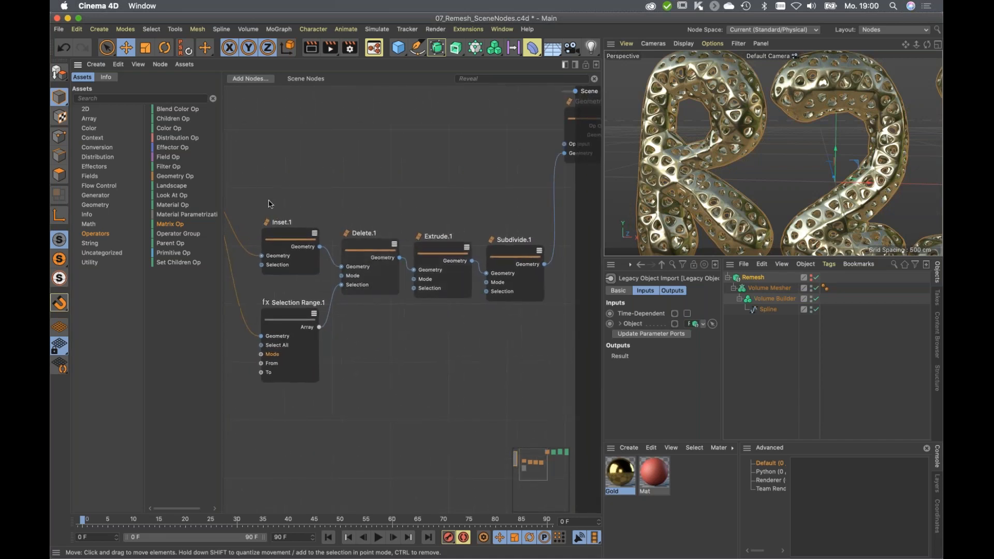
pyautogui.moveTo(266, 196); pyautogui.dragTo(543, 391)
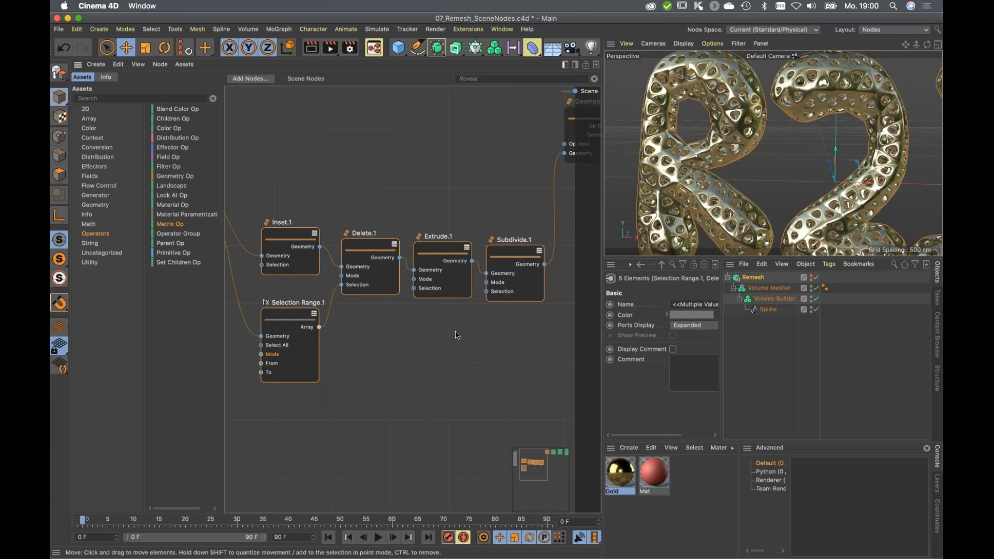
pyautogui.keyDown('alt'); pyautogui.moveTo(456, 331); pyautogui.dragTo(446, 368, button='middle'); pyautogui.keyUp('alt')
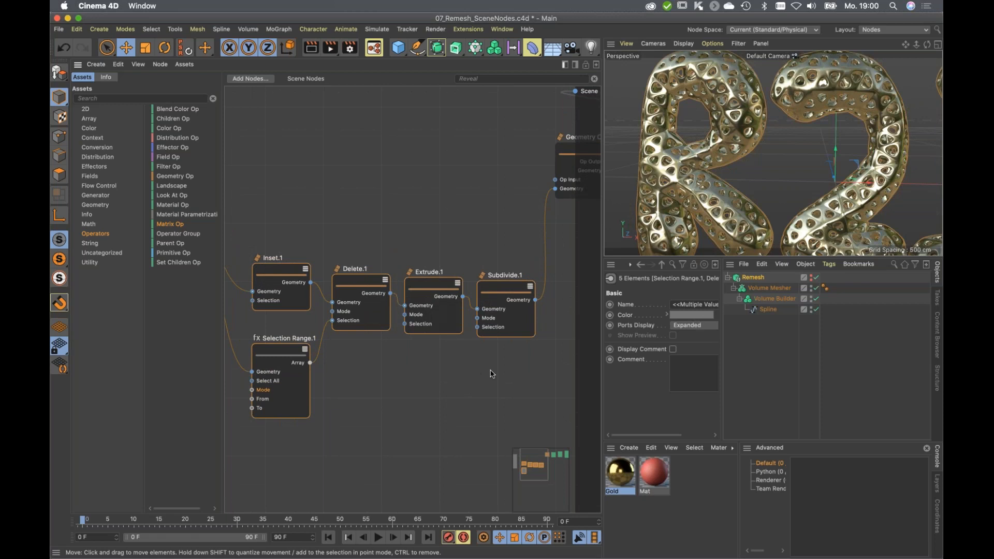
pyautogui.scroll(-1, 490, 370)
pyautogui.scroll(-1, 490, 373)
pyautogui.scroll(2, 491, 373)
pyautogui.keyDown('alt'); pyautogui.moveTo(515, 408); pyautogui.dragTo(496, 369, button='middle'); pyautogui.keyUp('alt')
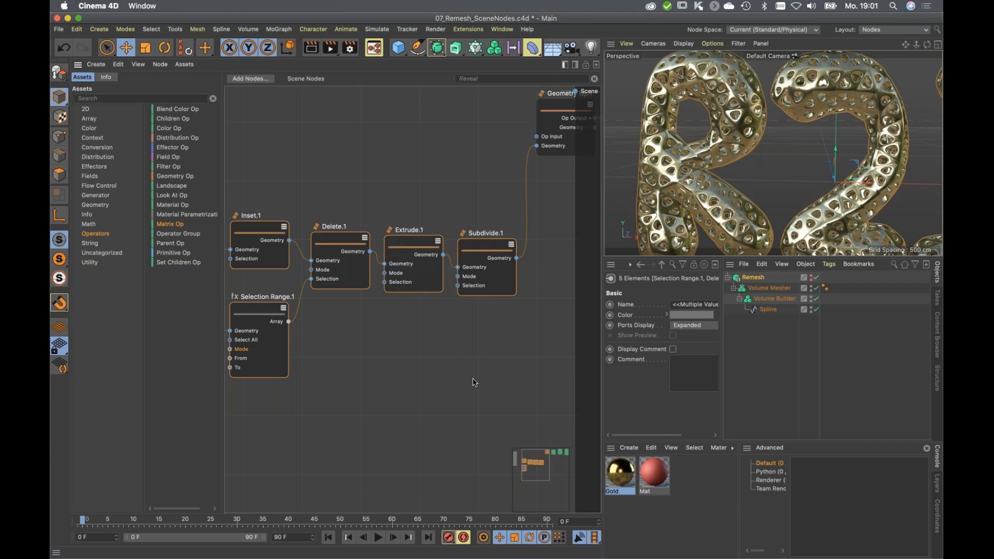
# Switch to the open project 09_MBL_Beach.c4d.
pyautogui.press('v')
pyautogui.moveTo(420, 383)
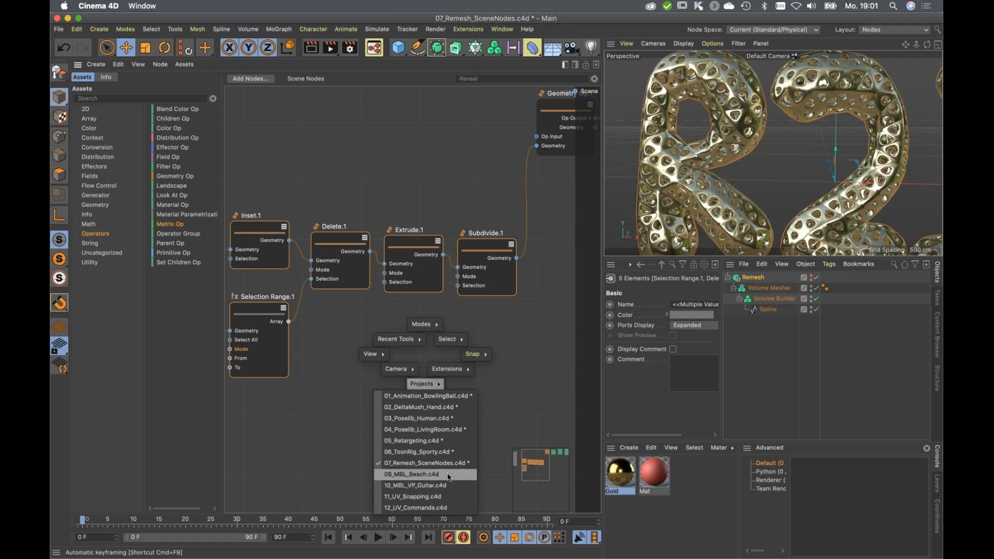
pyautogui.click(448, 477)
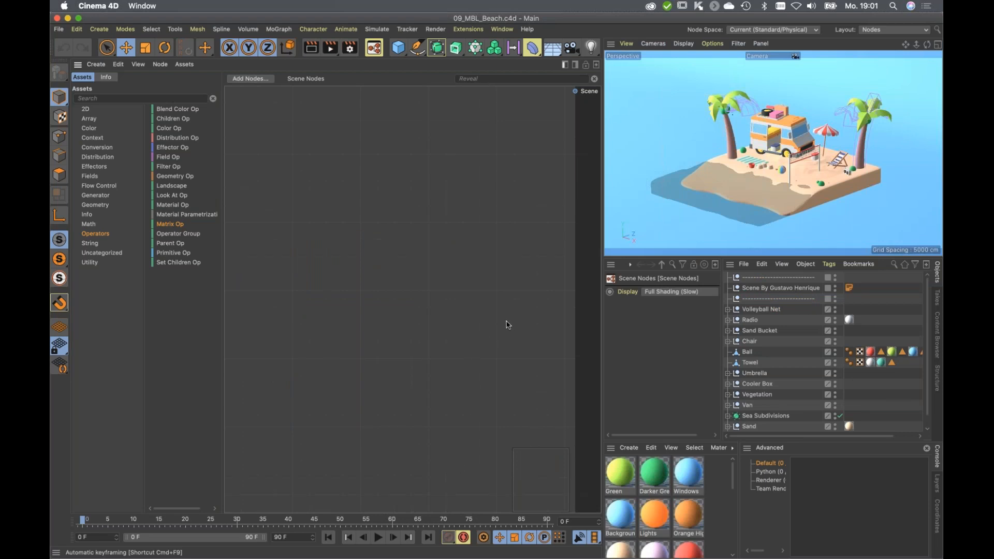
# Switch to the Standard layout and bring up the rendered beach image in the Picture Viewer.
pyautogui.click(895, 31)
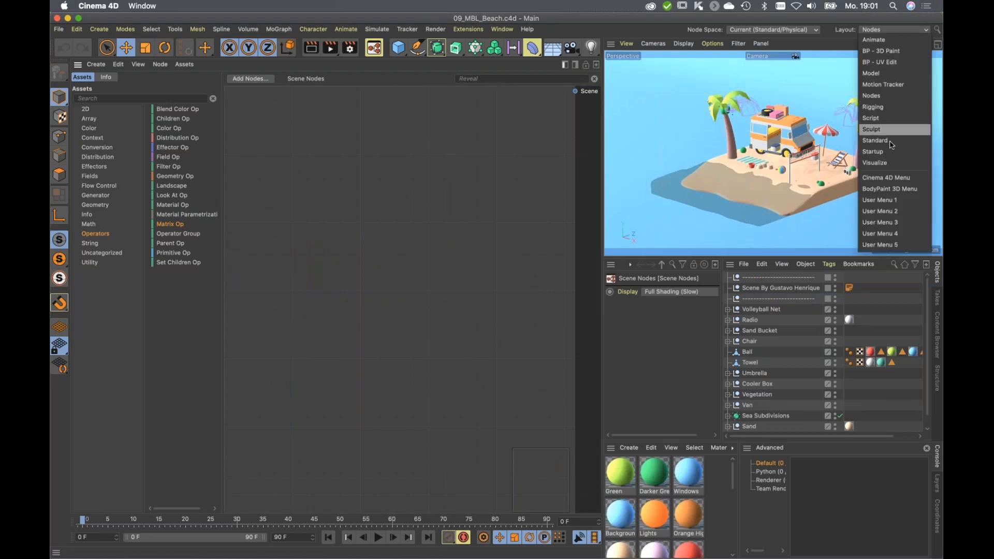
pyautogui.click(875, 140)
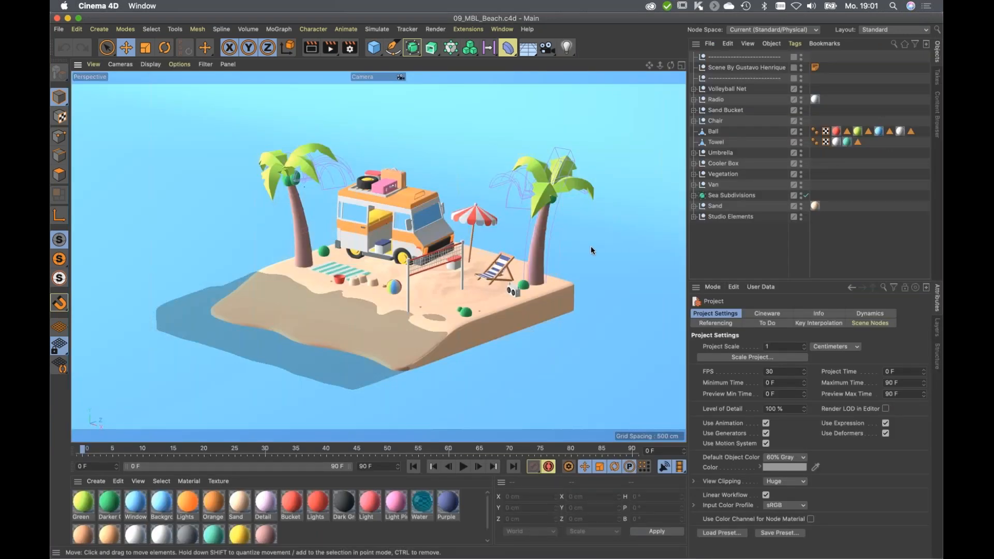
pyautogui.hotkey('shift', 'F6')
pyautogui.moveTo(599, 115); pyautogui.dragTo(575, 69)
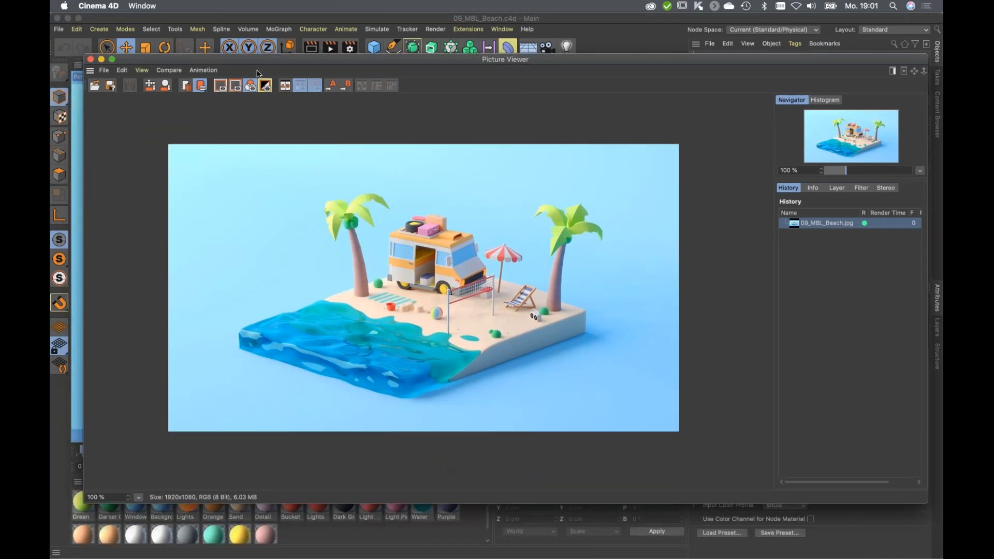
pyautogui.moveTo(257, 62); pyautogui.dragTo(252, 101)
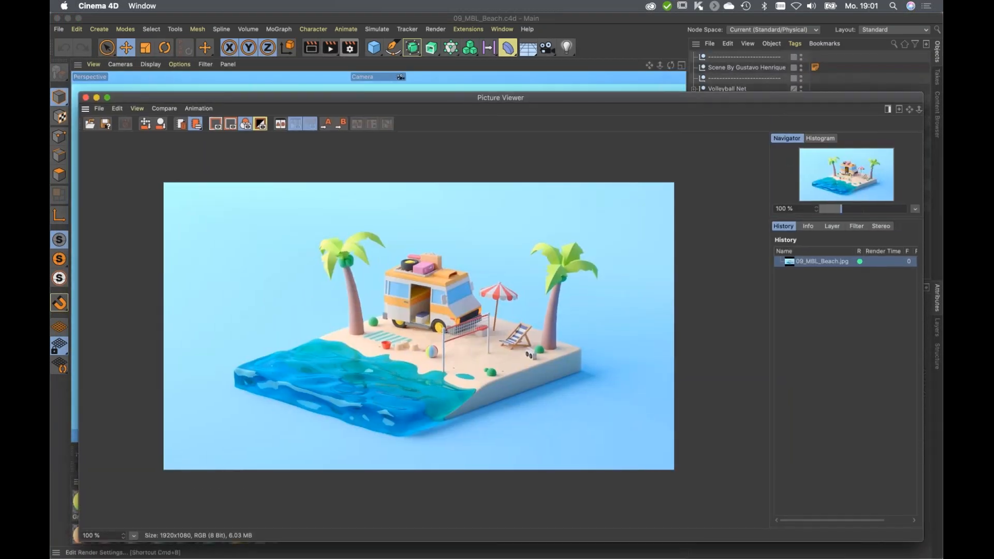
# Examine the render settings for the Magic Bullet Looks effect and the available effects, and close them again.
pyautogui.click(350, 48)
pyautogui.moveTo(388, 42); pyautogui.dragTo(418, 43)
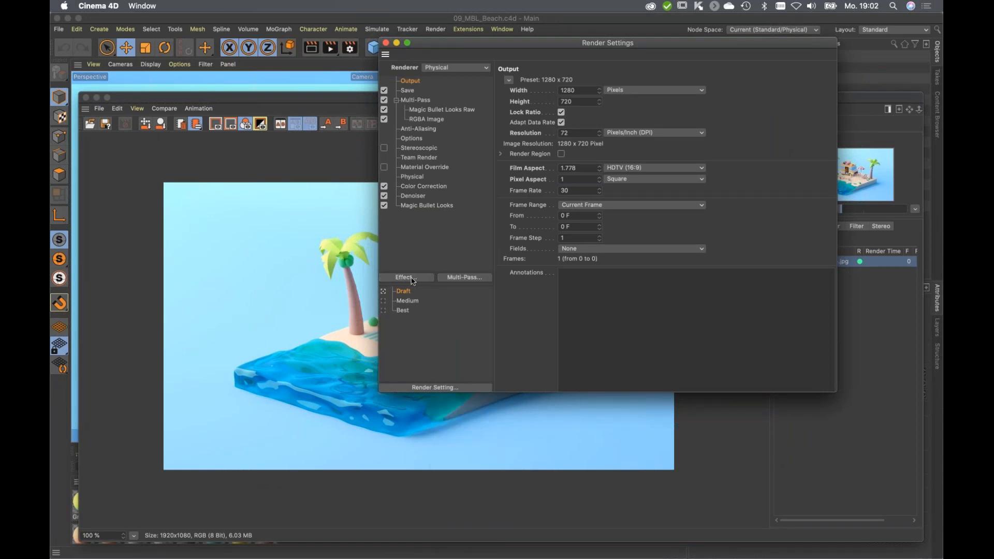
pyautogui.click(412, 278)
pyautogui.click(406, 251)
pyautogui.click(386, 44)
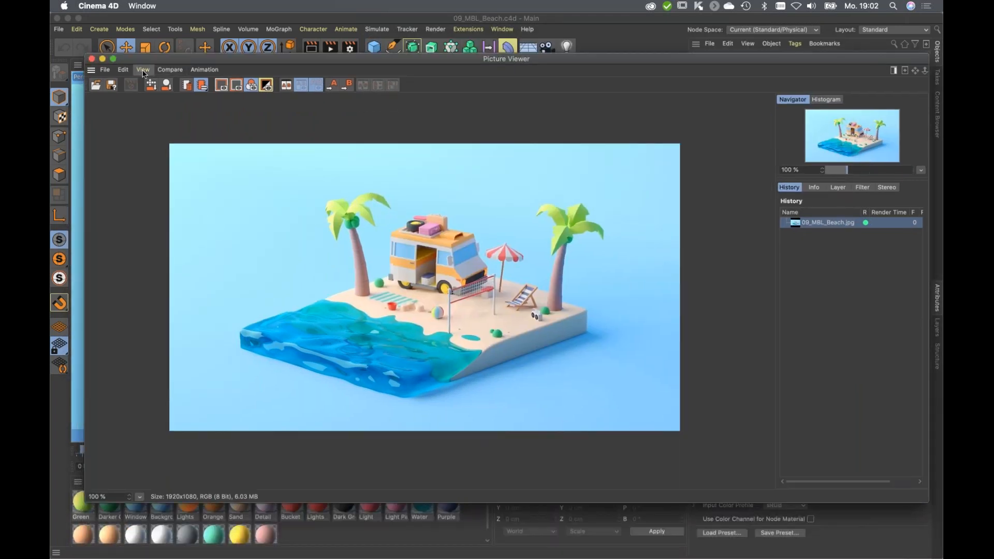
# Send the beach render to Magic Bullet Looks and add a Hue/Saturation tool to the Post stage with 118% saturation.
pyautogui.click(143, 71)
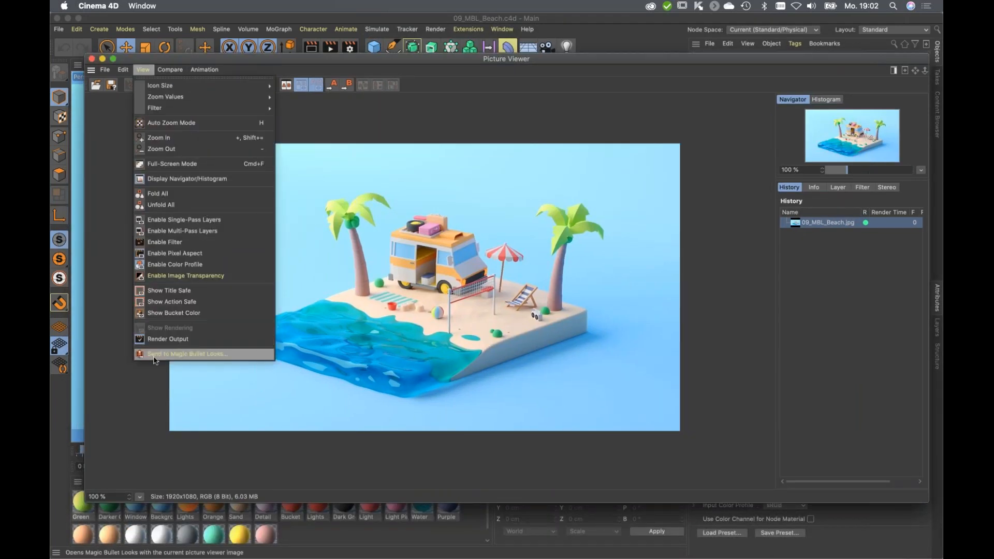
pyautogui.click(208, 354)
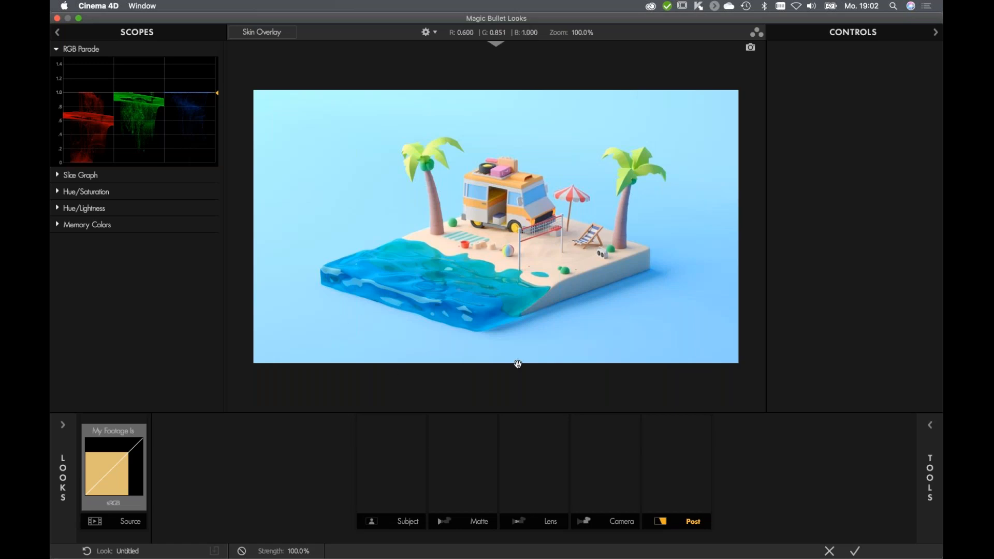
pyautogui.click(930, 425)
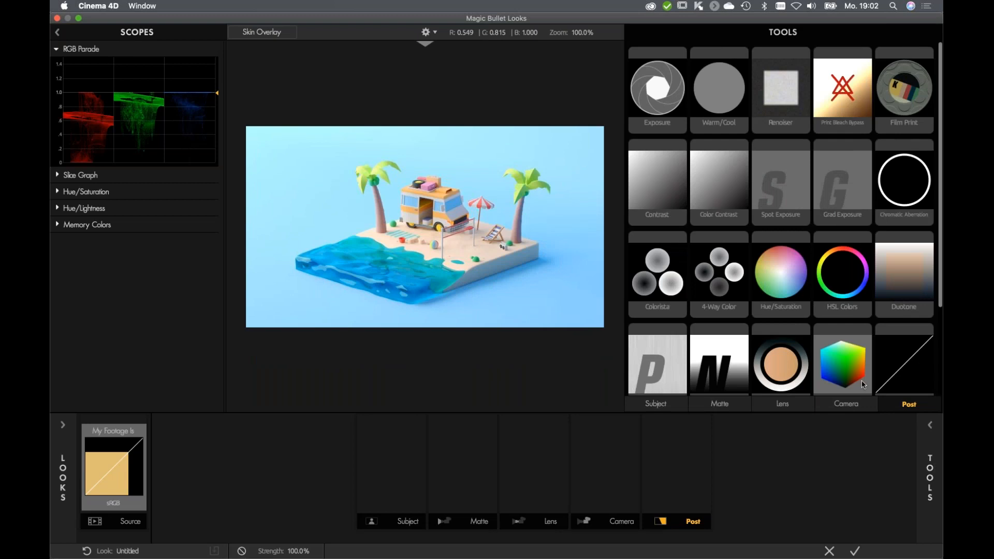
pyautogui.moveTo(782, 280); pyautogui.dragTo(672, 447)
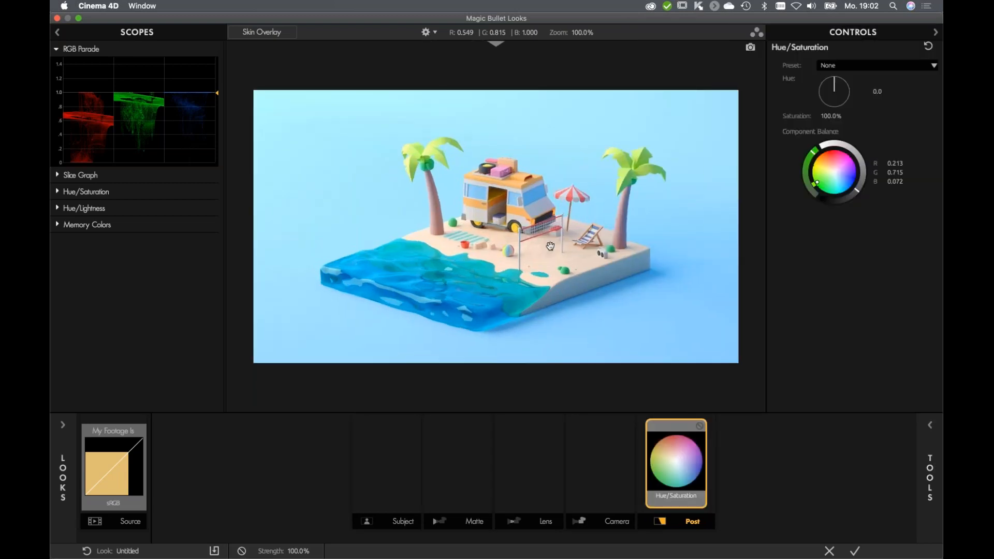
pyautogui.moveTo(833, 112); pyautogui.dragTo(853, 111)
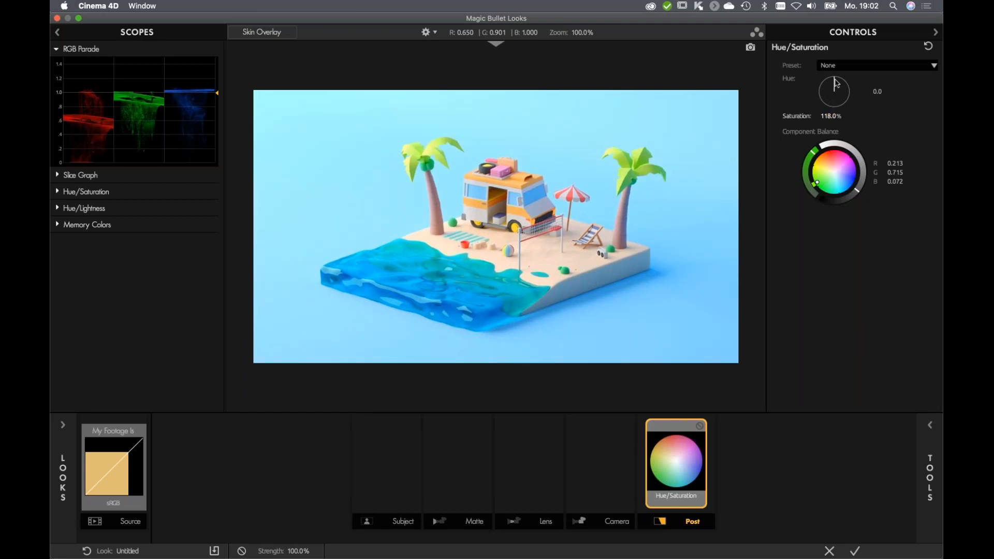
# Add a Pop tool after Hue/Saturation in the Post stage and set its Pop value to 50%.
pyautogui.click(929, 464)
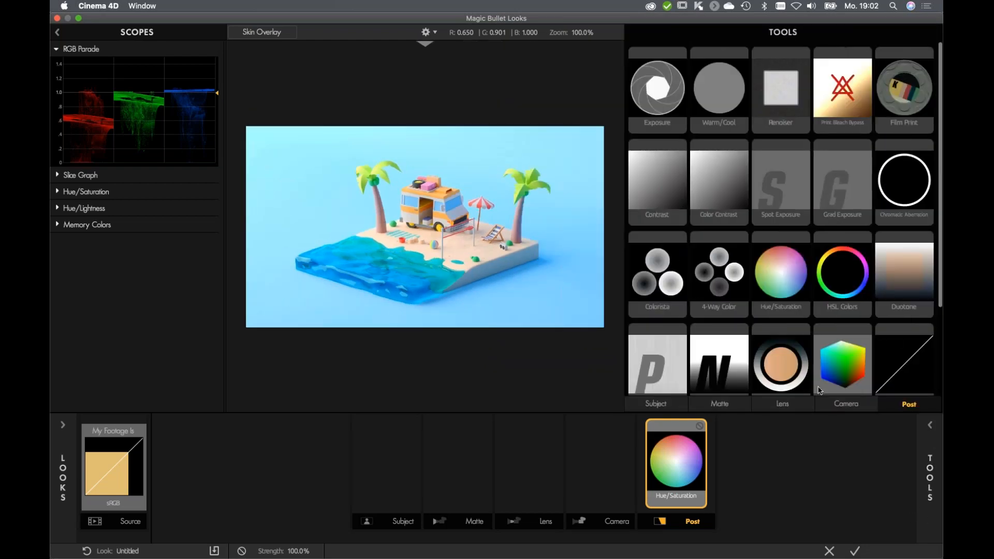
pyautogui.moveTo(657, 374); pyautogui.dragTo(723, 449)
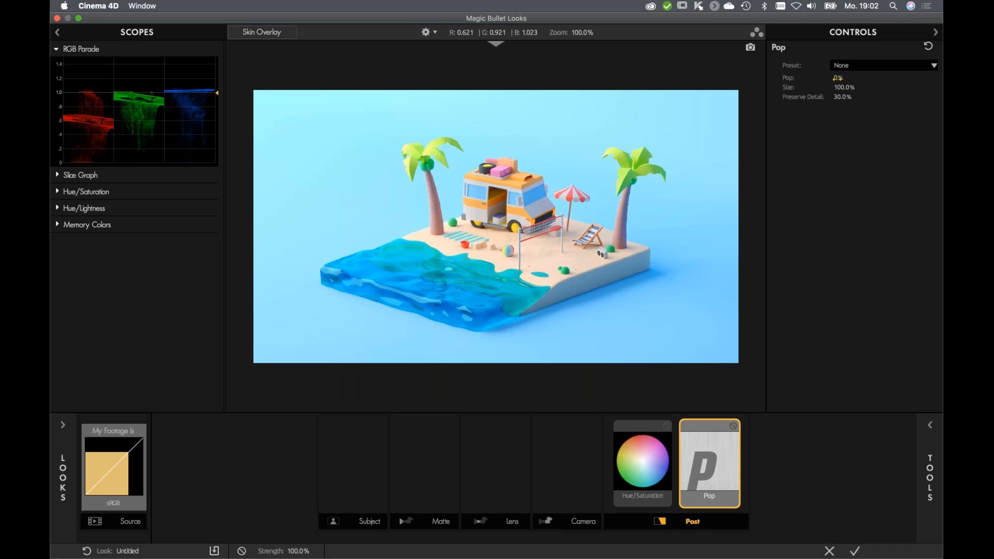
pyautogui.click(834, 77)
pyautogui.write('50')
pyautogui.press('Return')
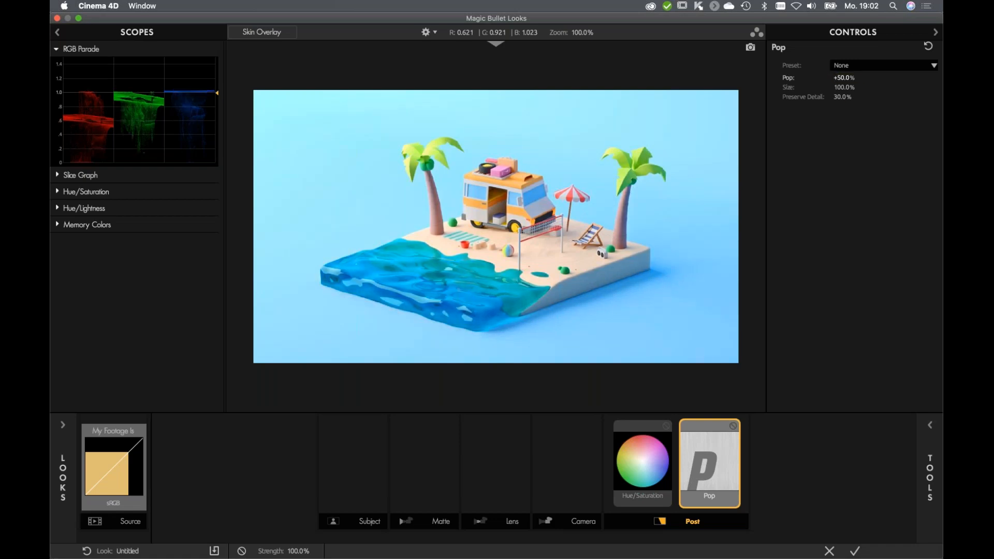
# Add a Chromatic Aberration tool to the Lens stage and set its Red/Cyan value to about +6.07.
pyautogui.click(932, 423)
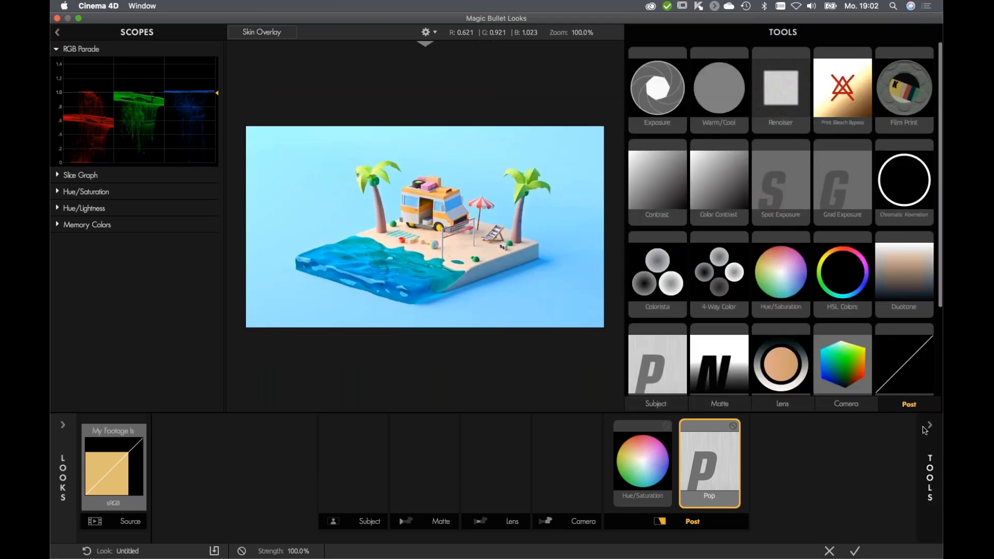
pyautogui.click(768, 405)
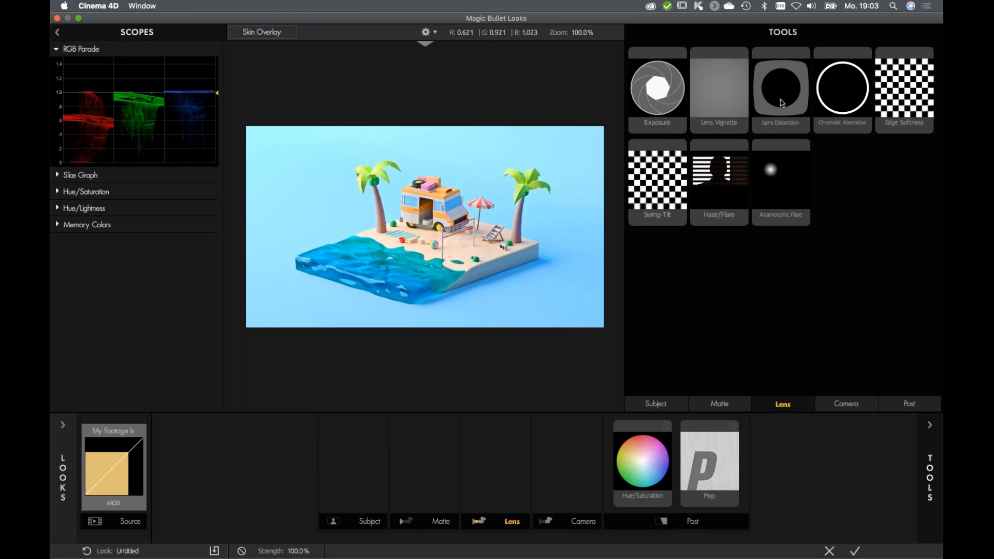
pyautogui.moveTo(836, 97)
pyautogui.mouseDown()
pyautogui.moveTo(777, 225)
pyautogui.moveTo(485, 474)
pyautogui.mouseUp()
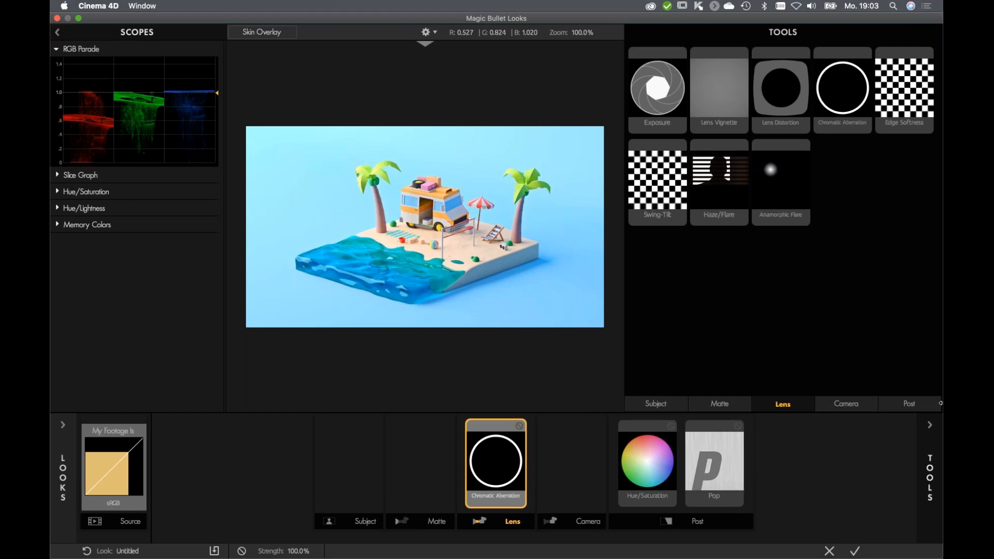
pyautogui.click(929, 425)
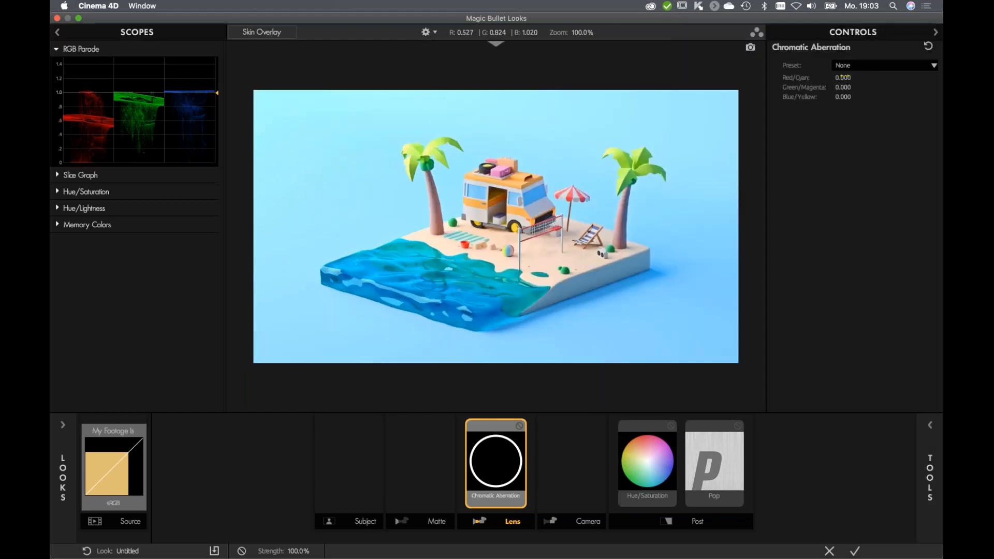
pyautogui.moveTo(843, 78); pyautogui.dragTo(874, 78)
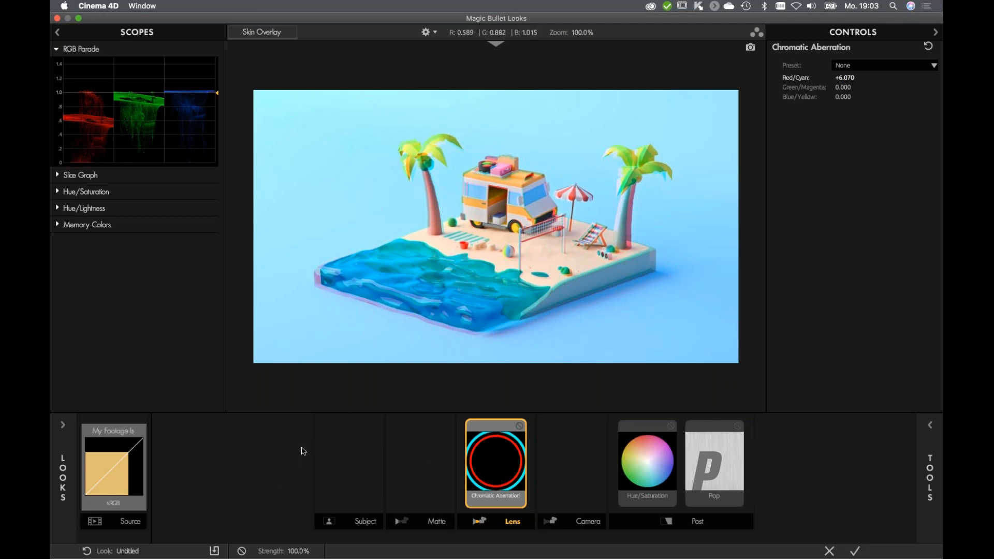
# Save the current look as "Live Webinar" in the Custom folder.
pyautogui.click(214, 551)
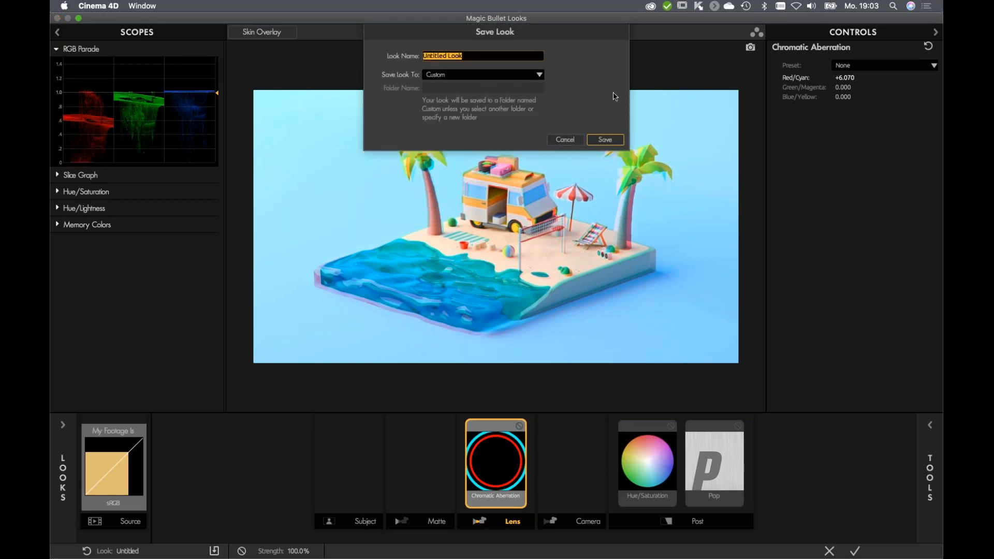
pyautogui.write('Live Webinar')
pyautogui.press('Return')
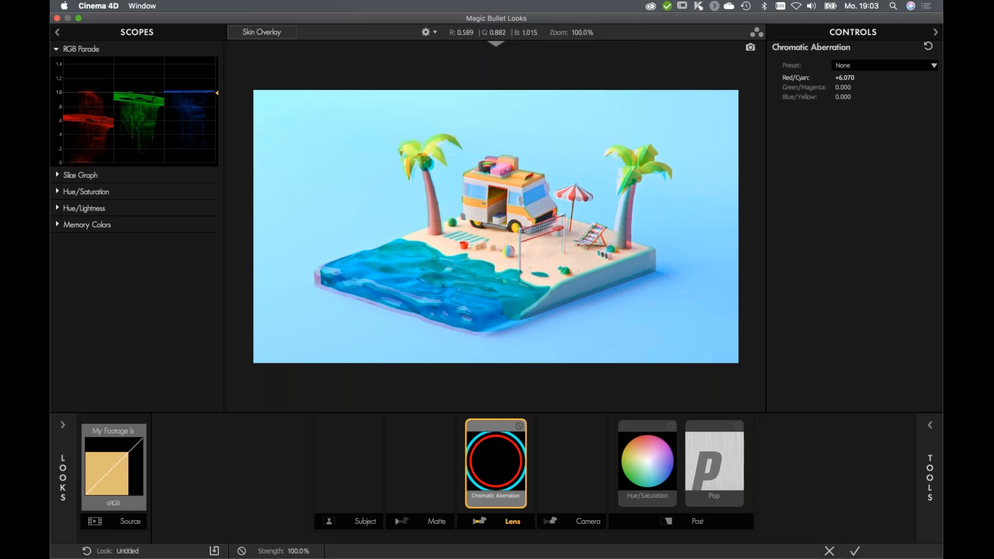
# Switch to After Effects and open the Looks effect of the 09_MBL_Beach.jpg layer for editing.
pyautogui.press('super+Tab')
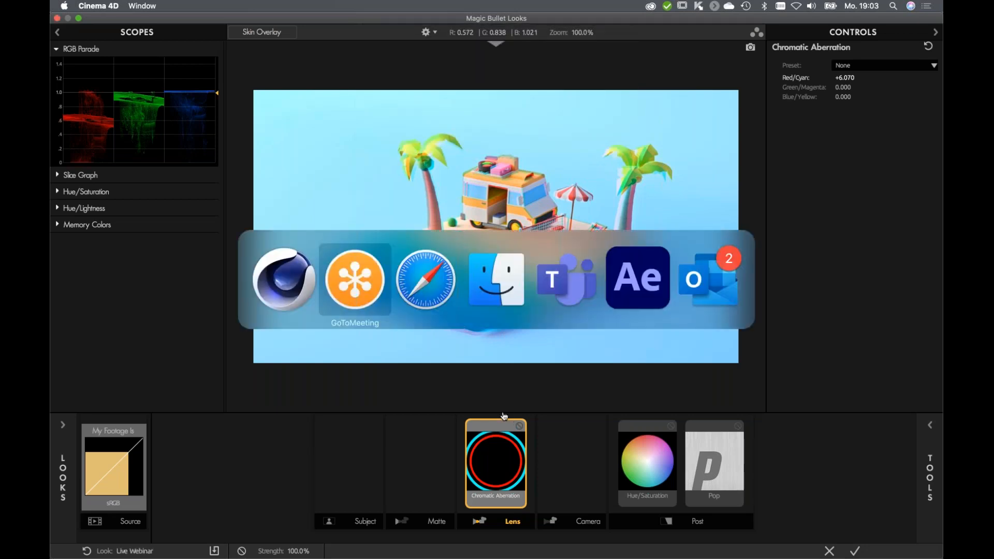
pyautogui.click(621, 283)
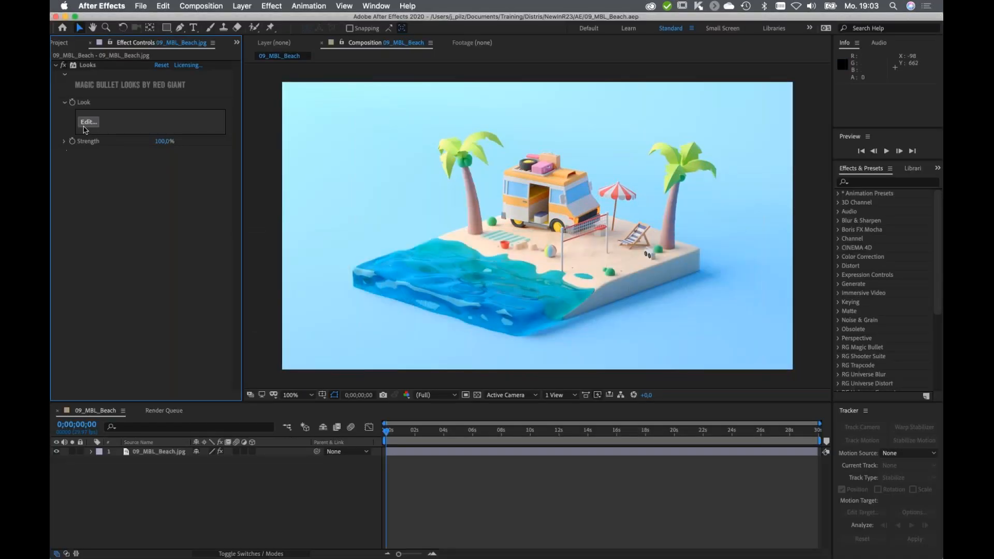
pyautogui.click(621, 212)
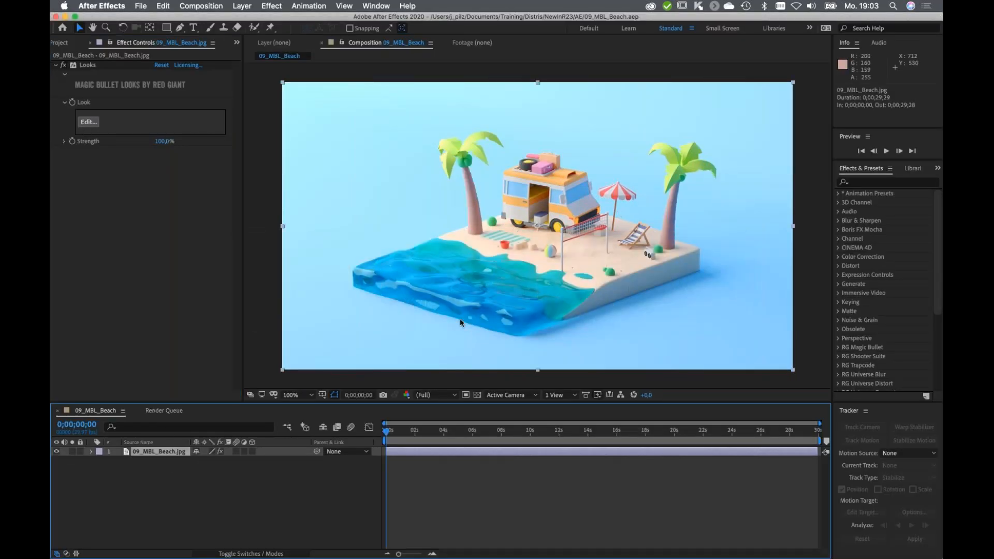
pyautogui.click(91, 124)
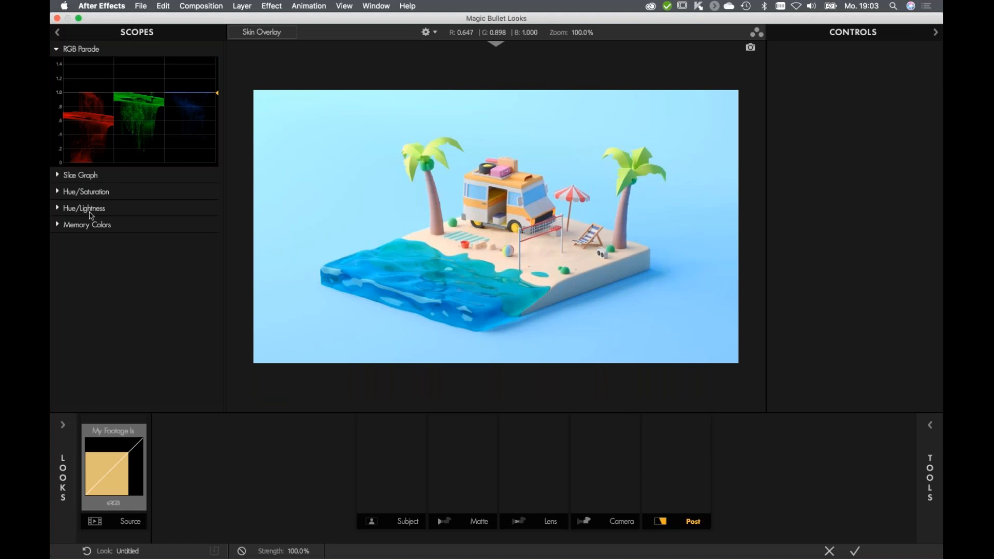
# Browse the preset look categories, including Filters, Optical Touch, Indie, Blockbuster Warm, Color Film Stock, and Times and Places.
pyautogui.click(68, 423)
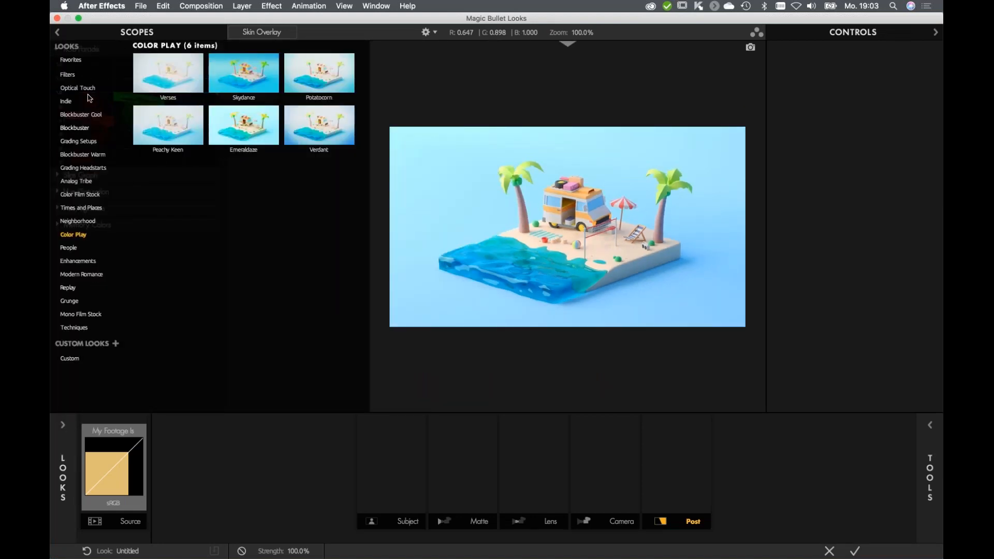
pyautogui.click(71, 60)
pyautogui.click(74, 76)
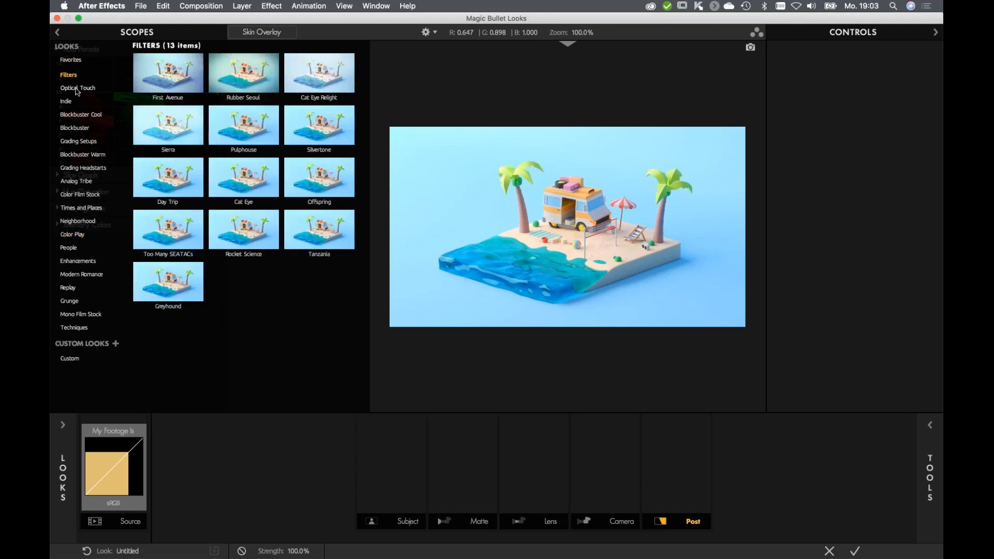
pyautogui.click(75, 88)
pyautogui.click(74, 102)
pyautogui.click(75, 155)
pyautogui.click(77, 194)
pyautogui.click(77, 208)
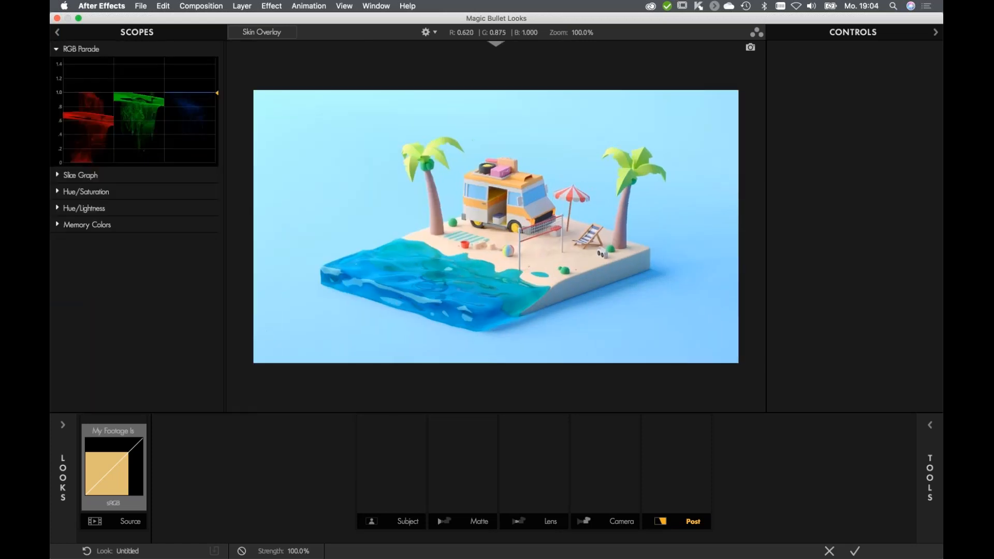
# Apply the custom look "Live Webinar" to the beach image and accept it in the After Effects composition.
pyautogui.click(64, 425)
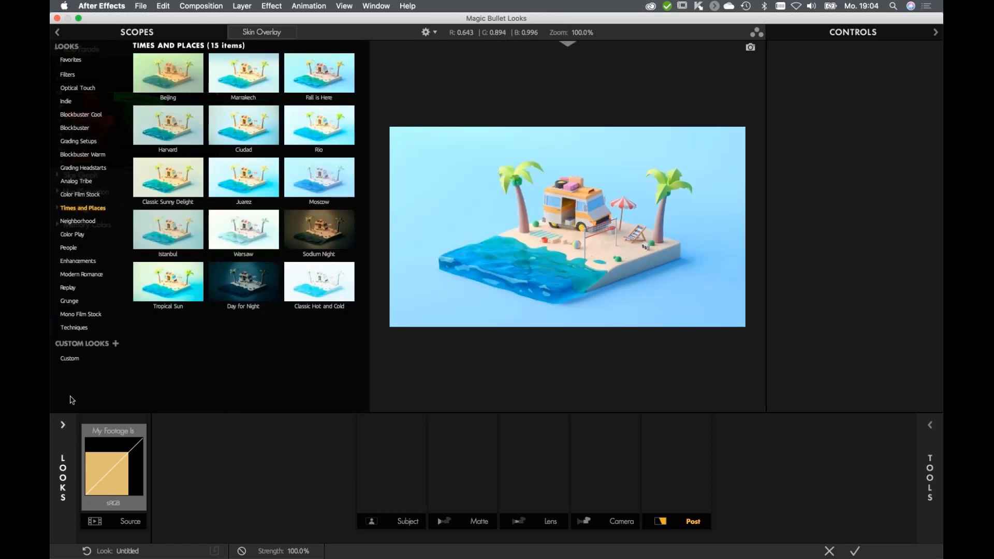
pyautogui.click(72, 359)
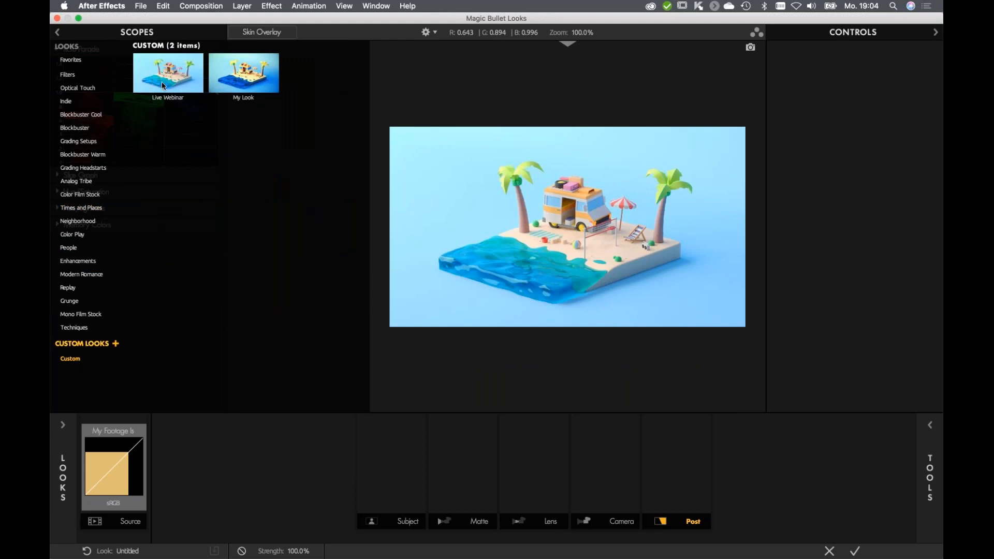
pyautogui.click(145, 87)
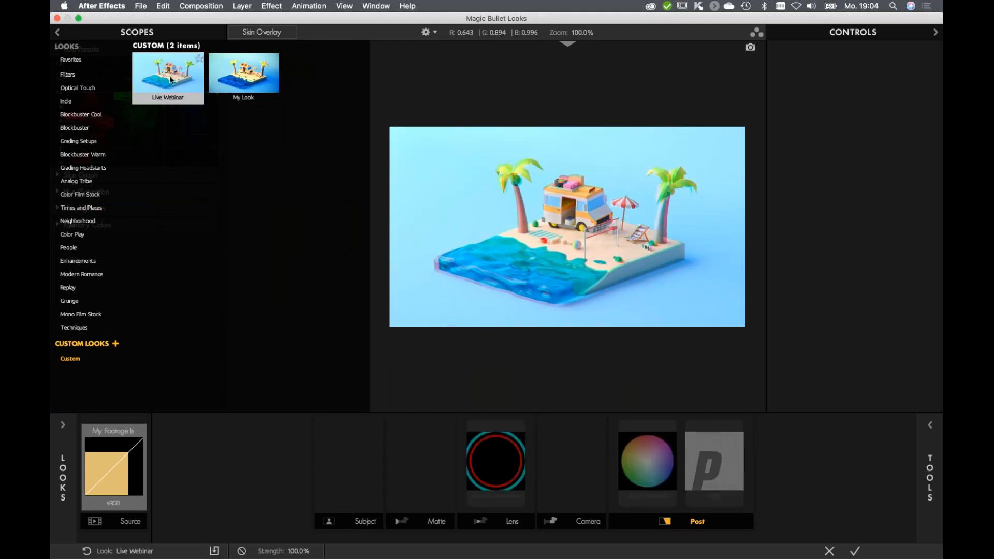
pyautogui.doubleClick(169, 78)
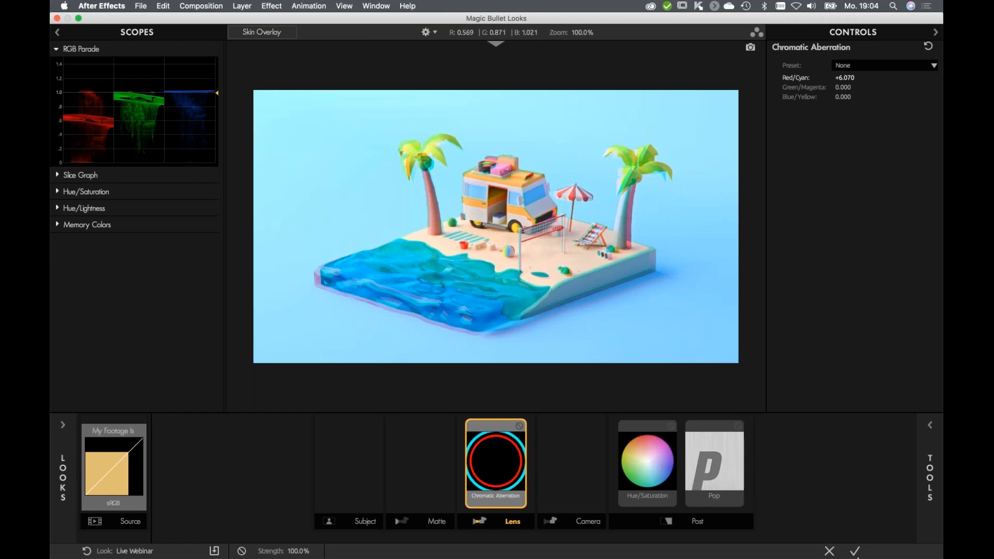
pyautogui.click(855, 552)
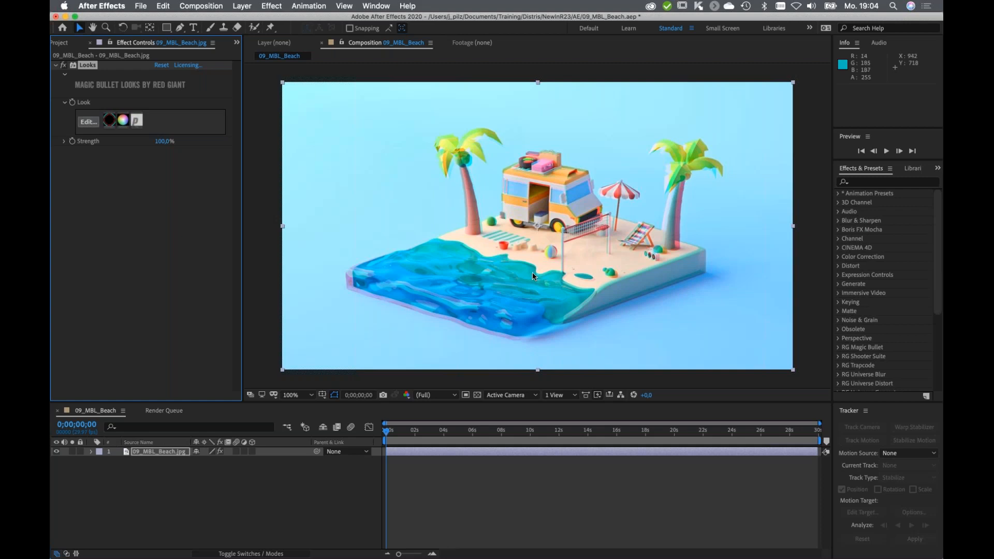
# Switch back to Cinema 4D with its Magic Bullet Looks window.
pyautogui.press('super+Tab')
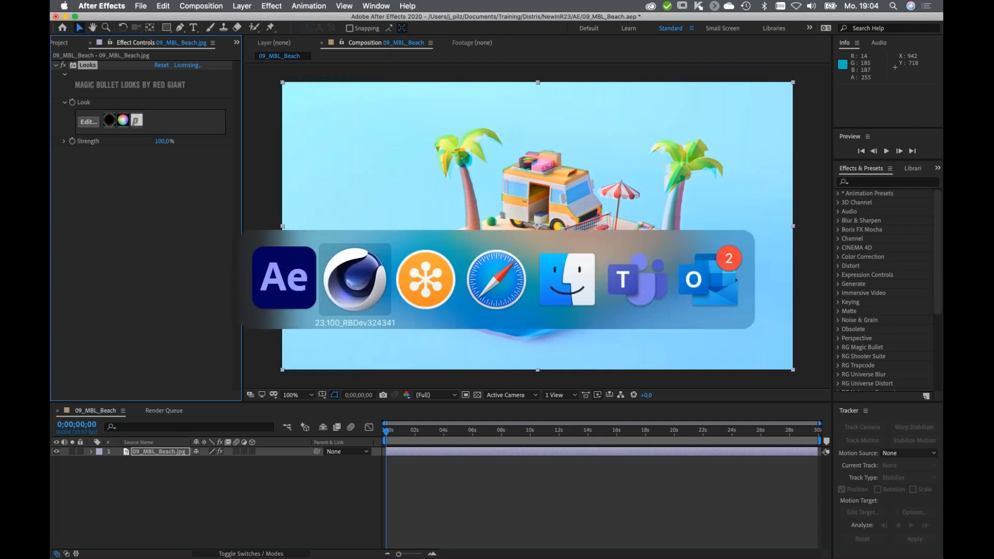
pyautogui.click(355, 275)
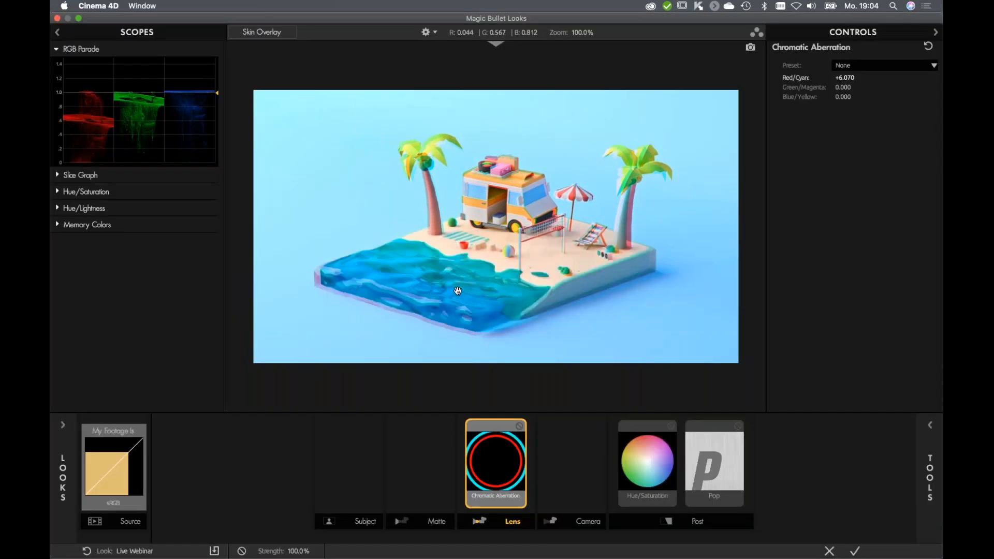
# Cancel the Magic Bullet Looks window, close the Picture Viewer and switch to the project 10_MBL_VP_Guitar.c4d.
pyautogui.click(830, 552)
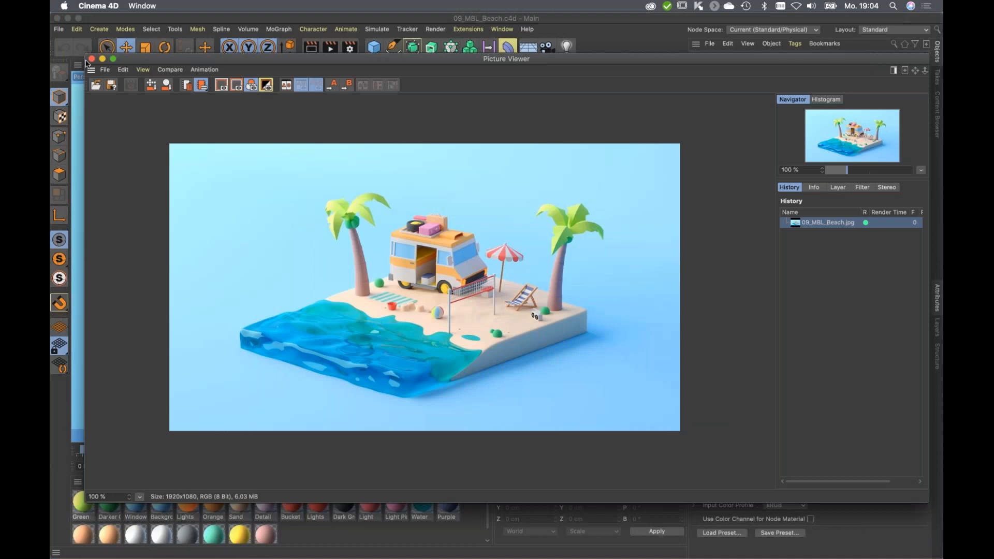
pyautogui.click(92, 59)
pyautogui.press('v')
pyautogui.moveTo(395, 286)
pyautogui.click(403, 387)
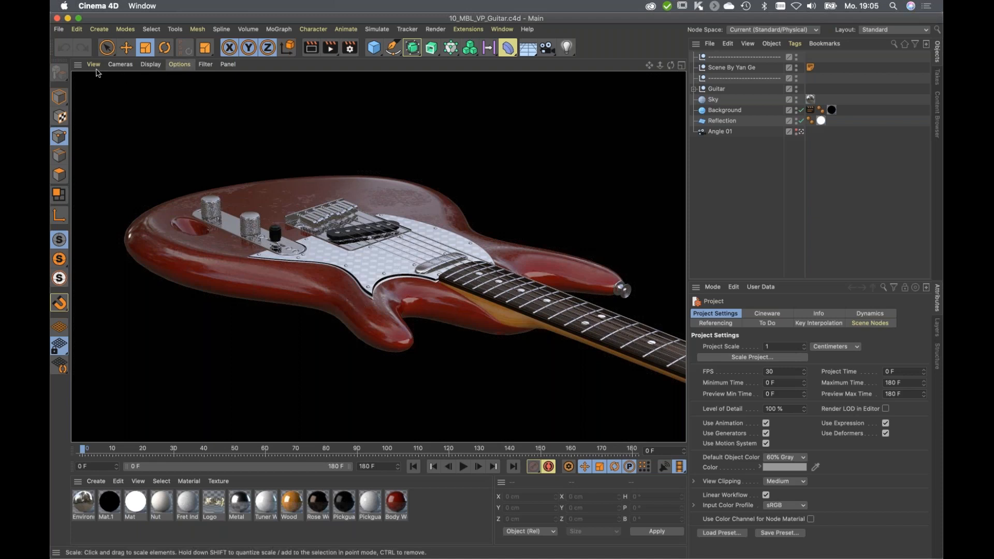
# Send the guitar viewport to Magic Bullet Looks and add a Diffusion tool to the Matte stage with Grade 4.35.
pyautogui.click(93, 64)
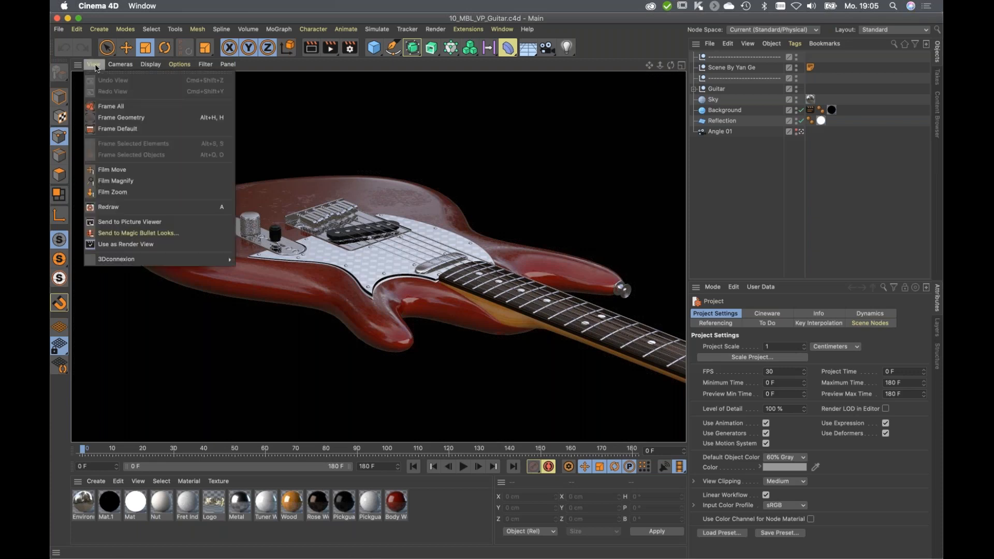
pyautogui.click(147, 234)
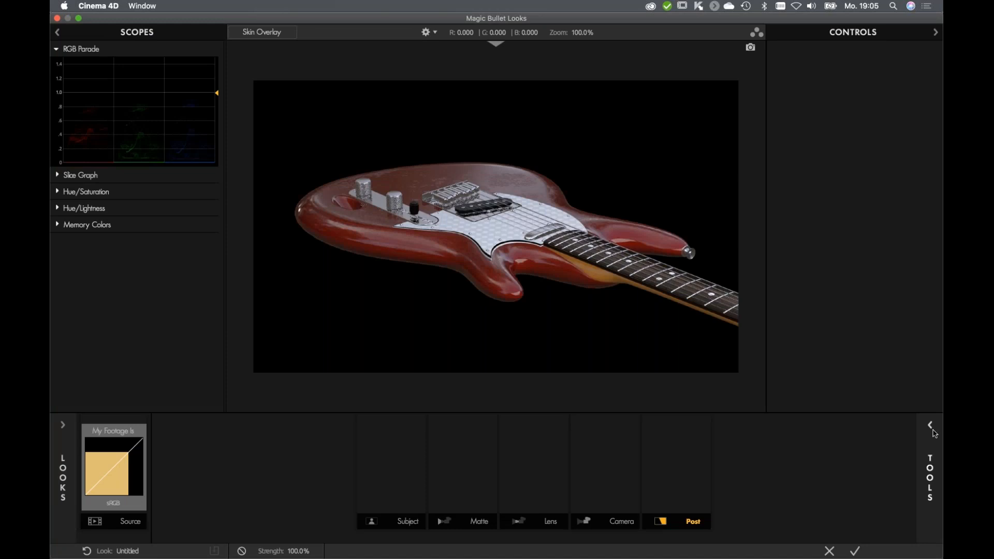
pyautogui.moveTo(930, 476)
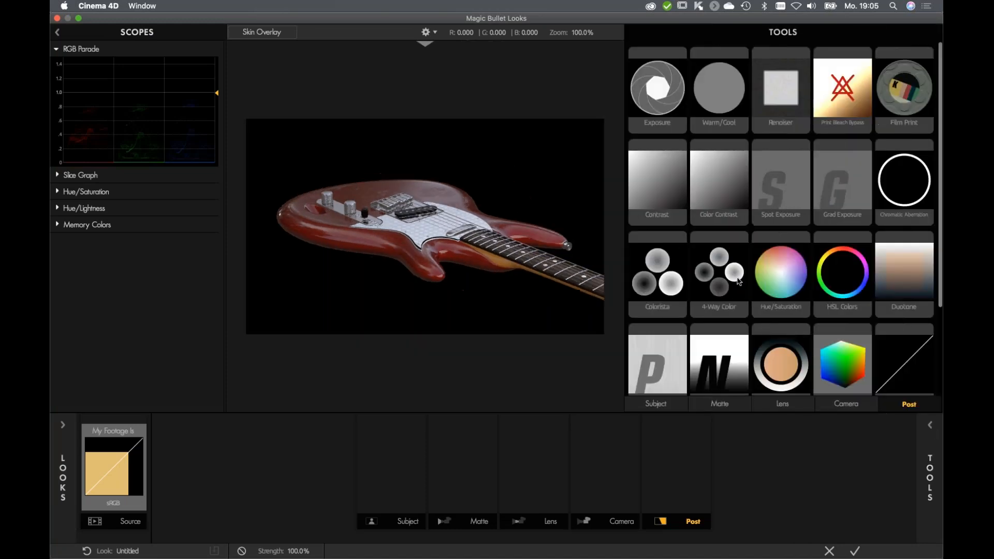
pyautogui.click(720, 404)
pyautogui.moveTo(838, 97); pyautogui.dragTo(475, 468)
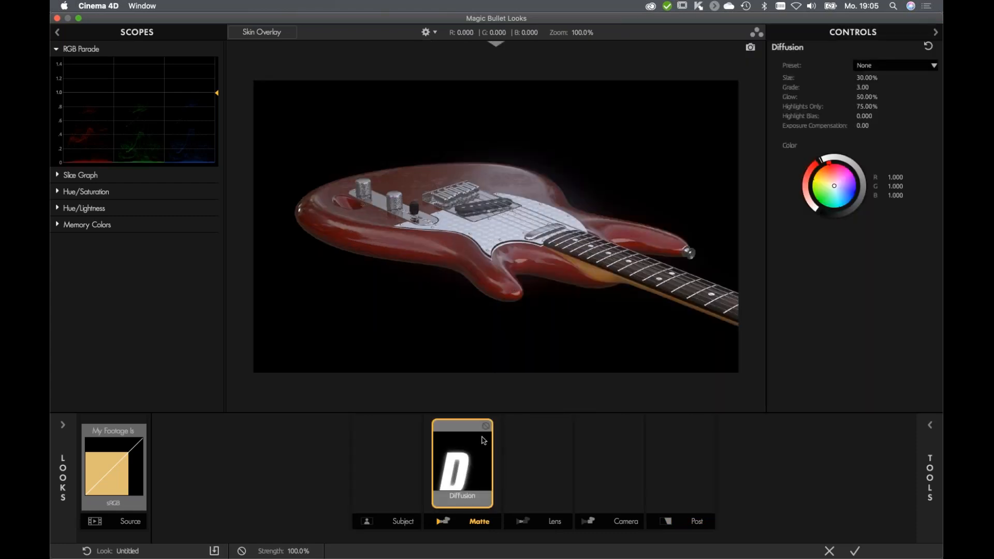
pyautogui.moveTo(863, 87); pyautogui.dragTo(863, 87)
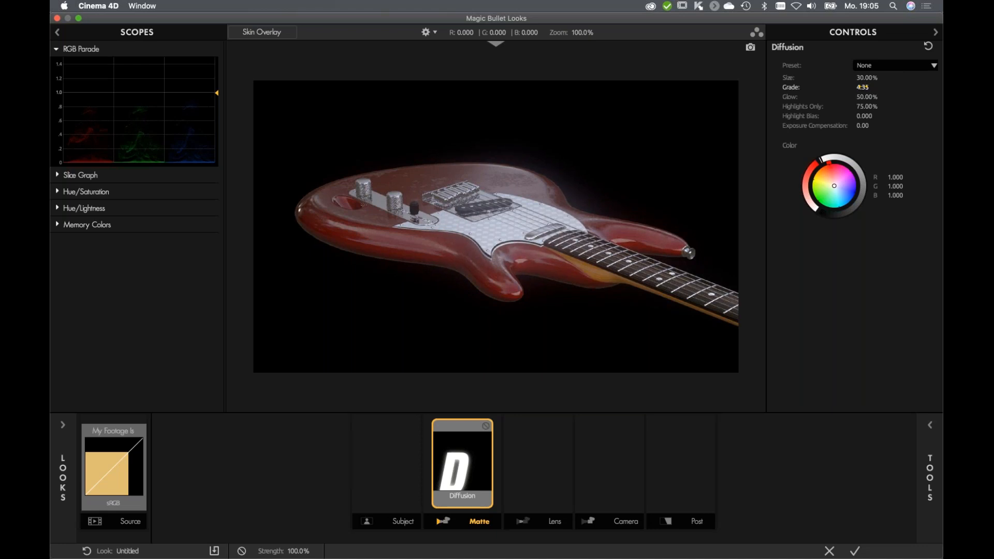
# Add a Star Filter to the Matte stage, set its Size to 4.28 % and accept the look.
pyautogui.click(928, 436)
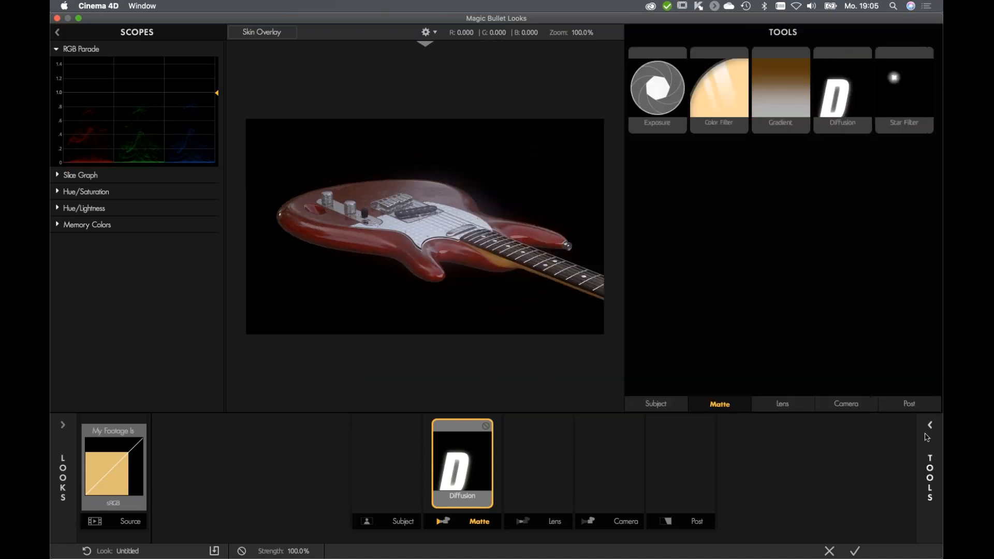
pyautogui.moveTo(885, 90); pyautogui.dragTo(497, 455)
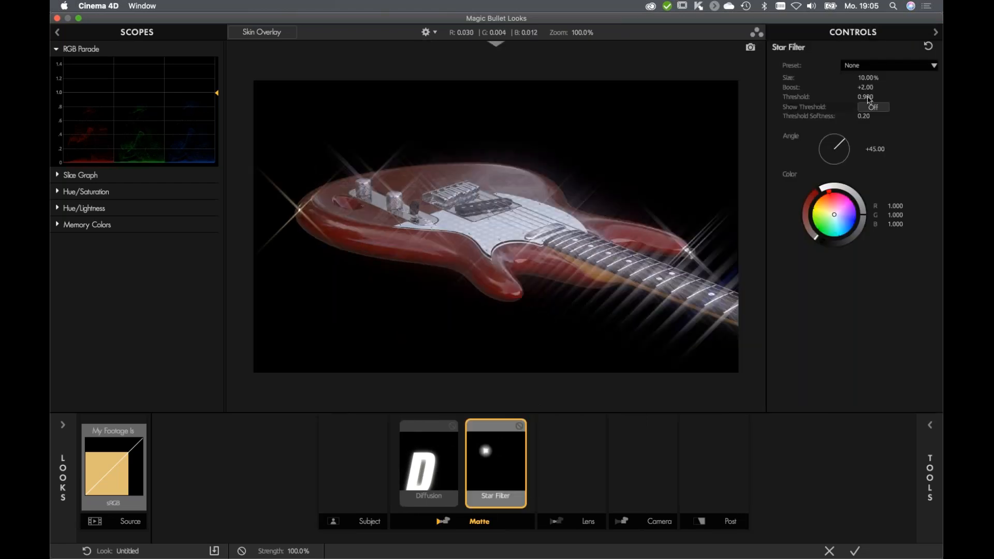
pyautogui.moveTo(867, 78); pyautogui.dragTo(866, 78)
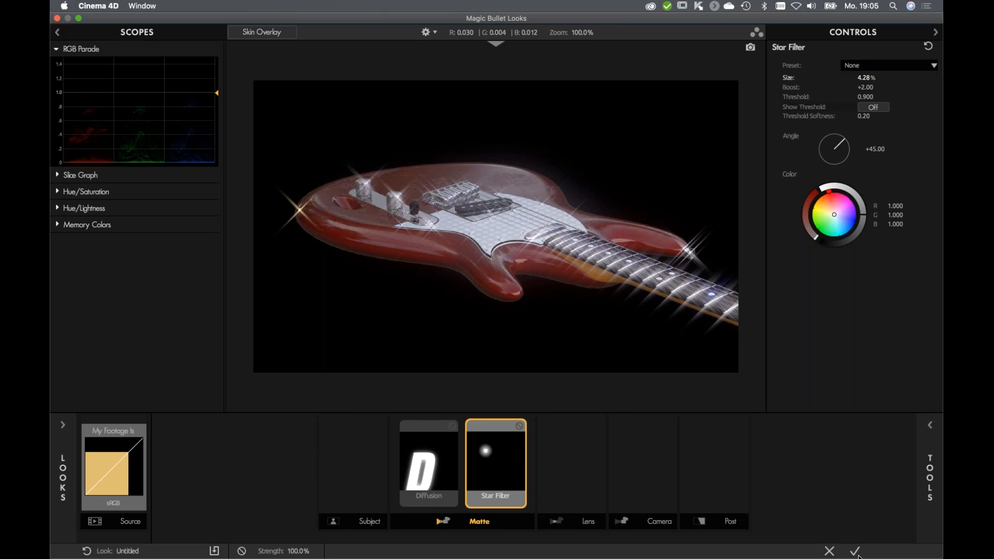
pyautogui.click(854, 551)
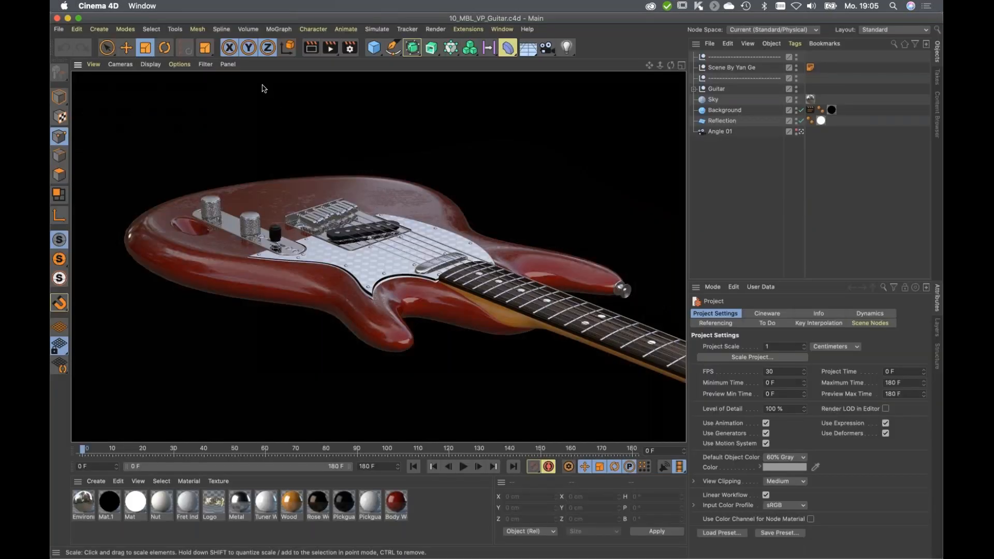
# Turn on Magic Bullet Looks display in the viewport and inspect the guitar from a lower angle.
pyautogui.click(179, 64)
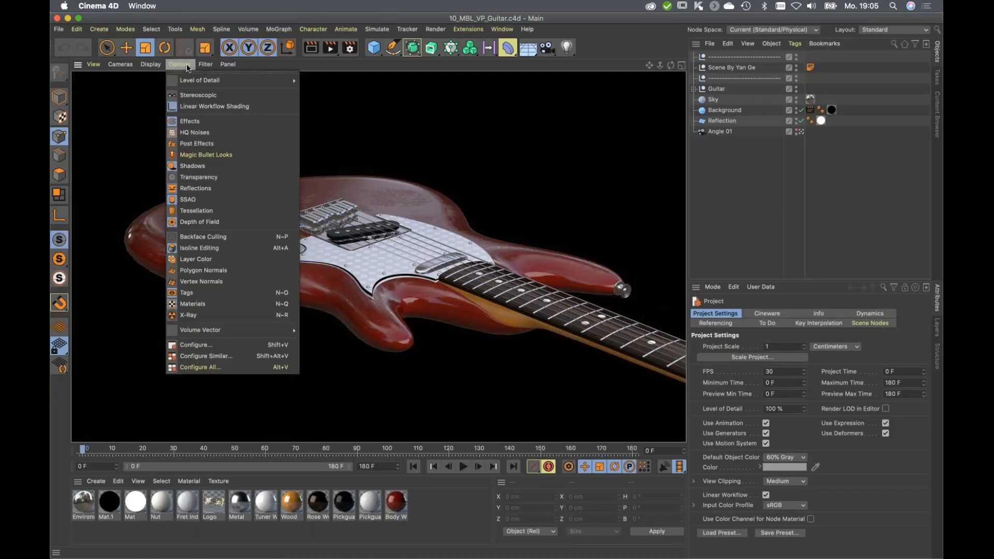
pyautogui.click(224, 154)
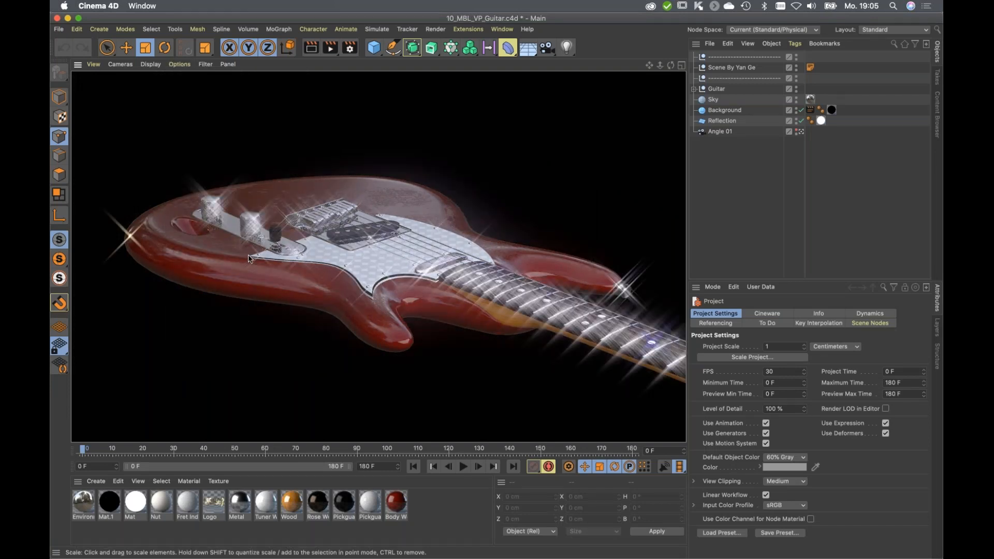
pyautogui.moveTo(261, 261)
pyautogui.keyDown('alt'); pyautogui.mouseDown()
pyautogui.moveTo(310, 275)
pyautogui.moveTo(265, 274)
pyautogui.moveTo(249, 261)
pyautogui.moveTo(279, 251)
pyautogui.moveTo(268, 248)
pyautogui.mouseUp(); pyautogui.keyUp('alt')
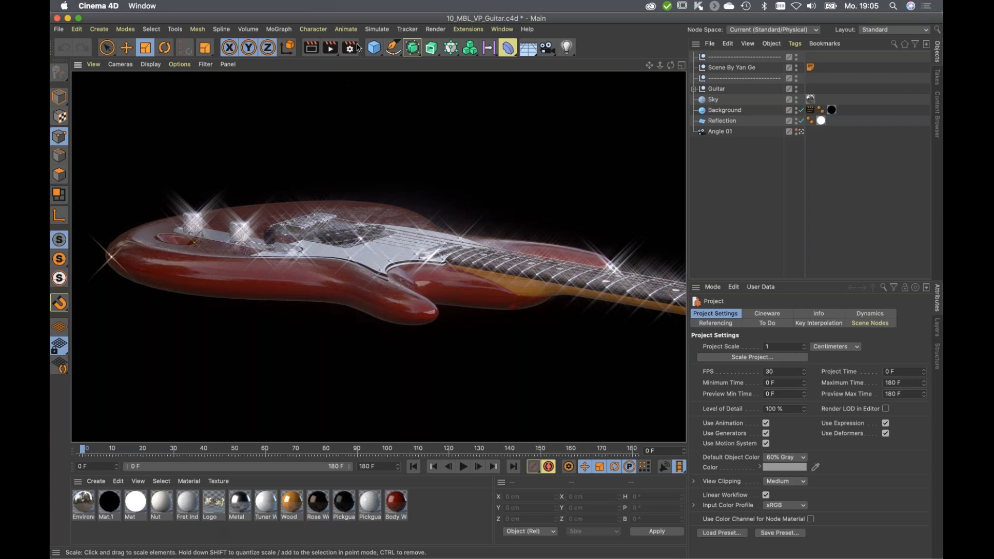
# In the render settings, choose the Viewport Renderer and enable Magic Bullet Looks under Hardware OpenGL.
pyautogui.click(350, 47)
pyautogui.click(421, 67)
pyautogui.click(434, 99)
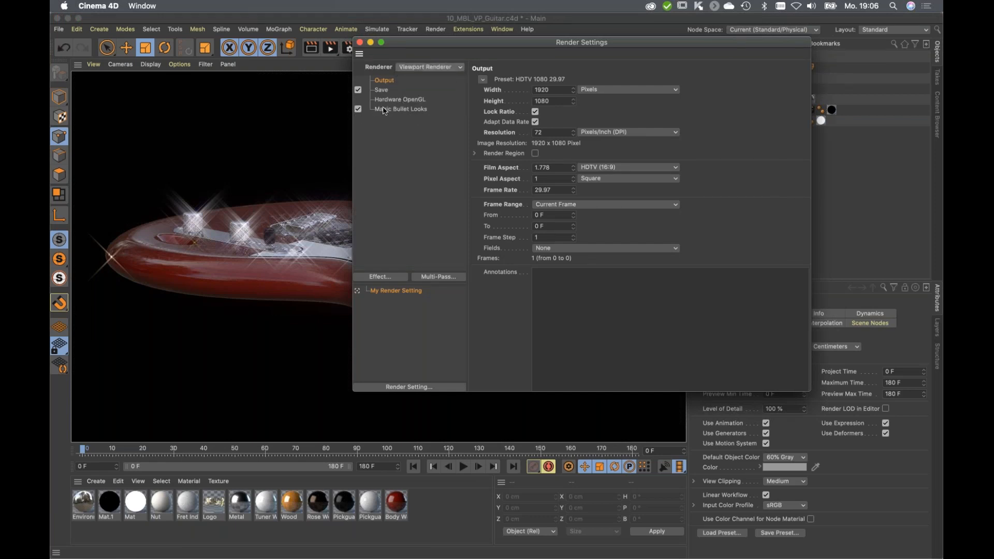
pyautogui.click(396, 100)
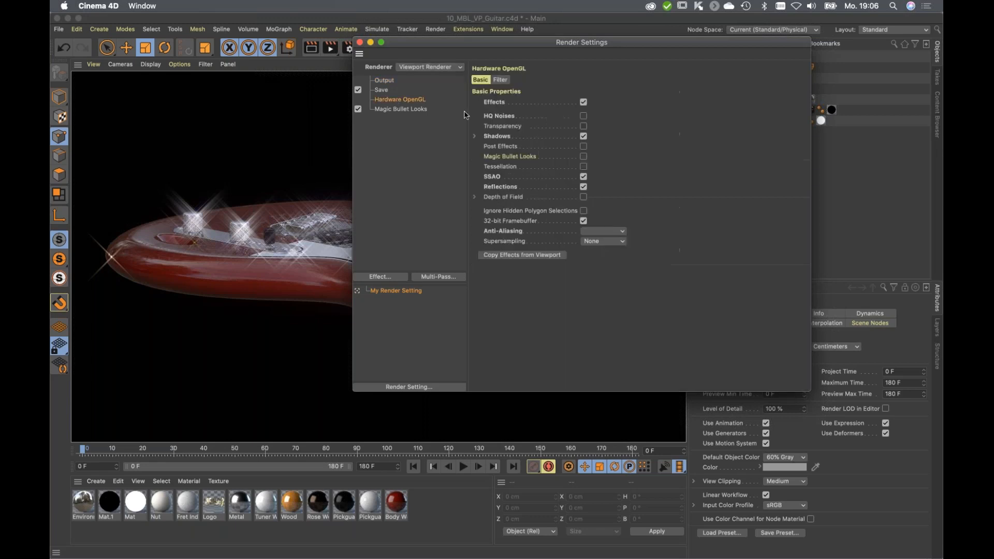
pyautogui.click(584, 157)
pyautogui.click(360, 42)
# Switch to 11_UV_Snapping.c4d in the BP - UV Edit layout and load the Cover 0,25L texture into the UV editor.
pyautogui.press('v')
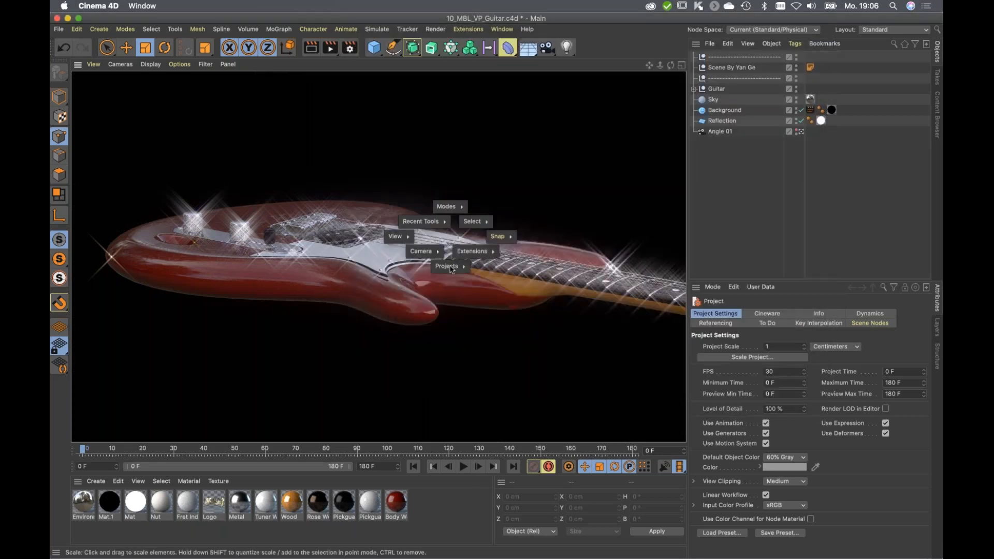
pyautogui.moveTo(452, 266)
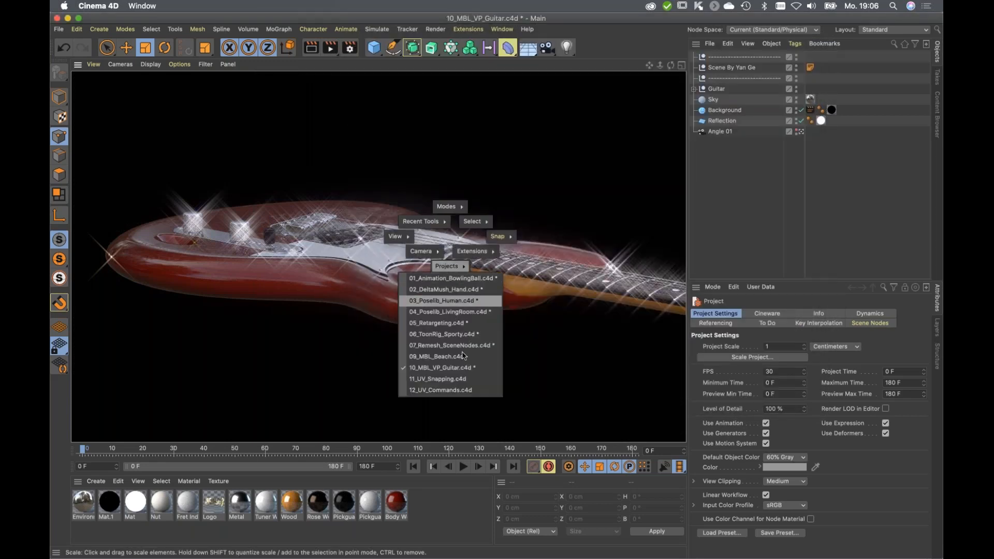
pyautogui.click(470, 379)
pyautogui.click(889, 31)
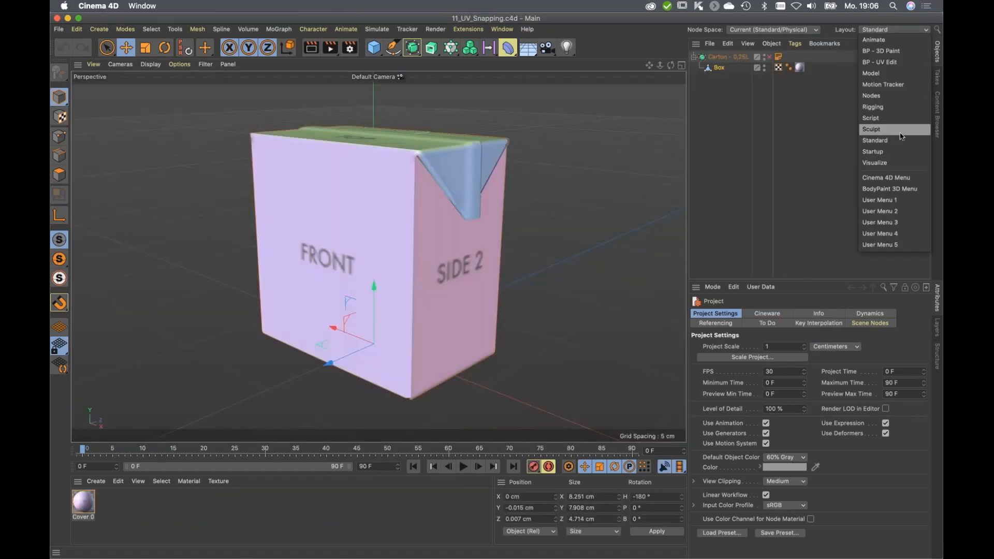
pyautogui.click(886, 63)
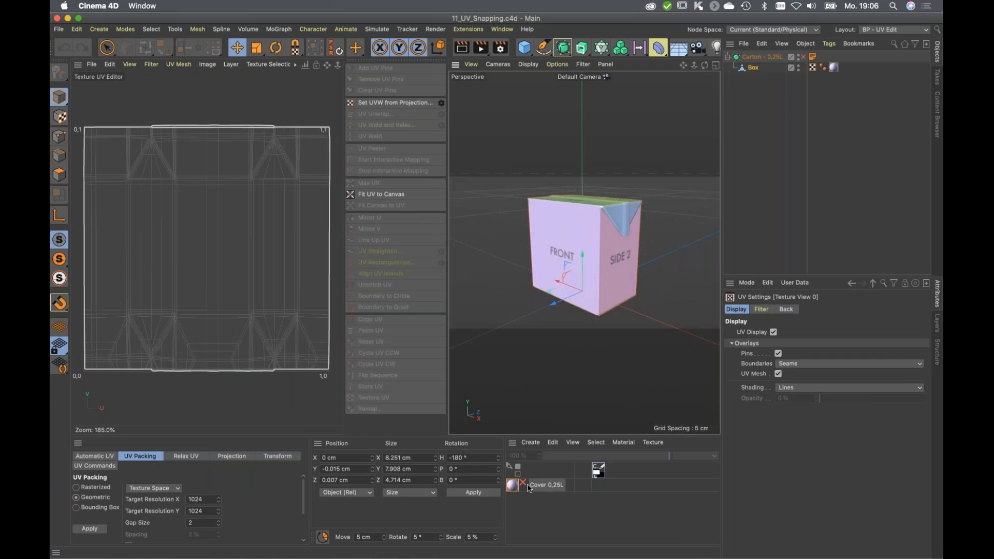
pyautogui.click(511, 483)
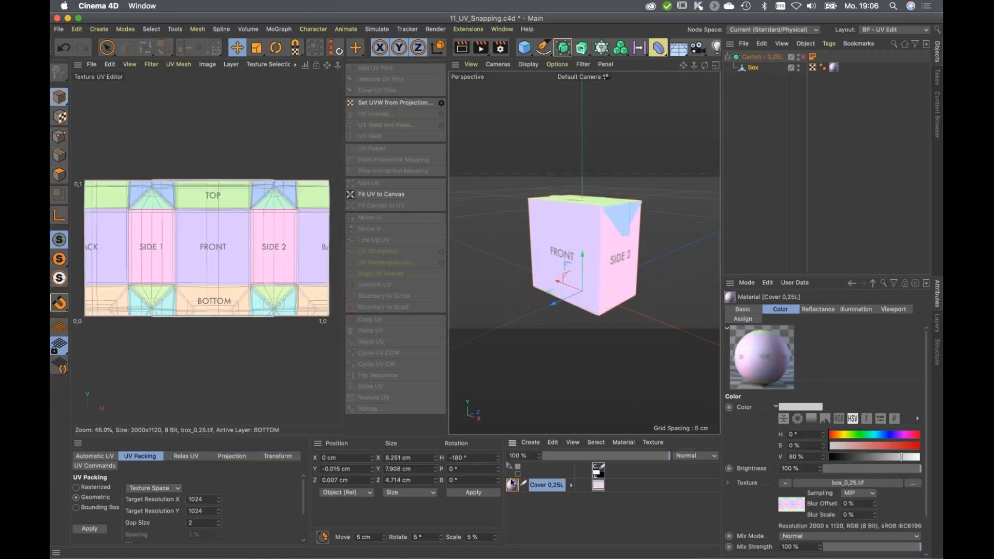
# Enable snapping in Points mode with the snap options as a floating palette, near the SIDE 1 and FRONT border in the UV editor.
pyautogui.keyDown('alt'); pyautogui.moveTo(172, 212); pyautogui.dragTo(341, 288, button='right'); pyautogui.keyUp('alt')
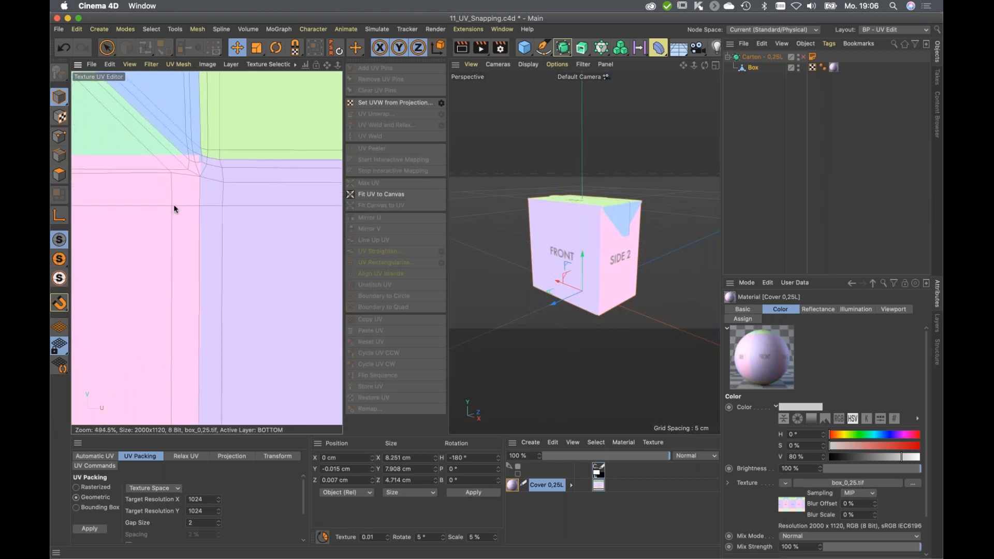
pyautogui.scroll(5, 193, 219)
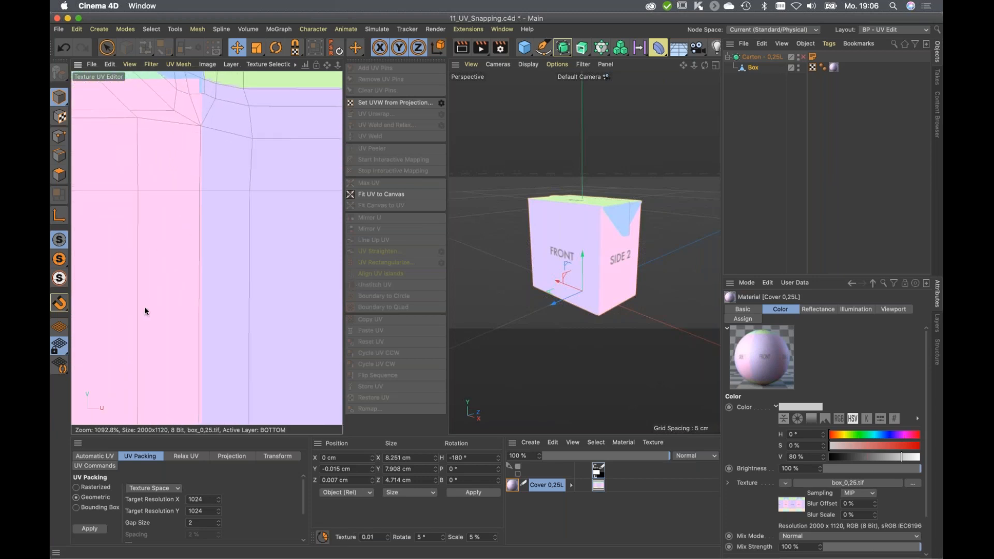
pyautogui.click(60, 136)
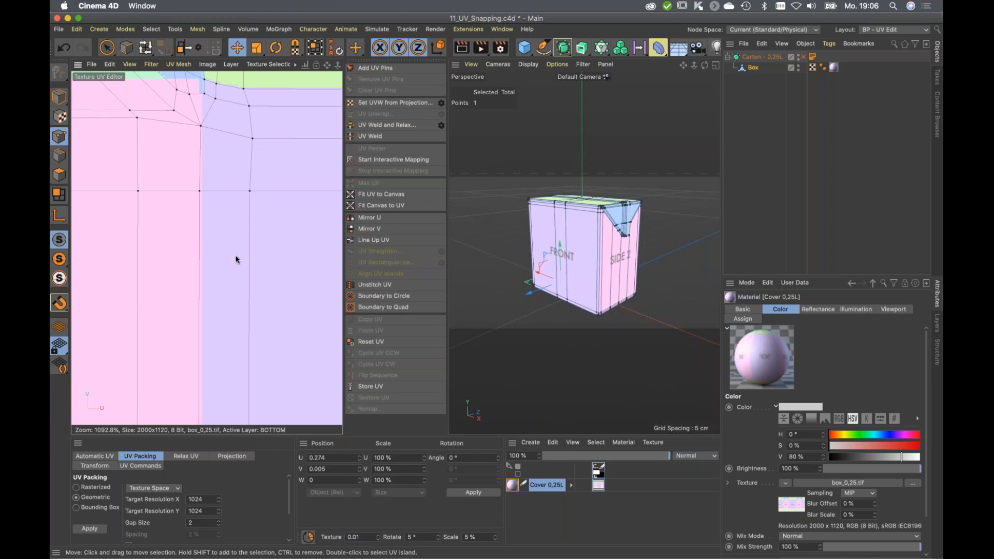
pyautogui.click(60, 303)
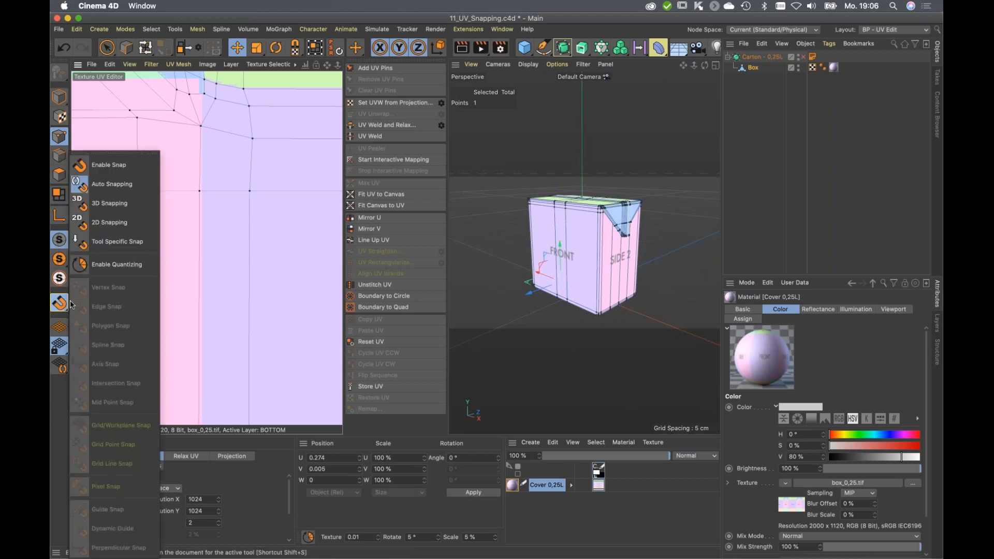
pyautogui.click(113, 154)
pyautogui.click(114, 160)
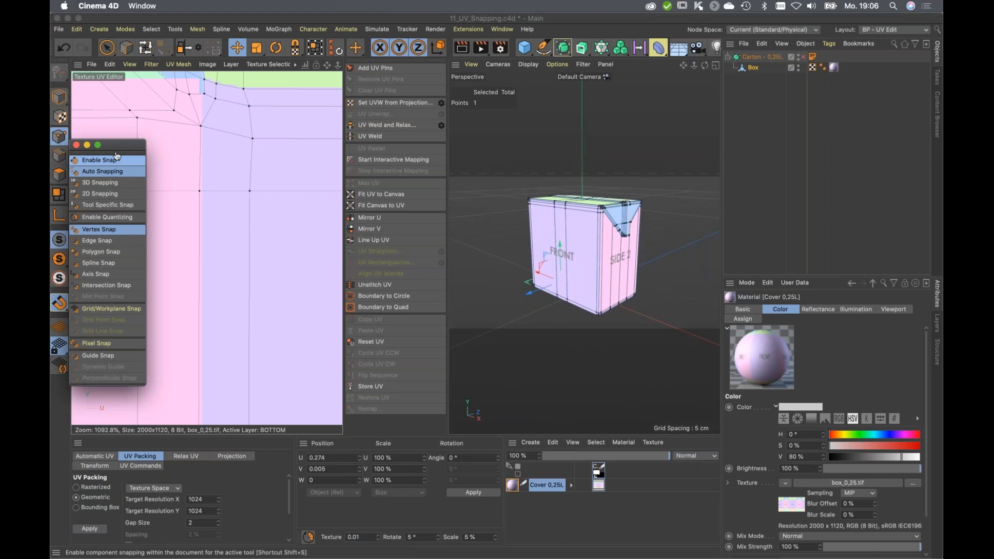
pyautogui.moveTo(122, 145); pyautogui.dragTo(124, 237)
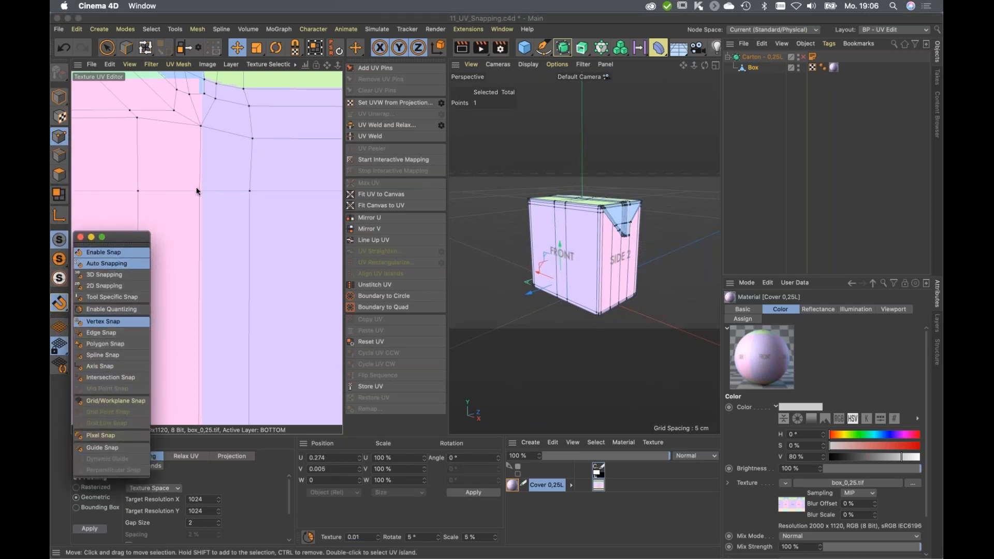
# Move the UV point on the SIDE 1 and FRONT border with Vertex Snap, and reposition it using Edge Snap instead.
pyautogui.moveTo(199, 193); pyautogui.dragTo(245, 240)
pyautogui.click(125, 332)
pyautogui.moveTo(216, 209); pyautogui.dragTo(200, 184)
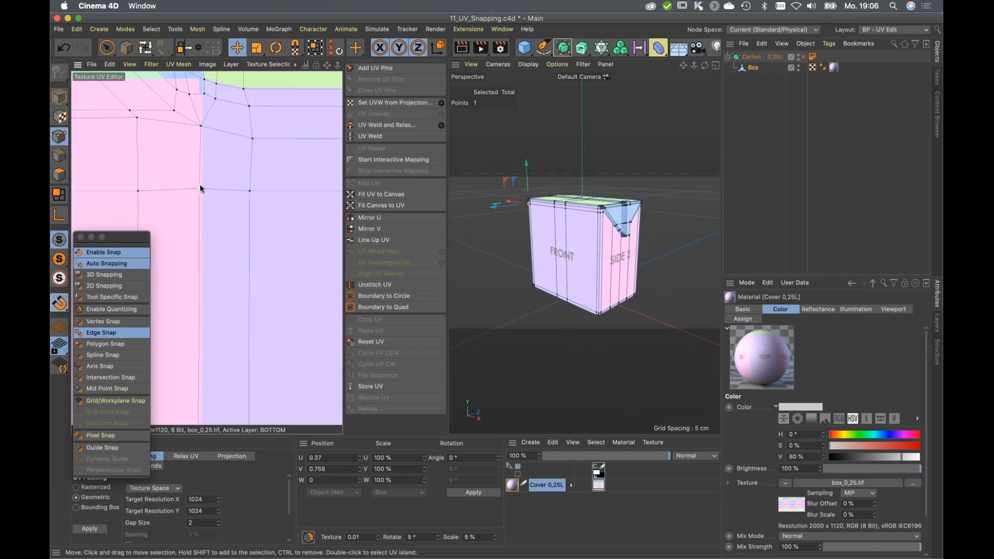
# Replace Edge Snap with Pixel Snap, align the UV point to the texture's color border and disable snapping.
pyautogui.click(122, 334)
pyautogui.click(103, 437)
pyautogui.moveTo(202, 185)
pyautogui.mouseDown()
pyautogui.moveTo(187, 185)
pyautogui.moveTo(200, 191)
pyautogui.mouseUp()
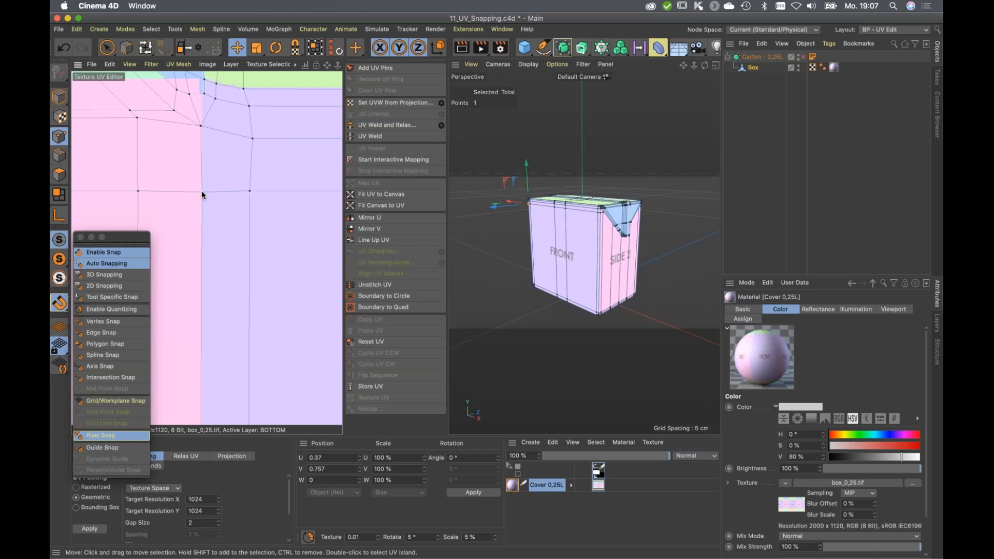
pyautogui.moveTo(203, 191); pyautogui.dragTo(202, 192)
pyautogui.click(119, 254)
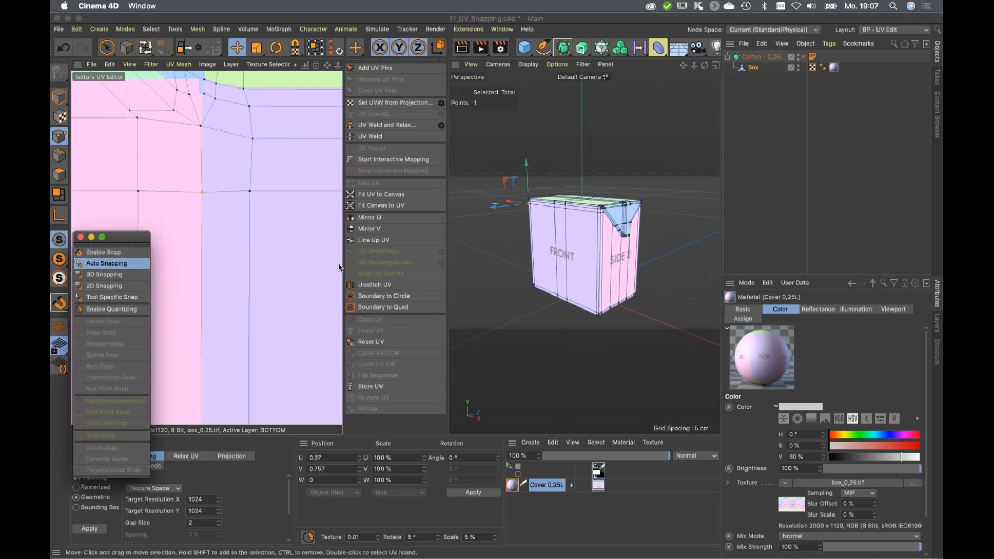
# Switch to the project 12_UV_Commands.c4d, dismiss the texture message and close the floating snap palette.
pyautogui.press('v')
pyautogui.moveTo(336, 293)
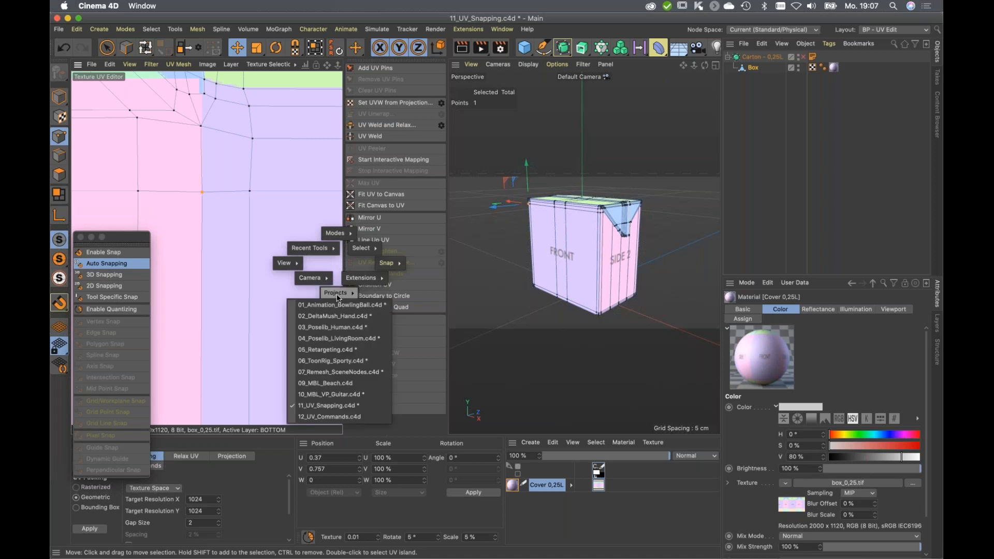
pyautogui.click(345, 417)
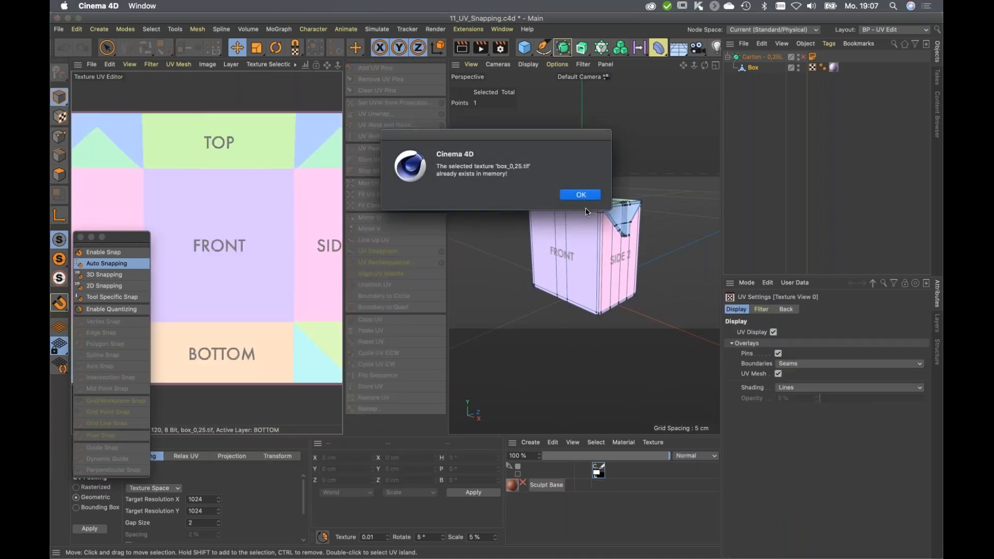
pyautogui.click(581, 194)
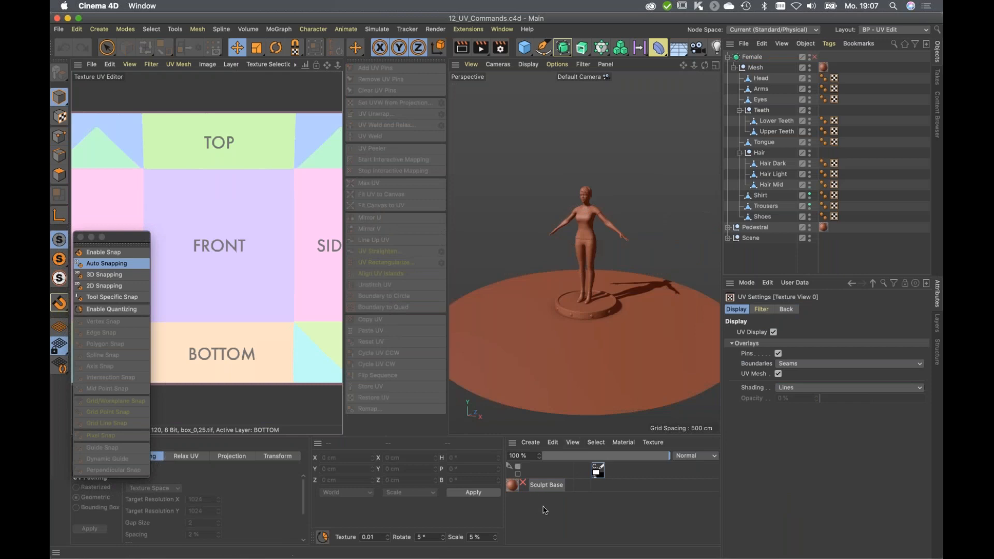
pyautogui.click(586, 494)
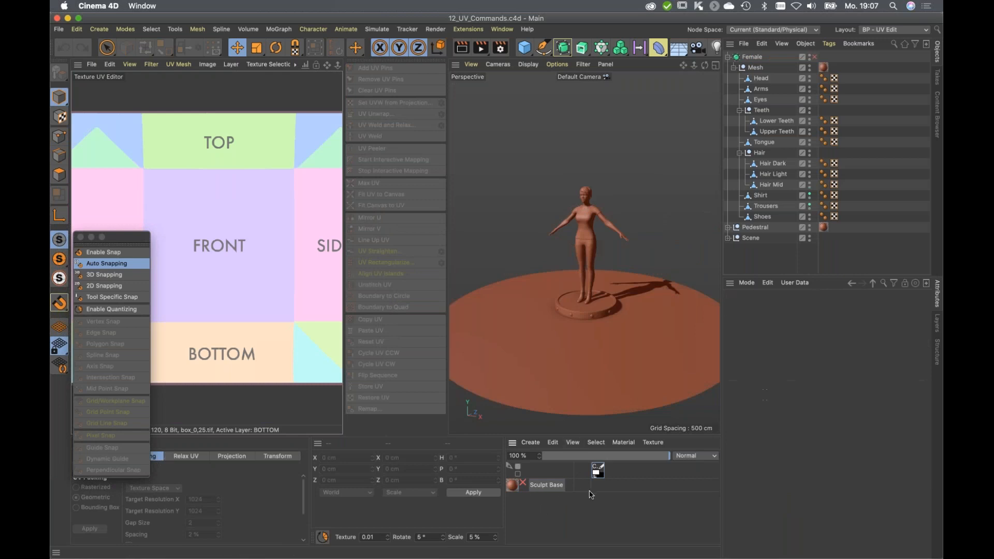
pyautogui.click(80, 237)
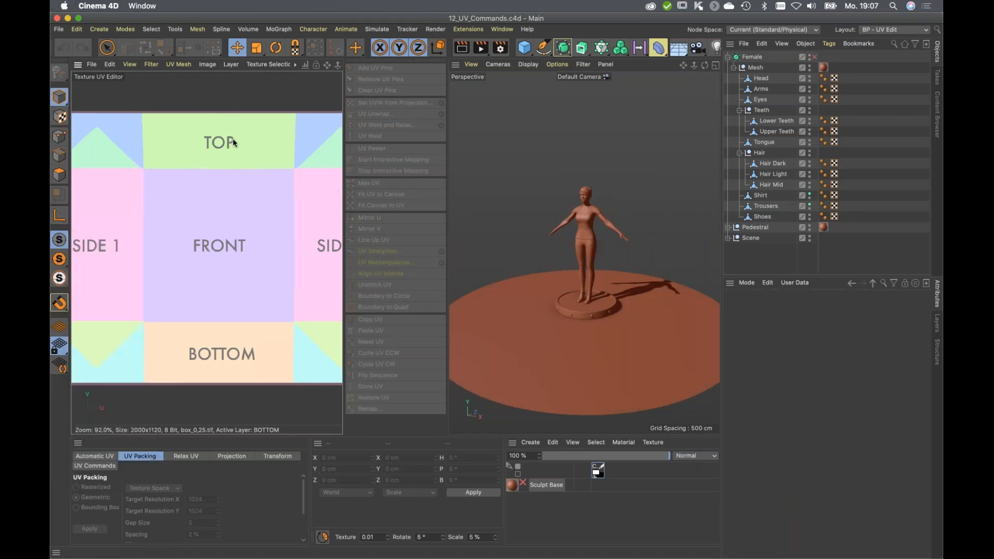
# Activate the Sculpt Base material for painting and show the Head object's UV mesh through its UVW tag, without the box texture.
pyautogui.click(514, 488)
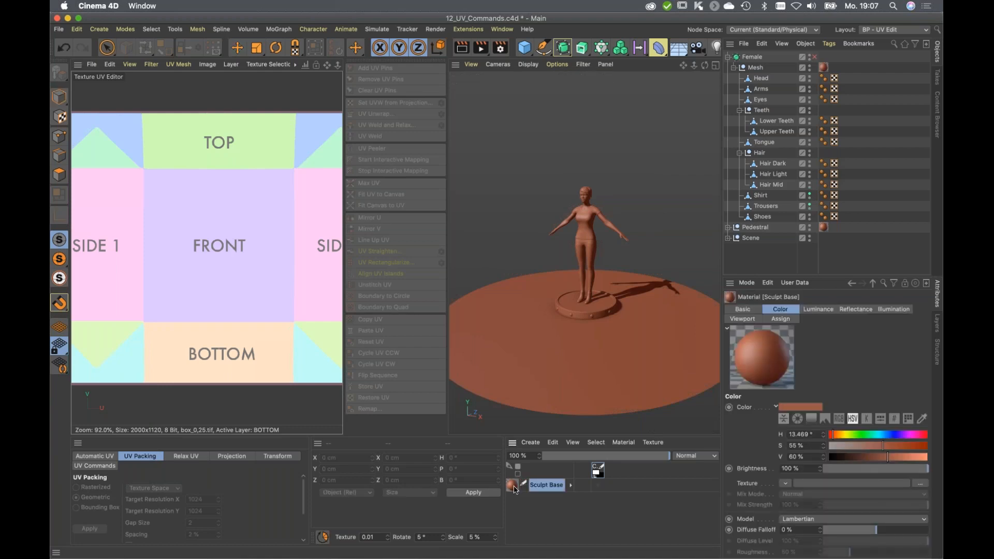
pyautogui.doubleClick(514, 489)
pyautogui.click(219, 76)
pyautogui.click(761, 79)
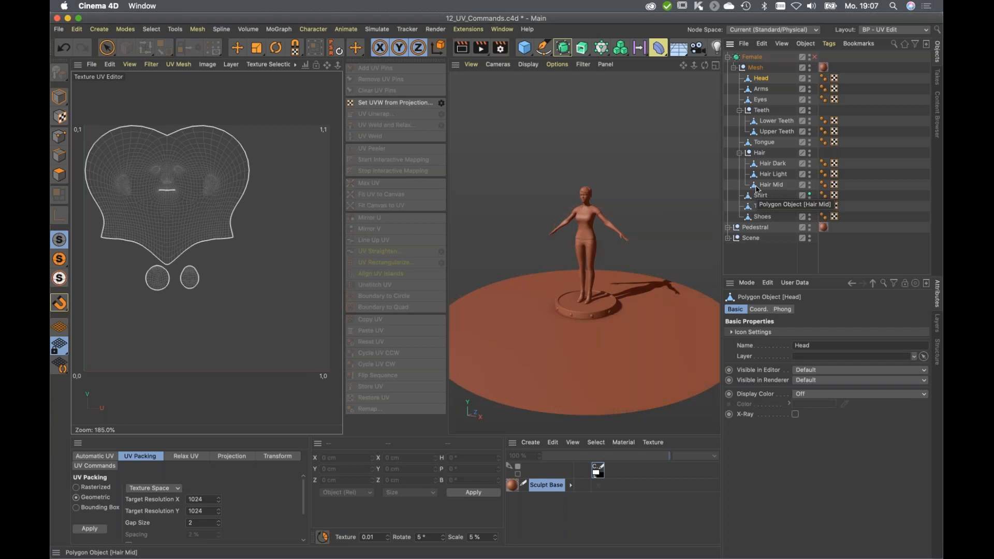
pyautogui.click(835, 78)
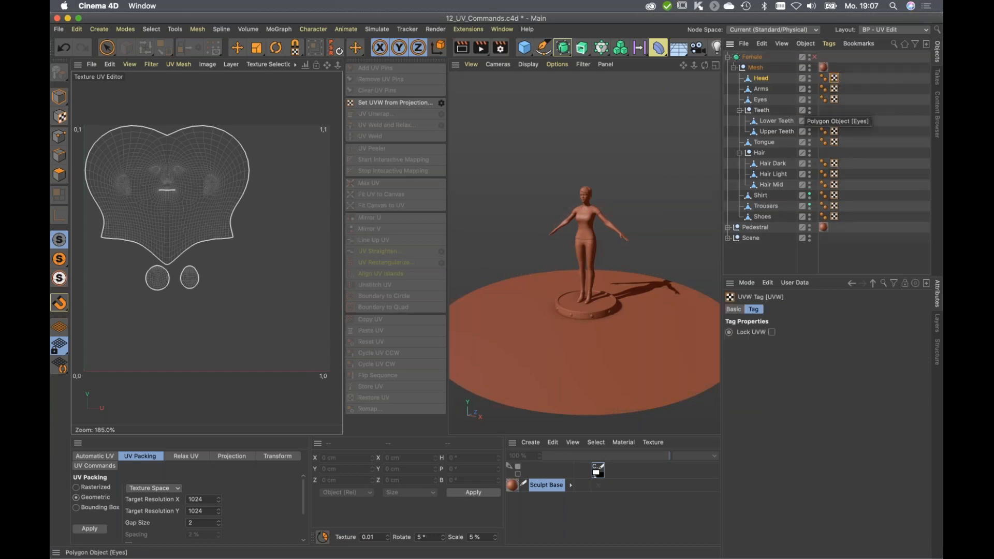
# Select the head's whole face UV island in Polygons mode and rotate it slightly off its upright orientation.
pyautogui.click(61, 176)
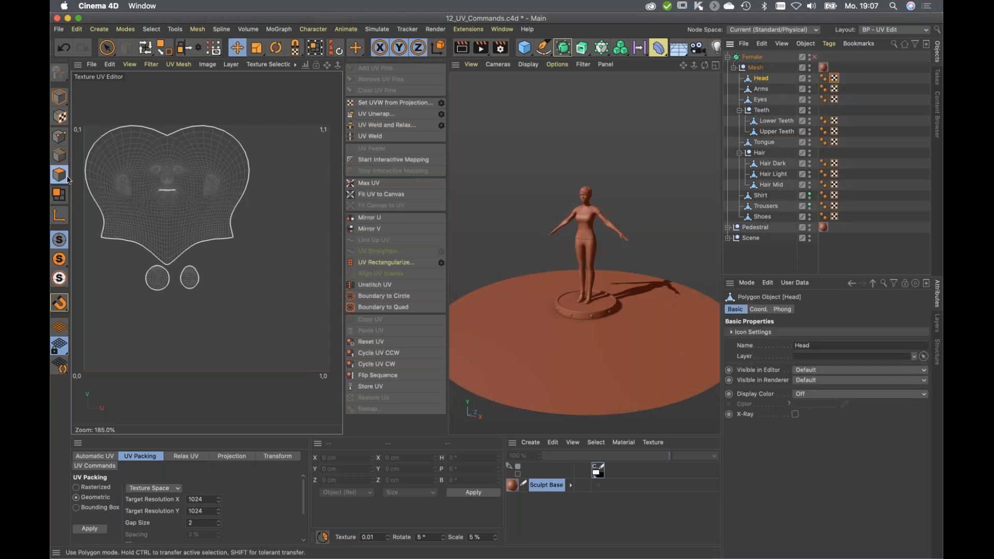
pyautogui.click(189, 198)
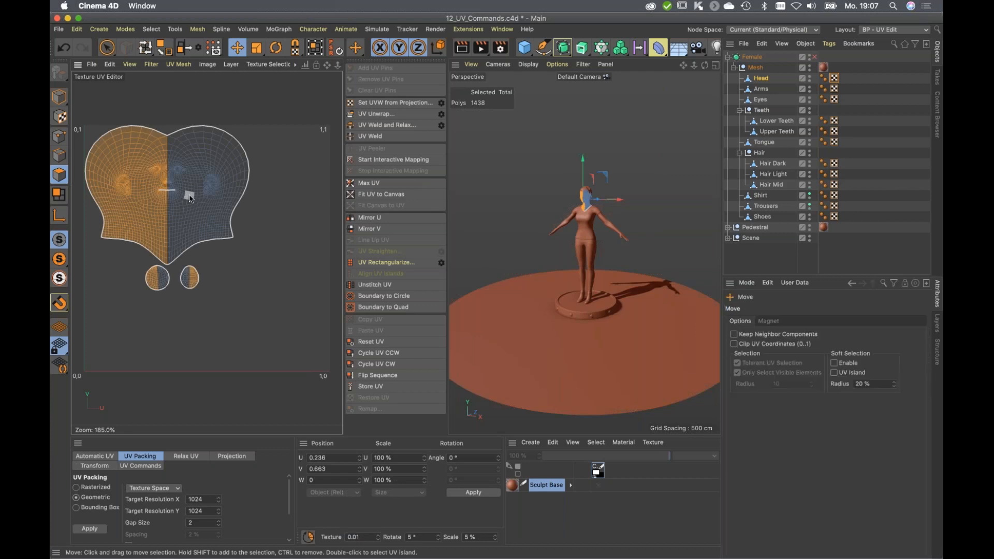
pyautogui.doubleClick(190, 197)
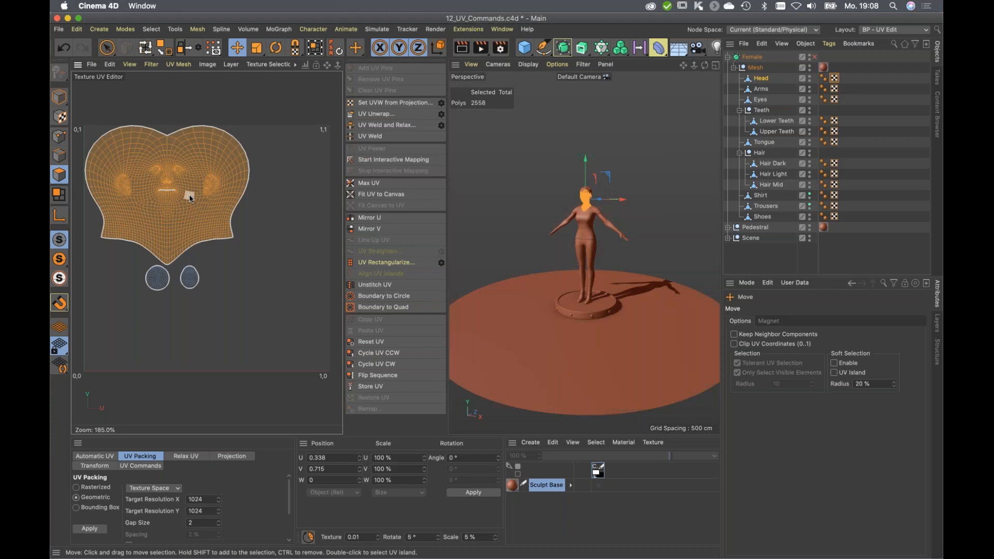
pyautogui.press('r')
pyautogui.moveTo(195, 199); pyautogui.dragTo(160, 166)
pyautogui.scroll(5, 160, 166)
pyautogui.scroll(1, 160, 167)
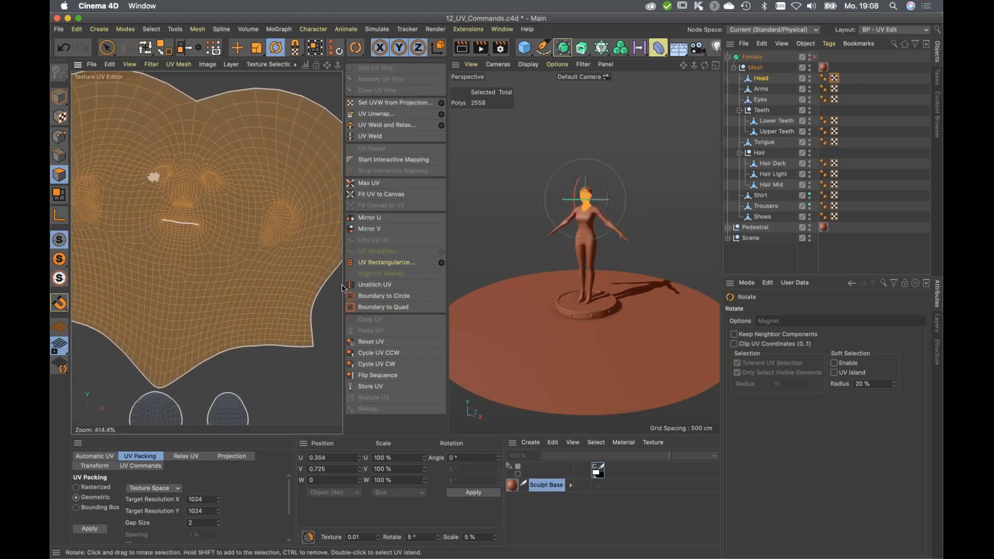
# Clear the head's edge selection in Edges mode and bring the figure closer in the perspective view.
pyautogui.click(59, 155)
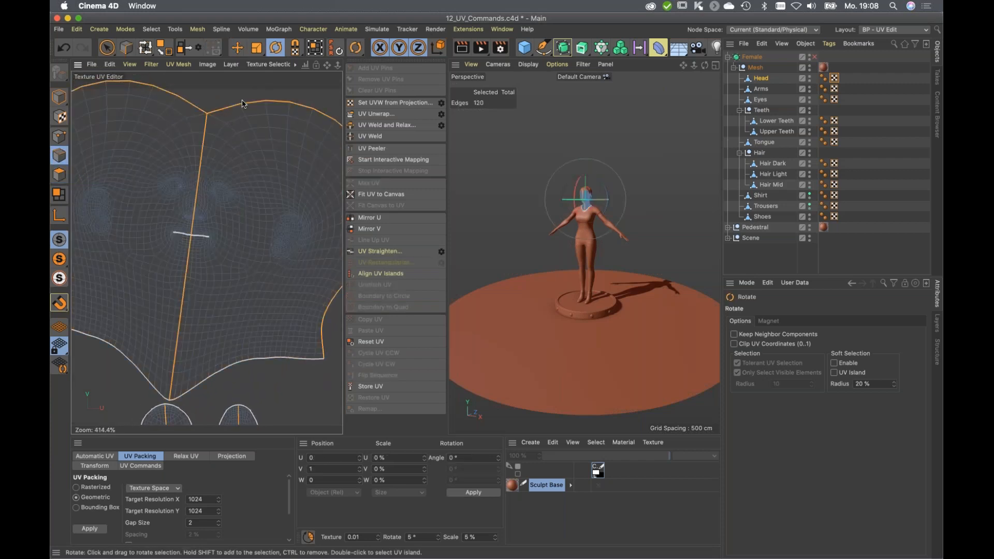
pyautogui.click(218, 95)
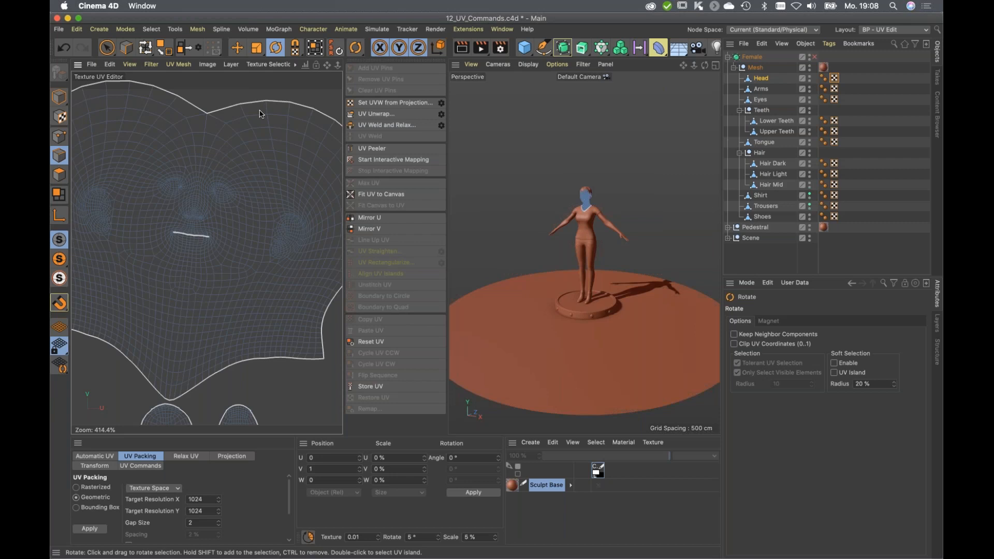
pyautogui.scroll(3, 589, 271)
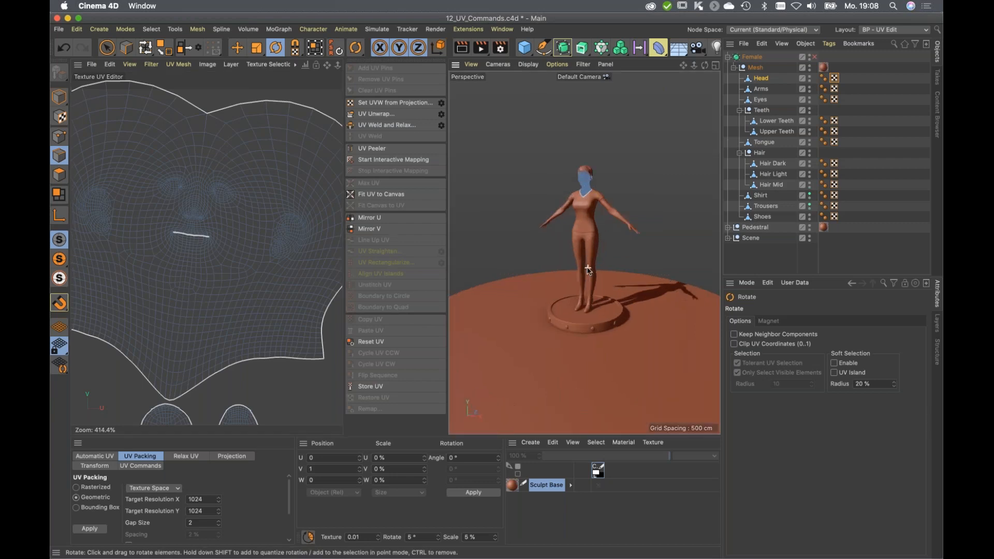
pyautogui.scroll(3, 589, 270)
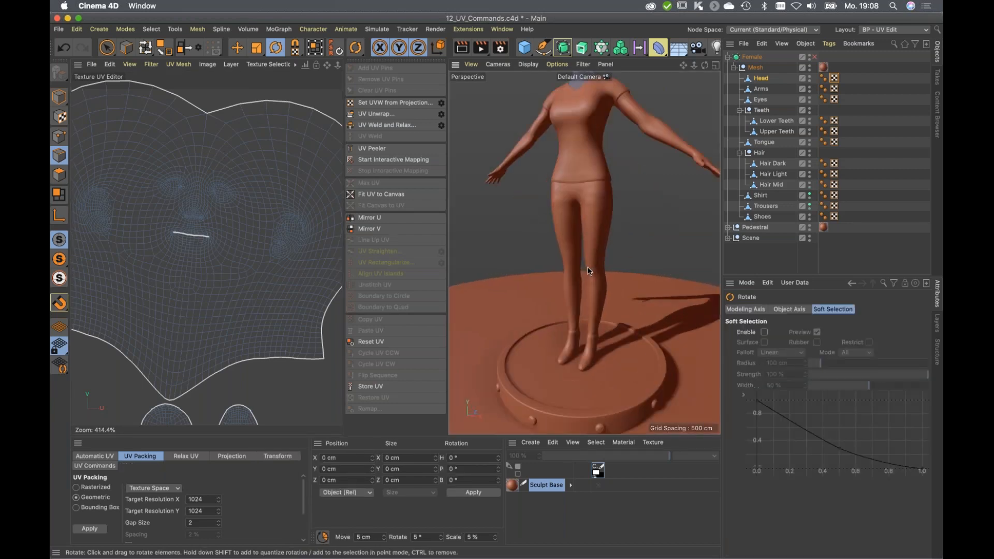
pyautogui.scroll(-5, 589, 271)
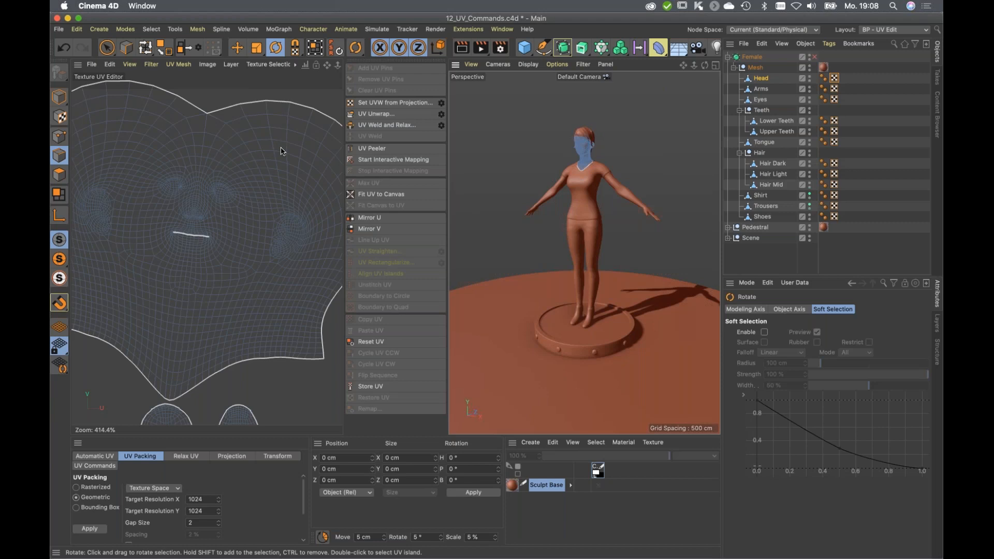
# Rotate the head's face UV island nearly upright in Polygons mode.
pyautogui.click(59, 175)
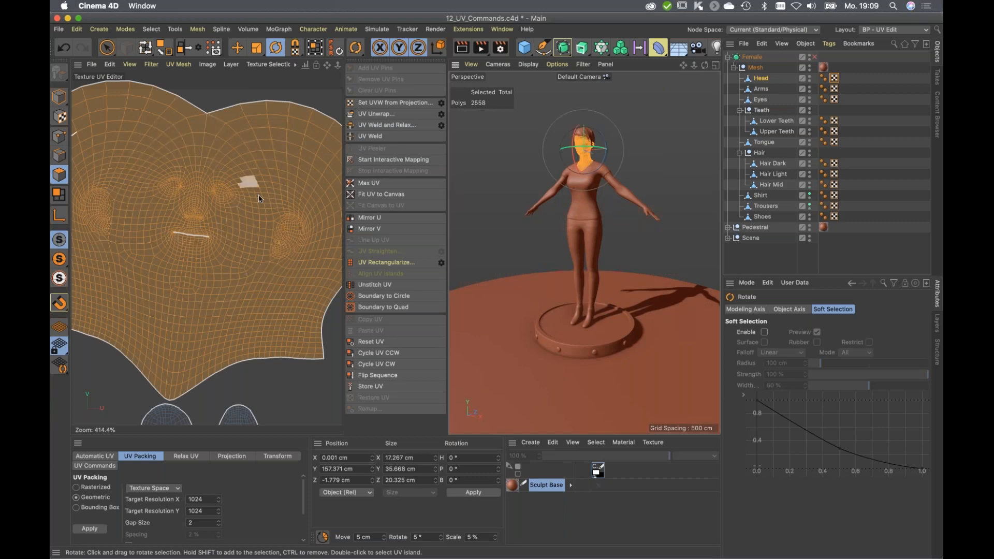
pyautogui.click(259, 231)
pyautogui.moveTo(233, 226)
pyautogui.mouseDown()
pyautogui.moveTo(257, 225)
pyautogui.moveTo(232, 242)
pyautogui.moveTo(244, 243)
pyautogui.mouseUp()
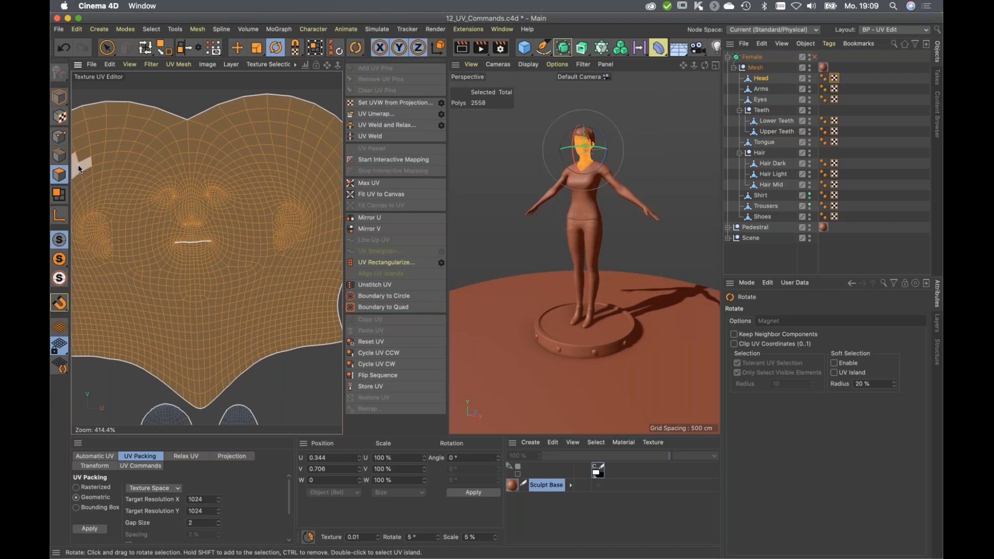
# Select the vertical centre edge on the forehead in Edges mode and align the face island to it with Align UV Islands.
pyautogui.click(60, 157)
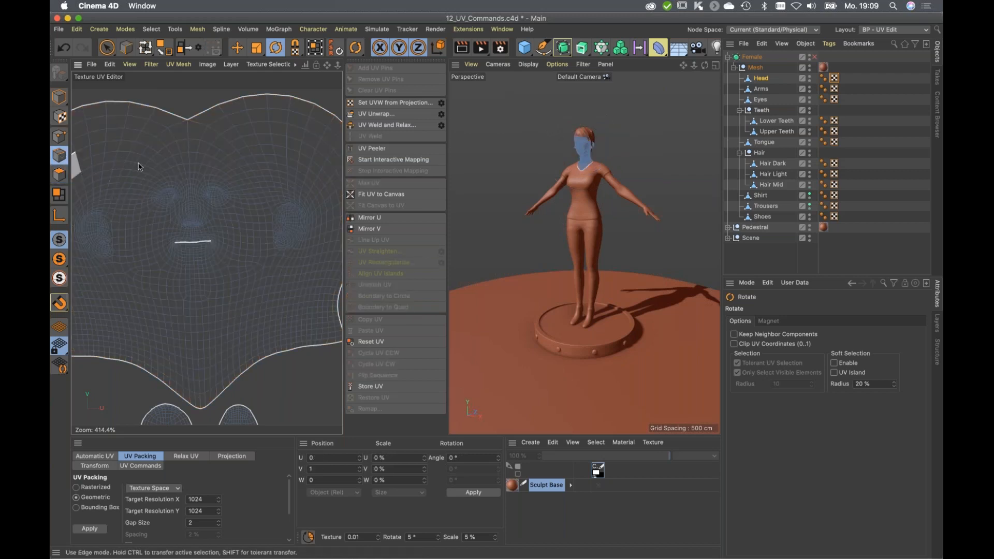
pyautogui.click(190, 161)
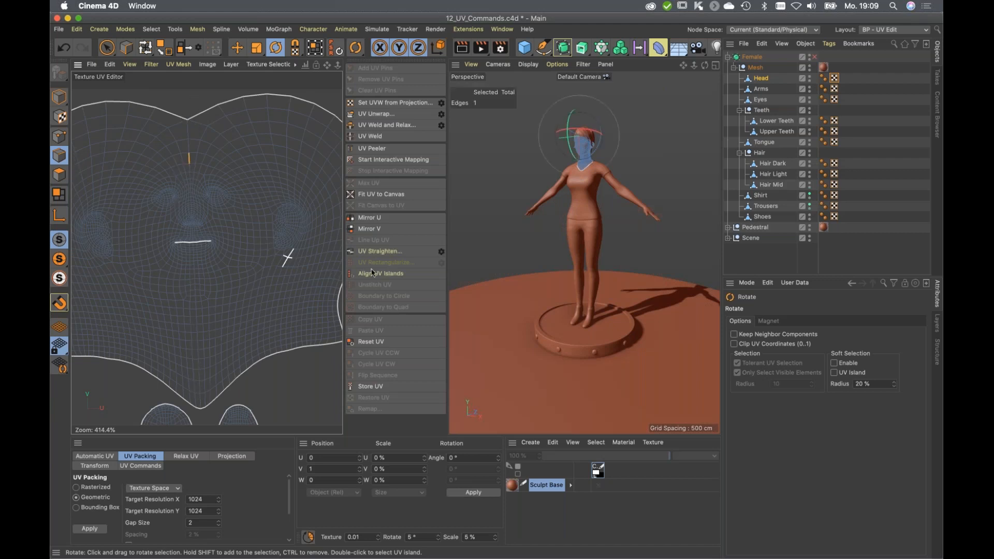
pyautogui.click(405, 274)
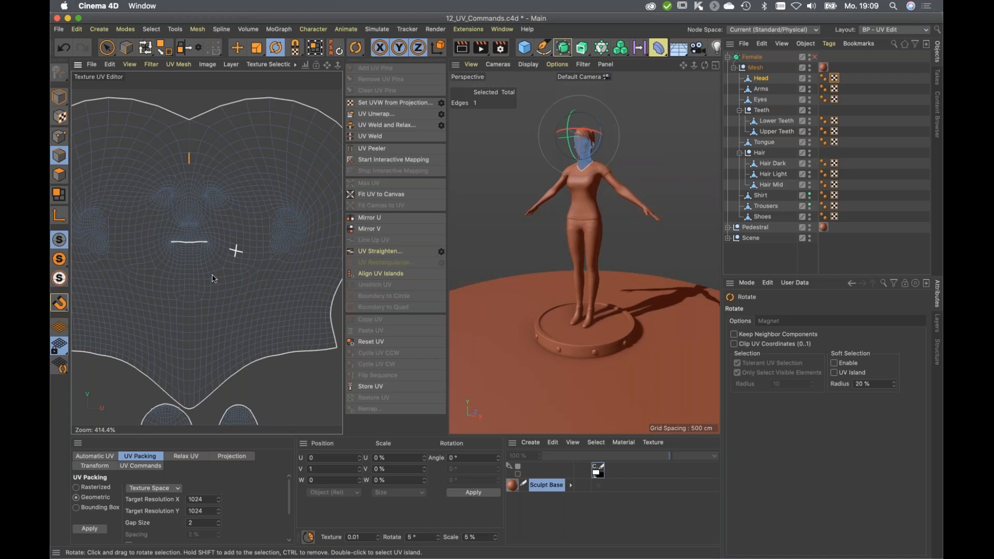
# Select the Trousers object and loop-select the knee edge loop on the upper leg island with Loop Selection.
pyautogui.click(763, 207)
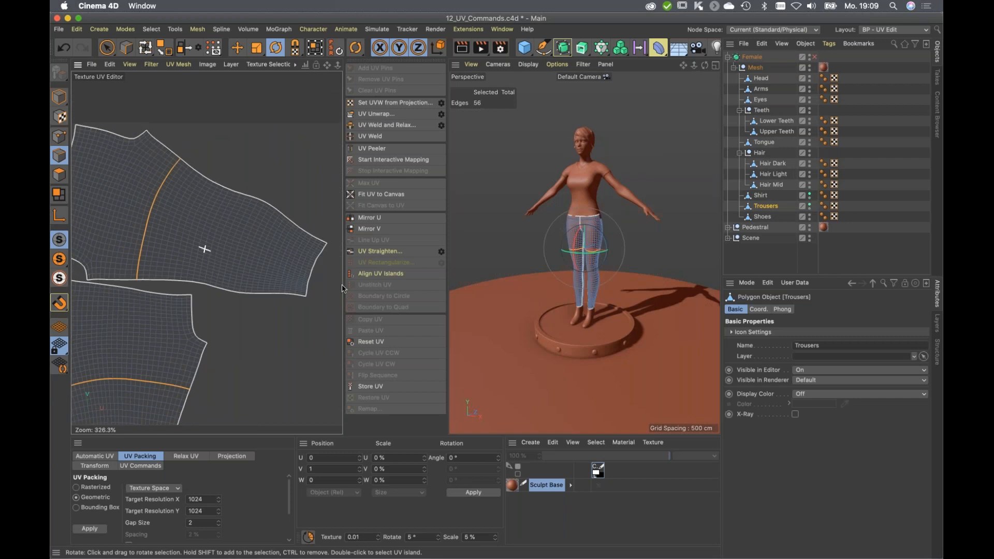
pyautogui.scroll(5, 199, 223)
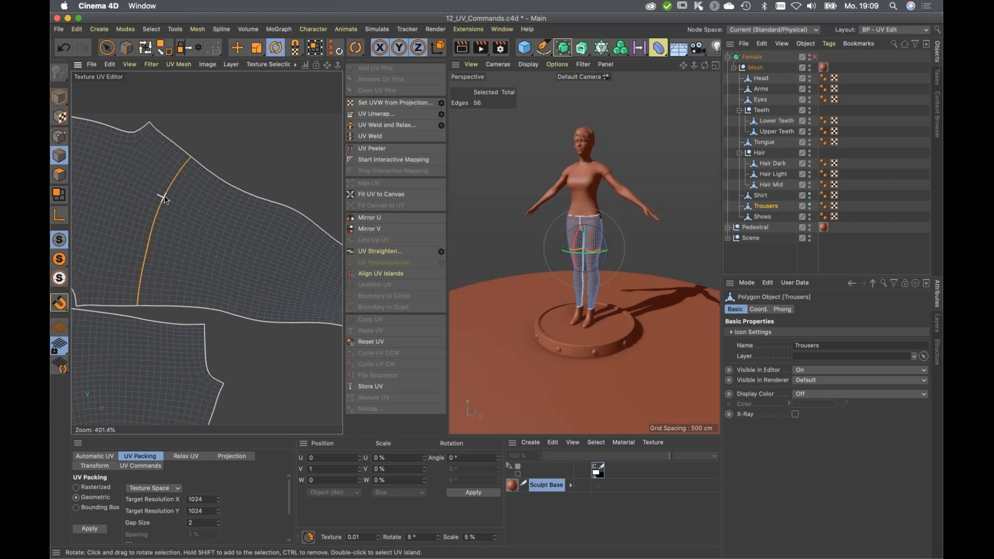
pyautogui.press('u')
pyautogui.press('l')
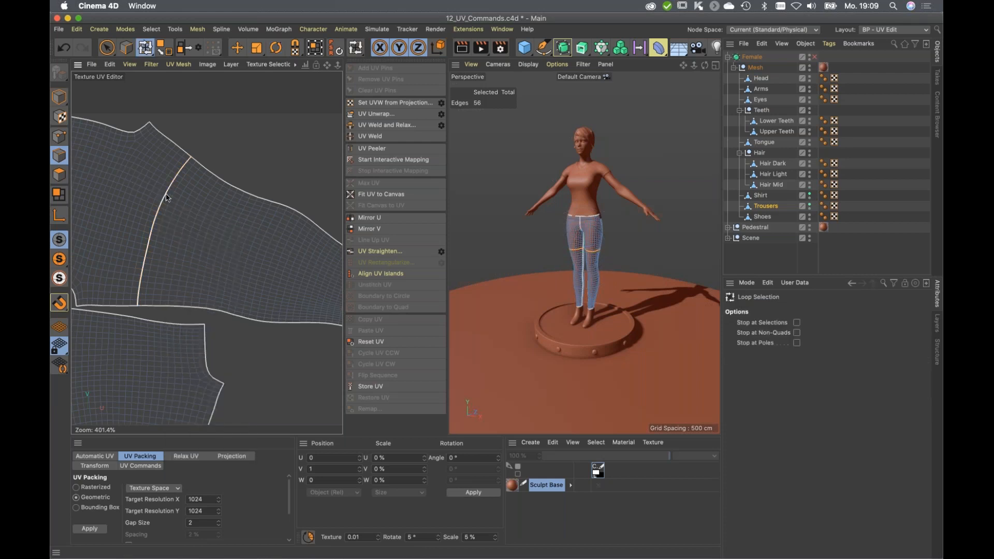
pyautogui.click(167, 198)
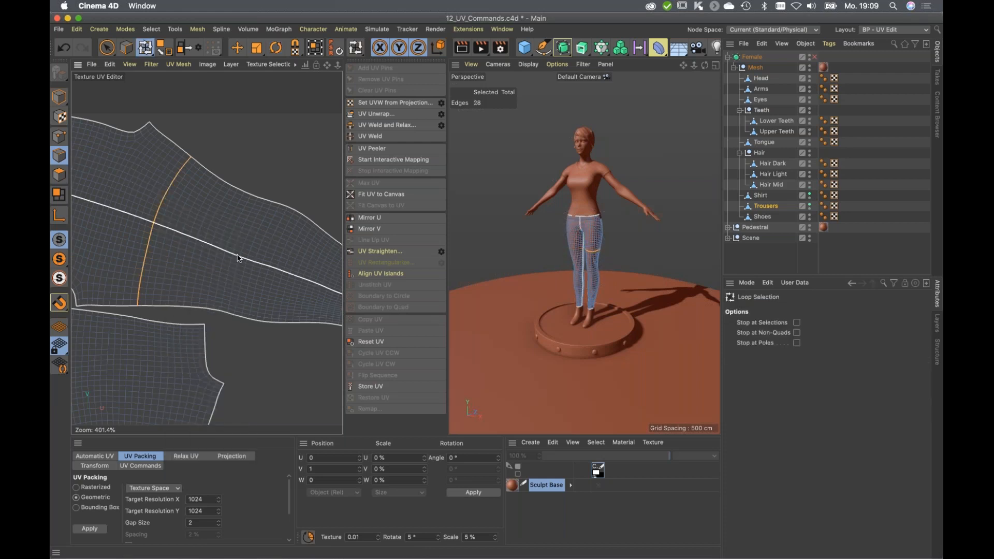
# Try UV Straighten on the knee loop with the current options, retry it with Auto Align disabled, and undo each attempt.
pyautogui.click(381, 252)
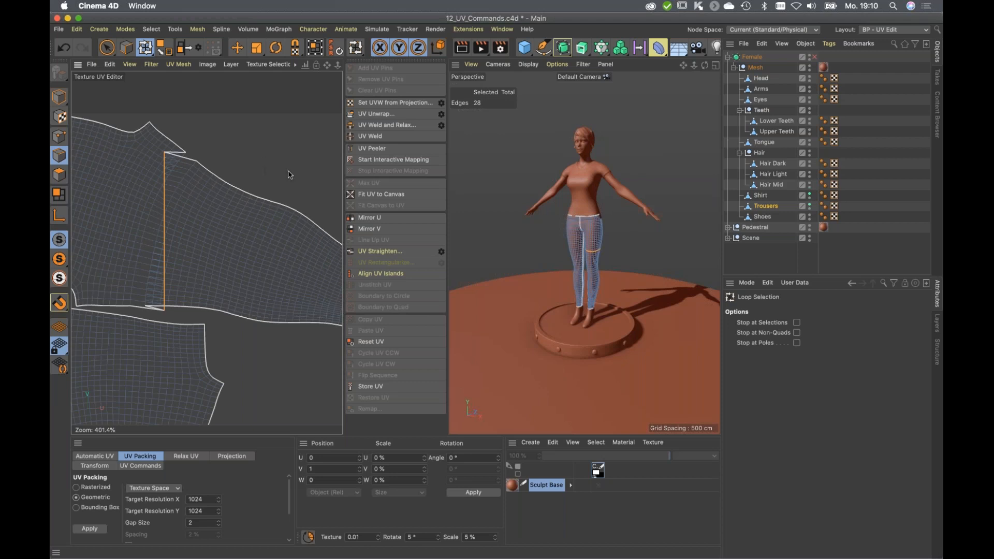
pyautogui.press('super+z')
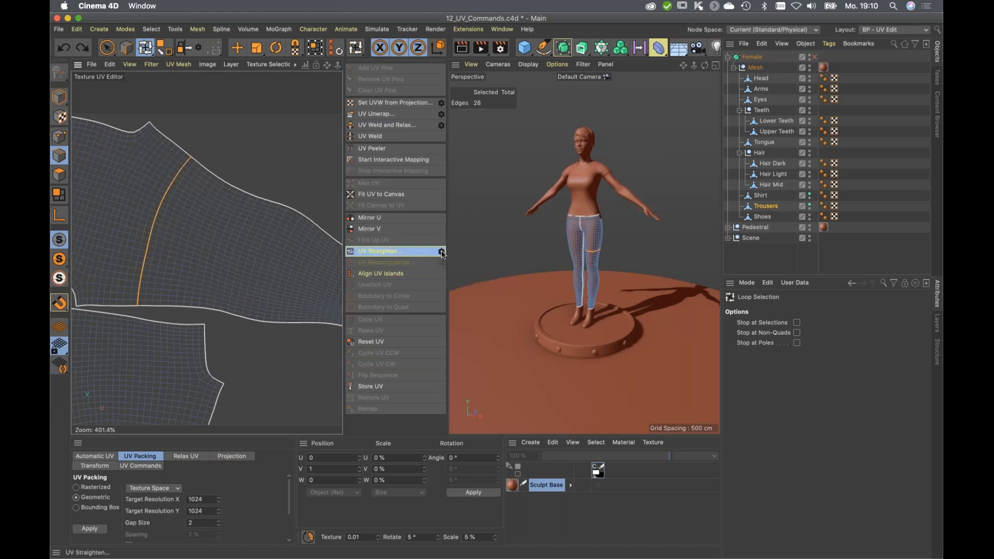
pyautogui.click(441, 253)
pyautogui.moveTo(452, 223); pyautogui.dragTo(460, 190)
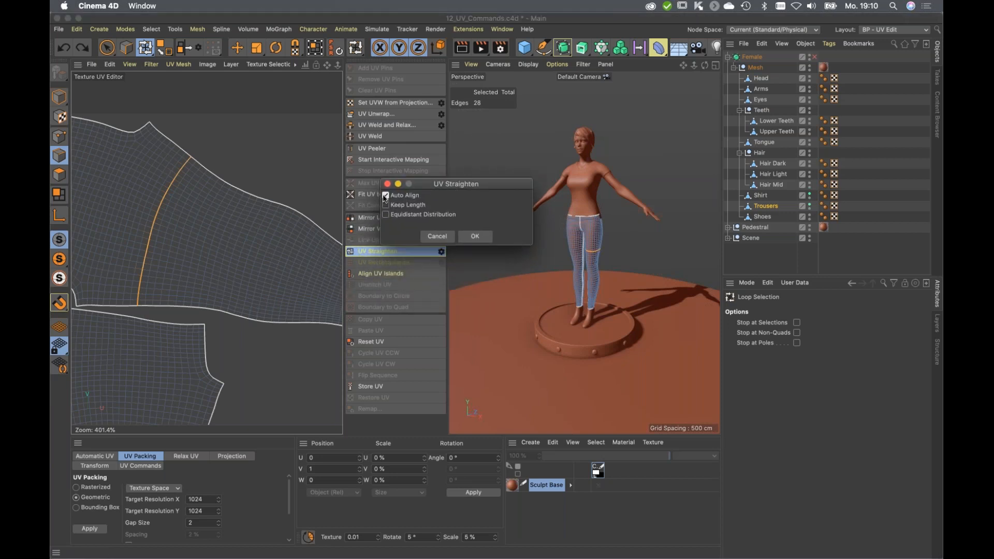
pyautogui.click(385, 195)
pyautogui.click(475, 237)
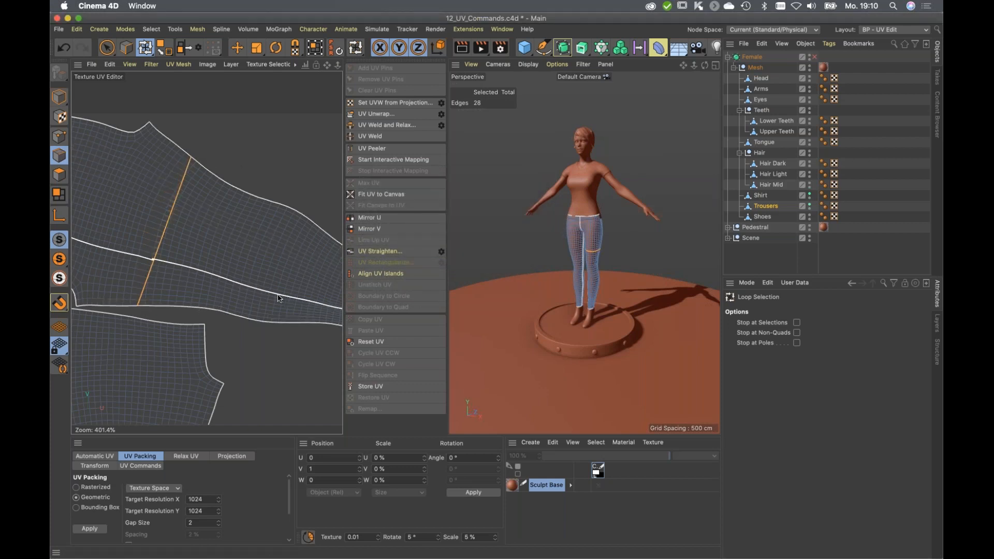
pyautogui.press('super+z')
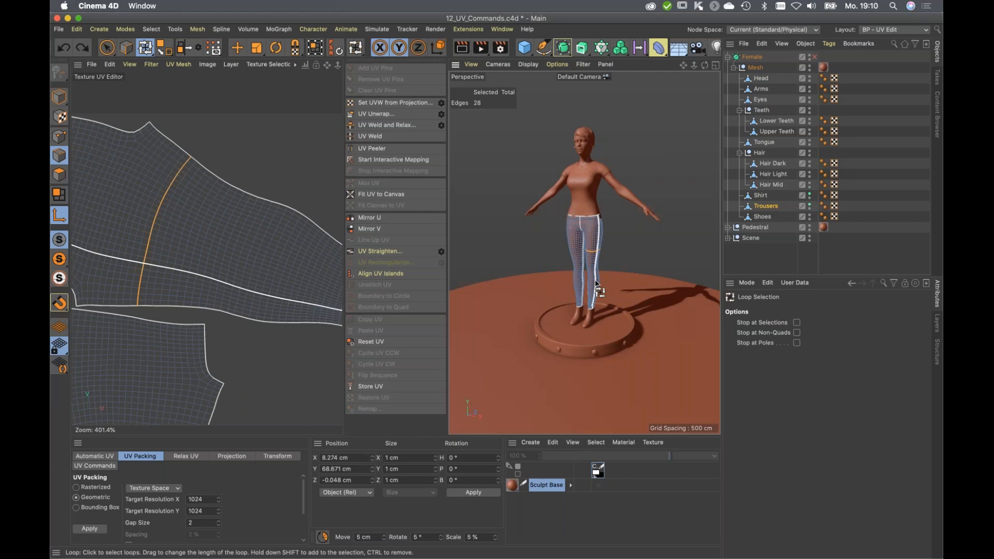
# Fill-select the lower trouser leg polygons bounded by the knee loop and move their UVs away from the rest of the island.
pyautogui.press('u')
pyautogui.press('f')
pyautogui.click(595, 283)
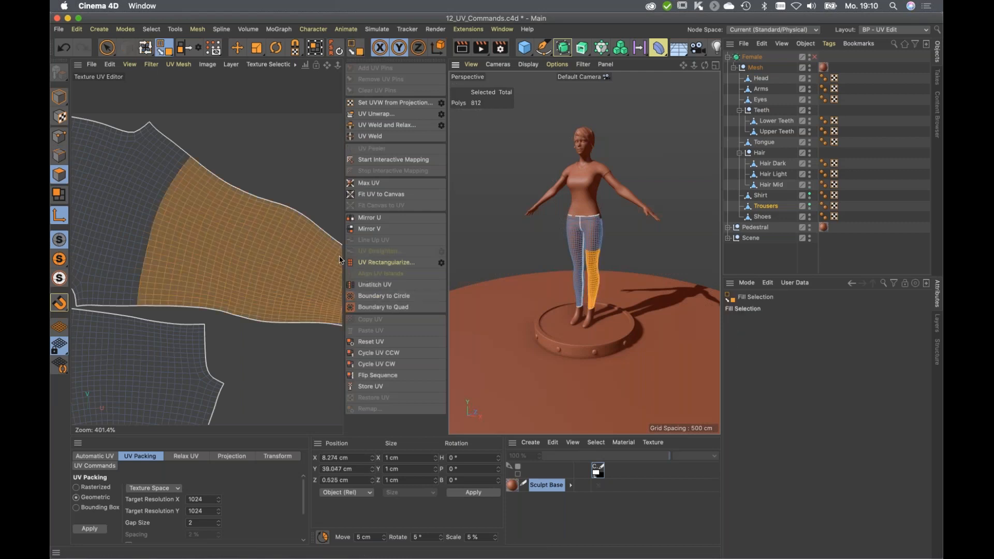
pyautogui.press('e')
pyautogui.moveTo(248, 250); pyautogui.dragTo(277, 254)
pyautogui.keyDown('alt'); pyautogui.moveTo(342, 285); pyautogui.dragTo(310, 282, button='middle'); pyautogui.keyUp('alt')
pyautogui.scroll(1, 269, 264)
pyautogui.scroll(2, 213, 240)
pyautogui.scroll(-1, 341, 288)
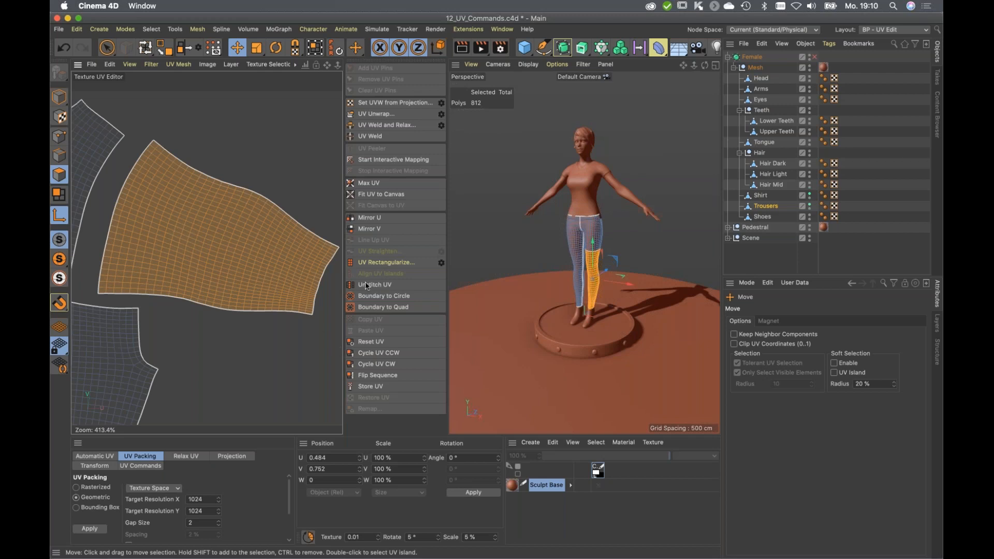
# Rectangularize the separated leg UVs, reapply UV Rectangularize with Auto Align and Equidistant Distribution enabled, and move the island slightly up.
pyautogui.click(386, 263)
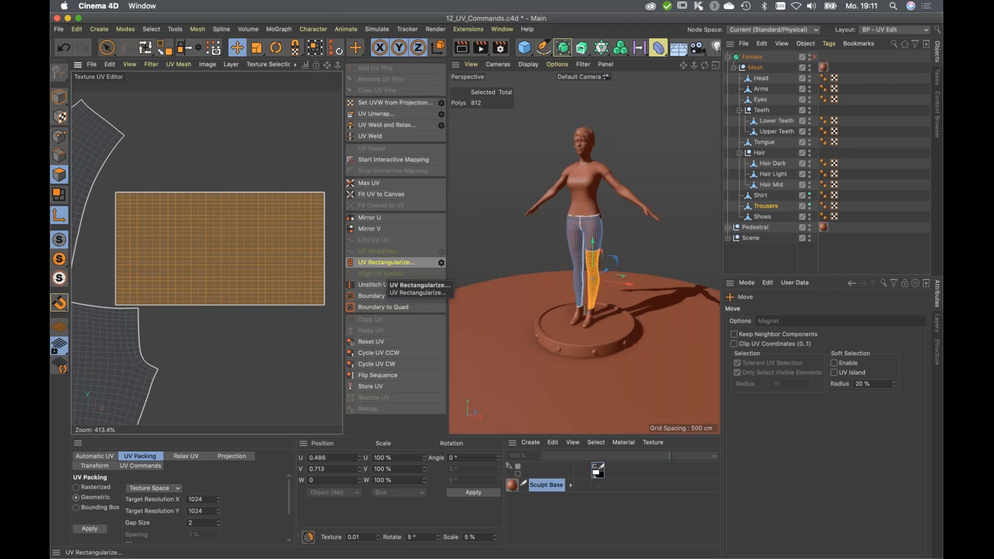
pyautogui.click(441, 263)
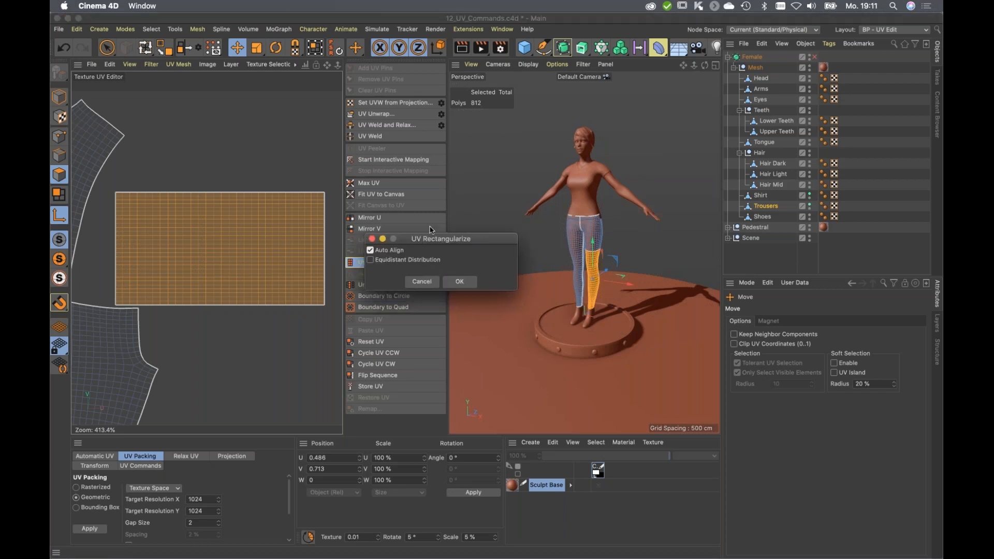
pyautogui.moveTo(414, 241); pyautogui.dragTo(433, 217)
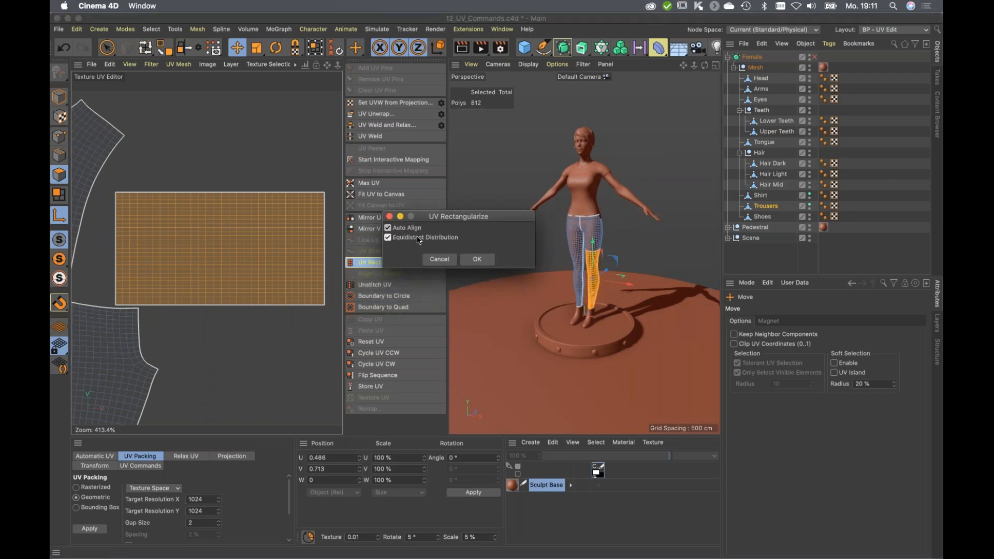
pyautogui.click(479, 261)
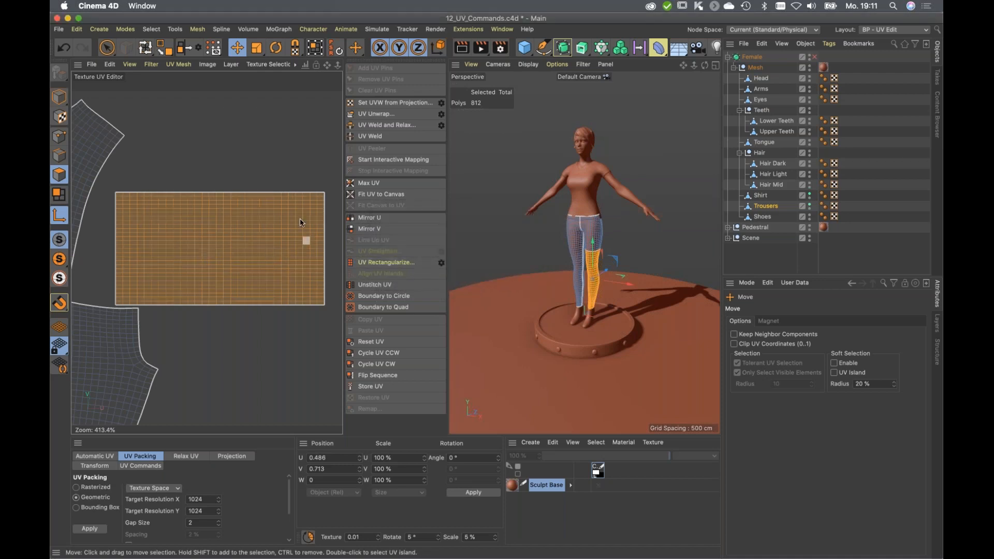
pyautogui.moveTo(212, 255); pyautogui.dragTo(220, 224)
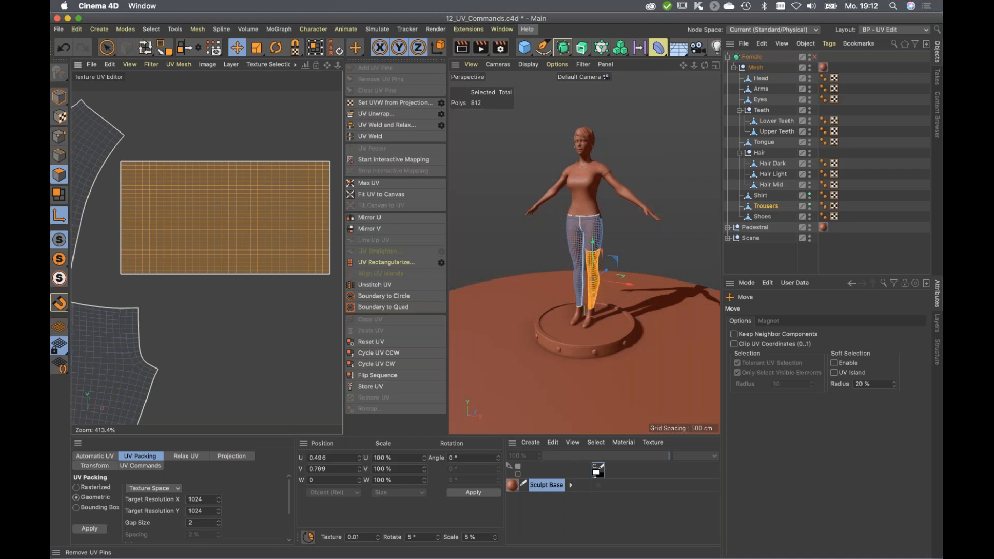
# Switch to Safari with the Cineversity website.
pyautogui.press('super+Tab')
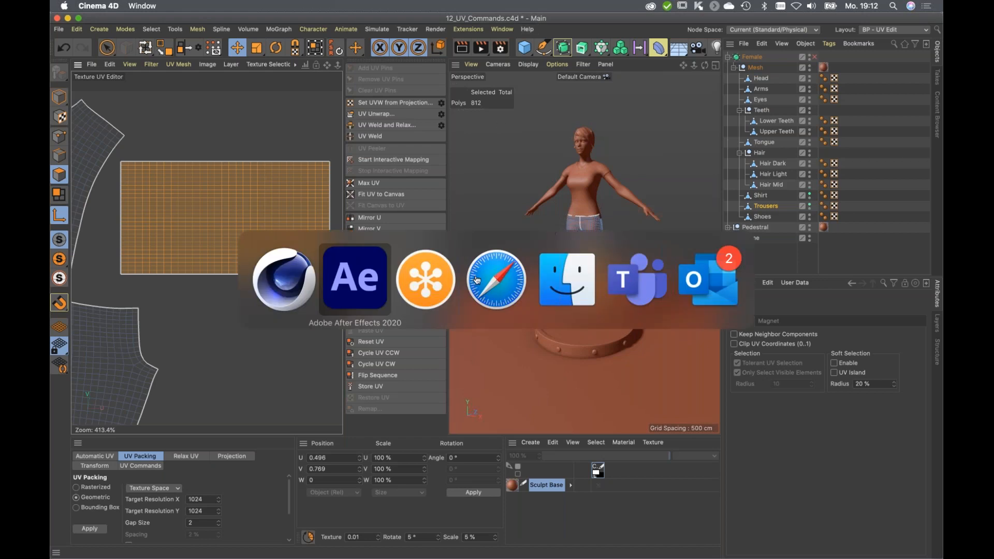
pyautogui.click(480, 274)
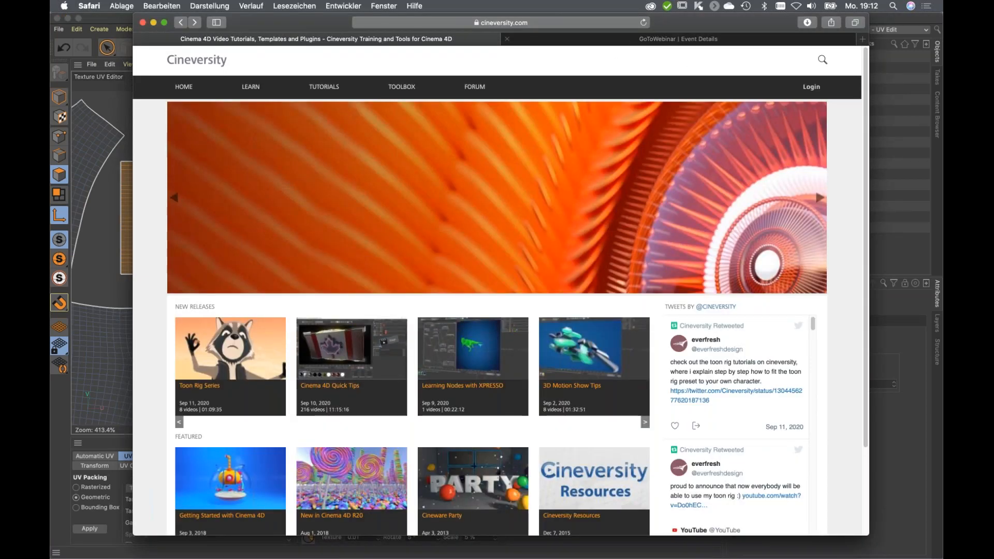
pyautogui.press('super+t')
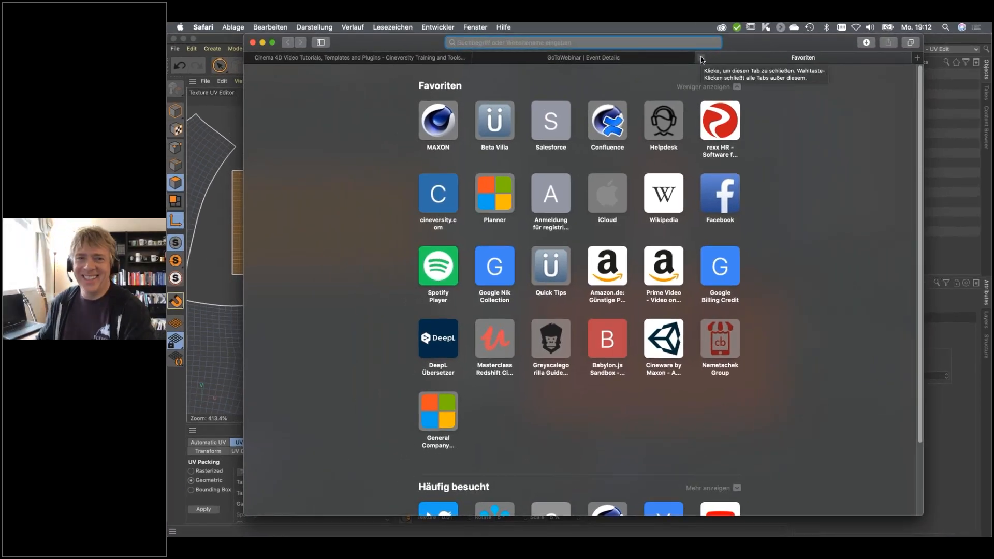
pyautogui.click(702, 58)
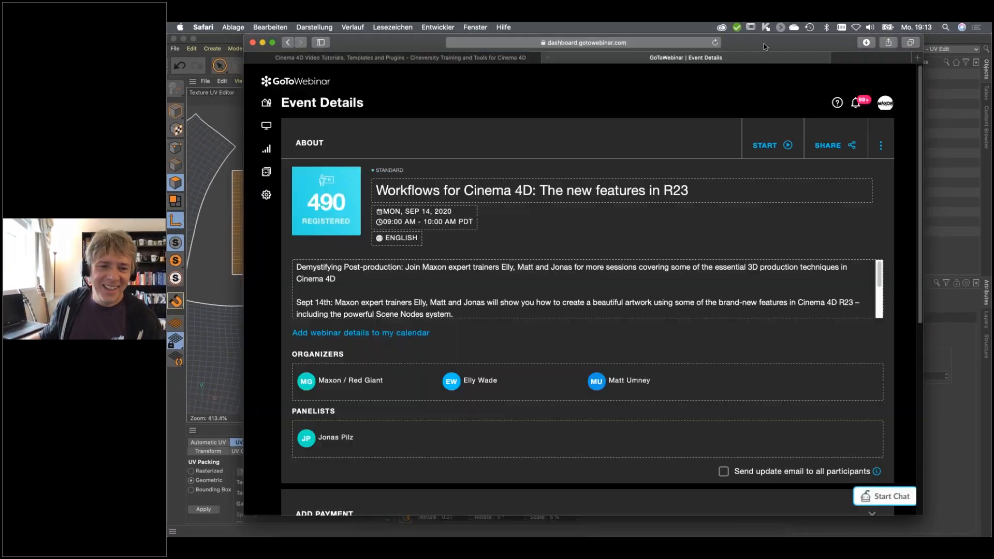
pyautogui.moveTo(765, 42); pyautogui.dragTo(760, 43)
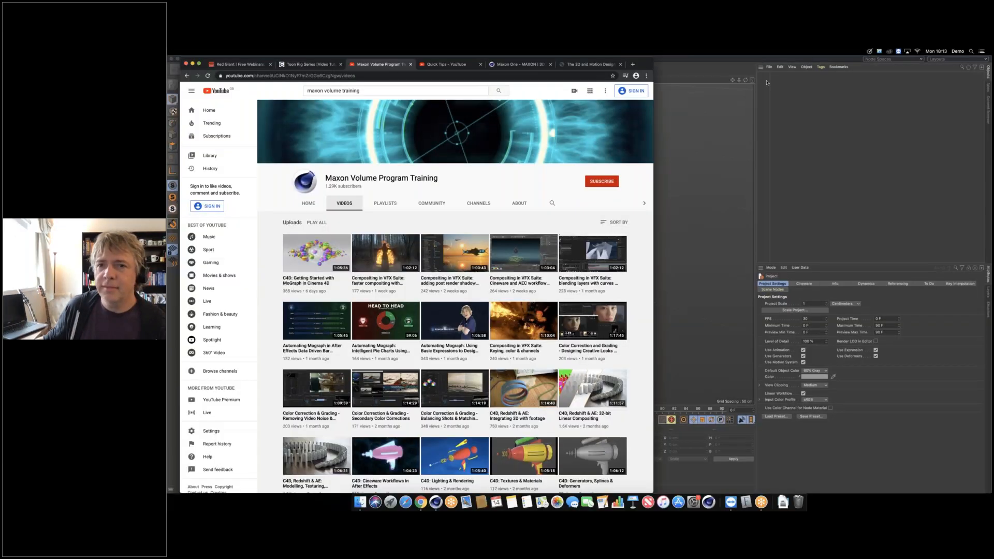
# Move the browser window toward the middle of the screen and look through the uploaded videos on the Maxon Volume Program Training channel.
pyautogui.moveTo(643, 65); pyautogui.dragTo(814, 64)
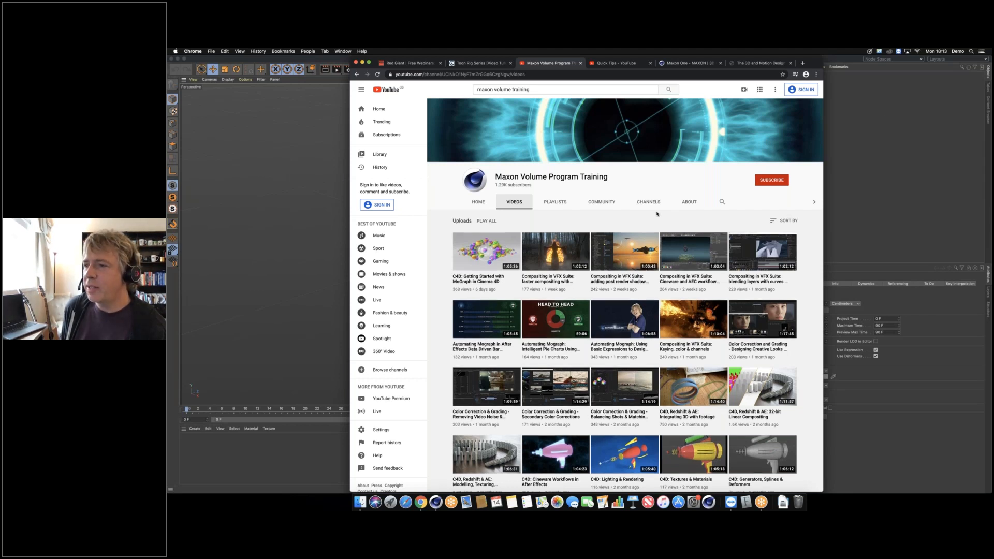
pyautogui.scroll(-1, 666, 269)
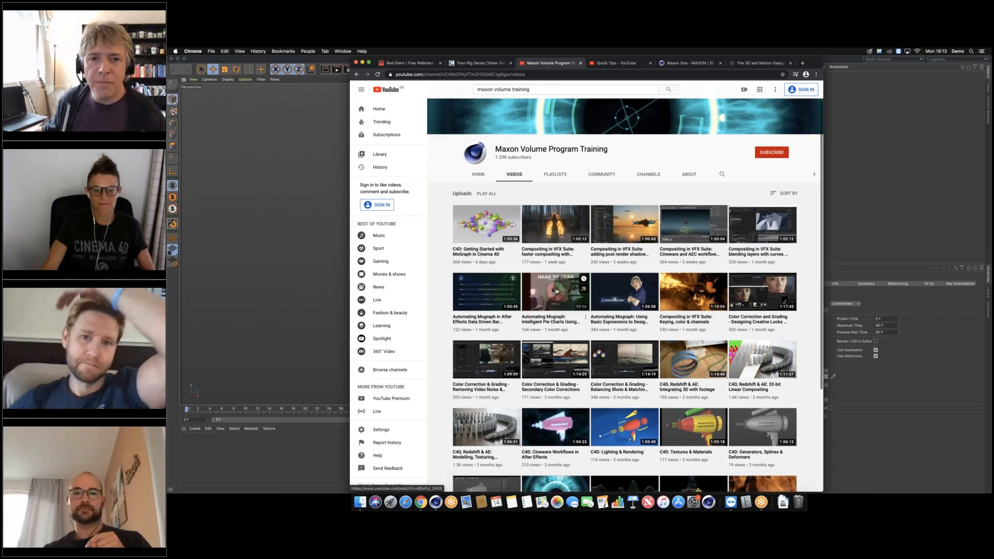
pyautogui.scroll(-5, 569, 293)
pyautogui.scroll(-5, 604, 296)
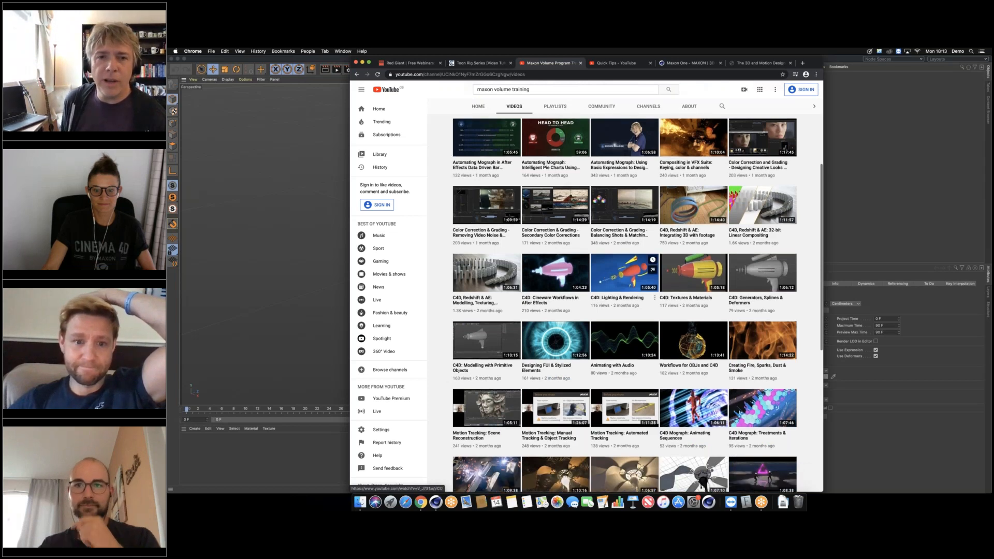
pyautogui.scroll(-5, 740, 299)
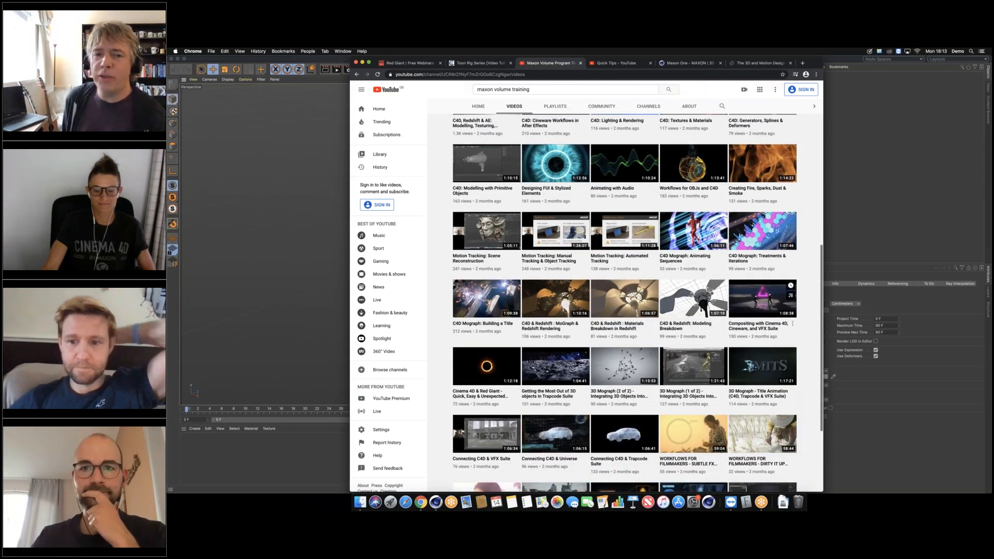
pyautogui.scroll(-1, 740, 300)
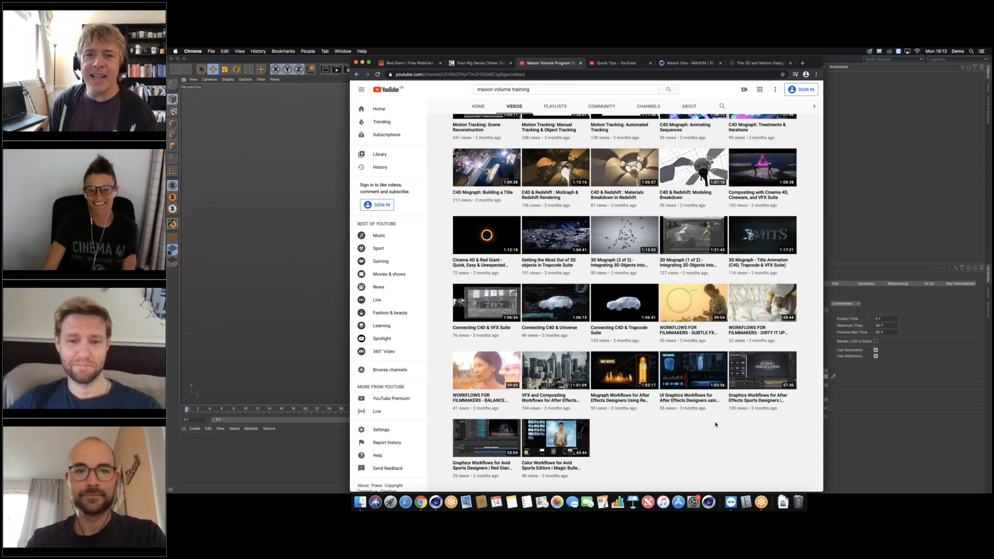
pyautogui.scroll(6, 715, 425)
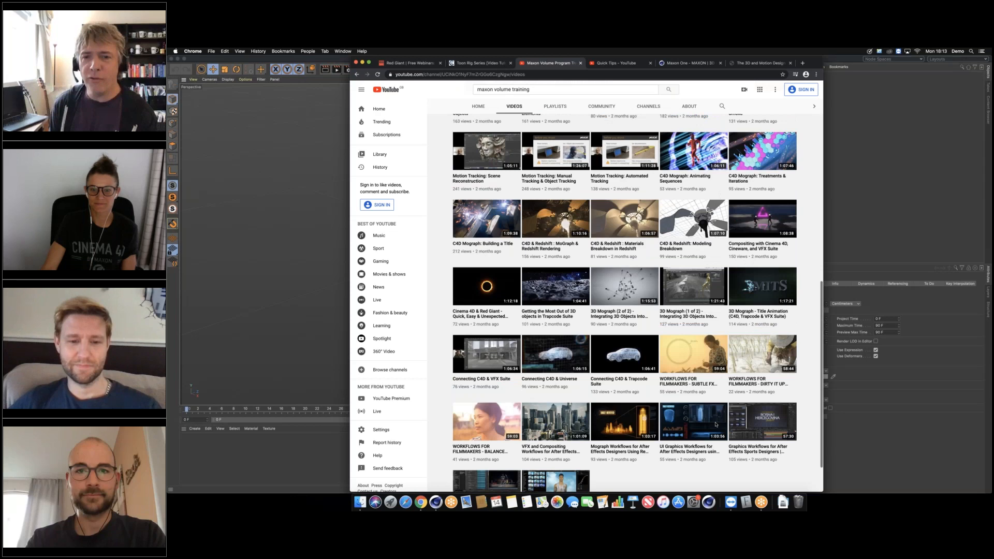
pyautogui.scroll(5, 716, 424)
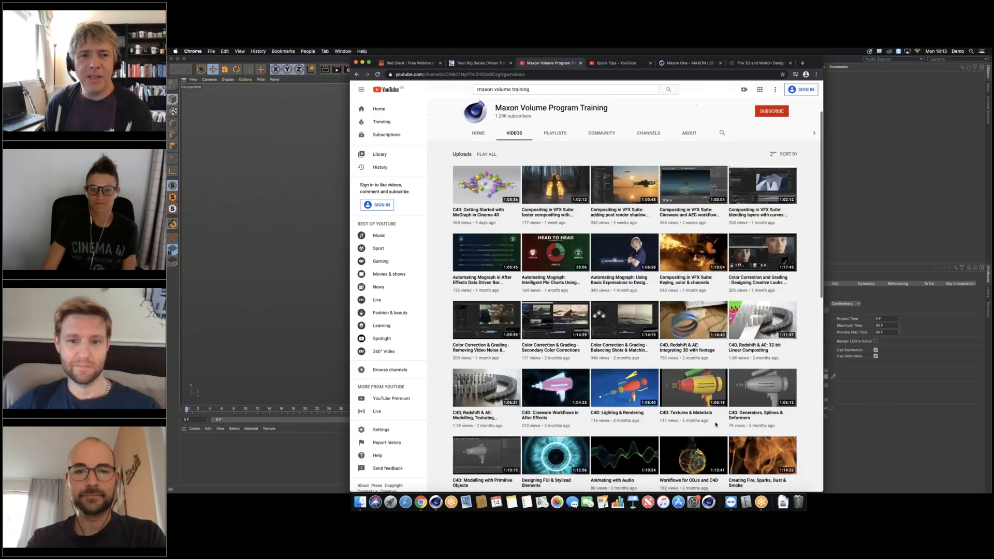
pyautogui.scroll(2, 684, 339)
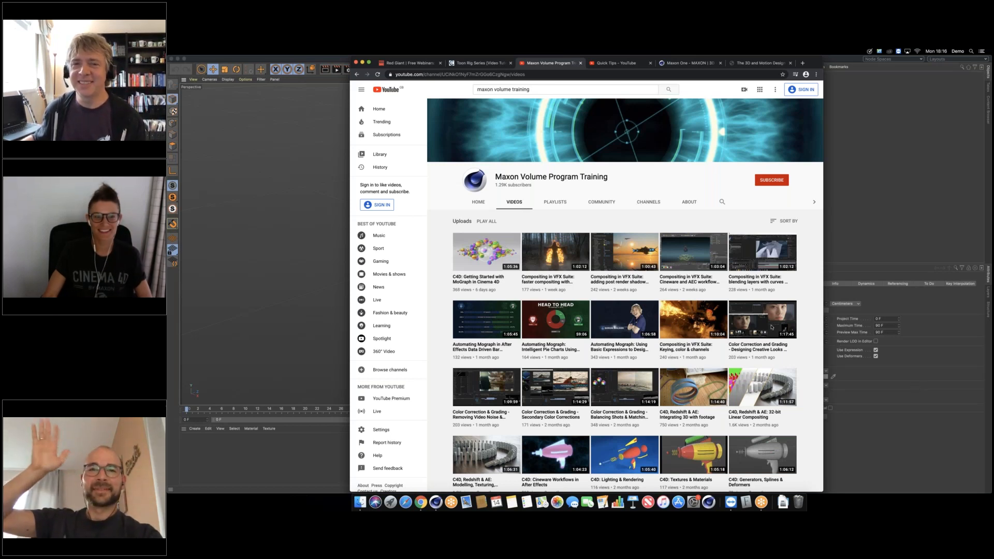
pyautogui.rightClick(761, 502)
pyautogui.click(764, 481)
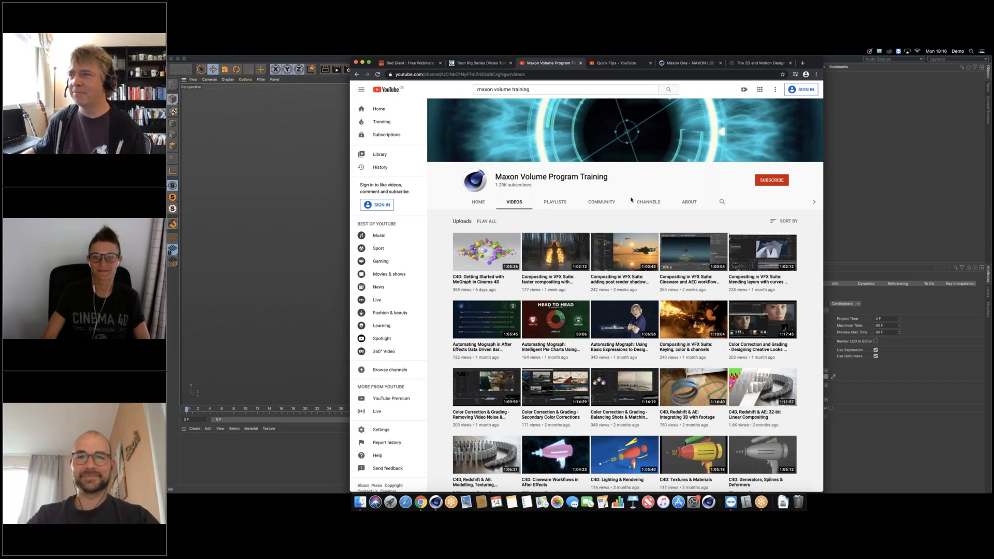